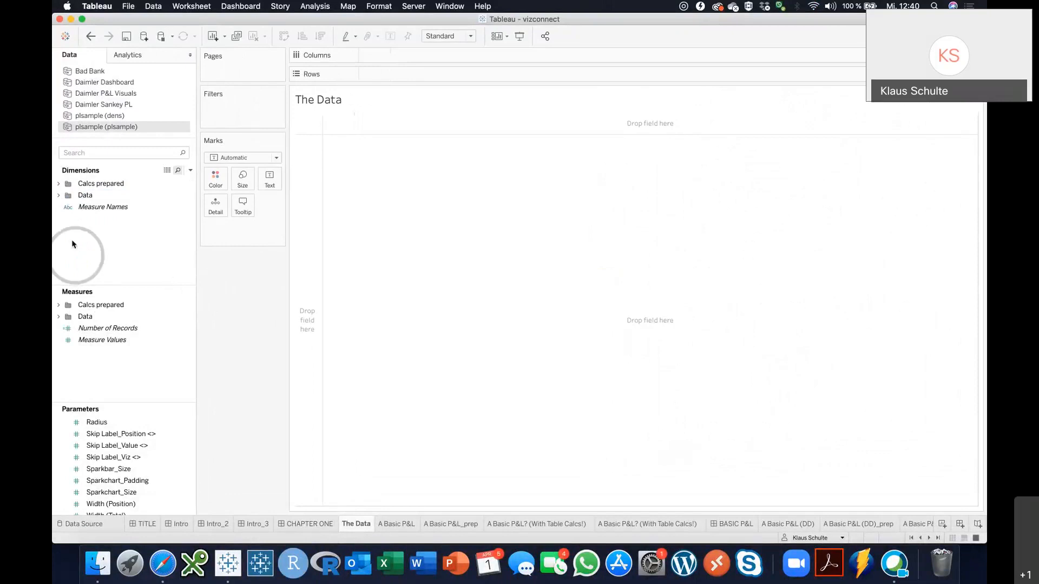
Step: Add the Cluster, Subtotal hierarchy from the Data dimensions folder to the rows, starting at its Cluster level
left_click(58, 195)
left_click(126, 231)
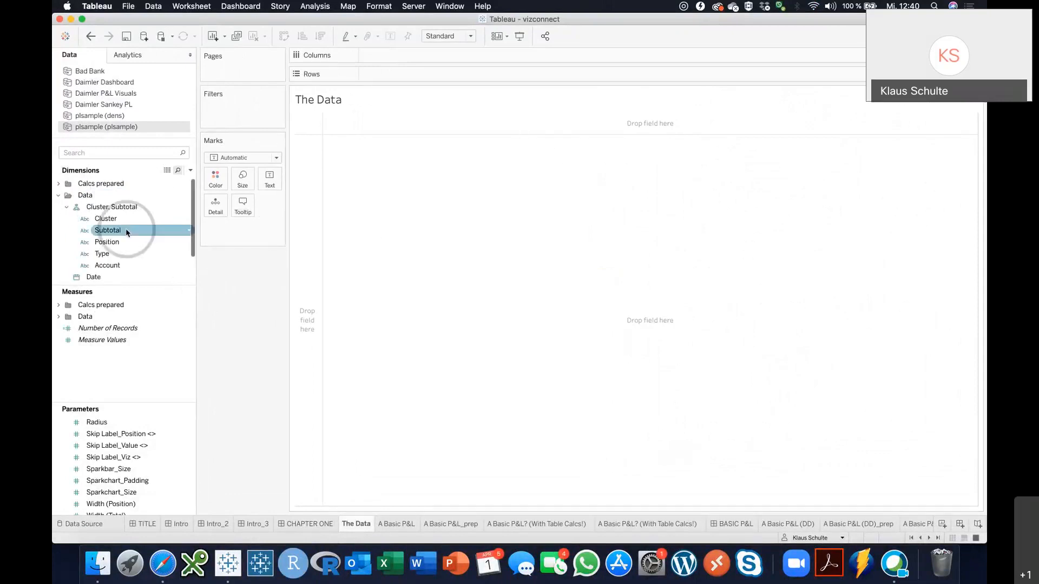
left_click(124, 219)
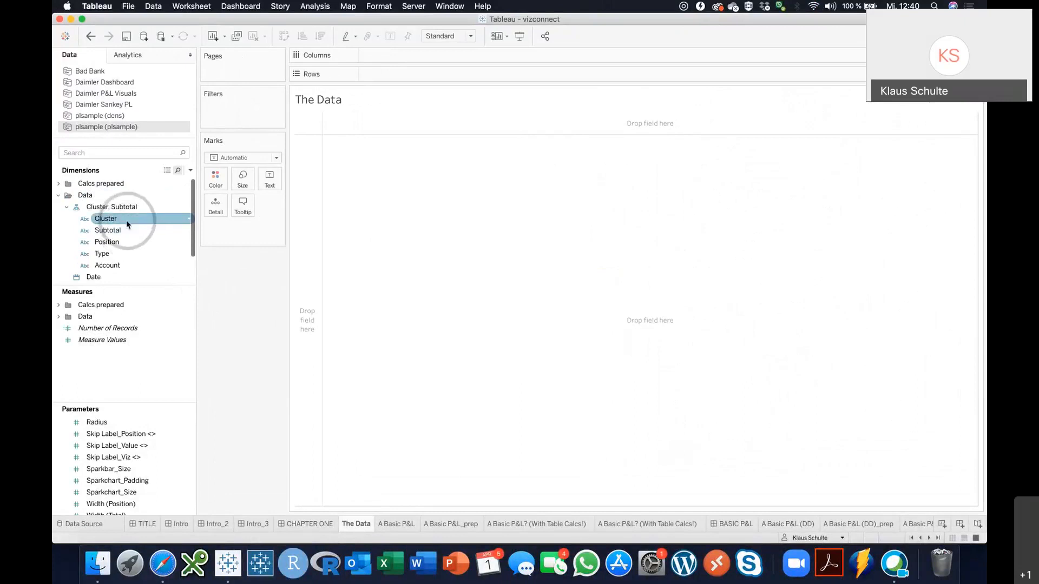
left_click_drag(110, 207, 391, 78)
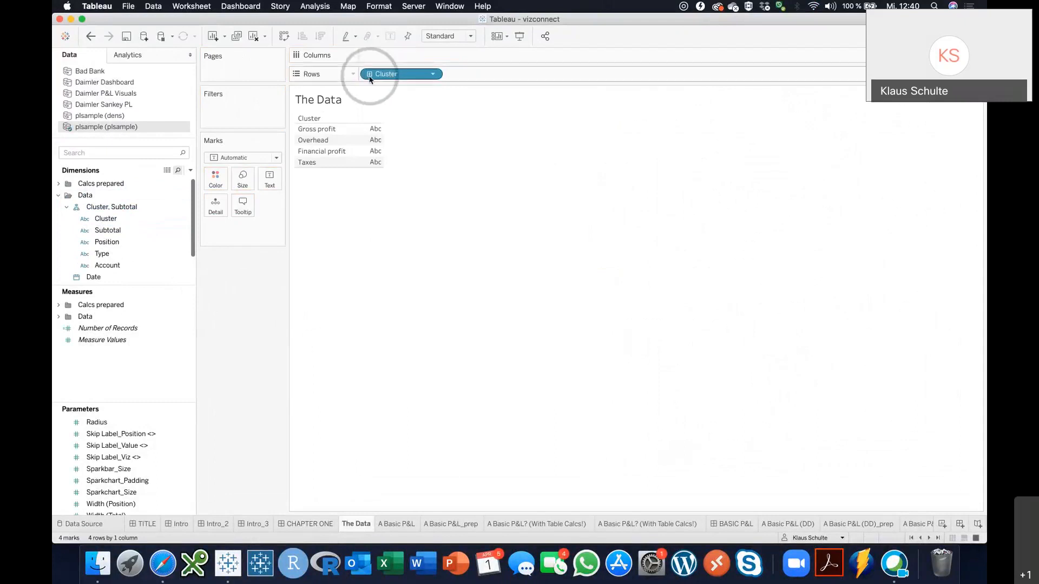
left_click(319, 127)
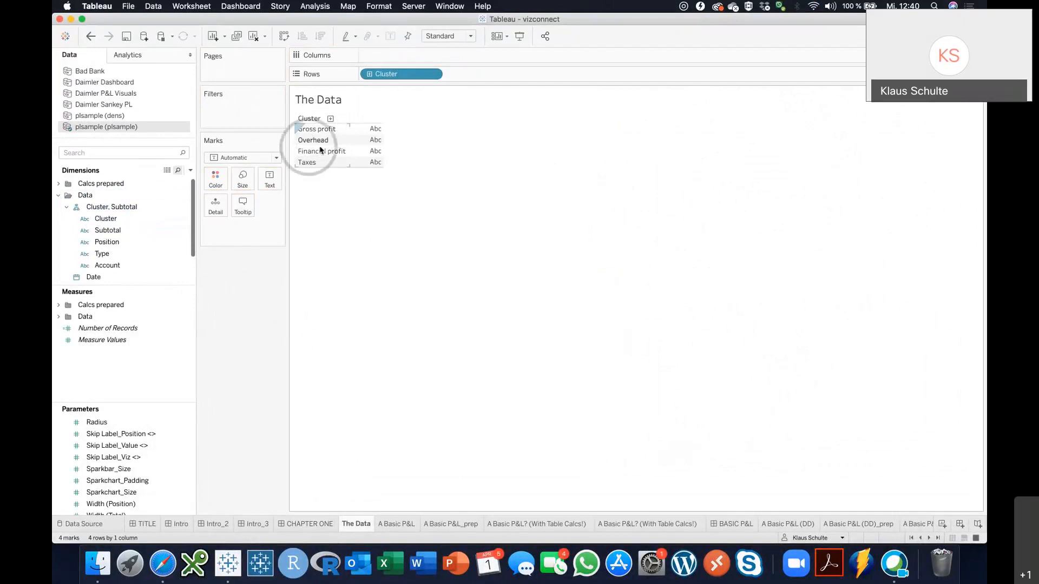
Step: Expand the row hierarchy through Subtotal to Position and widen the Subtotal and Position columns so the full position names fit
left_click(370, 77)
left_click(451, 76)
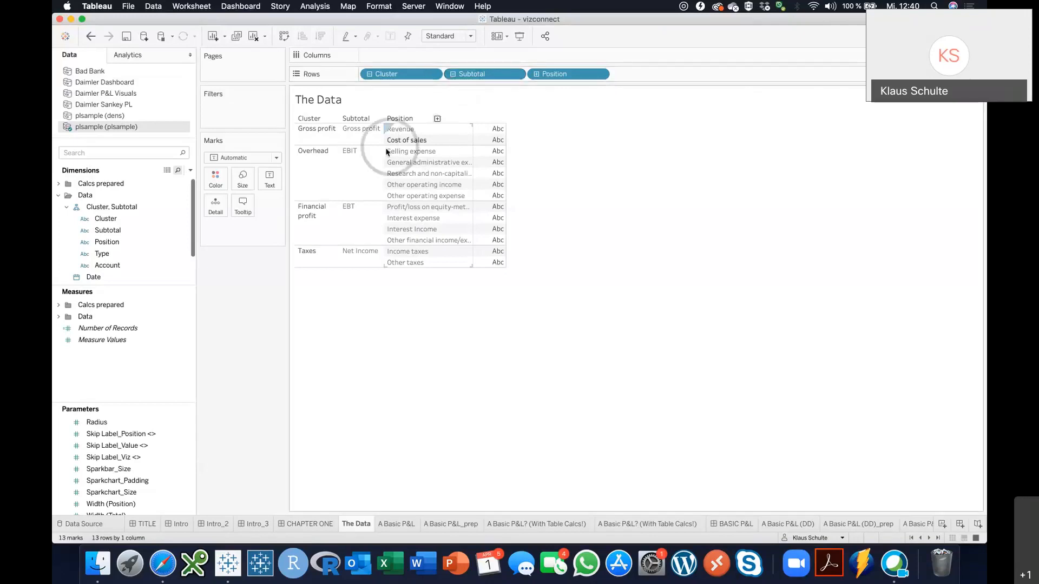
left_click_drag(387, 150, 421, 153)
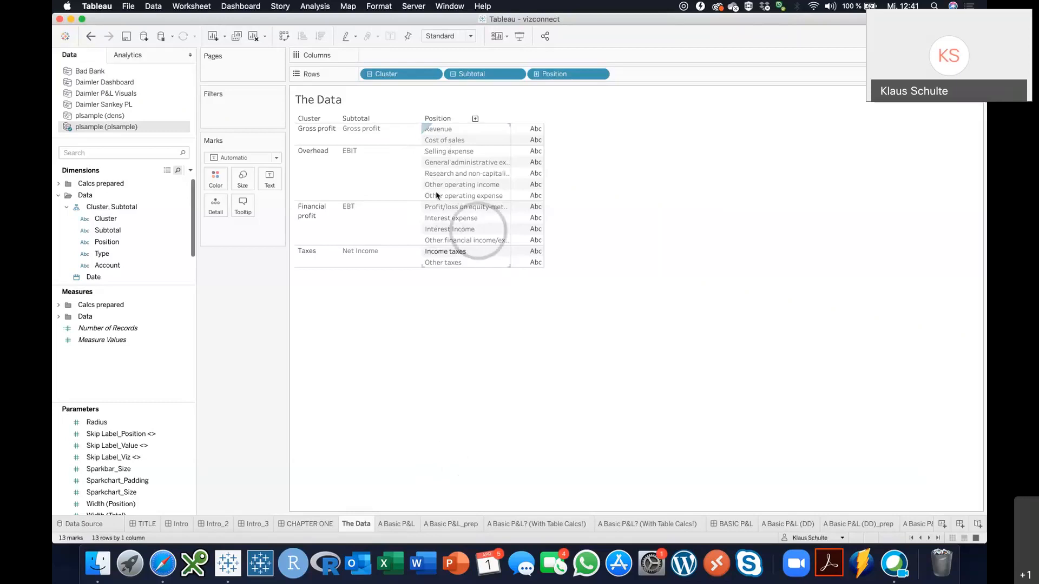
left_click_drag(420, 169, 403, 169)
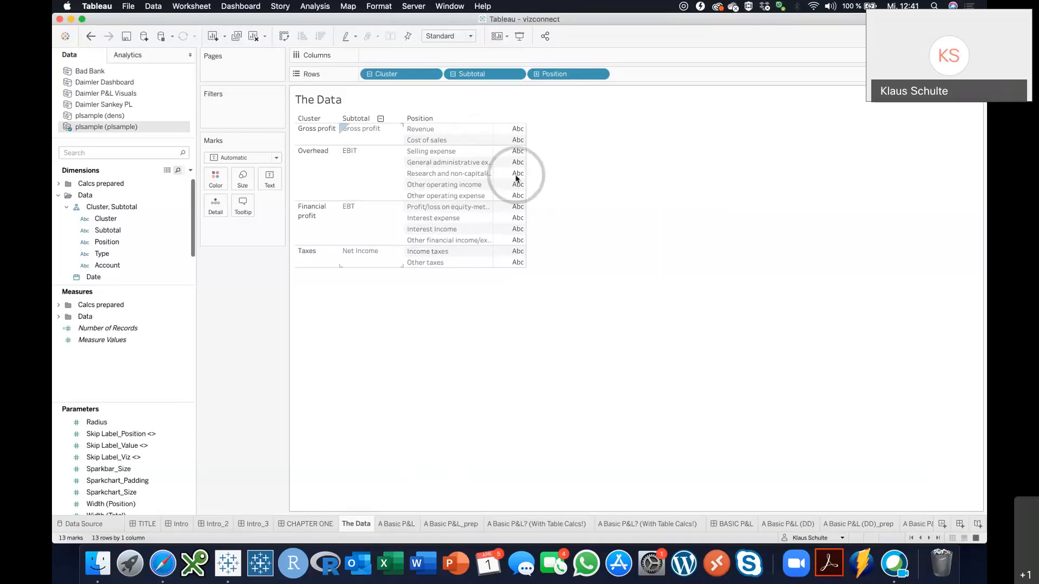
left_click_drag(493, 158, 582, 165)
Step: Filter the sheet on Date by individual dates, keeping only 31.12.2019
left_click_drag(89, 276, 223, 120)
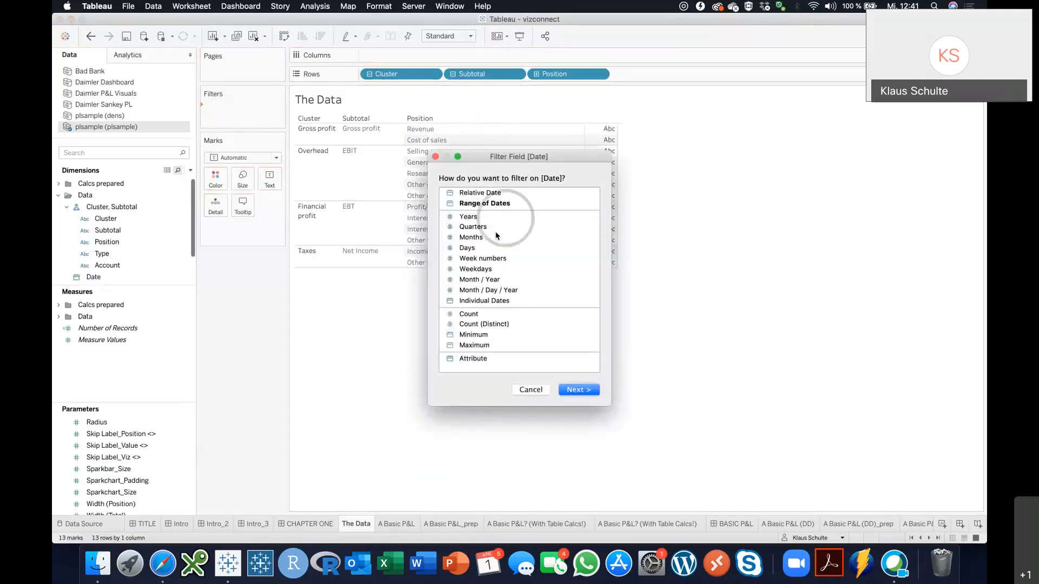
left_click(478, 289)
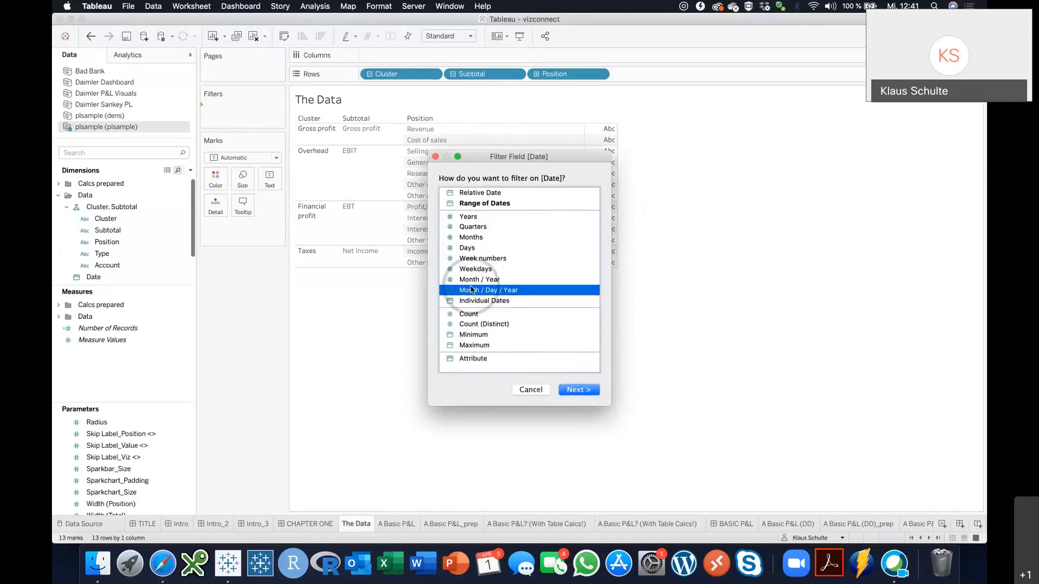
left_click(479, 301)
left_click(577, 389)
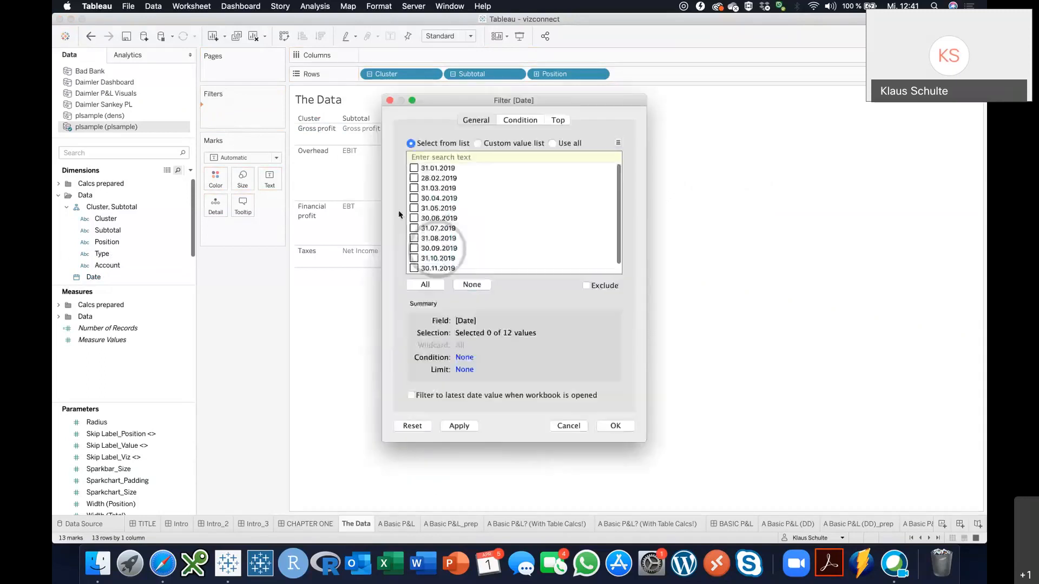
scroll(457, 232, "down", 1)
left_click(419, 279)
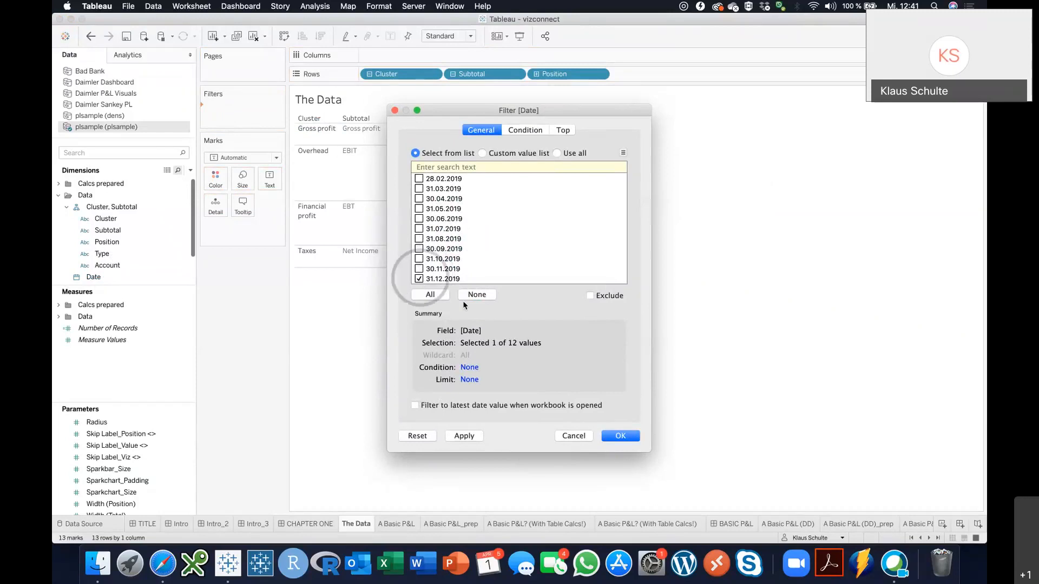
left_click(620, 437)
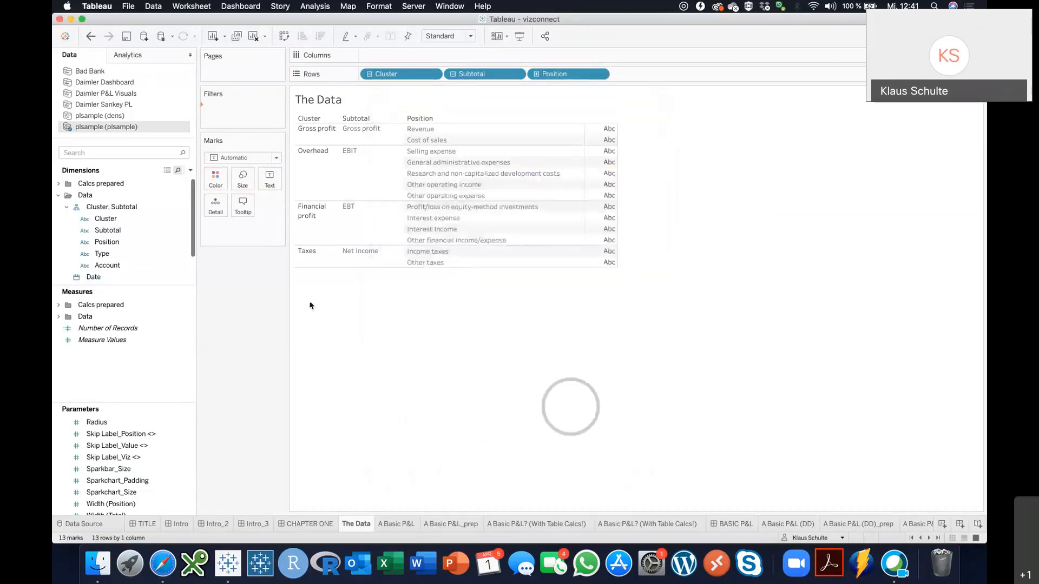
Step: Add the CY_Ytd measure from the Data measures folder as the table's text values and widen the value column
left_click(58, 319)
left_click(112, 331)
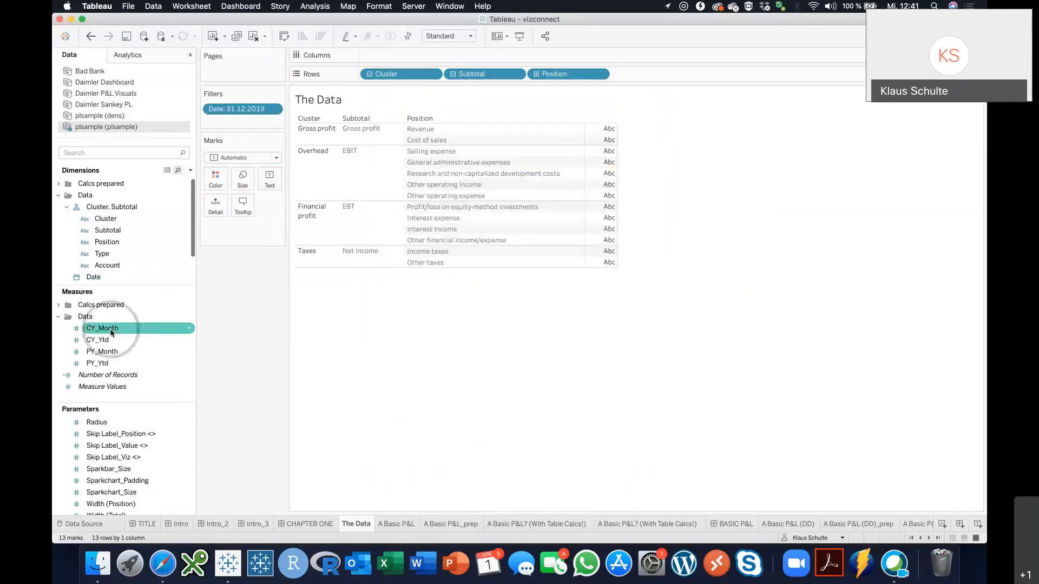
double_click(101, 339)
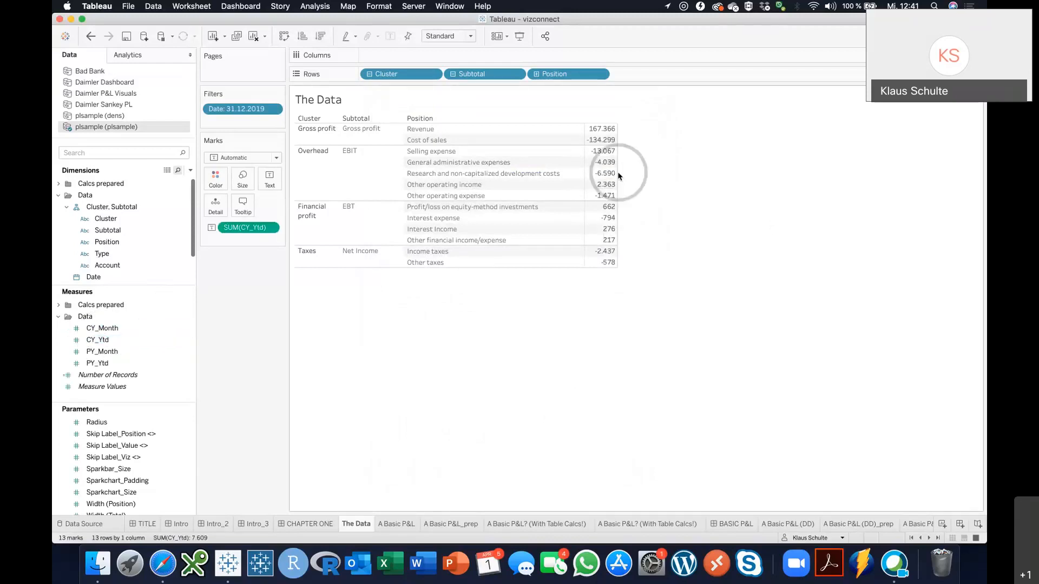
left_click_drag(618, 175, 645, 177)
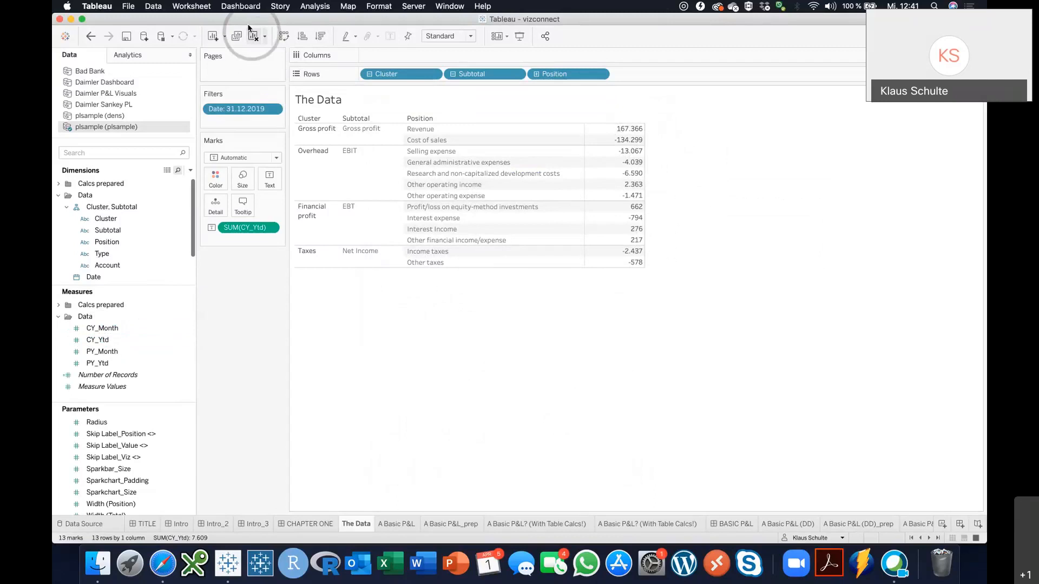
Step: Show column grand totals and add all subtotals to the table
left_click(314, 6)
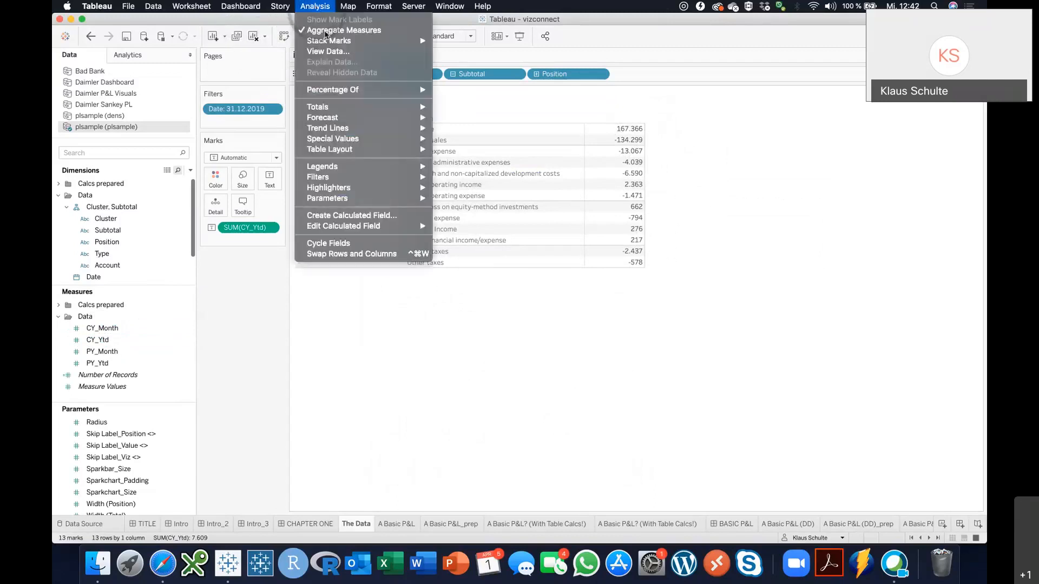
left_click(355, 107)
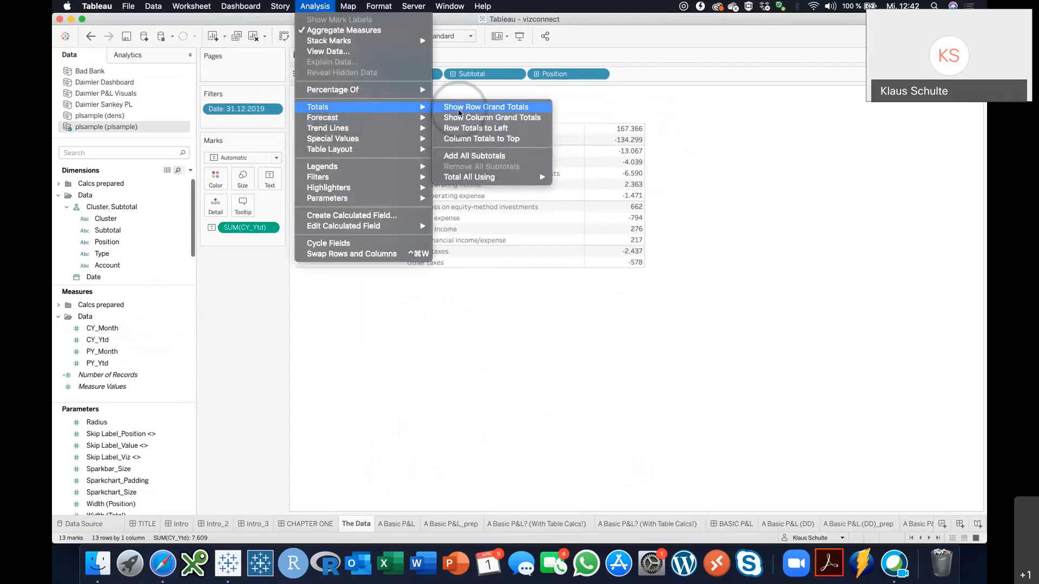
left_click(490, 117)
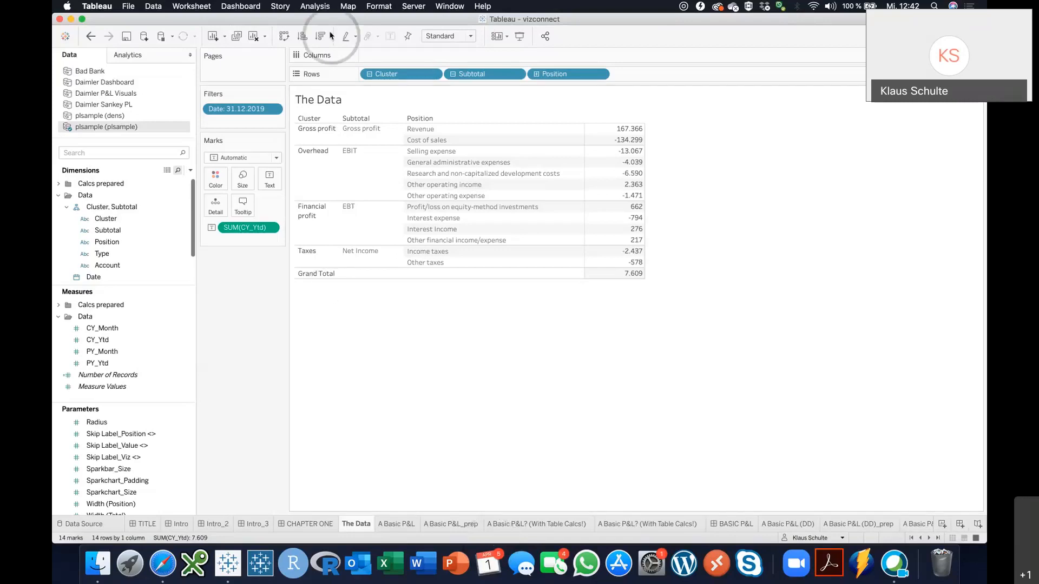
left_click(315, 6)
mouse_move(372, 111)
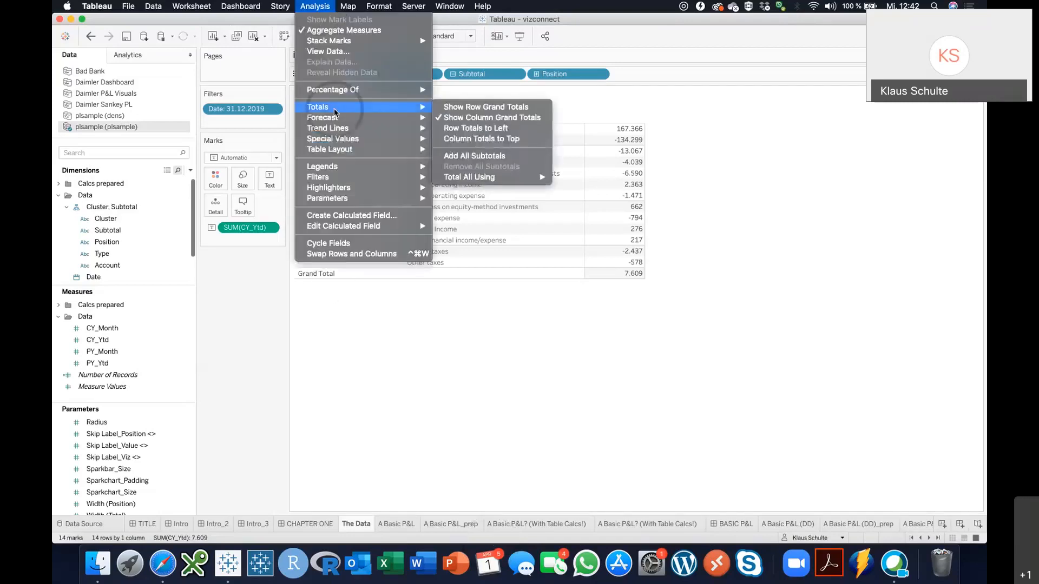
left_click(474, 156)
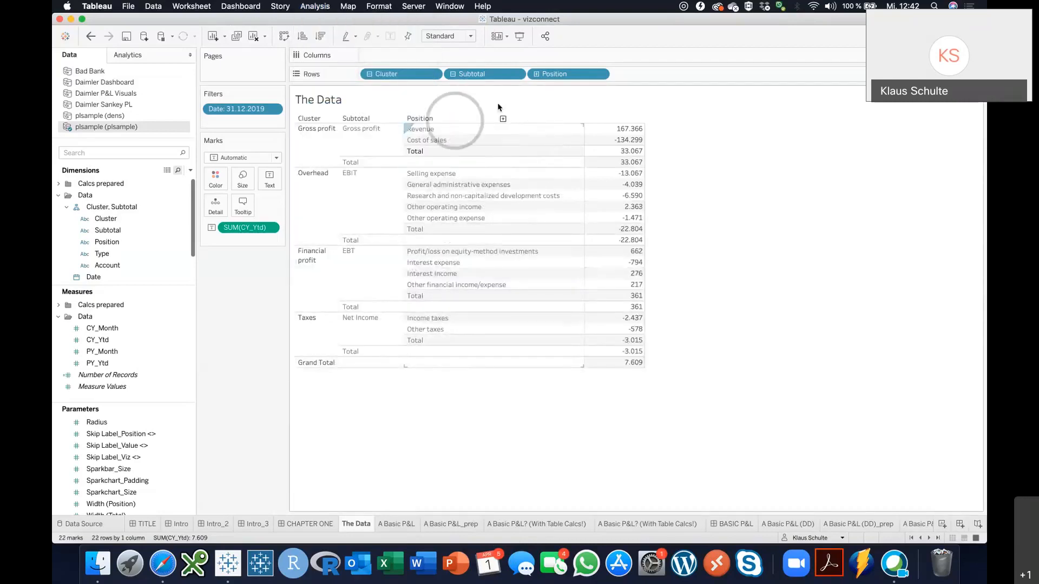
Step: Remove the Cluster field from the rows, leaving Subtotal and Position
left_click(516, 73)
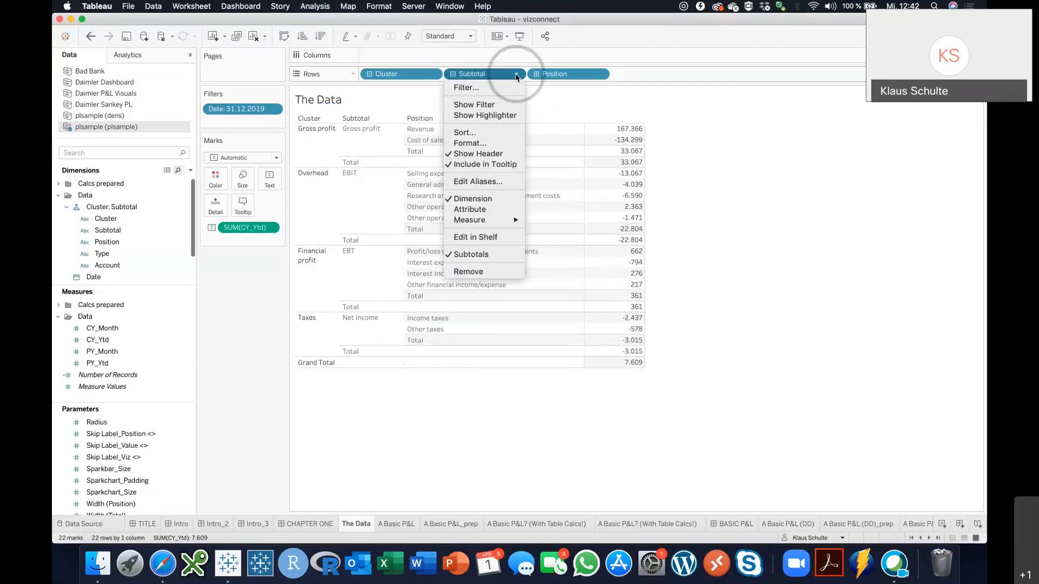
left_click(423, 74)
left_click_drag(411, 74, 420, 24)
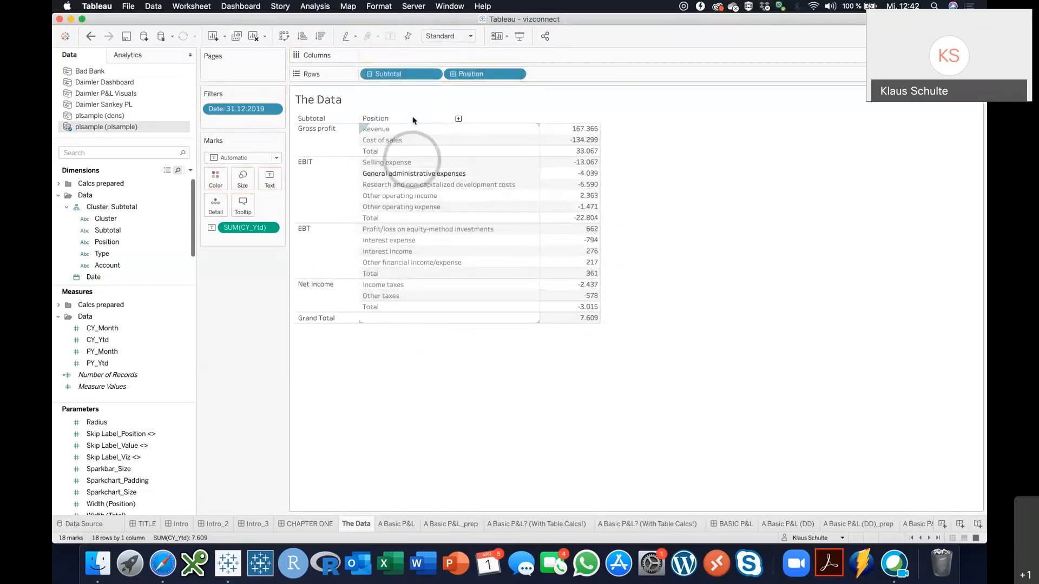
left_click(440, 401)
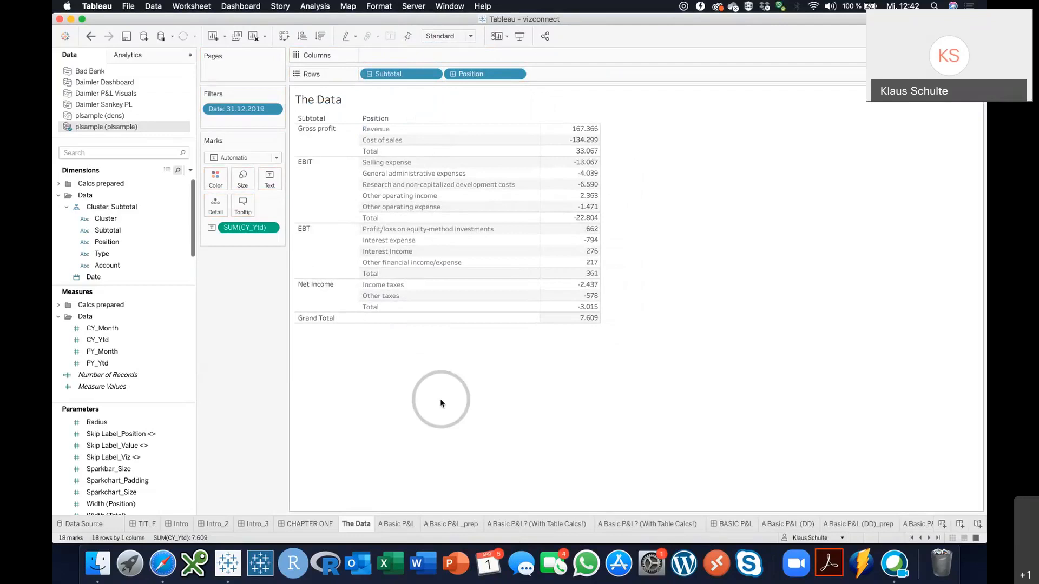
left_click(625, 211)
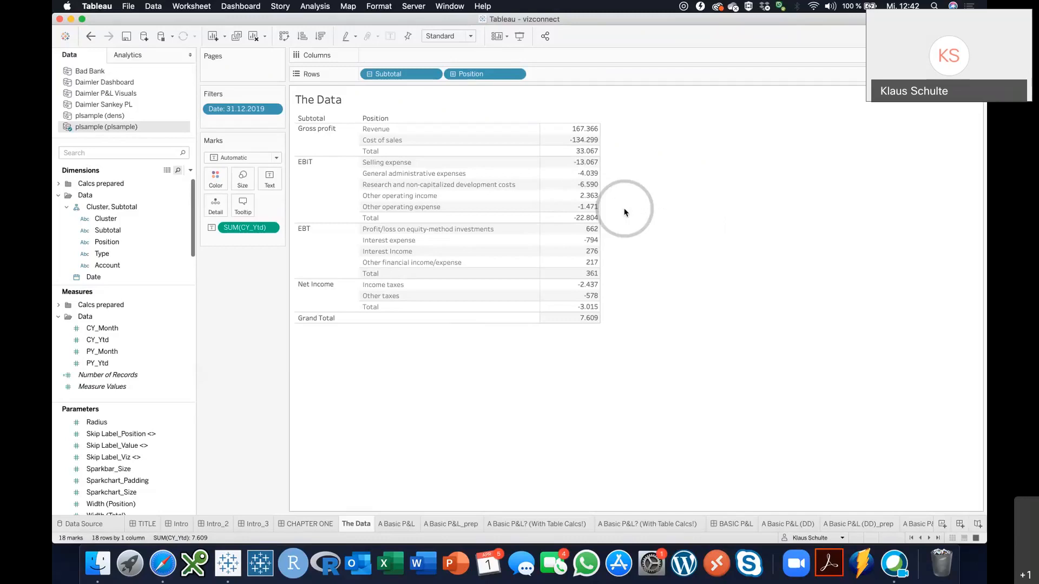
left_click(572, 150)
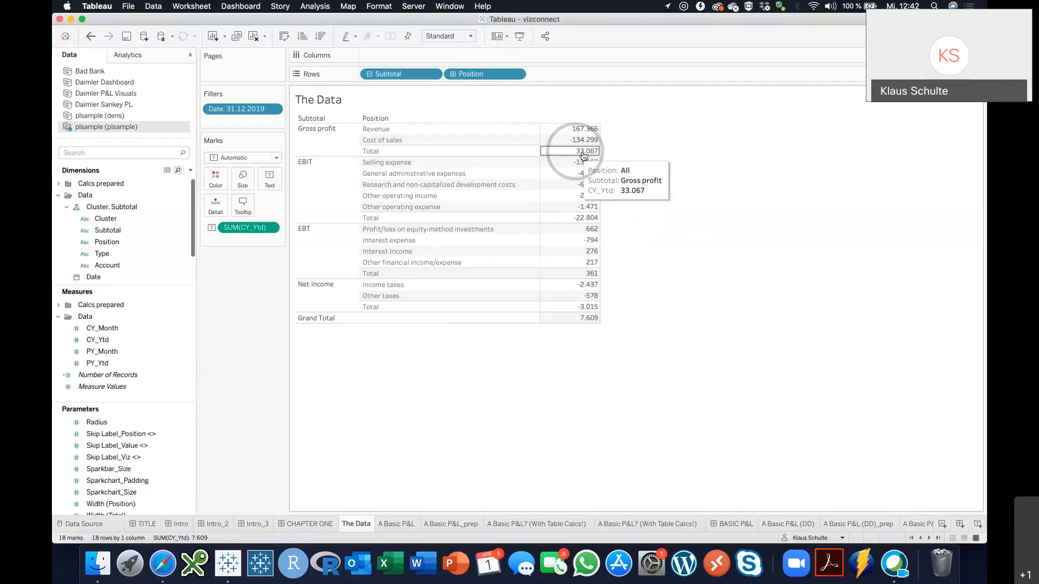
mouse_move(583, 218)
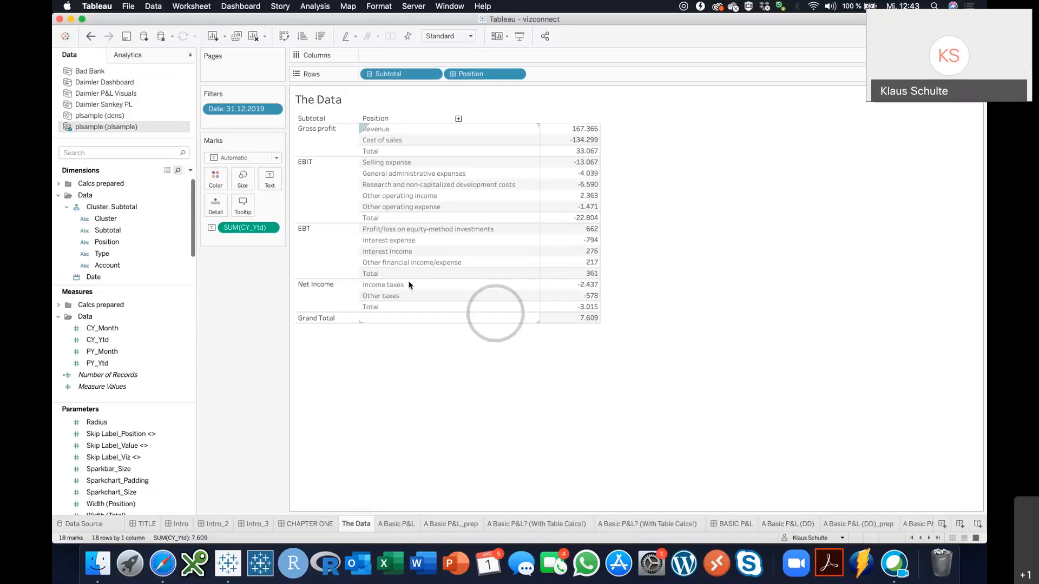
Step: Apply a Running Total quick table calculation to the CY_Ytd values and compute it using Subtotal
left_click(270, 229)
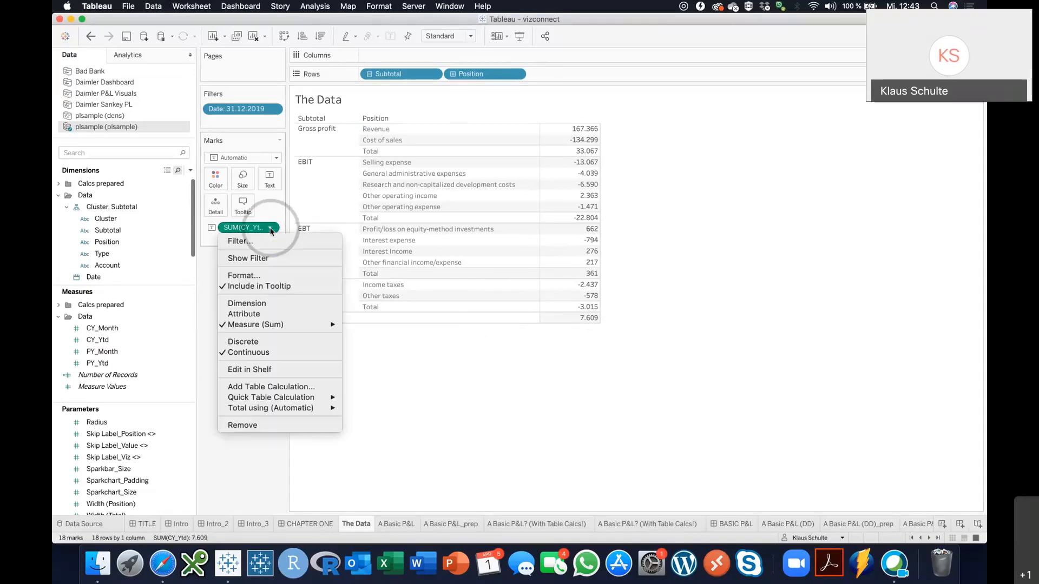
mouse_move(281, 399)
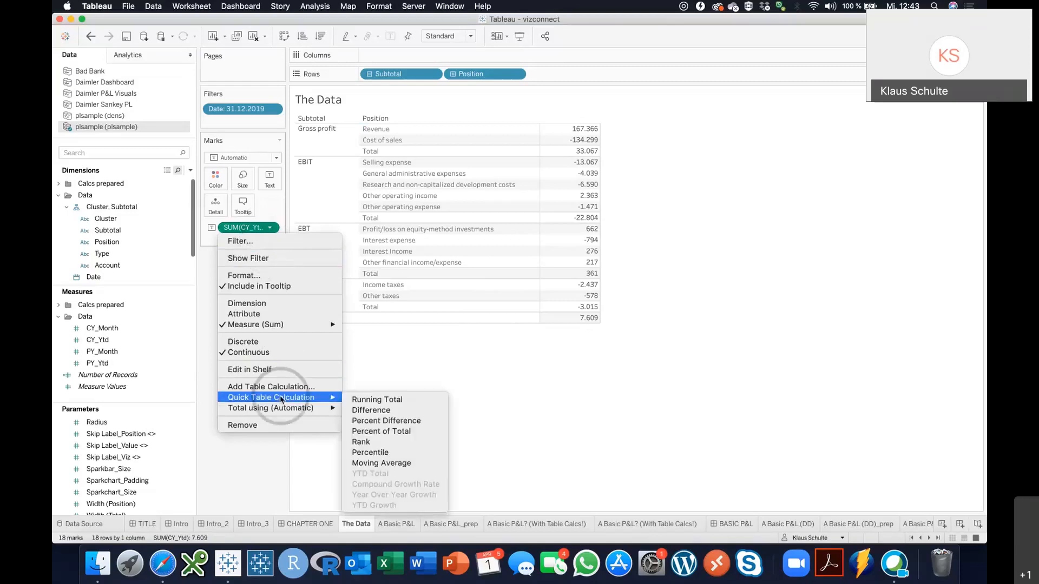
left_click(363, 401)
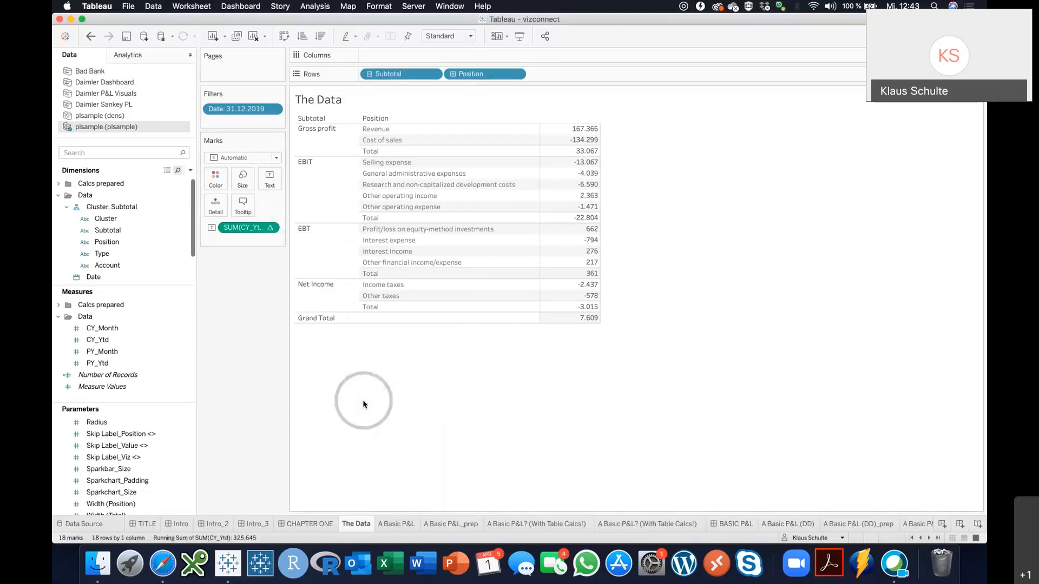
left_click(270, 229)
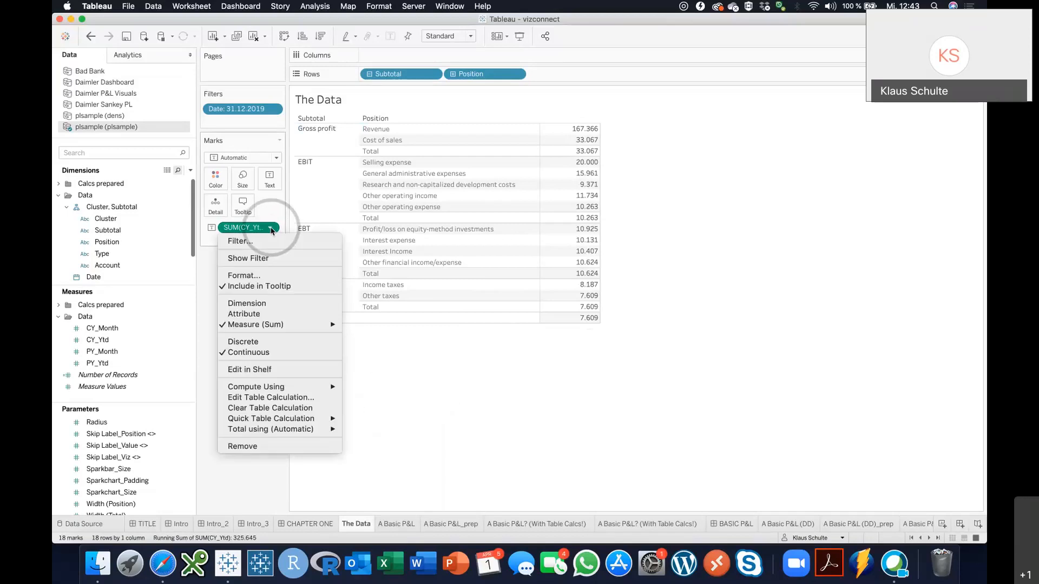
mouse_move(301, 385)
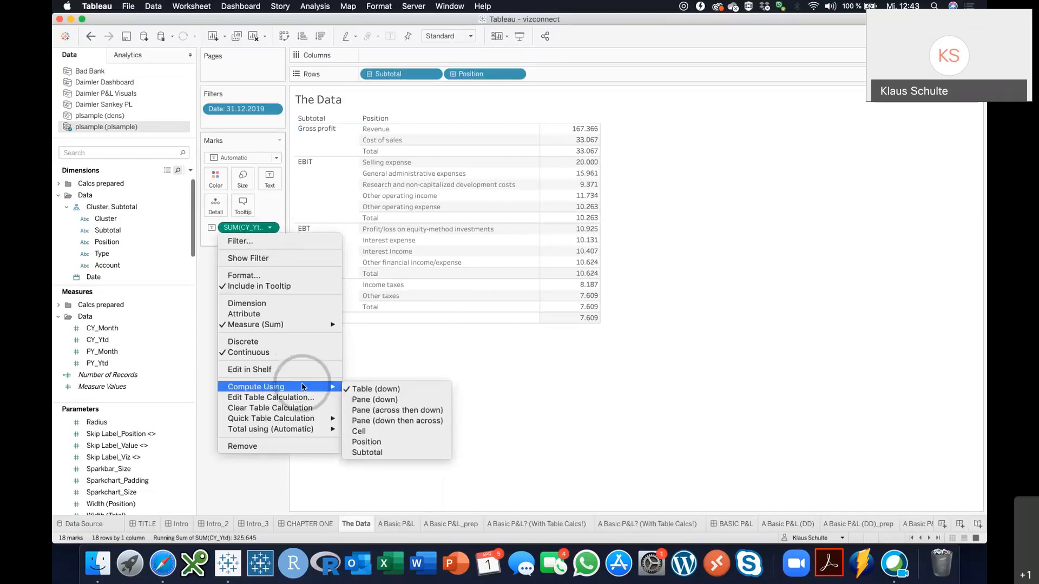
left_click(378, 452)
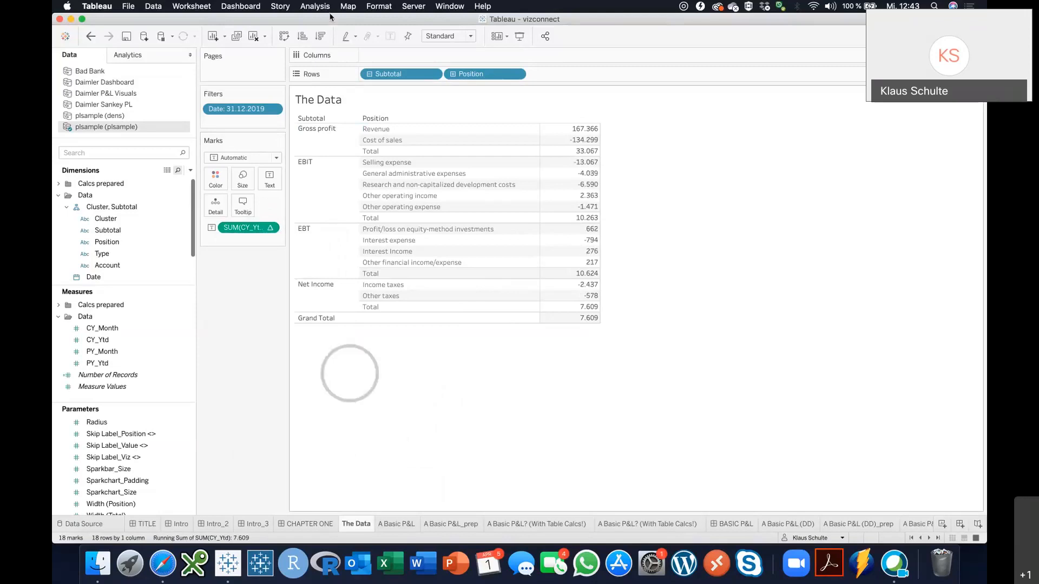
Step: Turn off the column grand totals for the table
left_click(315, 6)
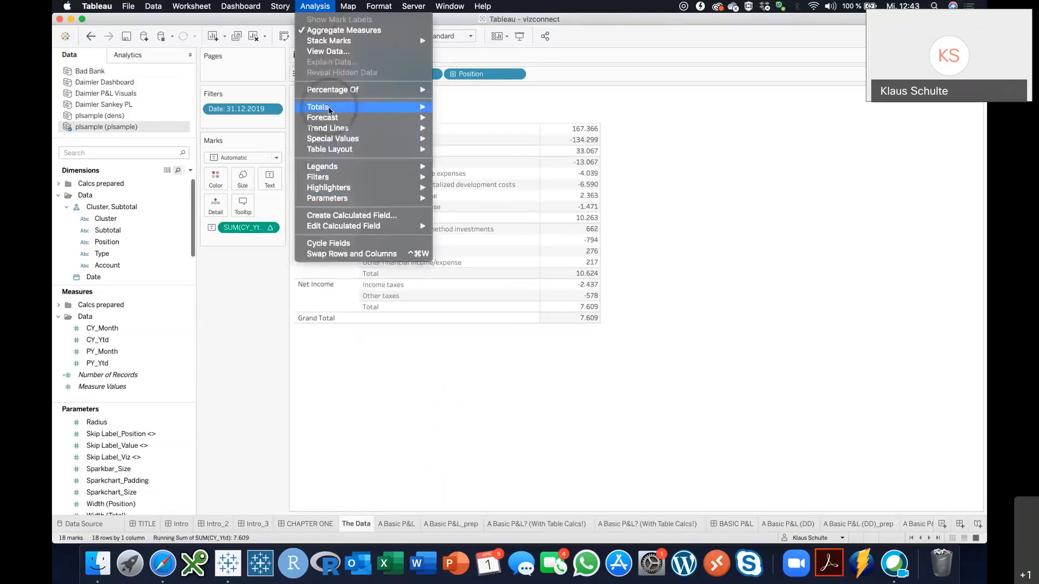
mouse_move(329, 109)
left_click(469, 118)
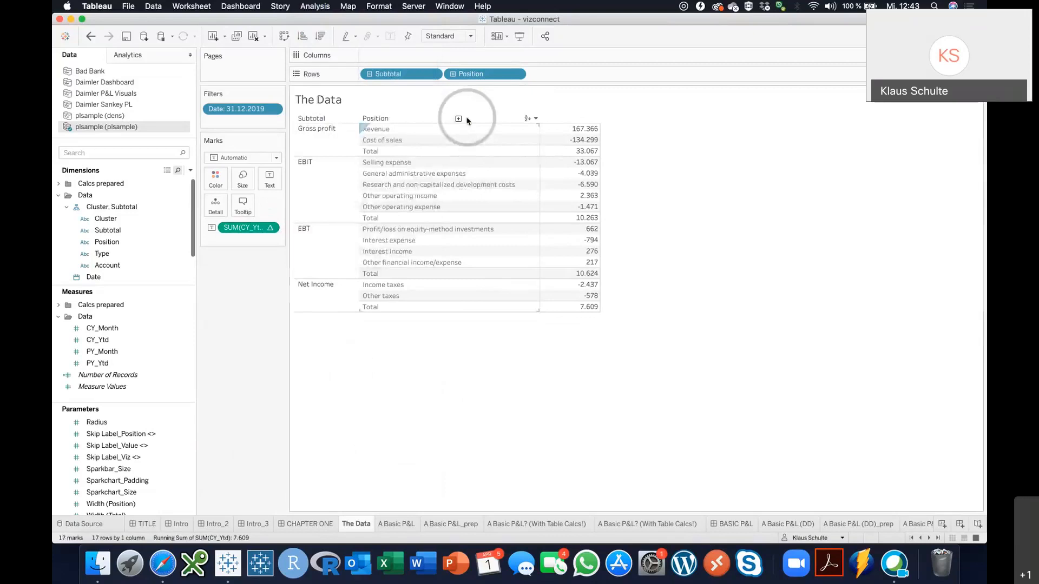
Step: Hide the Subtotal header column in the table and increase the height of the rows
left_click(433, 76)
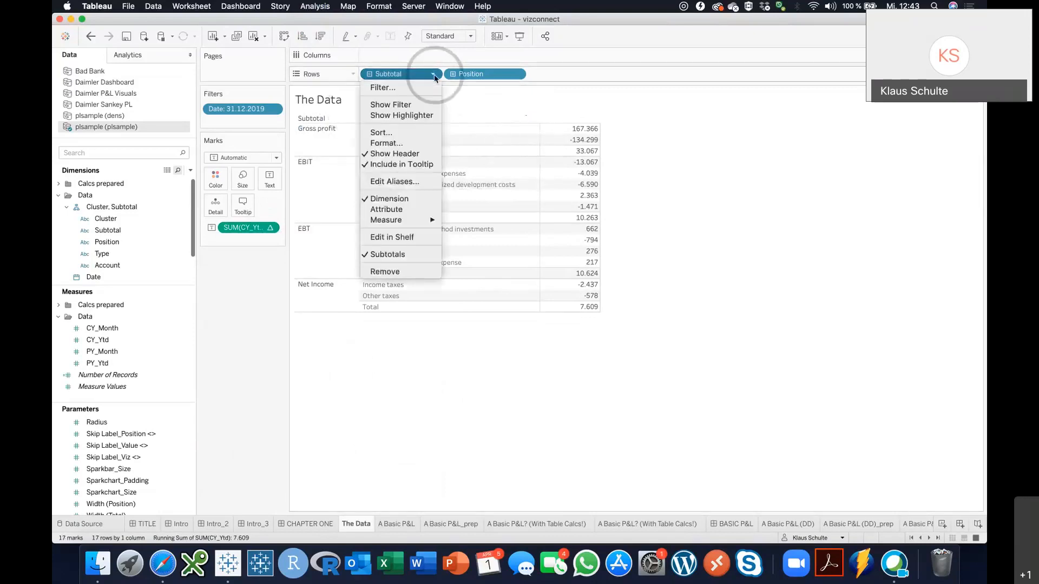
left_click(404, 155)
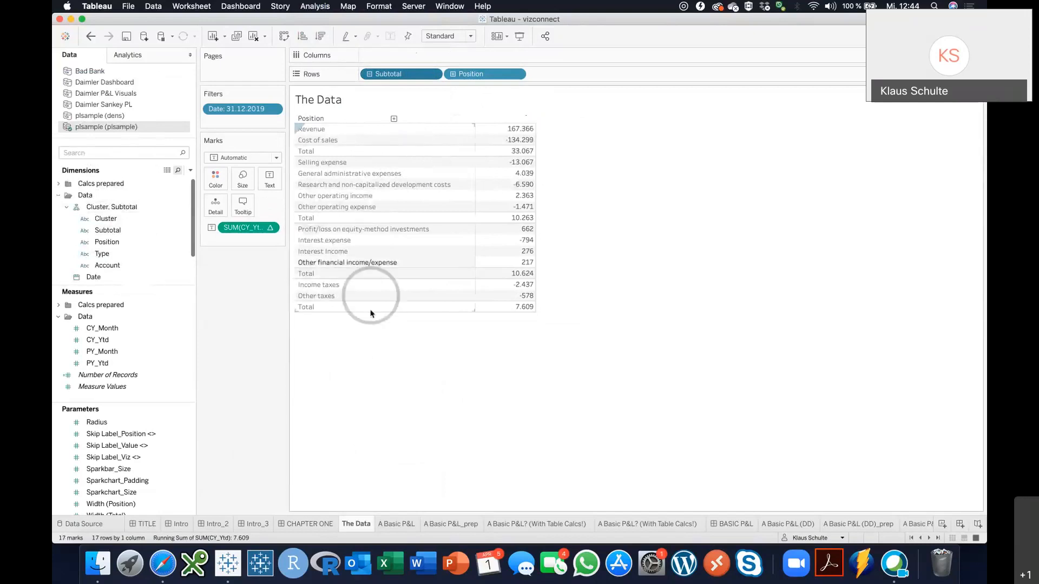
left_click_drag(371, 312, 372, 330)
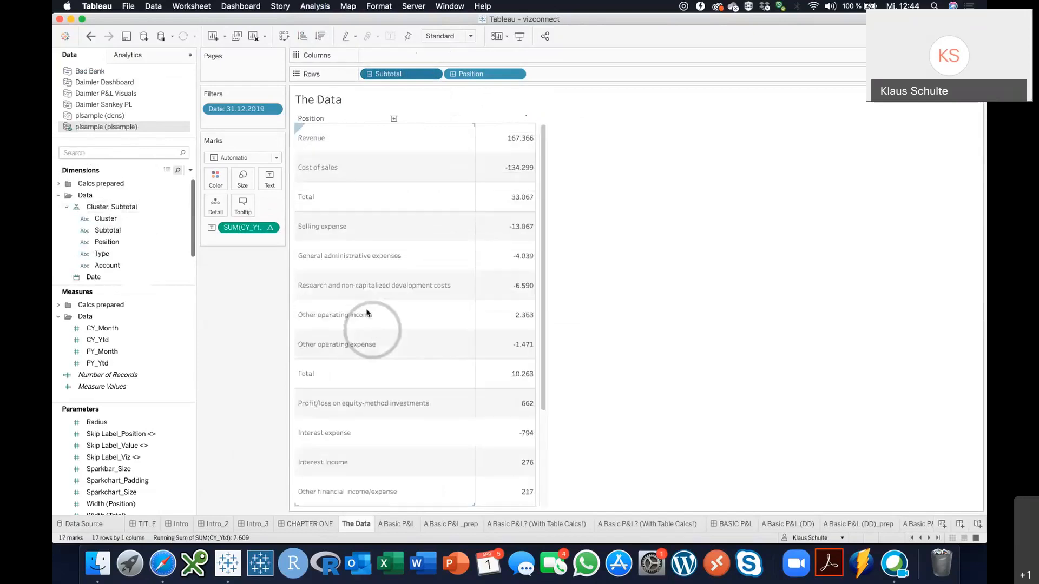
left_click_drag(352, 211, 352, 200)
Step: Inspect the running subtotals and change the totals label of the Position field to Gross Profit
mouse_move(528, 167)
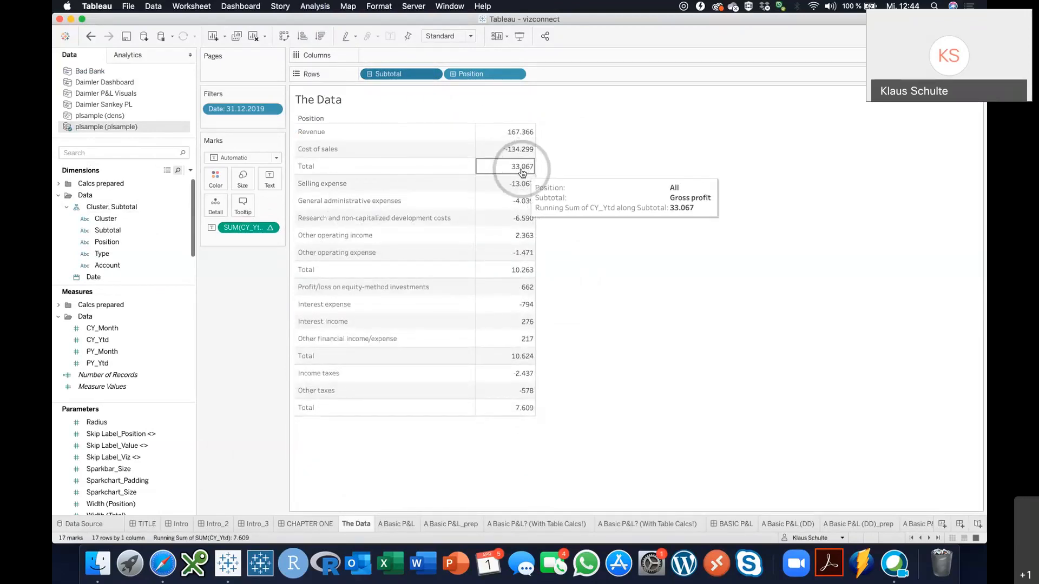
mouse_move(524, 275)
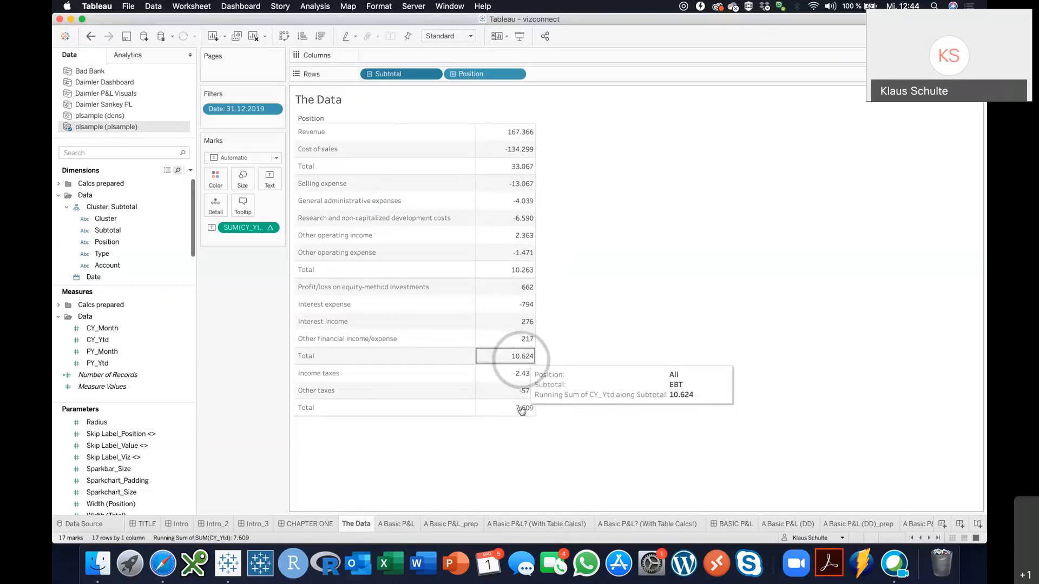
mouse_move(523, 410)
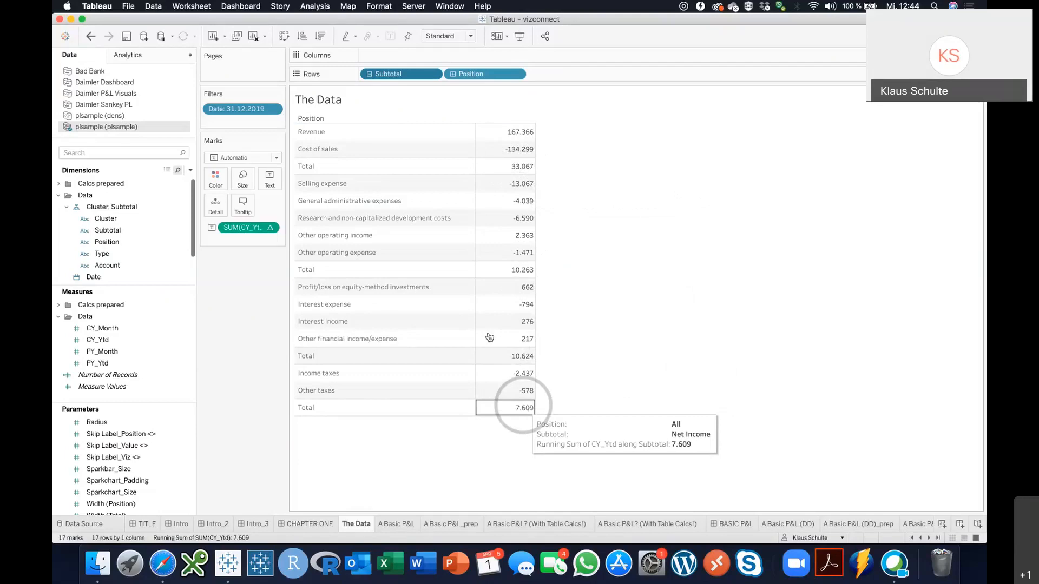
right_click(318, 169)
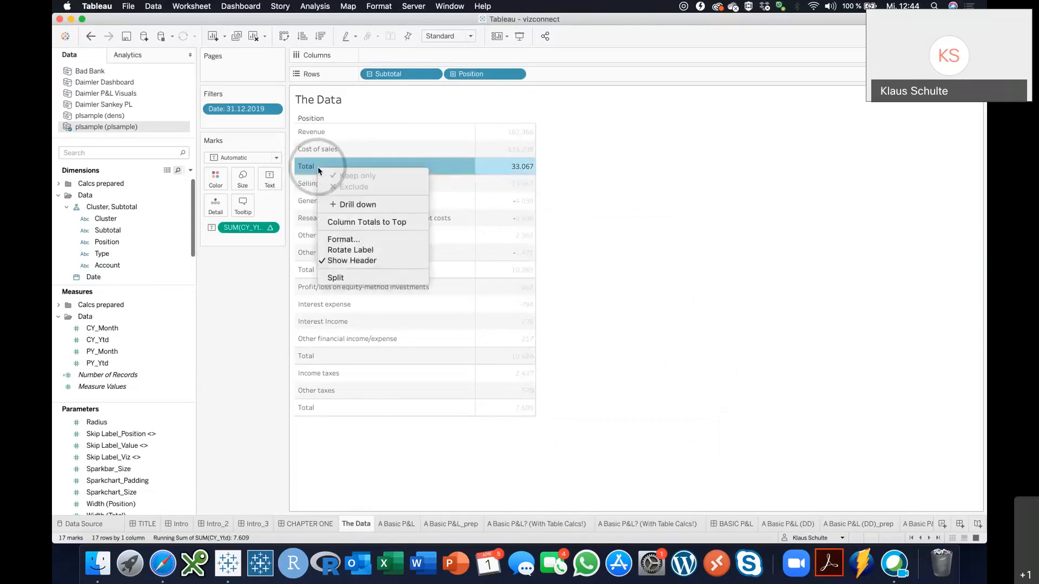
left_click(339, 239)
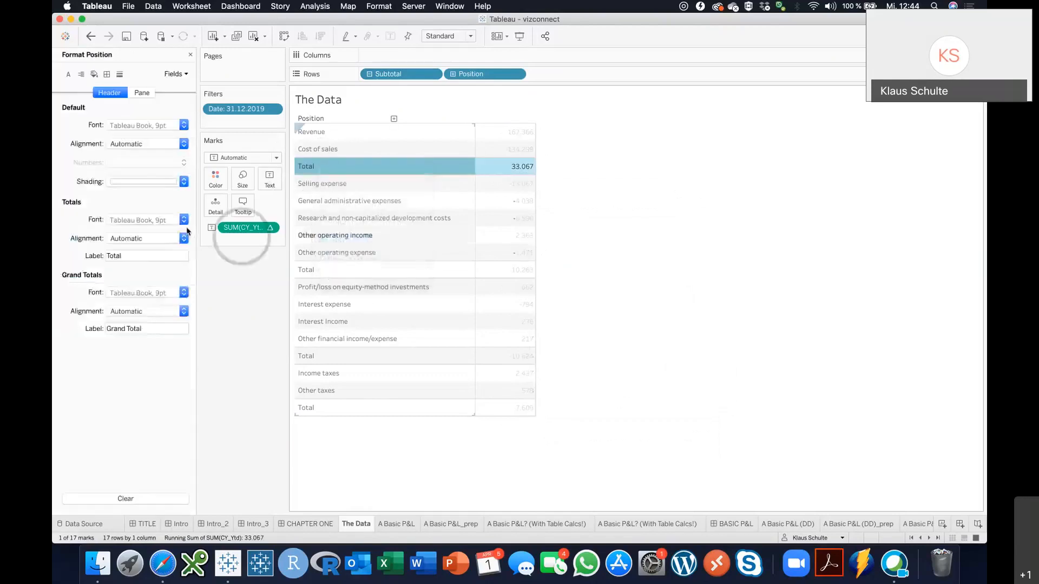
left_click(139, 255)
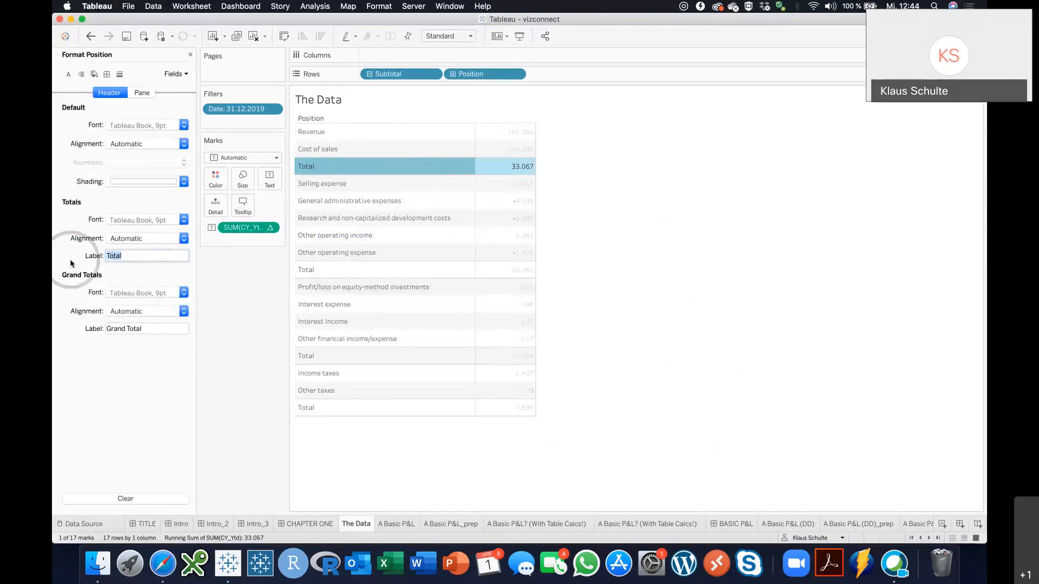
type("Gross Profit")
key("Return")
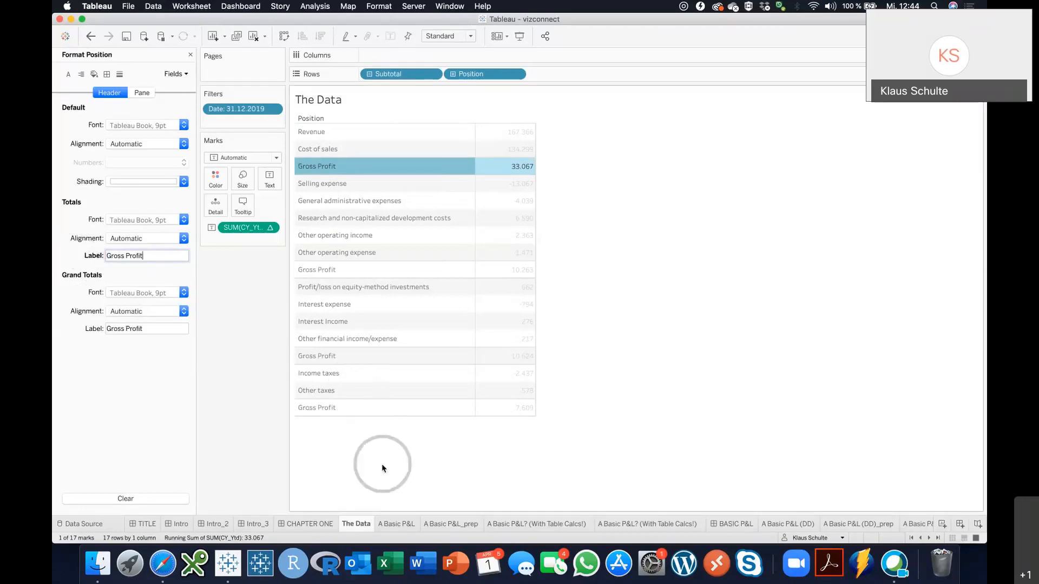
left_click(382, 463)
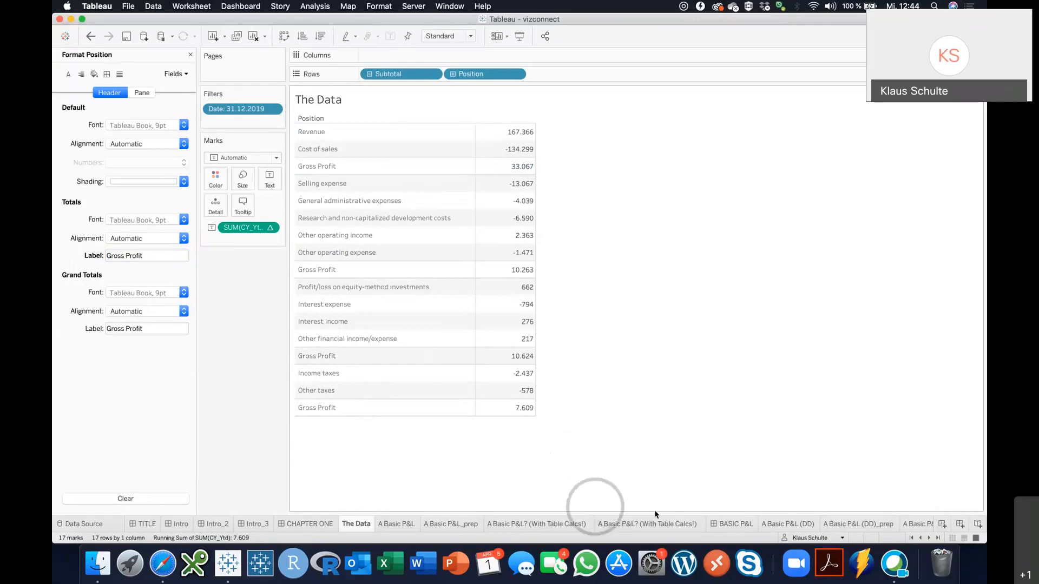
Step: Look over the BASIC P&L dashboard and switch to the A Basic P&L (DD) worksheet, closing the formatting options
left_click(730, 525)
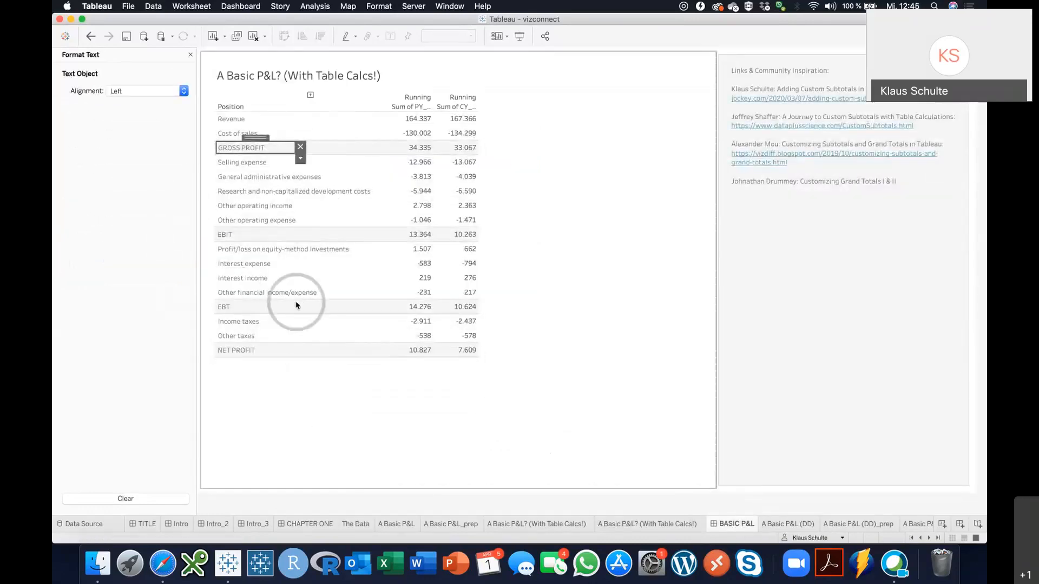
left_click_drag(252, 139, 252, 139)
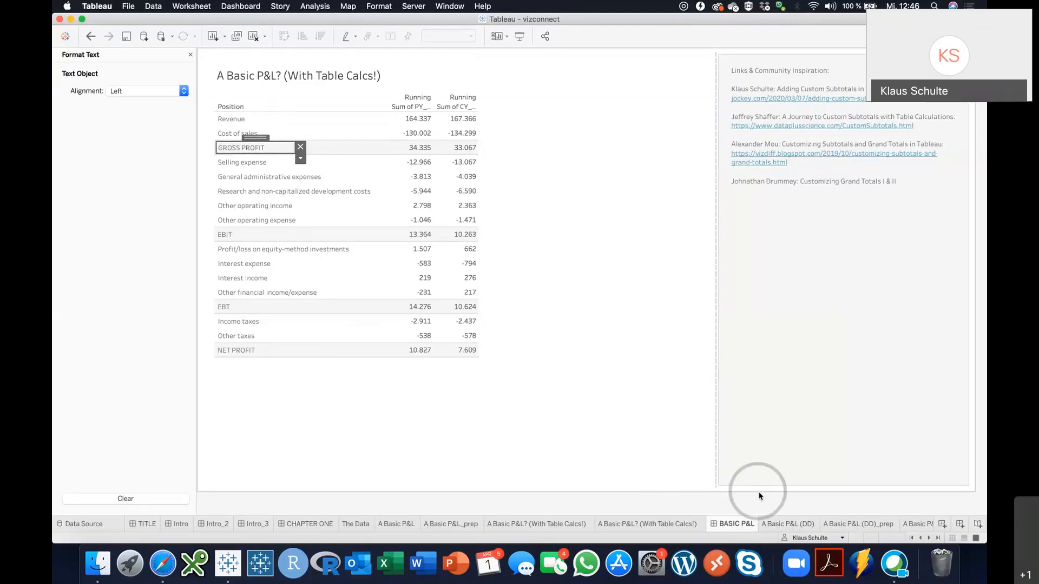
left_click(794, 524)
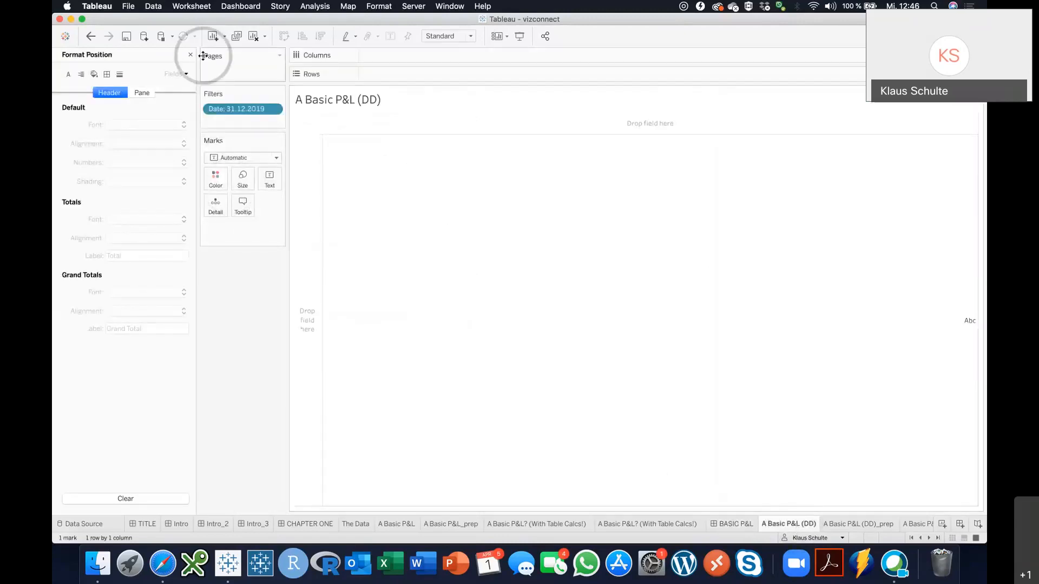
left_click(191, 55)
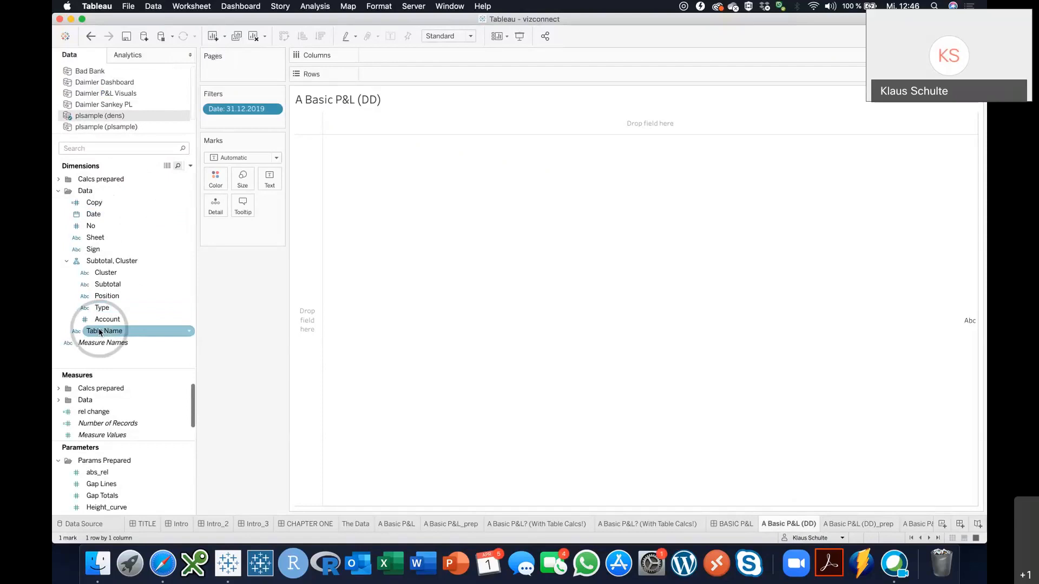
Step: Place Table Name on the rows to examine its members and remove it again
left_click_drag(106, 331, 313, 271)
left_click(320, 129)
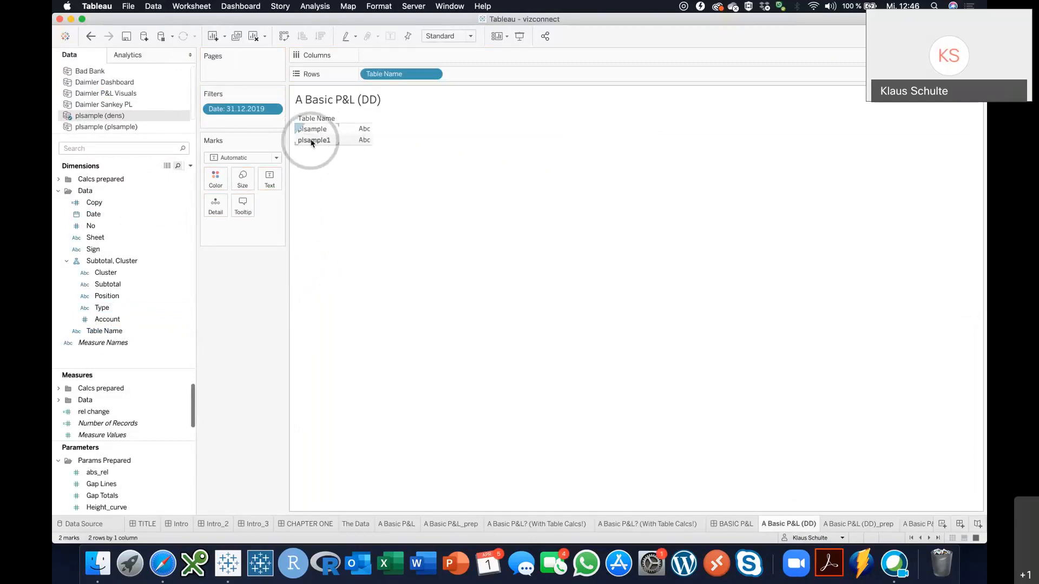
left_click(363, 140)
left_click_drag(371, 74, 248, 310)
Step: Place Copy on the rows, review its calculation formula, and remove the field from the rows
left_click_drag(94, 202, 435, 74)
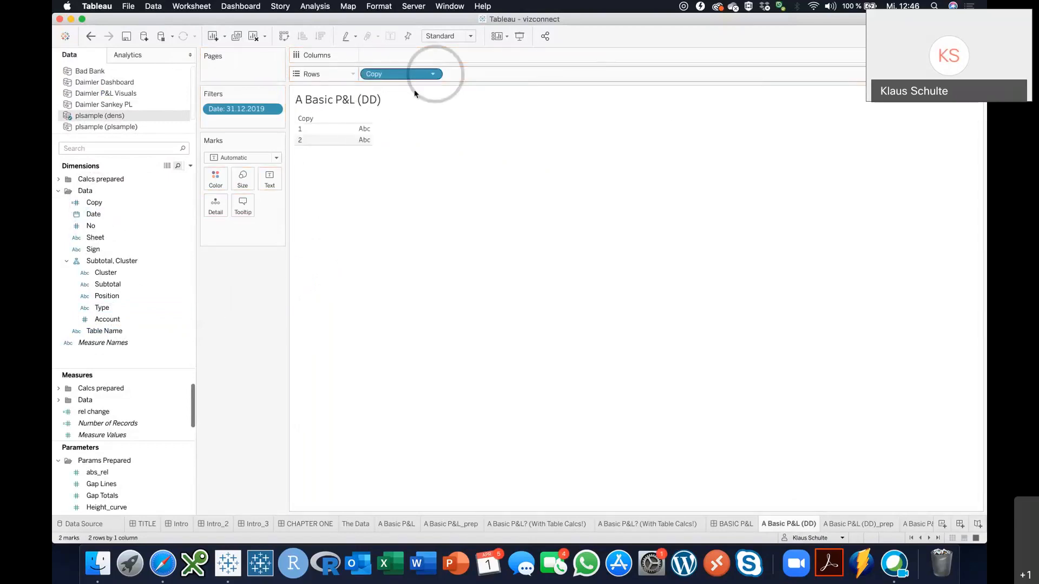
left_click(119, 209)
right_click(118, 209)
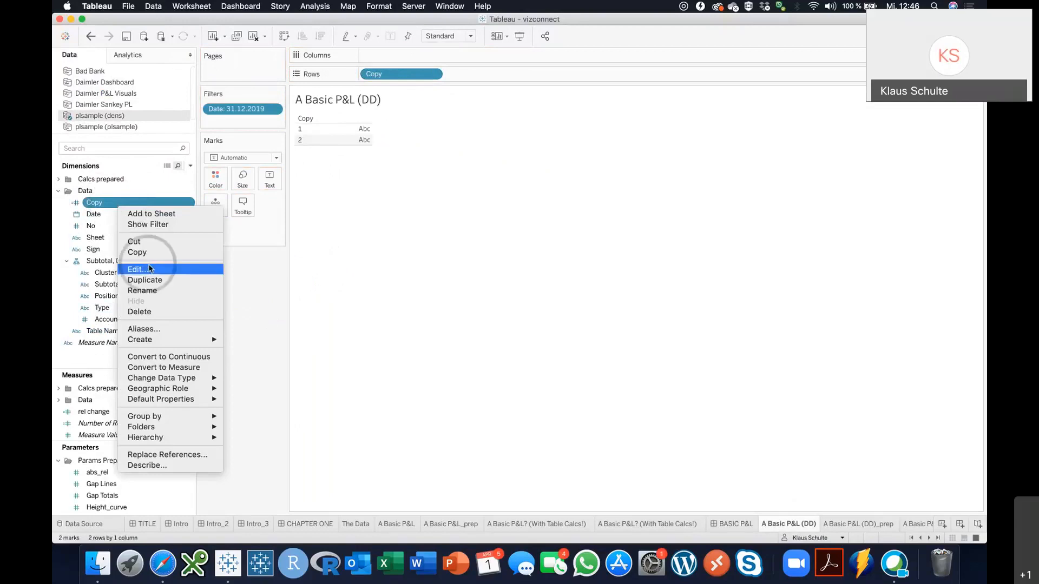
left_click(149, 266)
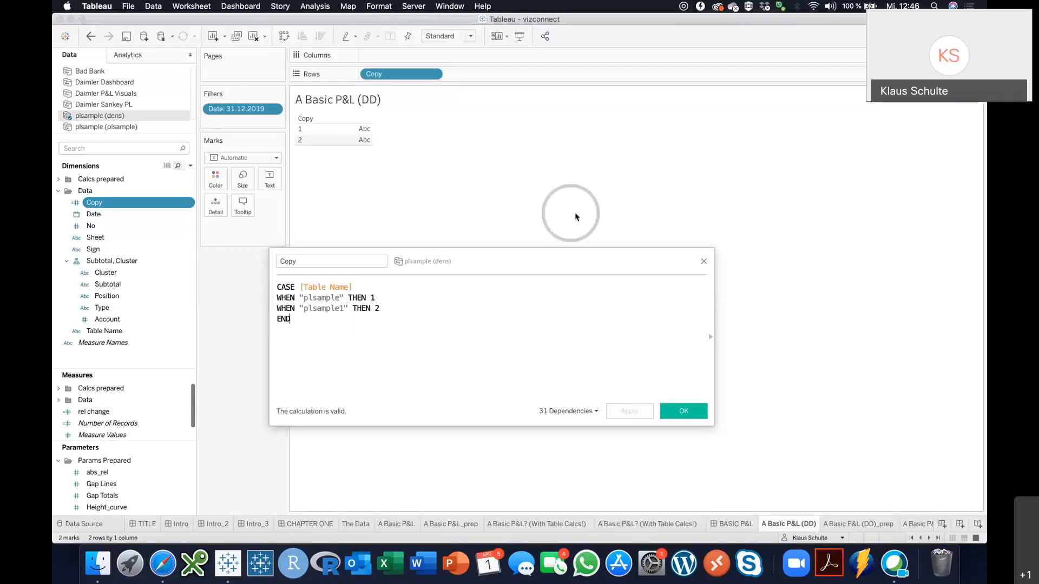
left_click(702, 263)
left_click_drag(406, 76, 265, 280)
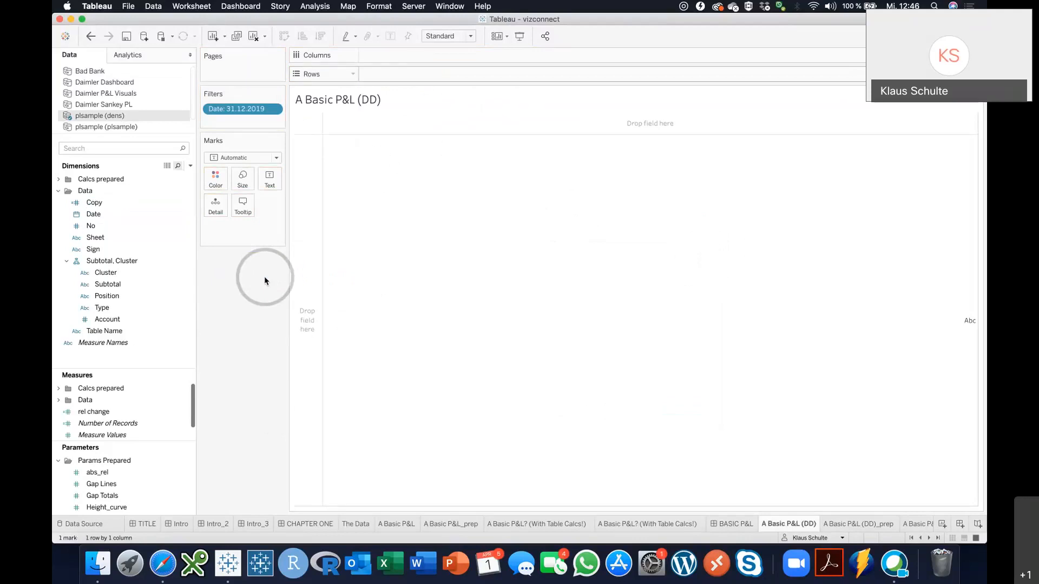
Step: Create a calculated field Position_n with a CASE on [Copy] that returns [Position] for 1 and [Subtotal] for 2
left_click(190, 166)
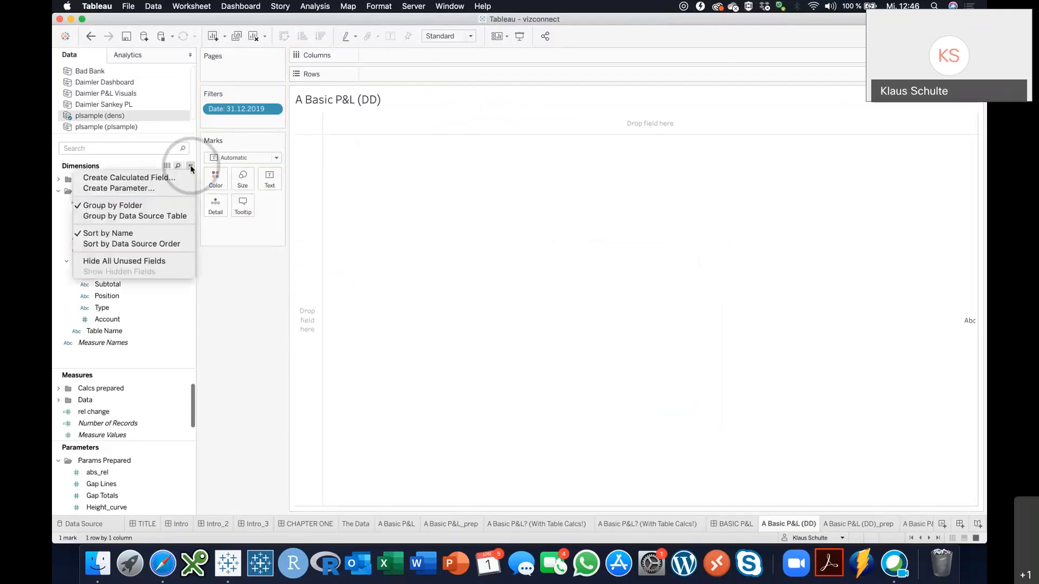
left_click(162, 178)
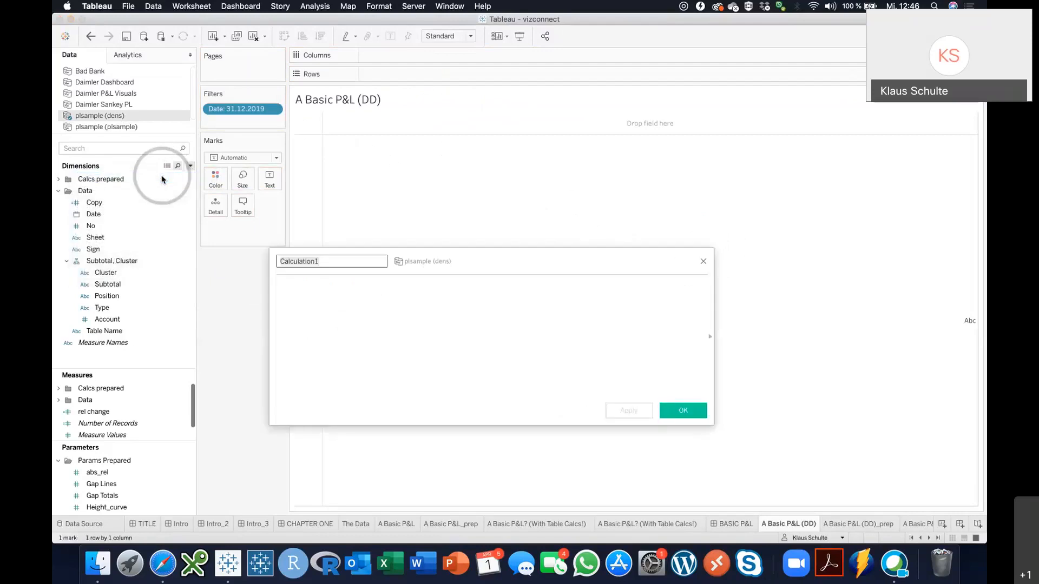
type("Position_n")
key("Tab")
type("CASE ")
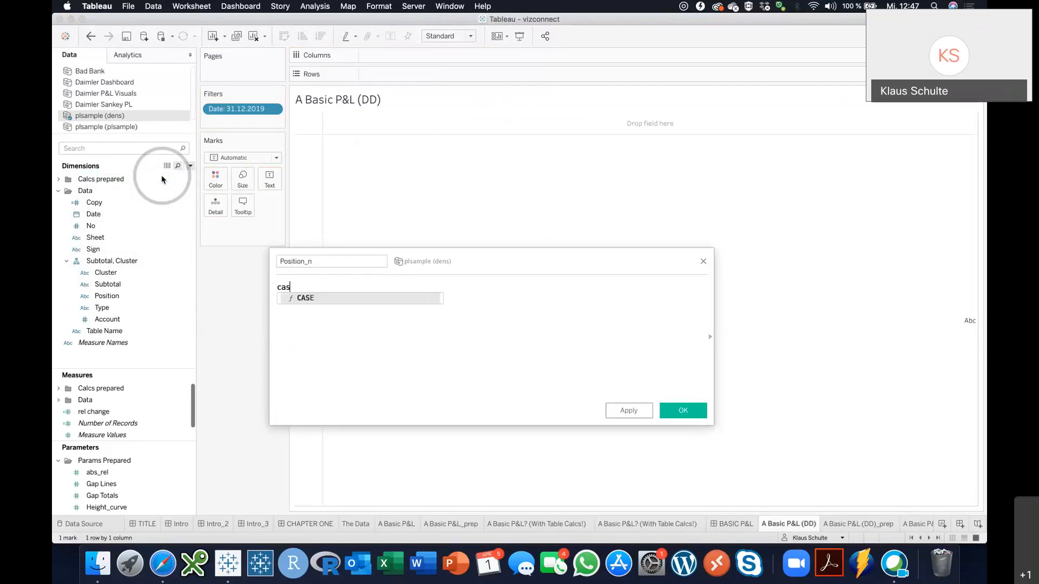
type("cop")
key("Return")
key("Return")
type("WHEN ")
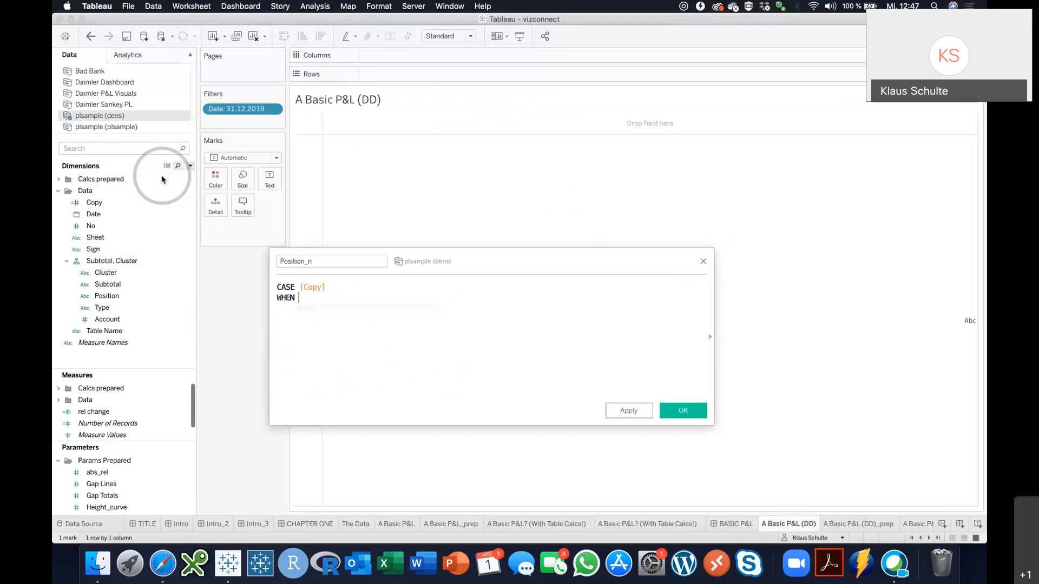
type("1 THEN pos")
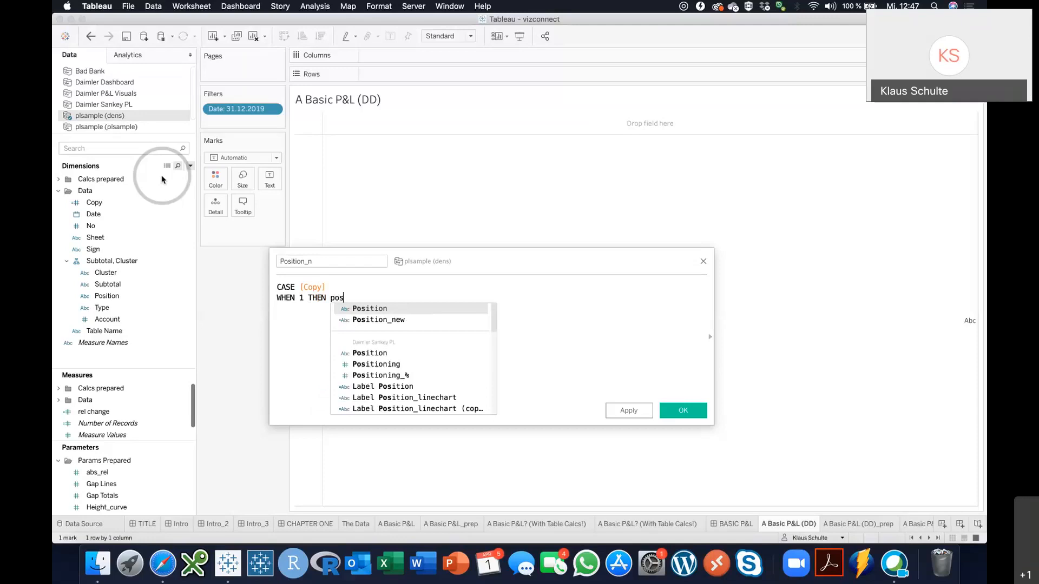
key("Return")
type("W")
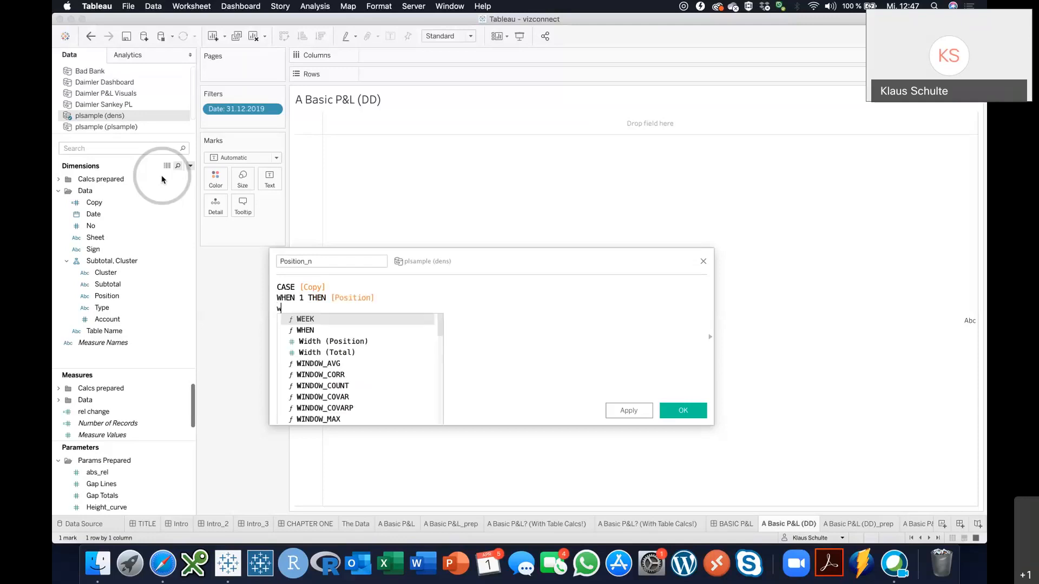
type("HEN 2 THEN sub")
key("Return")
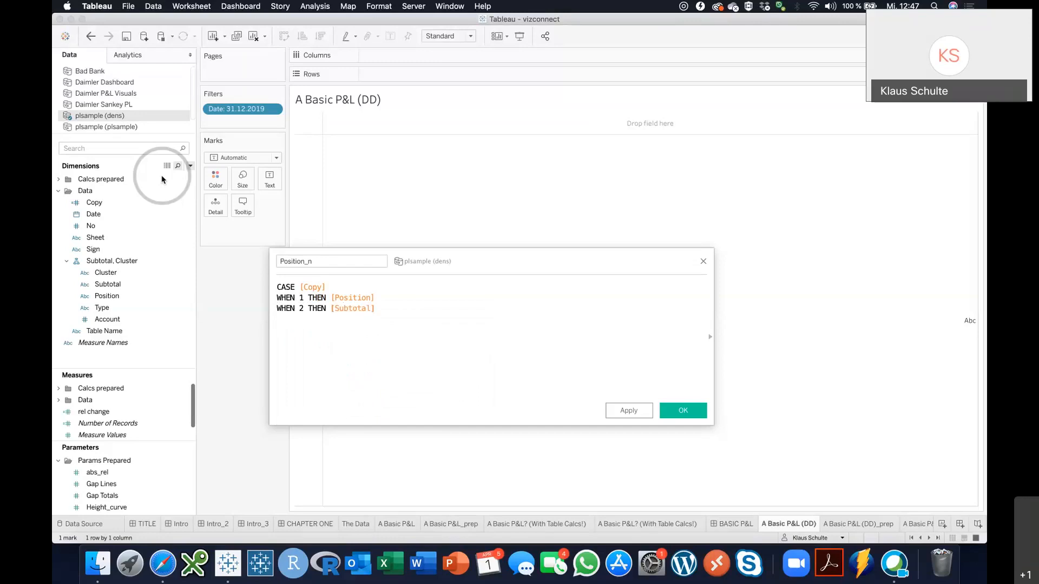
type("end")
key("Return")
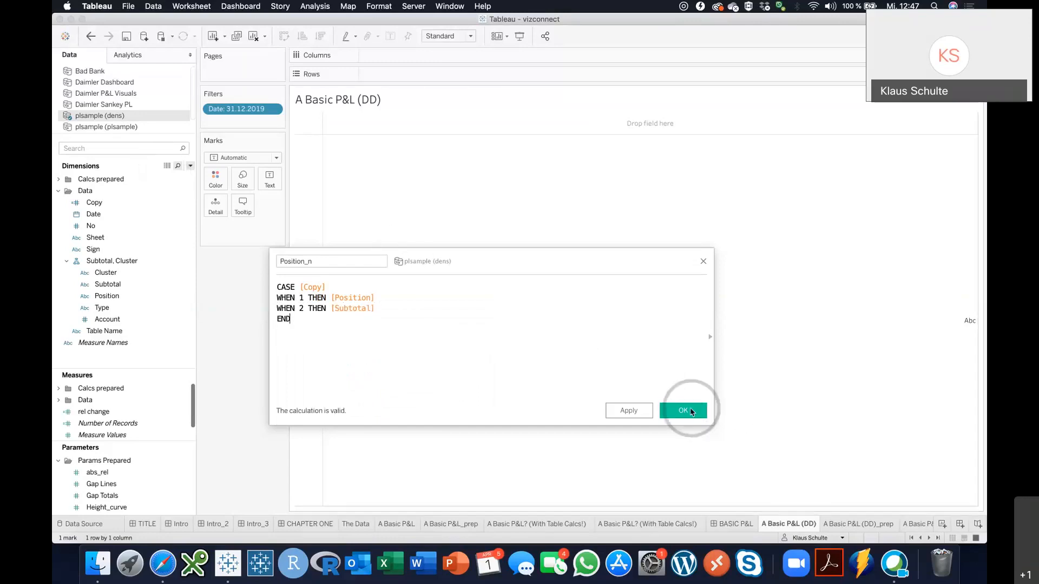
left_click(691, 411)
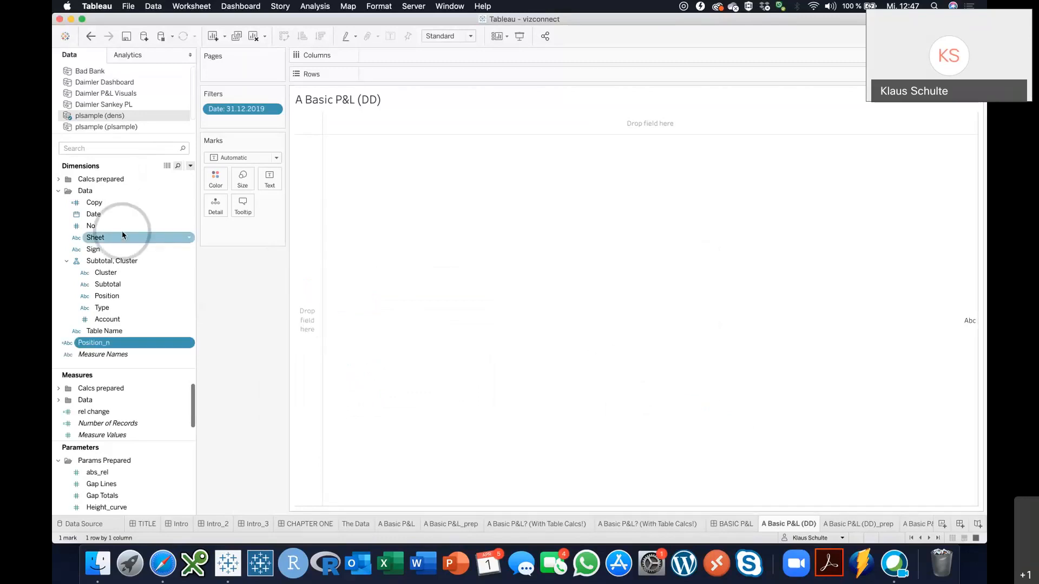
Step: Build the table rows from Subtotal, Copy and Position_n, in that order
left_click_drag(108, 284, 436, 72)
left_click(116, 208)
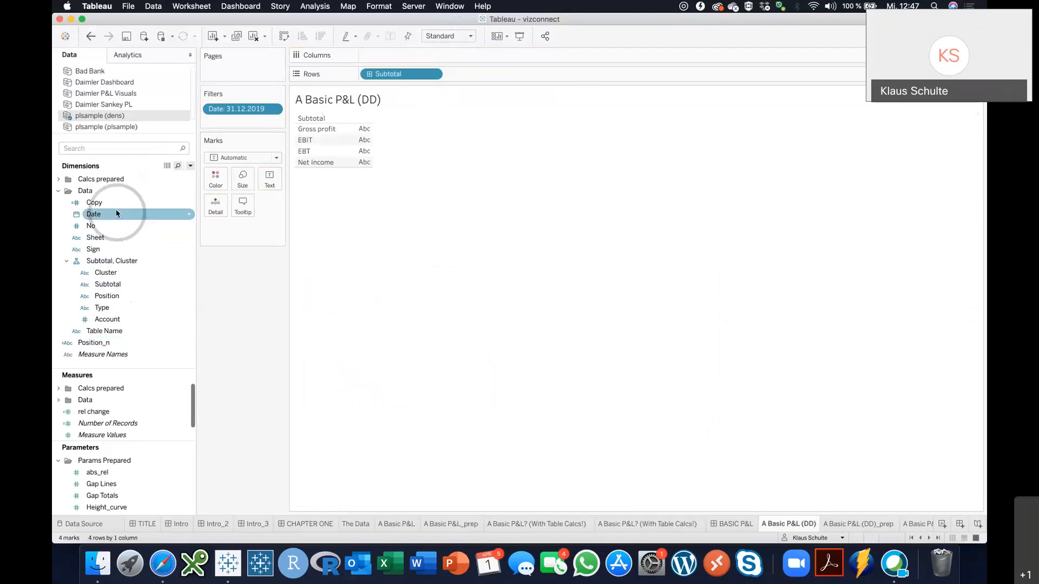
left_click_drag(115, 208, 471, 77)
left_click(128, 320)
left_click_drag(97, 343, 578, 79)
left_click(713, 400)
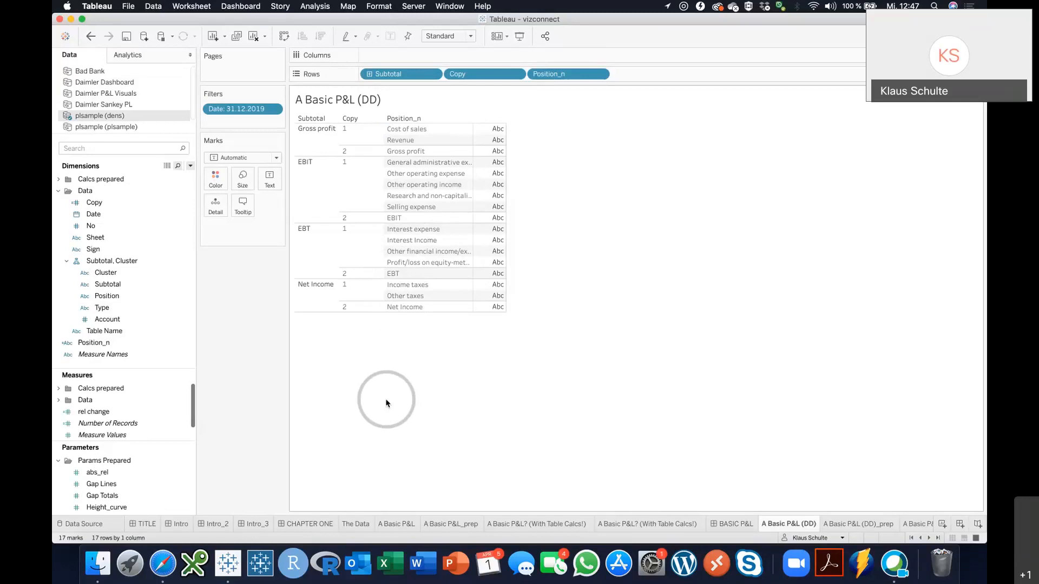
Step: Add the CY_Ytd measure as values in the table and widen the Position_n column
left_click_drag(151, 368, 153, 265)
left_click(58, 295)
left_click(96, 306)
left_click(95, 318)
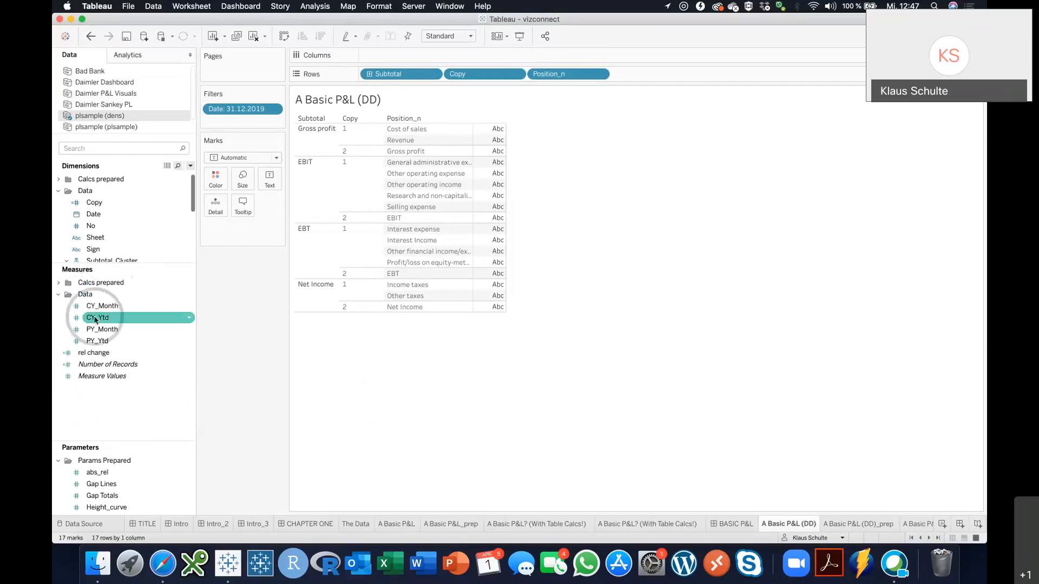
double_click(95, 318)
mouse_move(476, 174)
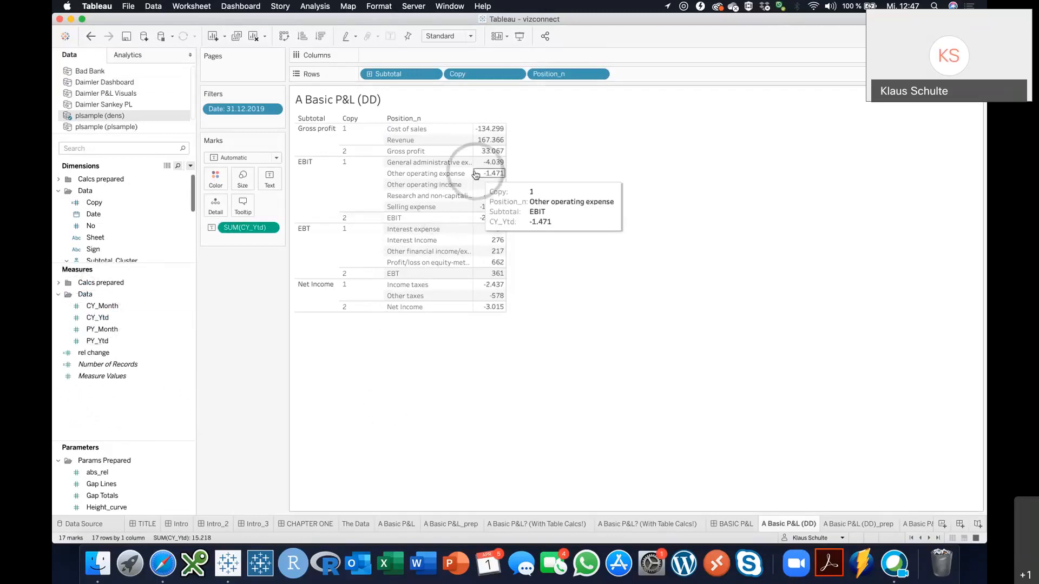
left_click_drag(474, 174, 511, 170)
mouse_move(496, 171)
Step: Apply a Running Total quick table calculation to the CY_Ytd values
left_click(271, 228)
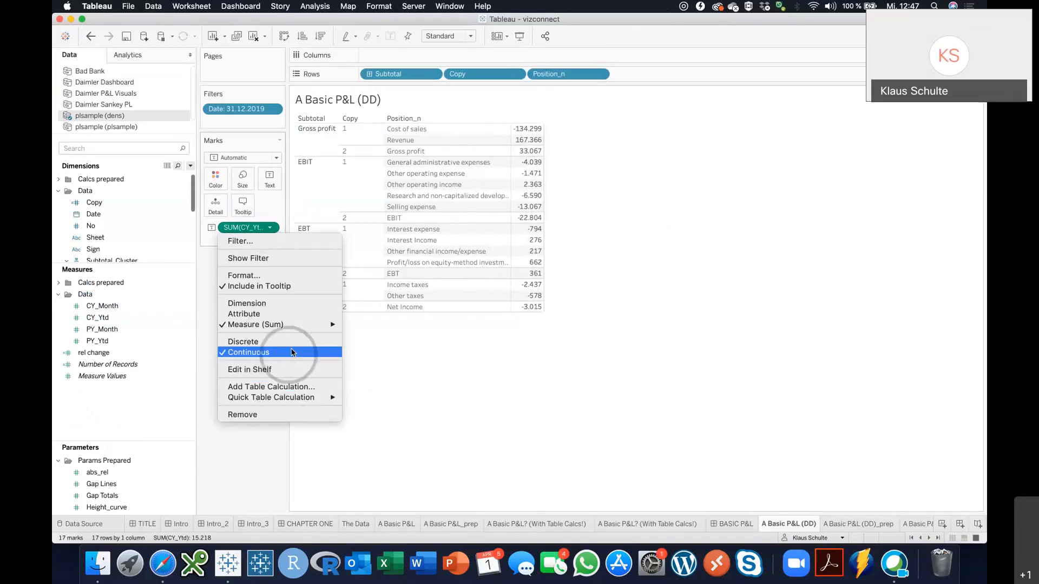
mouse_move(303, 397)
left_click(363, 401)
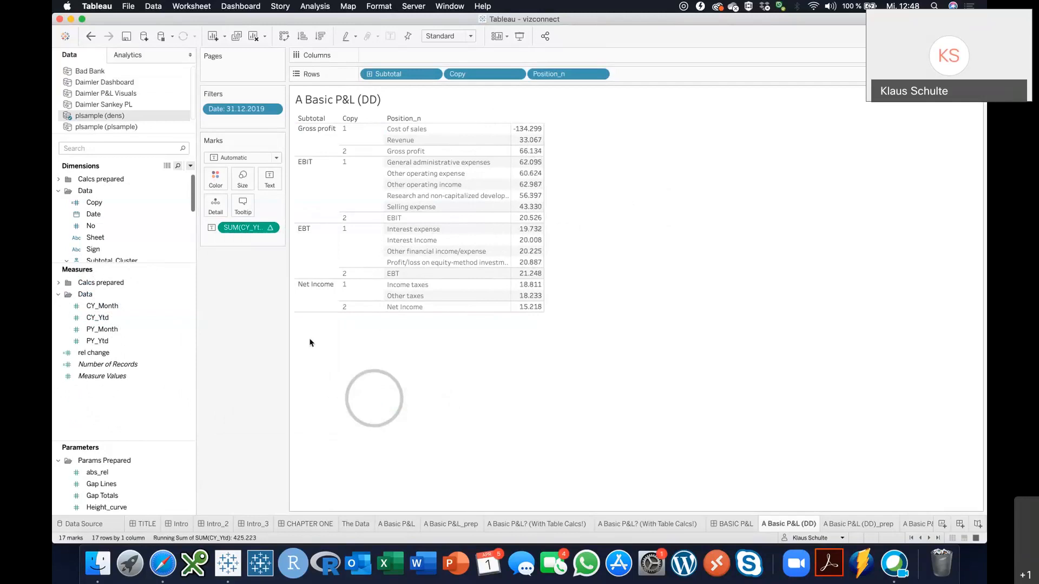
Step: Compute the CY_Ytd running total along Subtotal, and remove CY_Ytd from the table values
left_click(270, 227)
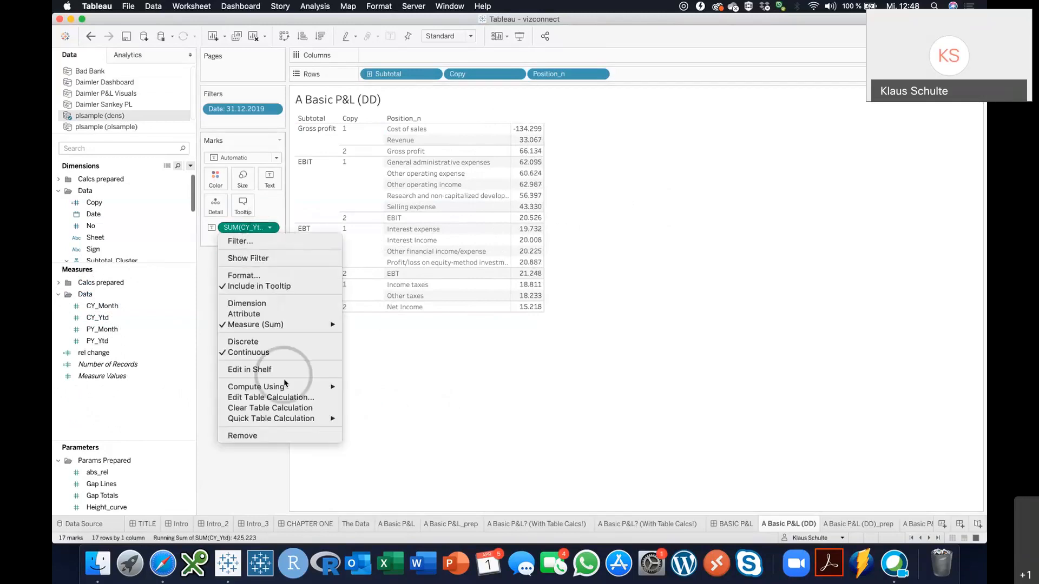
mouse_move(285, 384)
left_click(377, 462)
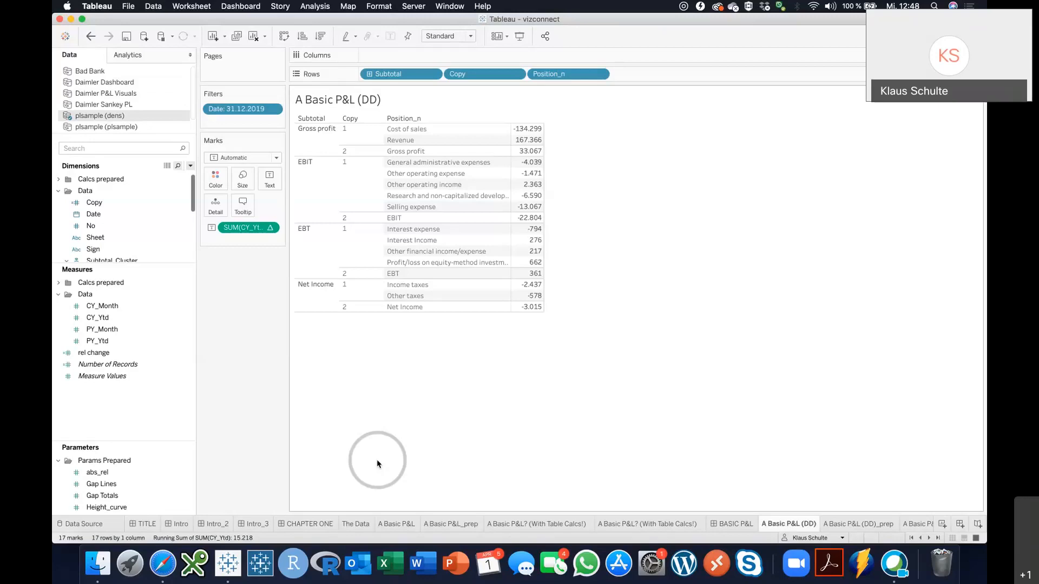
left_click_drag(227, 227, 195, 185)
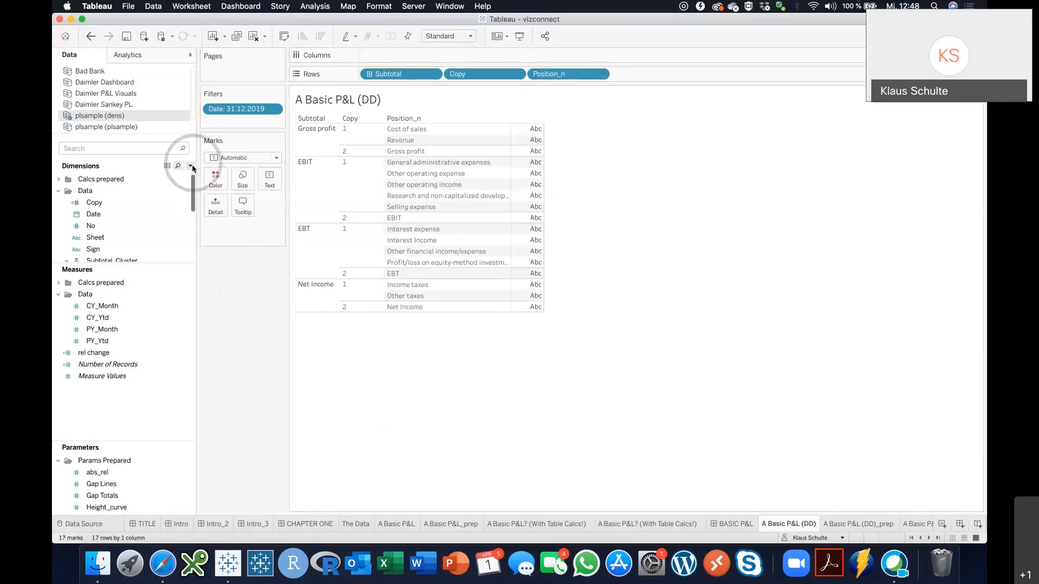
Step: Start a calculated field named CY_Ytd_new with the opening line CASE MIN([Copy])
left_click(191, 165)
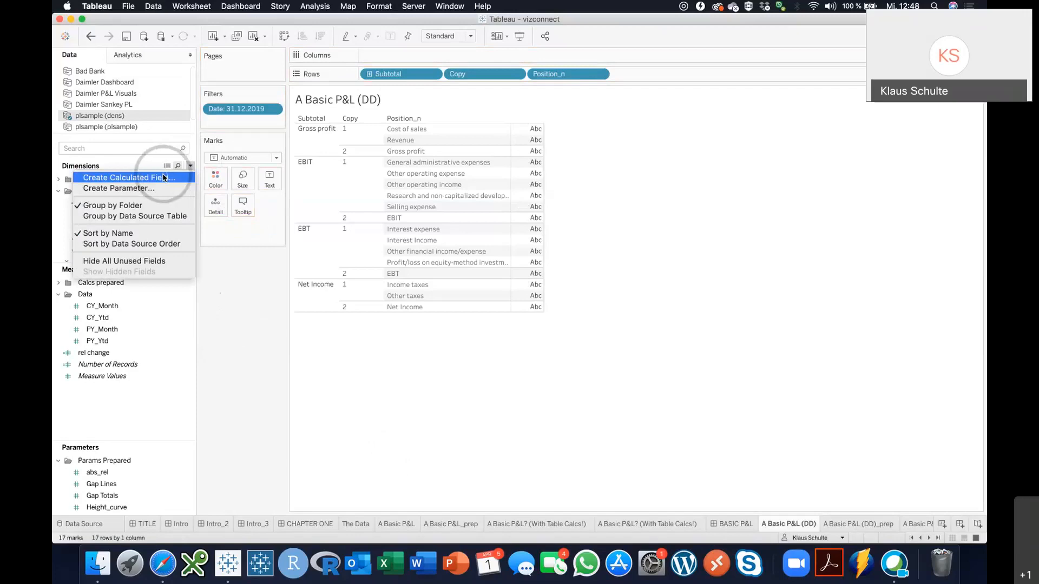
left_click(164, 178)
left_click_drag(532, 262, 595, 335)
type("CY")
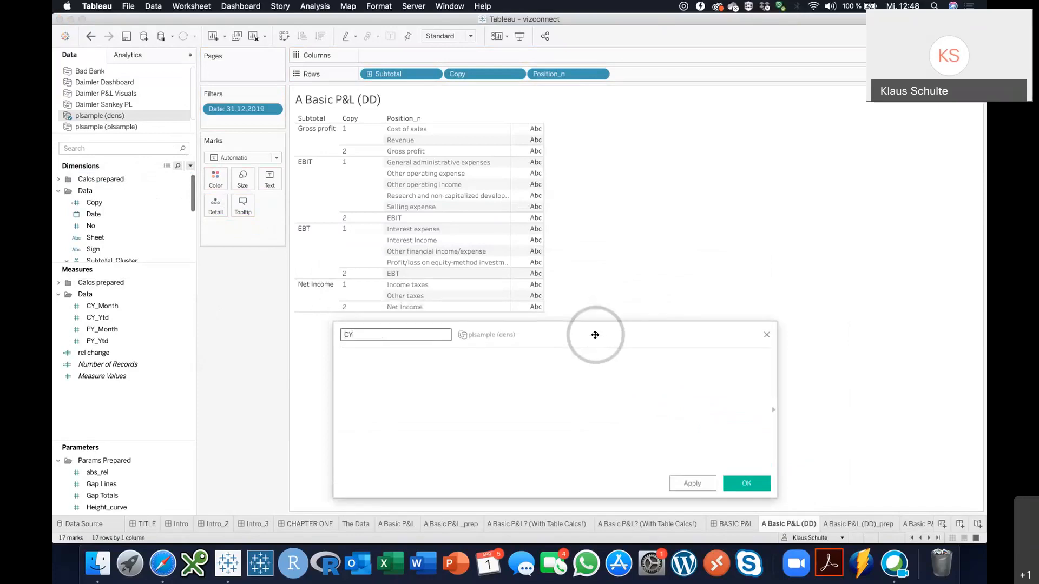
type("_Ytd_new")
key("Tab")
type("CASE ")
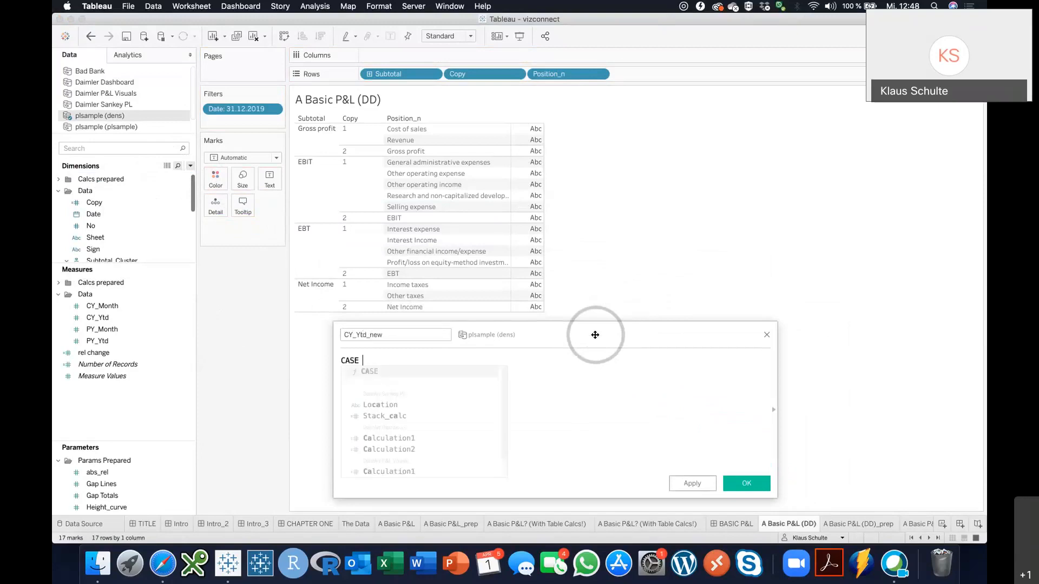
type("MIN([Copy])")
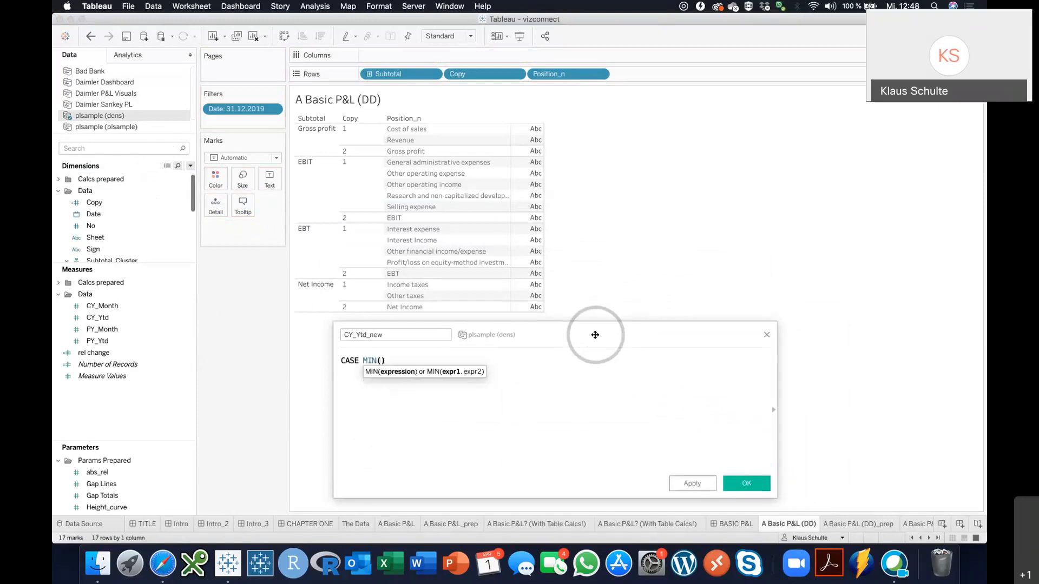
key("Return")
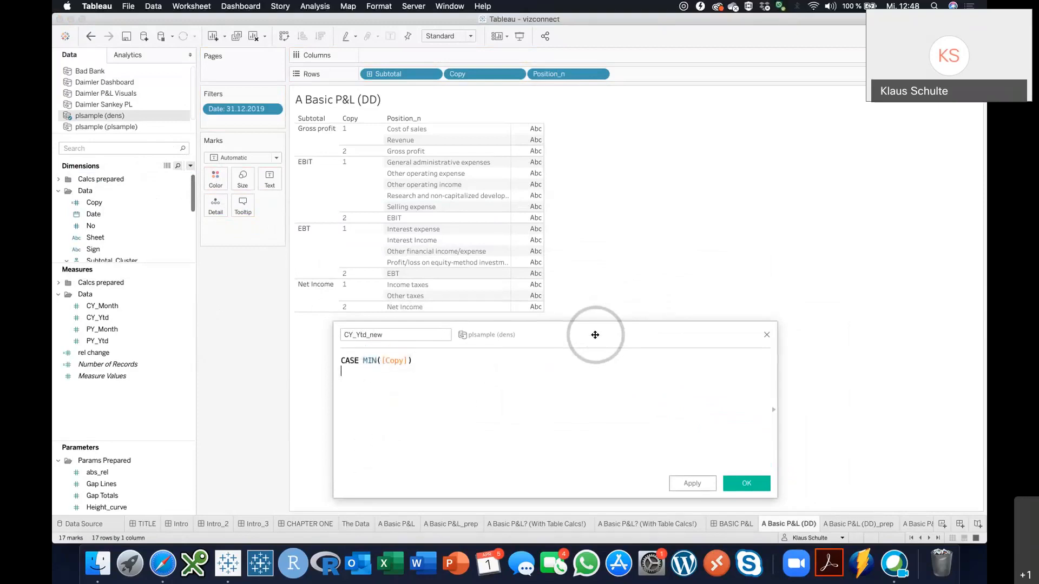
Step: Add the branch WHEN 1 THEN SUM([CY_Ytd]) to the CY_Ytd_new formula
type("WHEN 1 THEN SUM(c")
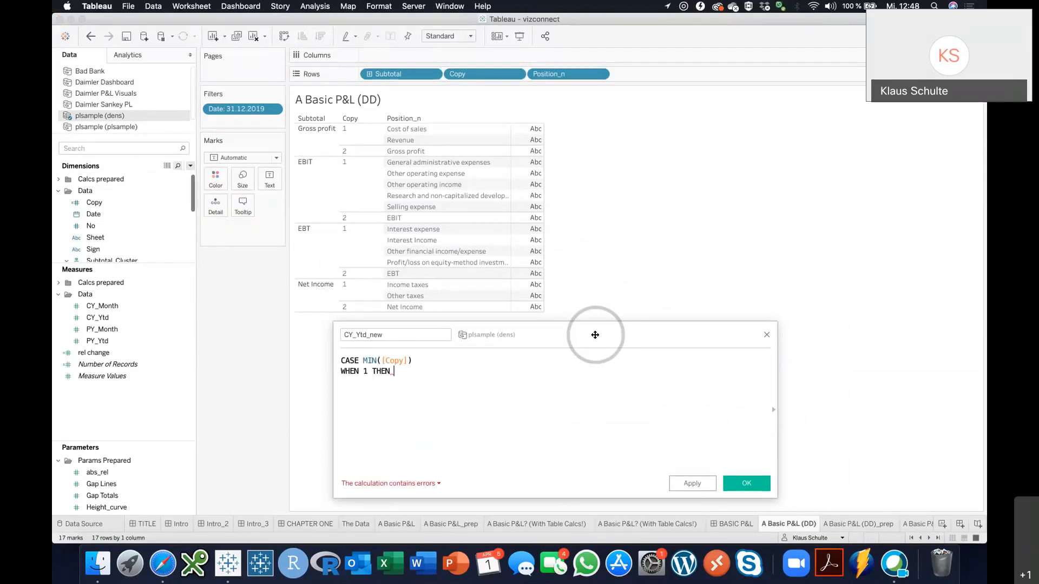
type("y")
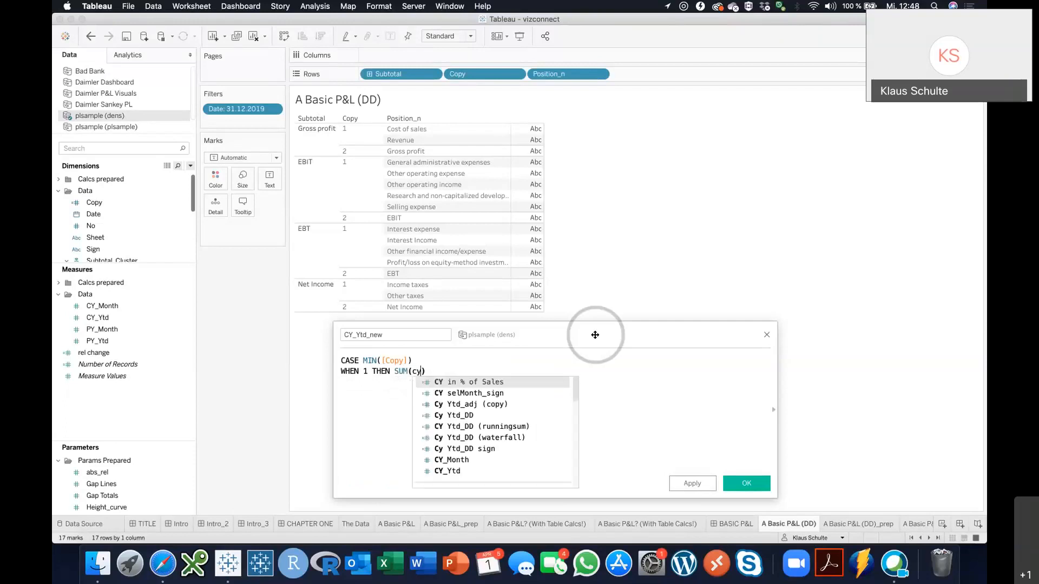
key("Down")
key("Down")
key("Down")
key("Down")
key("Down")
key("Down")
key("Down")
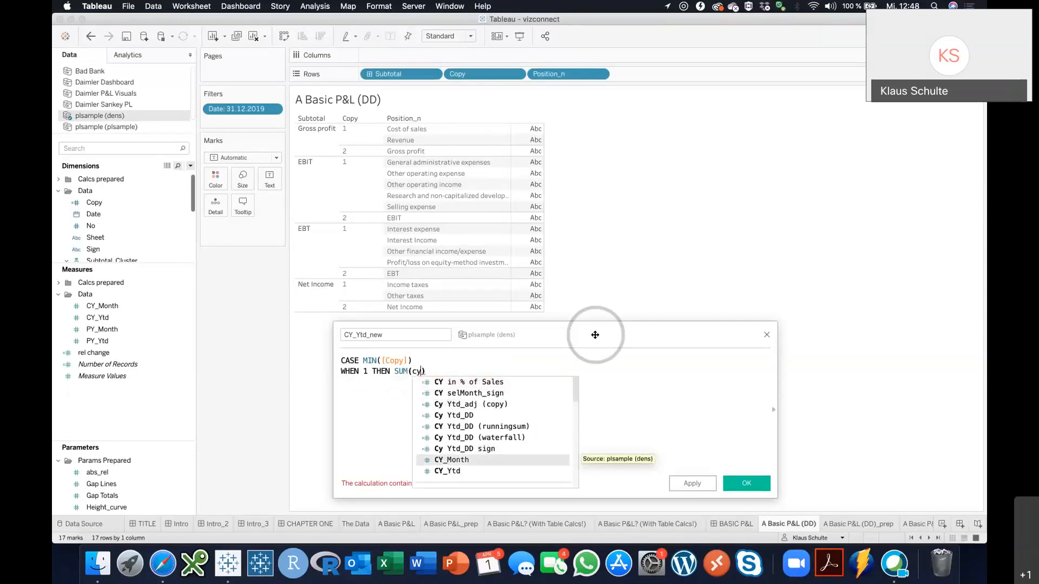
key("Down")
key("Return")
key("Return")
Step: Add the branch WHEN 2 THEN RUNNING_SUM(SUM([CY_Ytd])), end the CASE and save the calculated field
type("WHEN 2 THEN run")
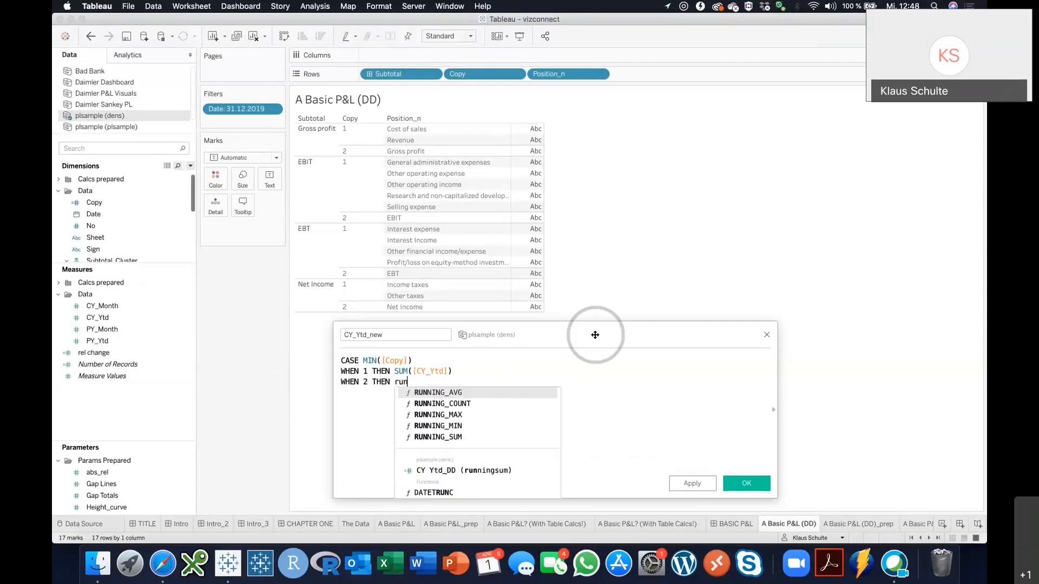
key("Down")
key("Down")
key("Down")
key("Down")
key("Return")
type("sum")
key("Return")
type("cy")
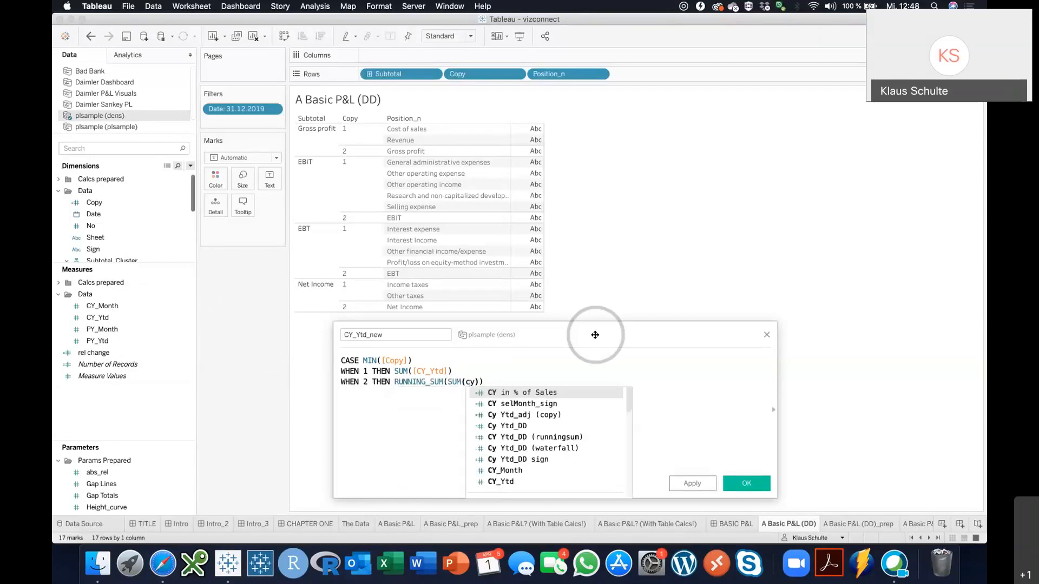
key("Down")
key("Down")
key("Down")
key("Down")
key("Down")
key("Down")
key("Down")
key("Down")
key("Return")
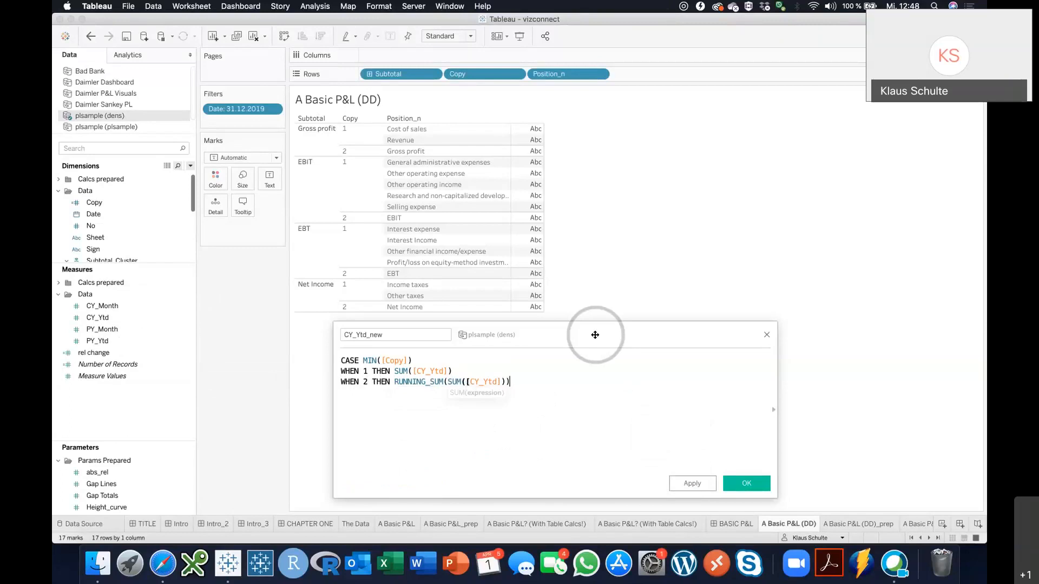
key("Return")
type("END")
left_click(744, 488)
Step: Add CY_Ytd_new as the text values of the table and check its Compute Using setting
left_click_drag(109, 355, 268, 181)
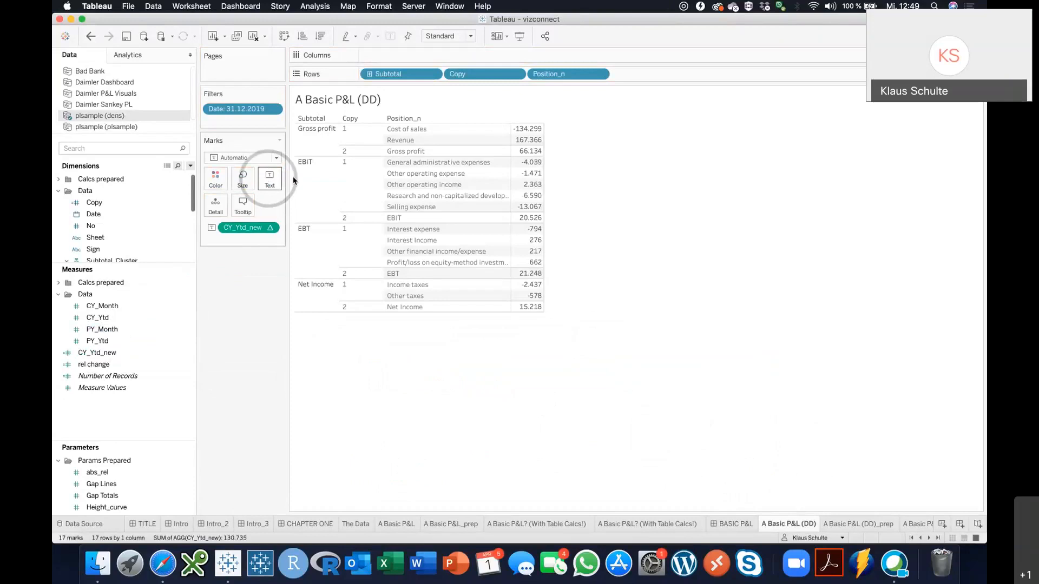
left_click(270, 228)
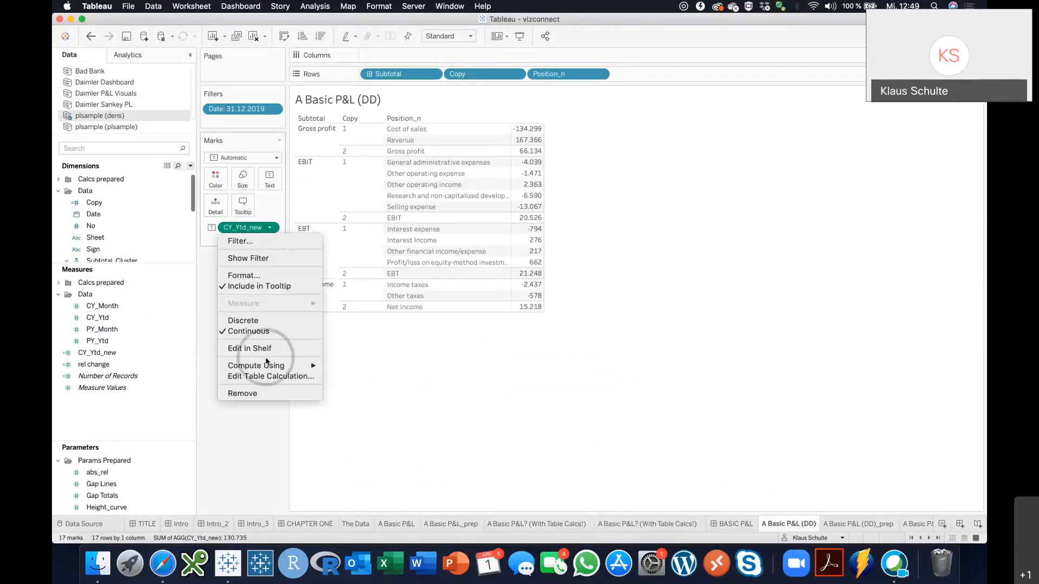
mouse_move(270, 367)
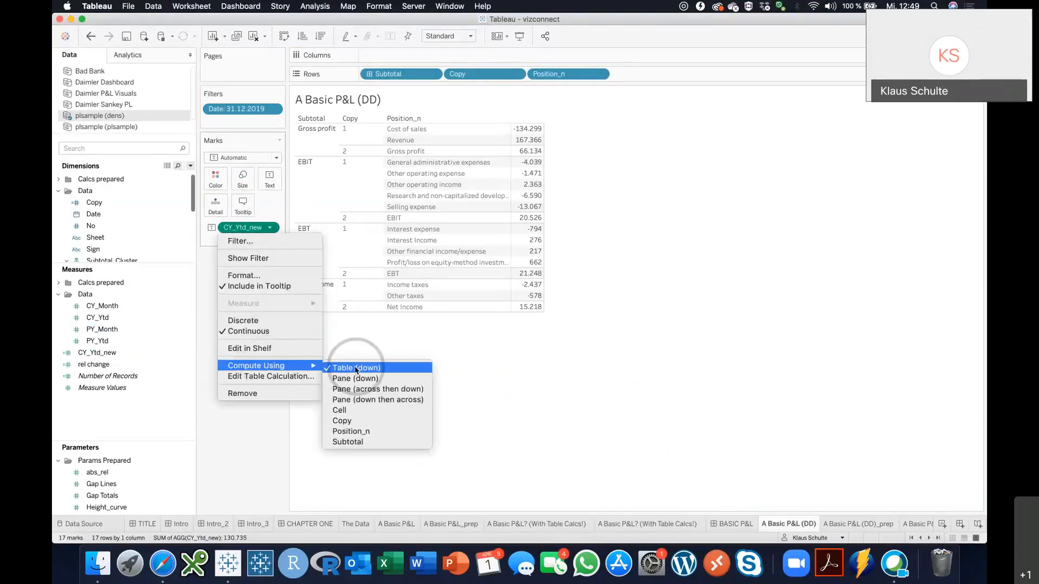
left_click(400, 338)
Step: Examine the CY_Ytd_new formula and compare it with the prepared Cy Ytd_DD calculation
left_click(146, 352)
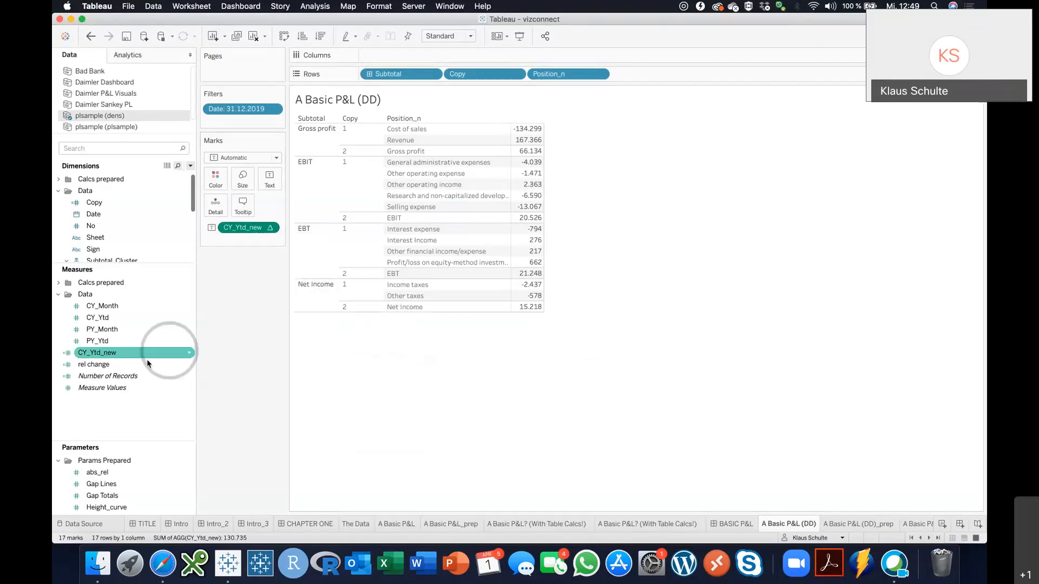
right_click(136, 352)
left_click(176, 180)
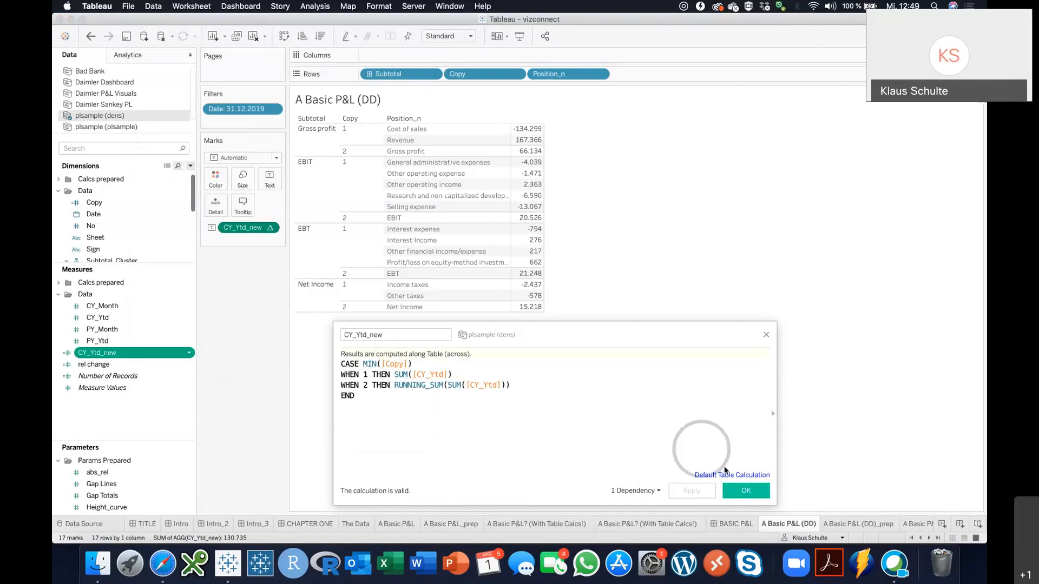
left_click(746, 490)
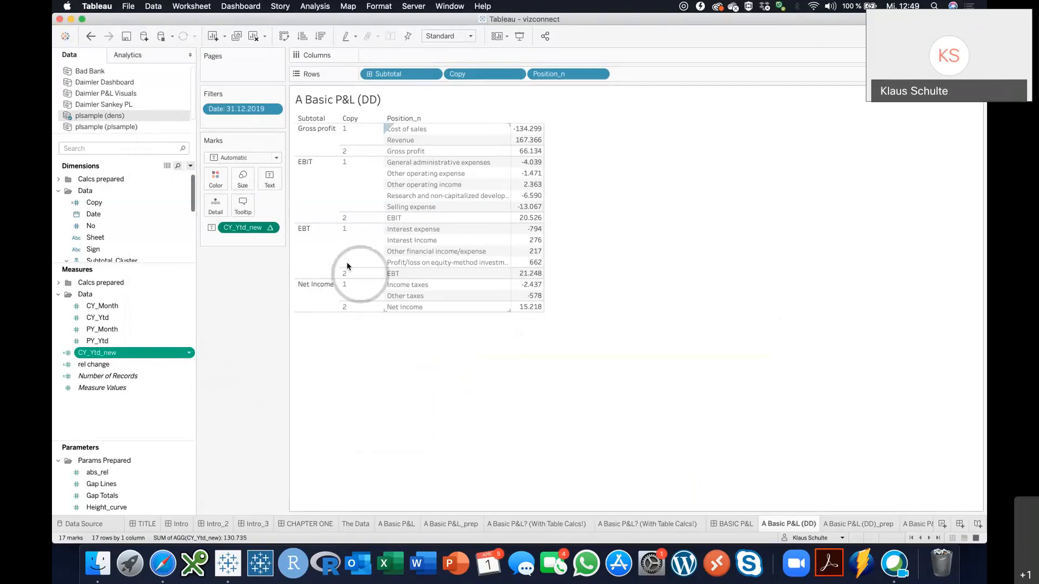
left_click(269, 228)
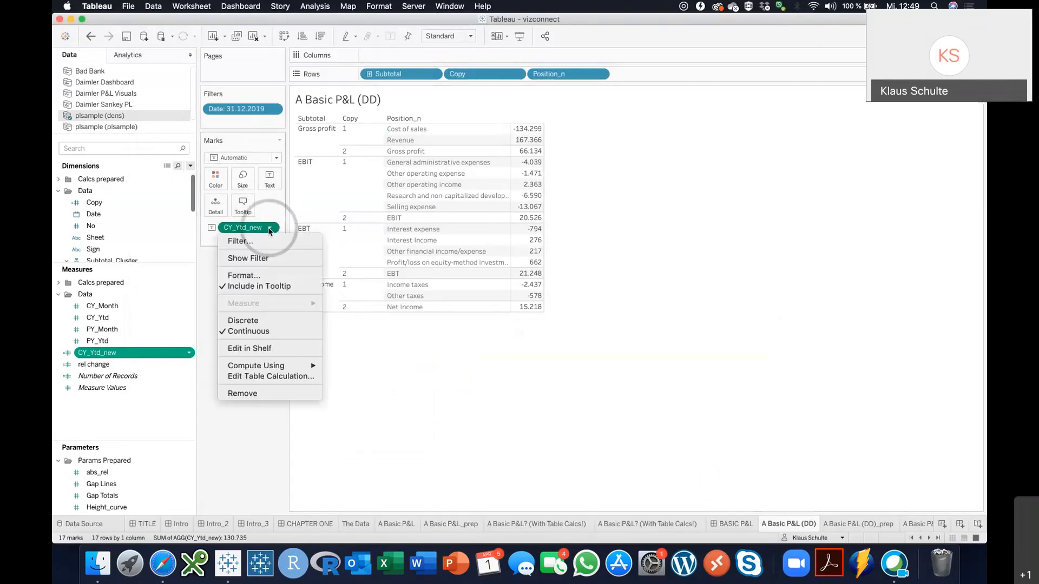
left_click(58, 284)
left_click(117, 399)
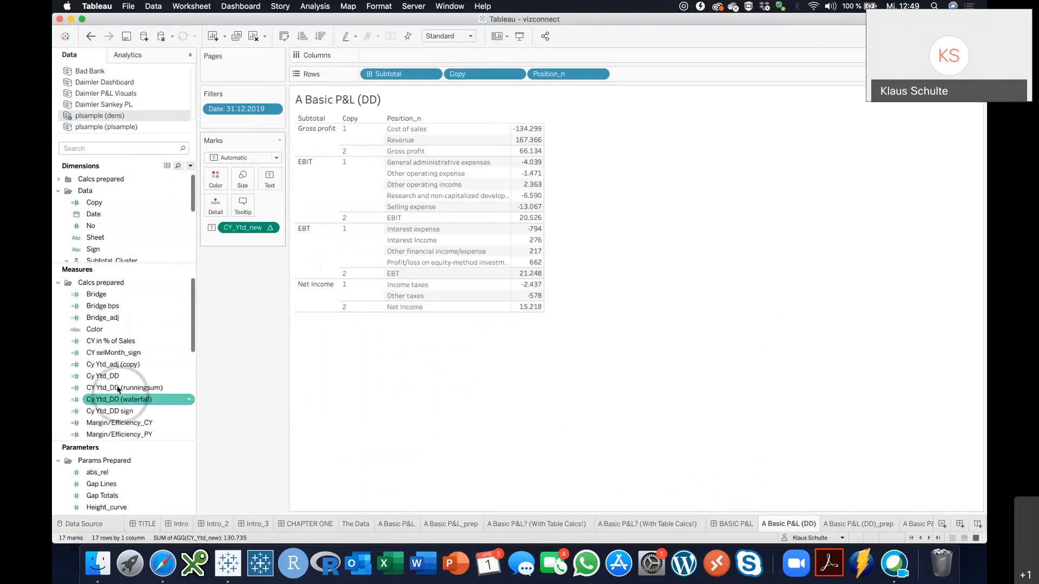
right_click(118, 376)
left_click(136, 204)
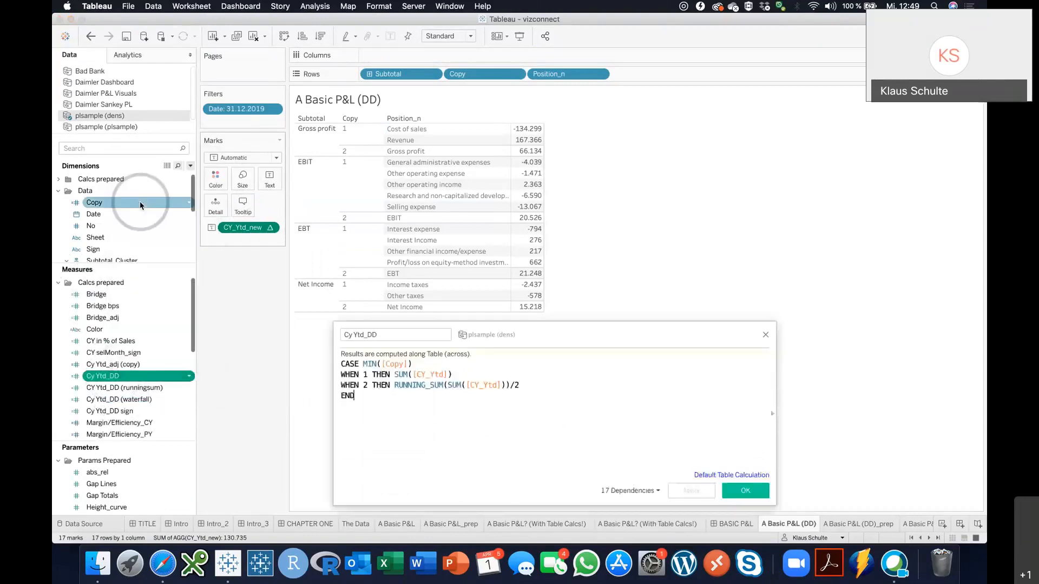
left_click(741, 490)
Step: Edit CY_Ytd_new so that the running sum in the WHEN 2 branch is divided by 2, and save it
left_click(174, 401)
scroll(173, 400, "down", 5)
right_click(101, 388)
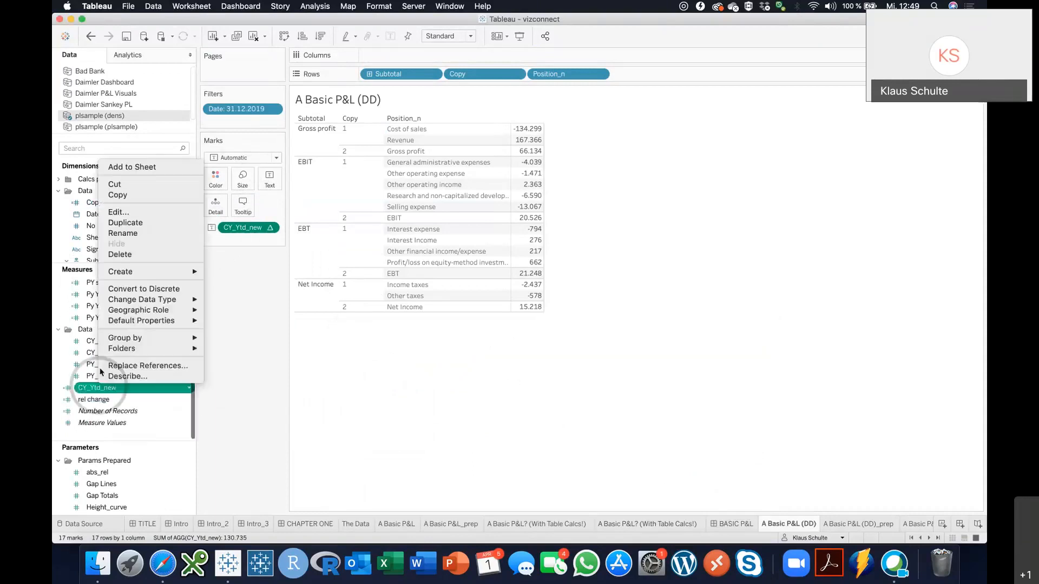
left_click(138, 213)
left_click(396, 388)
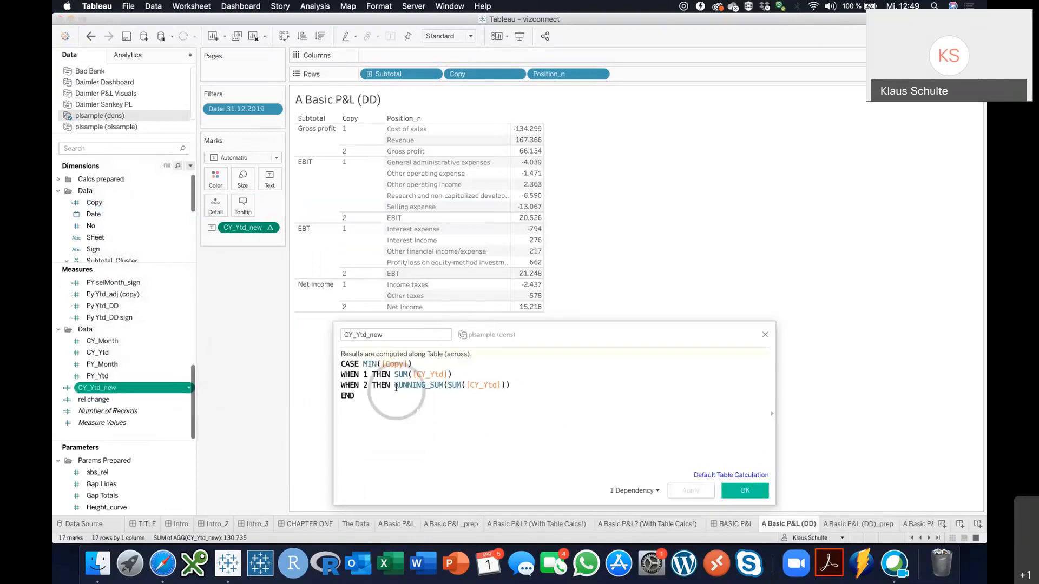
left_click(523, 384)
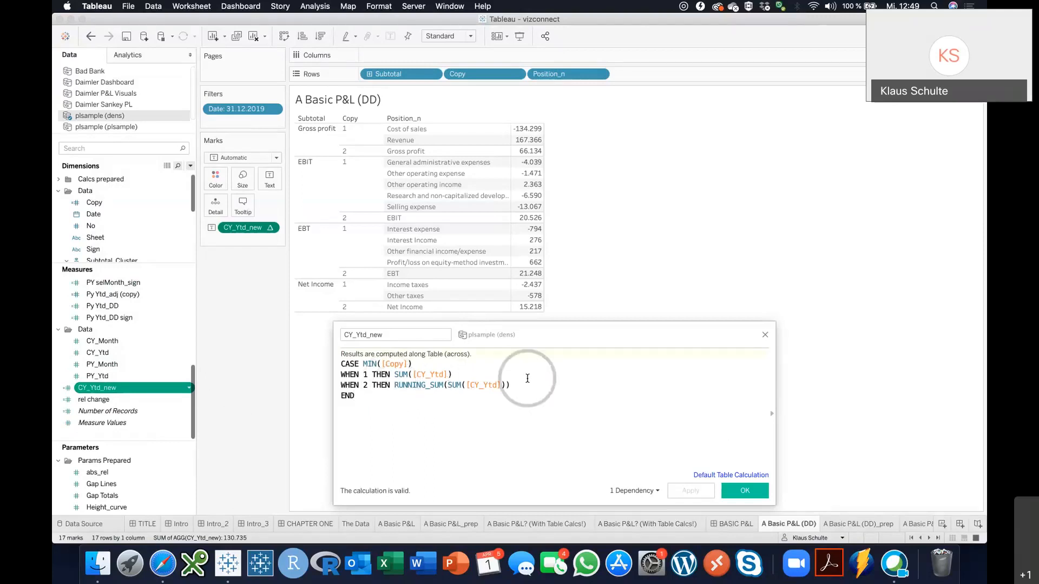
type("/2")
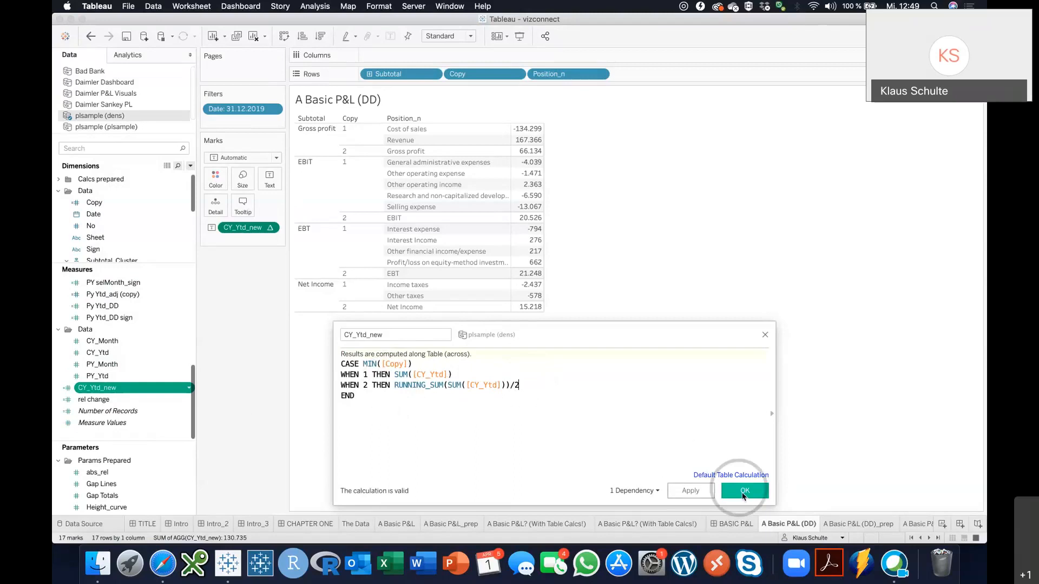
left_click(745, 491)
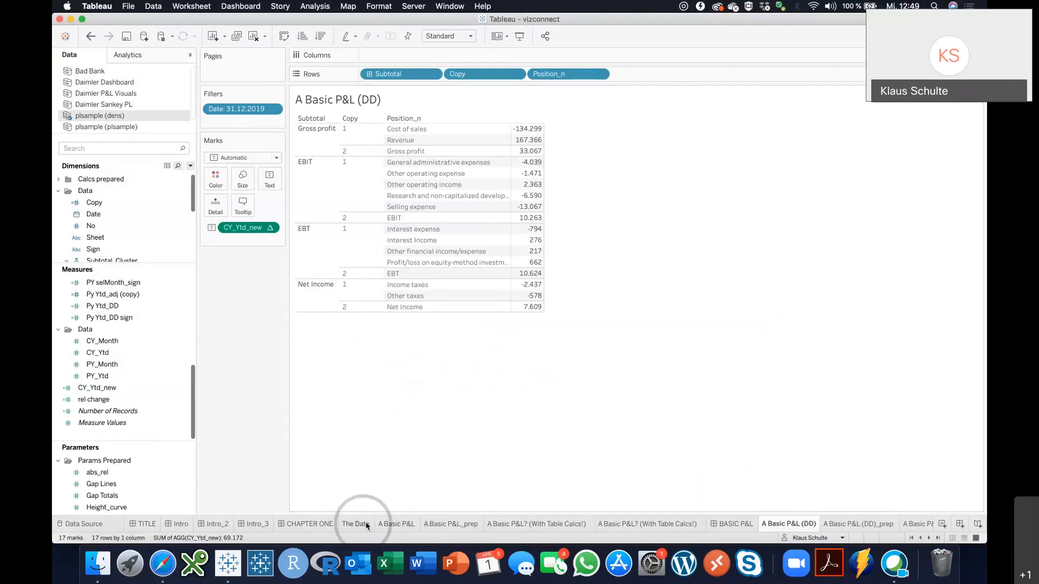
Step: Compare the subtotals with The Data worksheet and return to the A Basic P&L (DD) worksheet
left_click(394, 525)
left_click(355, 524)
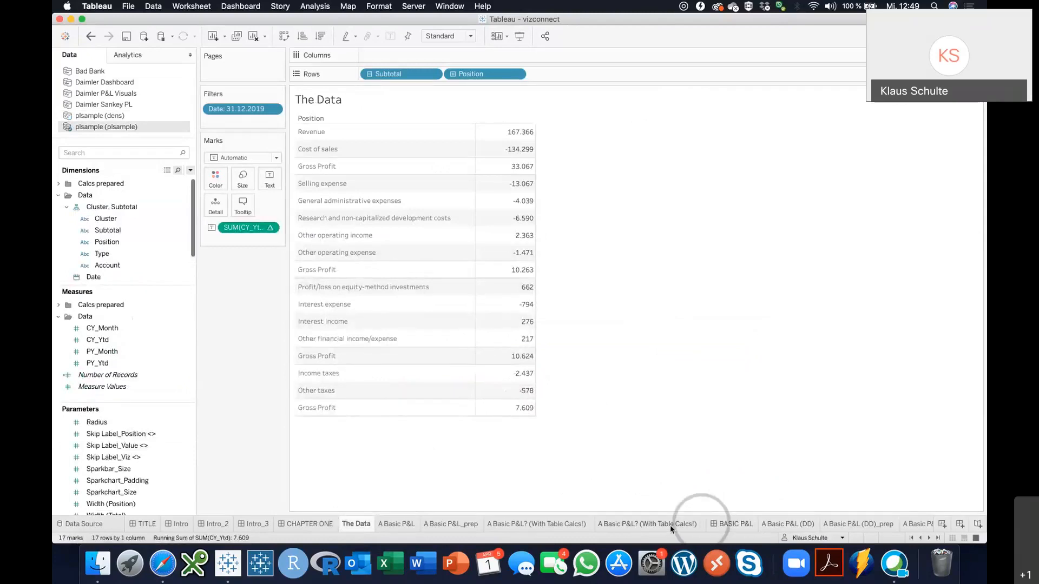
left_click(788, 524)
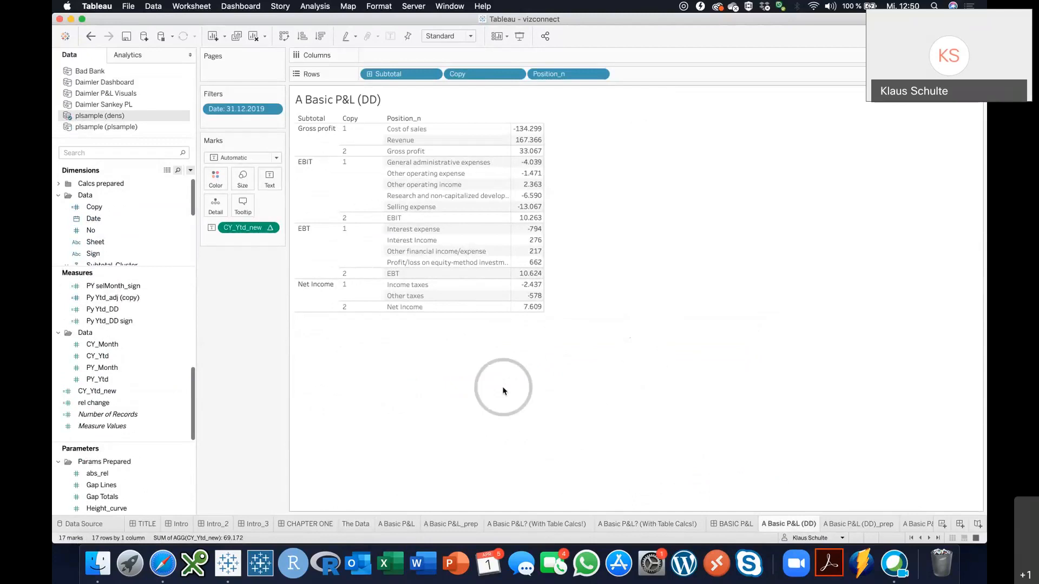
Step: Hide the Subtotal and Copy headers, and enlarge the table's row height and Position_n column width
left_click(432, 75)
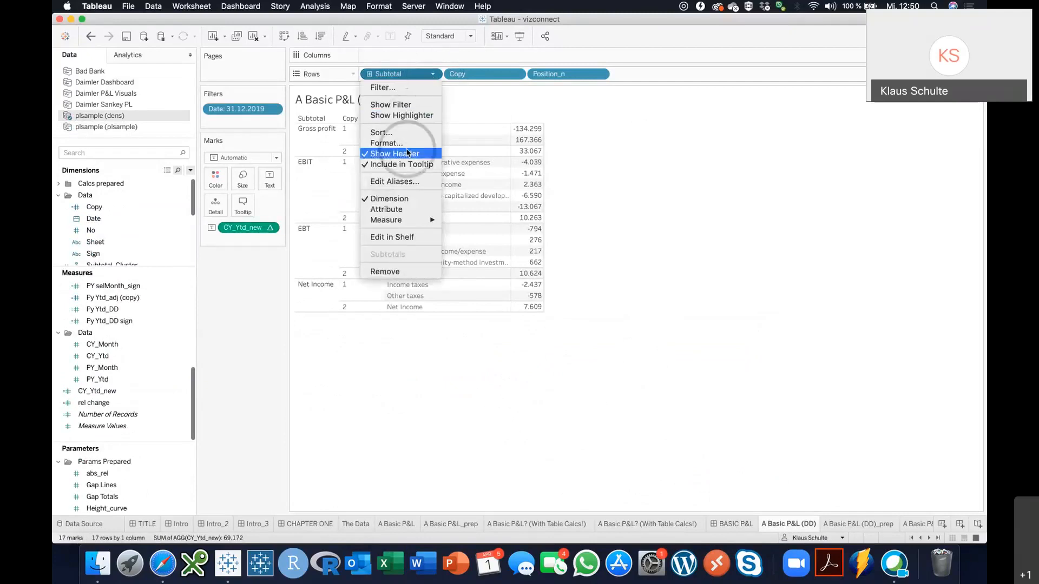
left_click(405, 153)
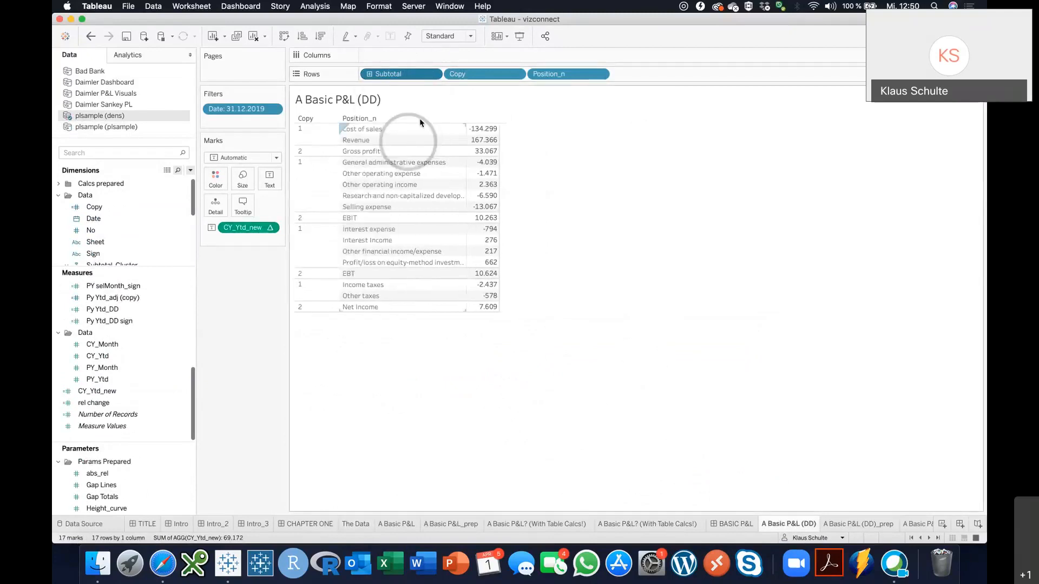
left_click(514, 75)
left_click(487, 153)
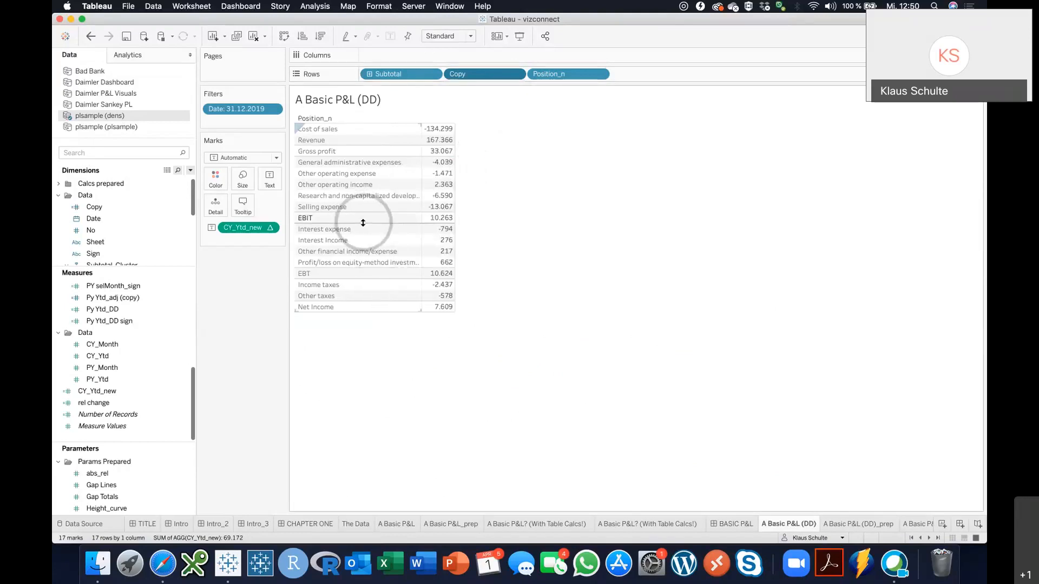
left_click_drag(371, 224, 372, 238)
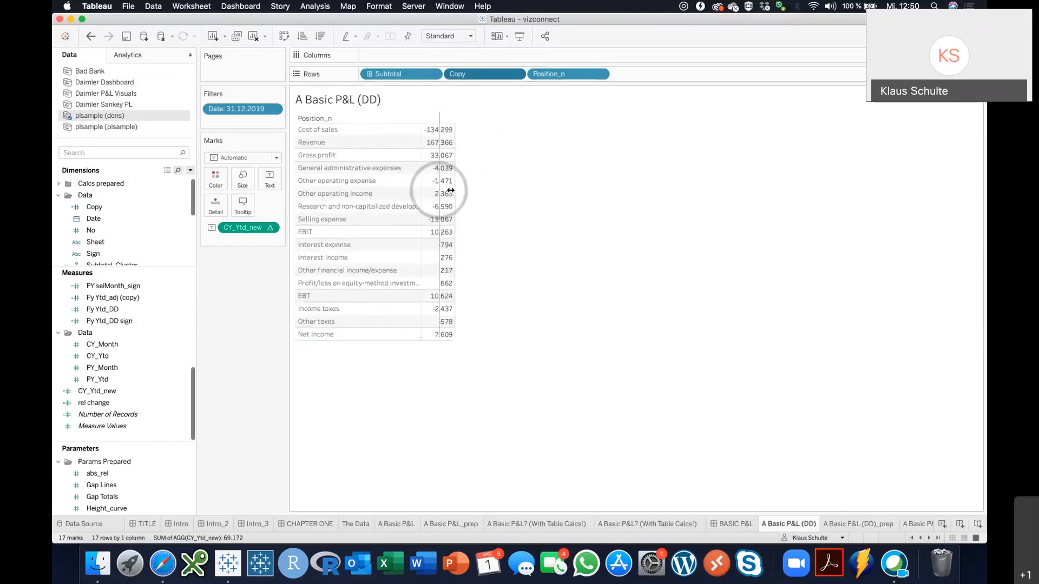
left_click_drag(421, 192, 458, 178)
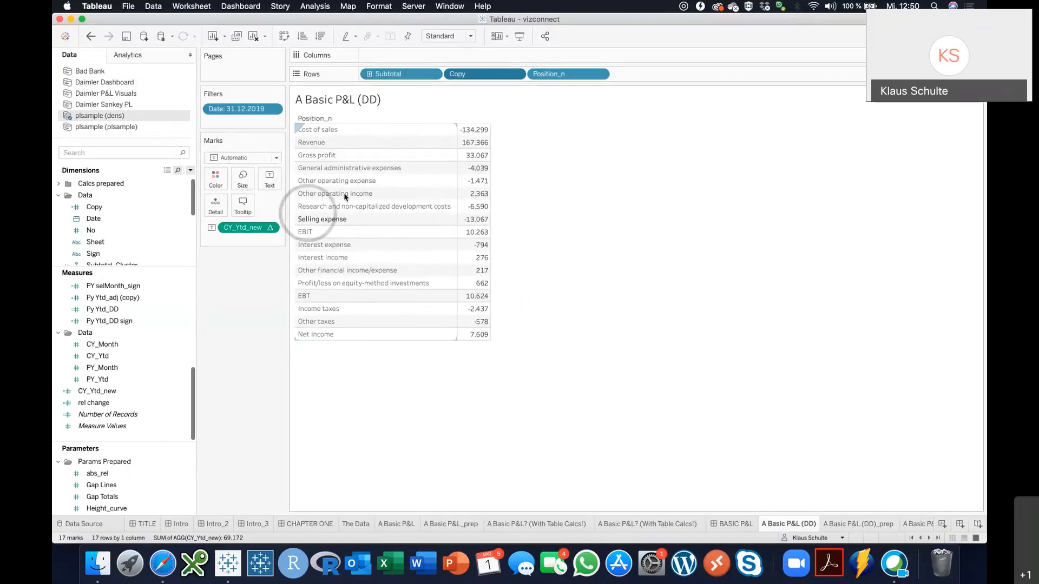
Step: Lower the row banding level in the shading format so that only the subtotal and Net Income rows are shaded
right_click(368, 183)
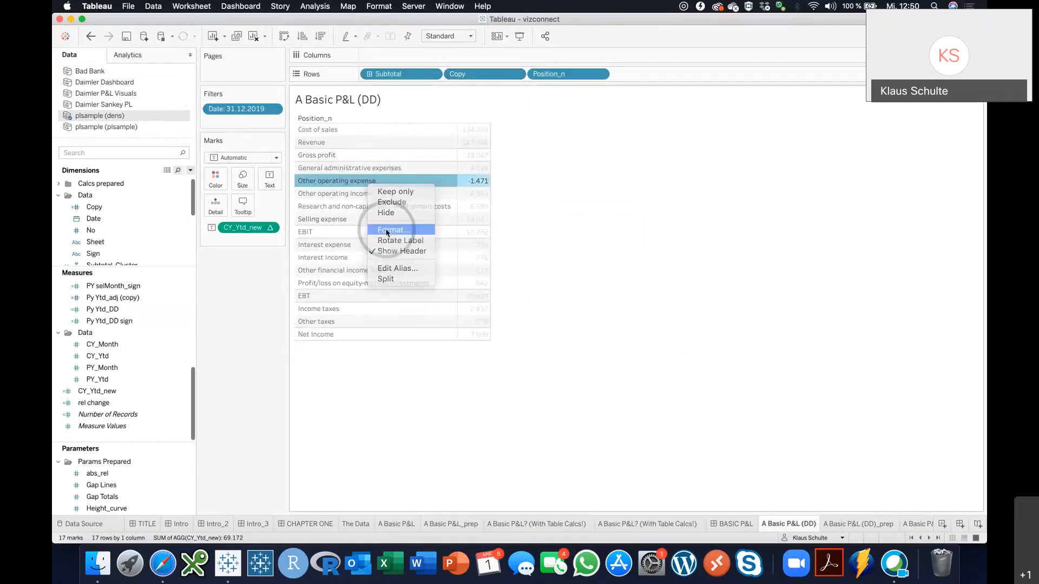
left_click(385, 228)
left_click(94, 74)
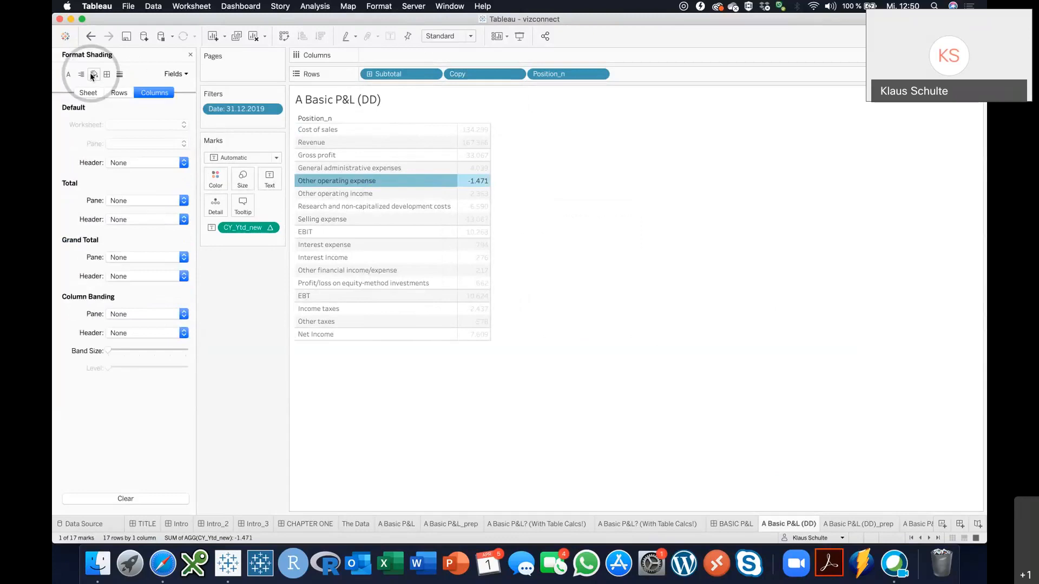
left_click(120, 95)
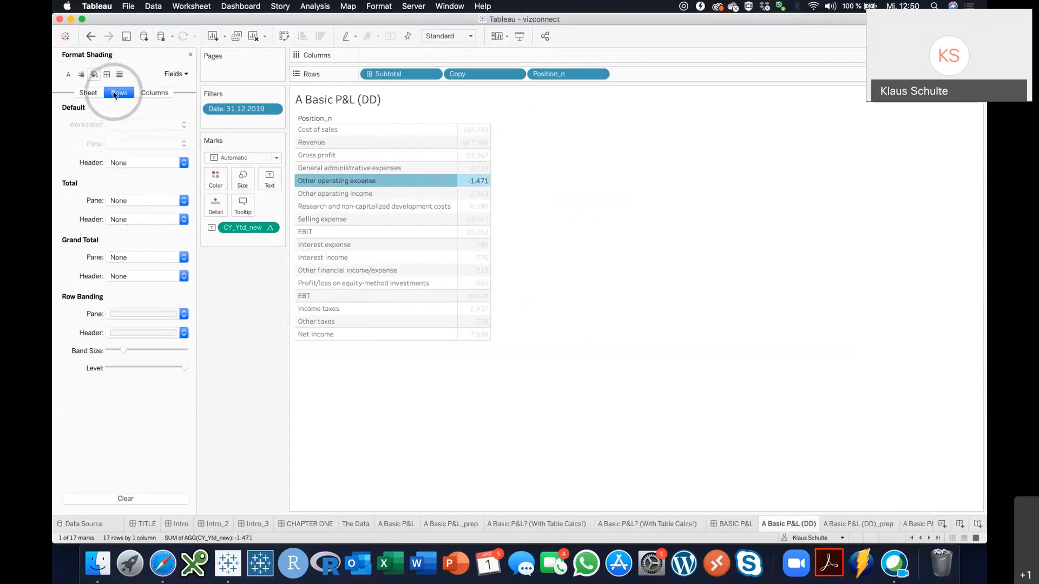
left_click(147, 368)
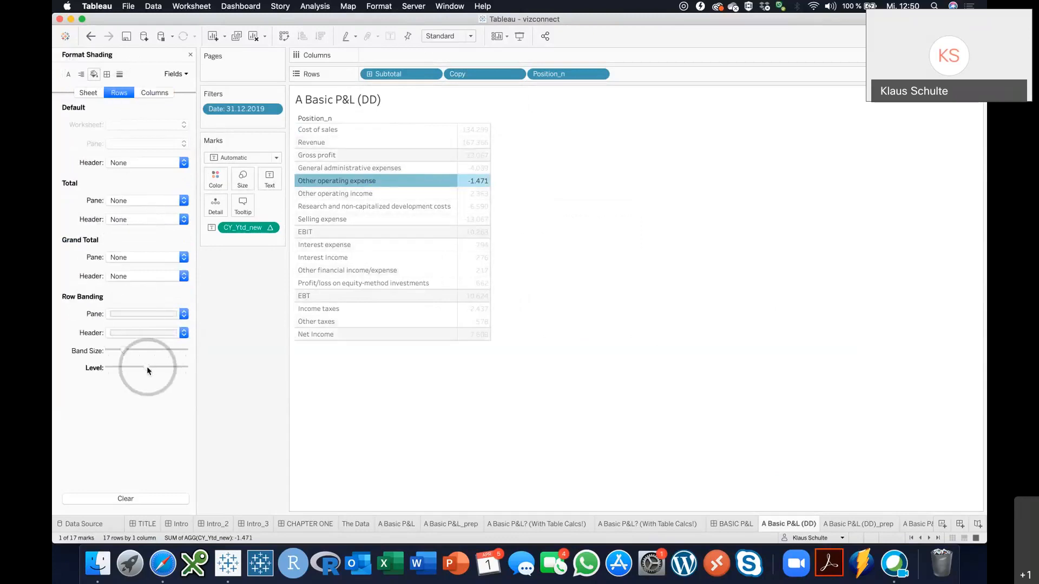
left_click(489, 351)
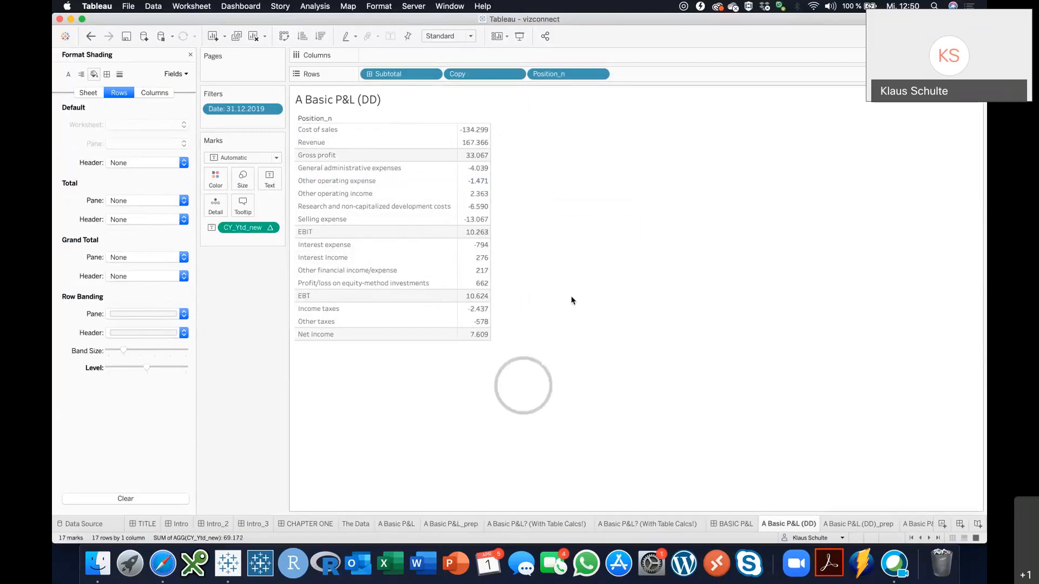
Step: Widen the Position_n column slightly and close the shading format settings
left_click_drag(456, 186, 470, 186)
left_click(233, 404)
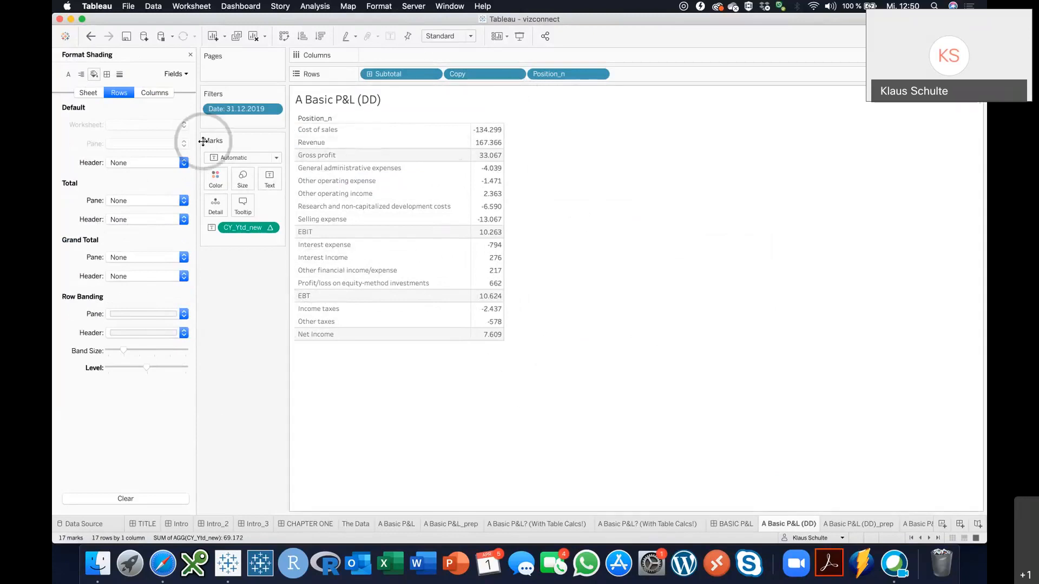
left_click(190, 55)
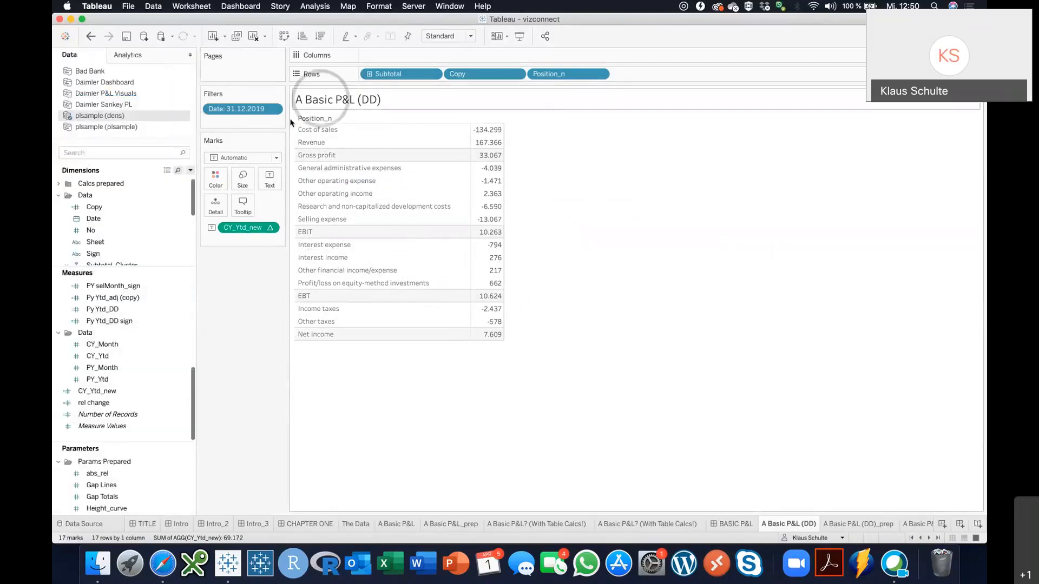
Step: Duplicate the CY_Ytd_new measure
left_click(157, 219)
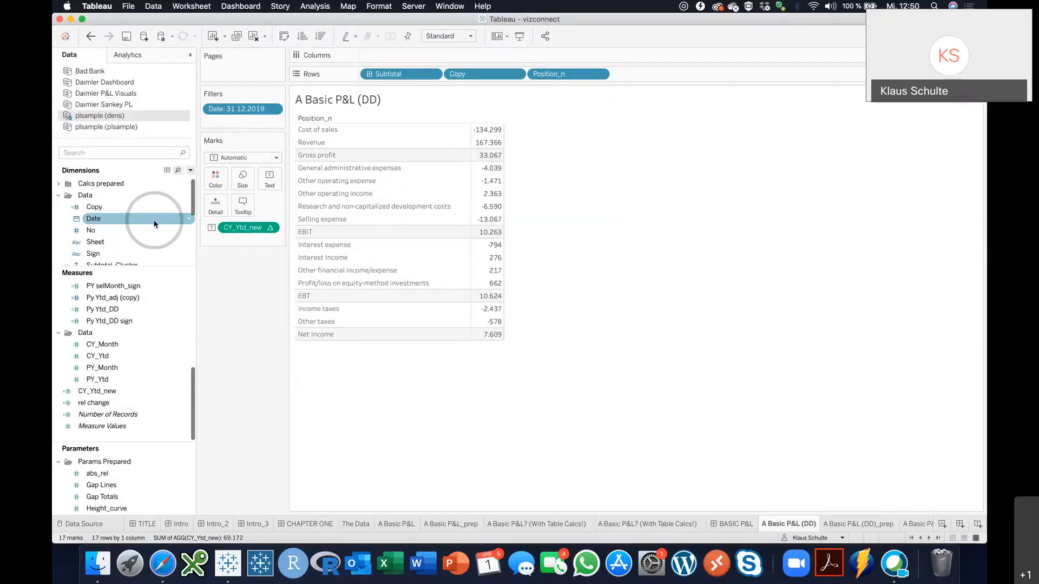
left_click(111, 390)
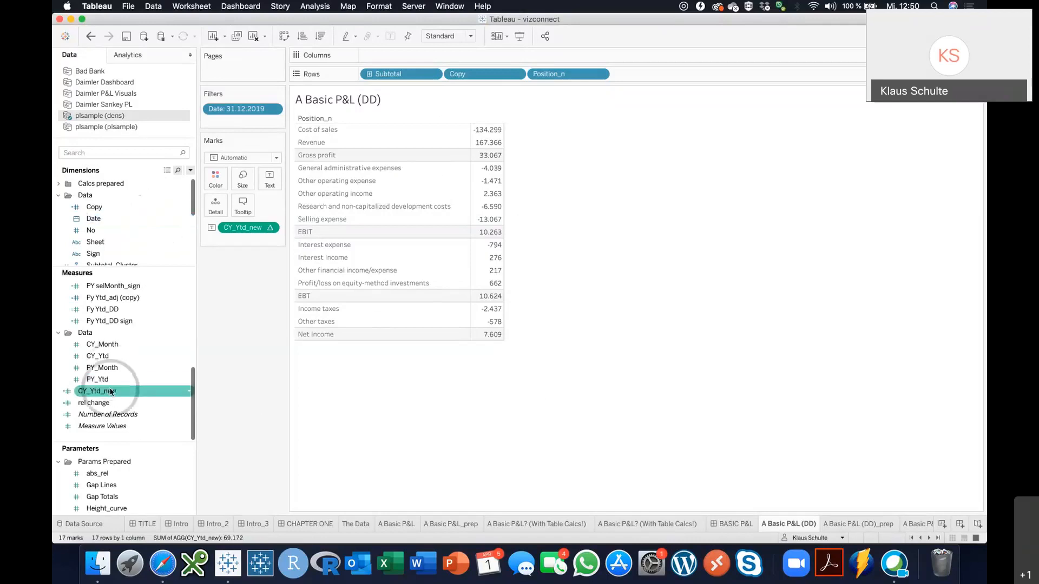
right_click(111, 390)
left_click(153, 225)
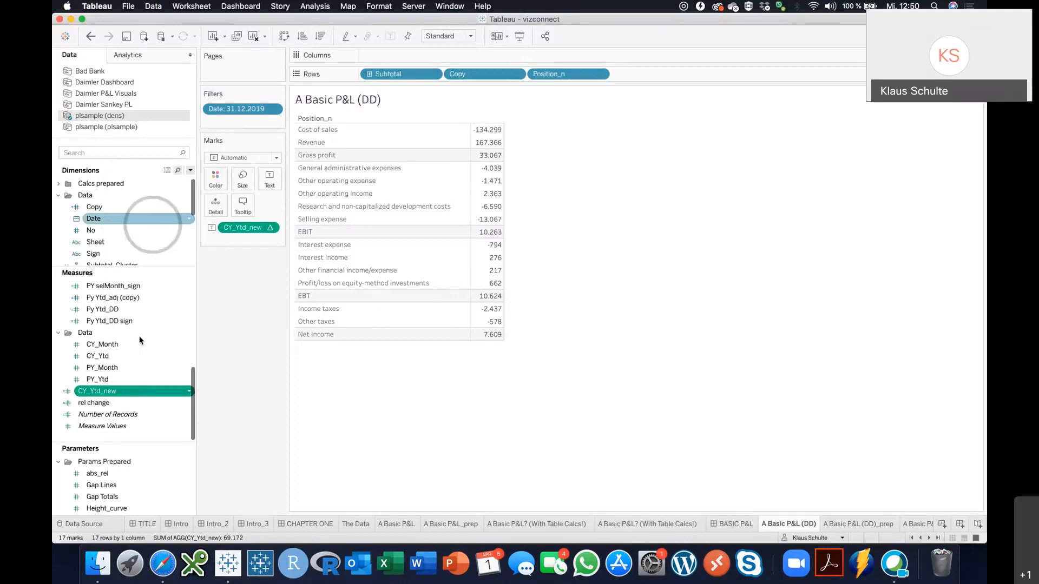
Step: Edit the duplicated calculation, replacing CY_Ytd with PY_Ytd in the WHEN 1 branch
left_click(115, 403)
right_click(115, 403)
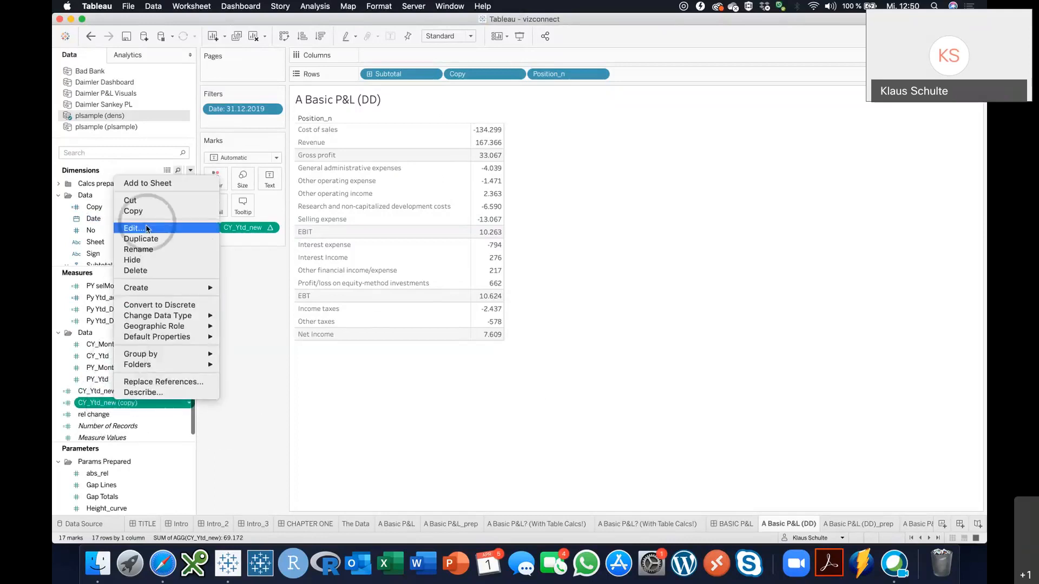
left_click(148, 229)
left_click(430, 373)
double_click(430, 374)
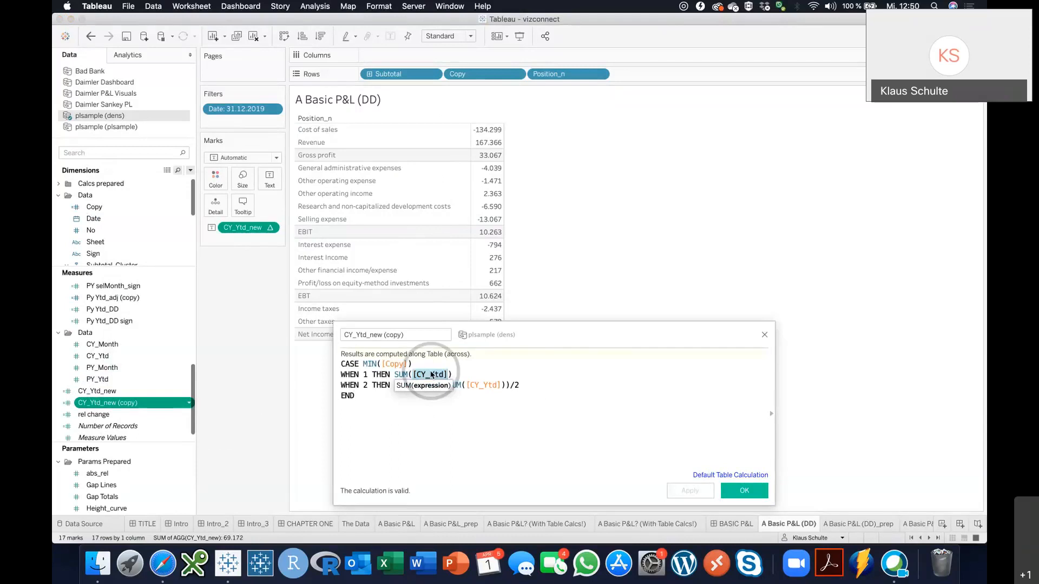
type("Py")
key("Down")
key("Down")
key("Down")
key("Down")
key("Down")
key("Down")
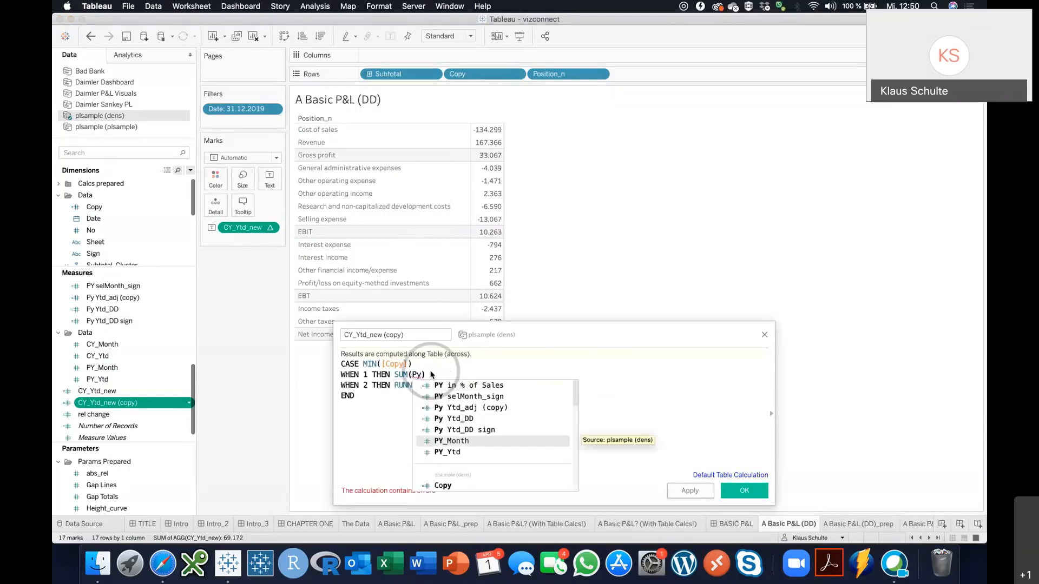
key("Return")
Step: Replace CY_Ytd with PY_Ytd inside the running sum of the WHEN 2 branch
double_click(468, 385)
type("Py")
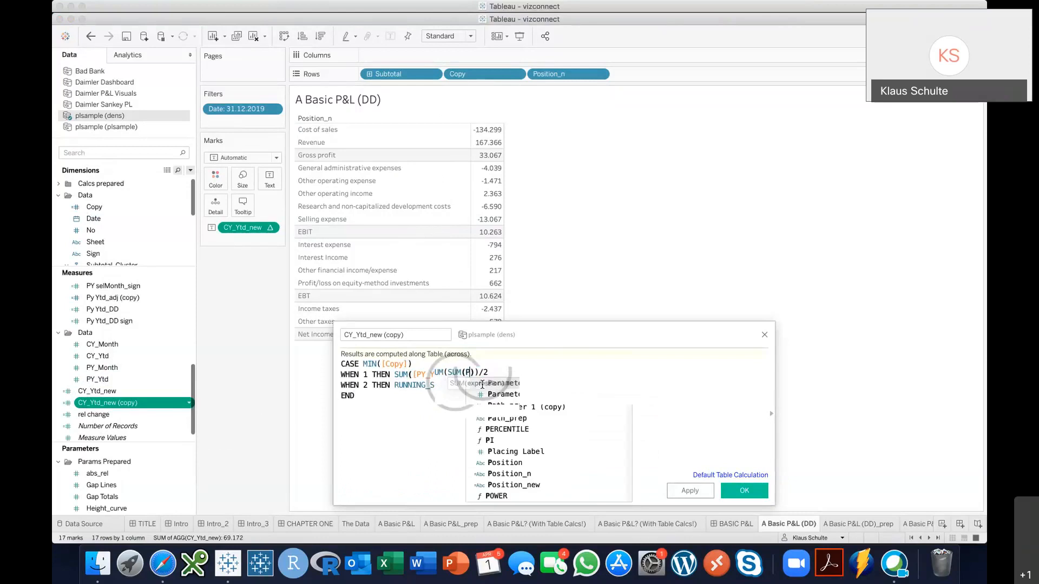
key("Down")
key("Down")
key("Down")
key("Down")
key("Down")
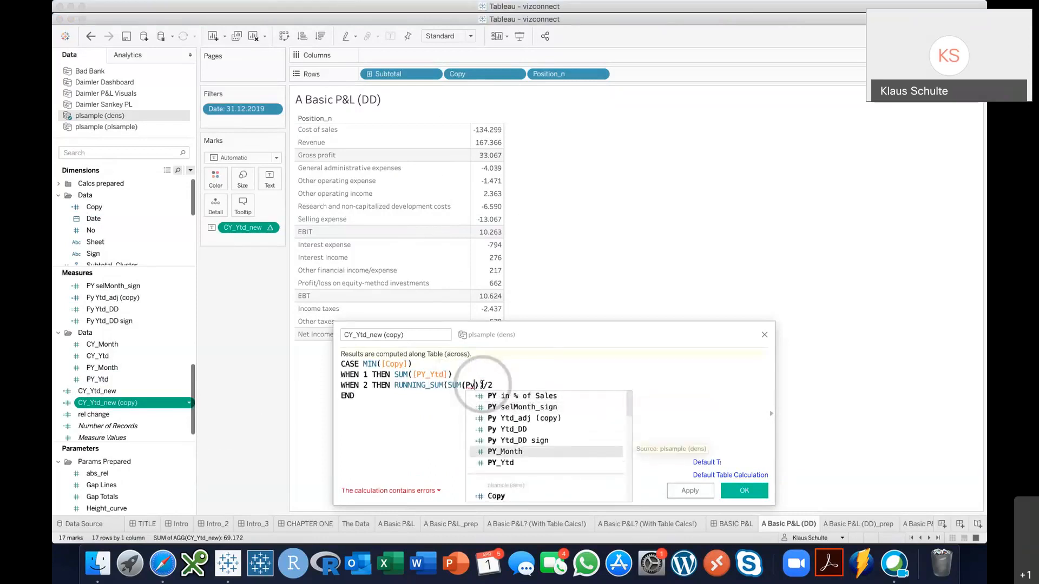
key("Return")
Step: Rename the duplicated calculation PY_Ytd_new and save it
left_click(347, 335)
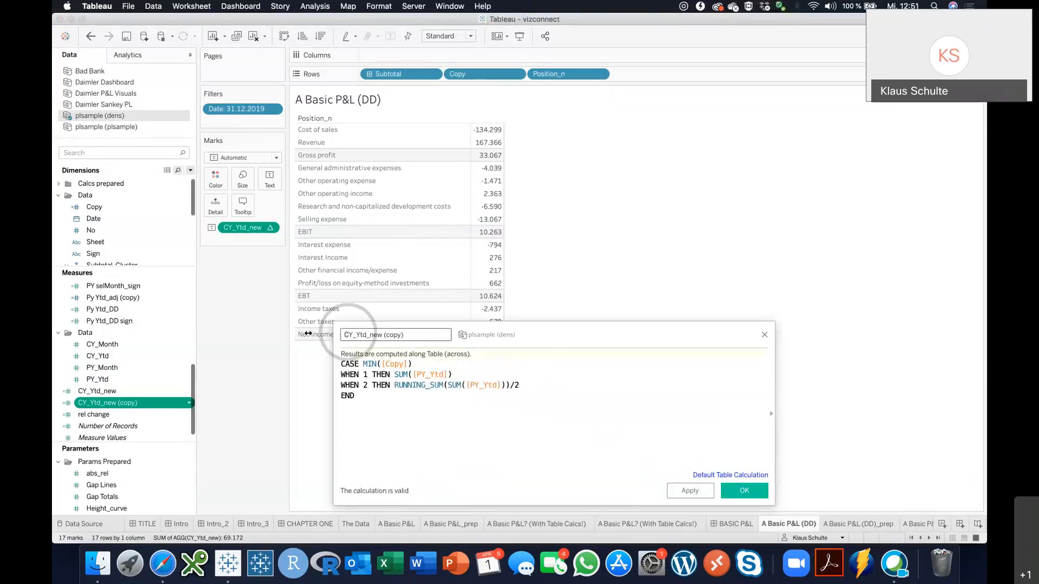
key("BackSpace")
type("P")
left_click(424, 332)
key("BackSpace")
key("BackSpace")
key("BackSpace")
key("BackSpace")
key("BackSpace")
key("BackSpace")
key("BackSpace")
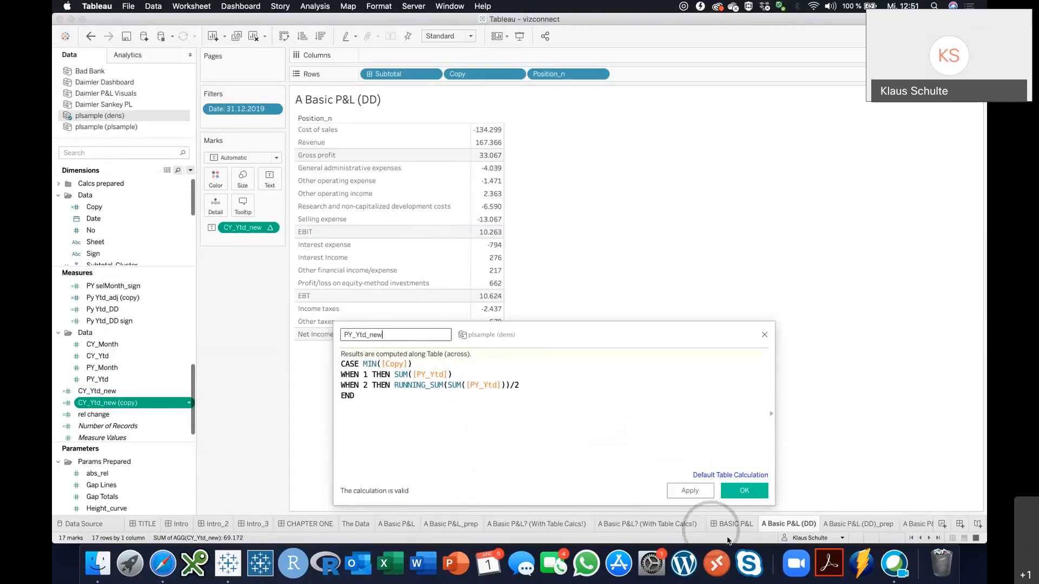
left_click(757, 491)
Step: Add PY_Ytd_new to the table and move CY_Ytd_new behind it in the order of measure values
double_click(111, 403)
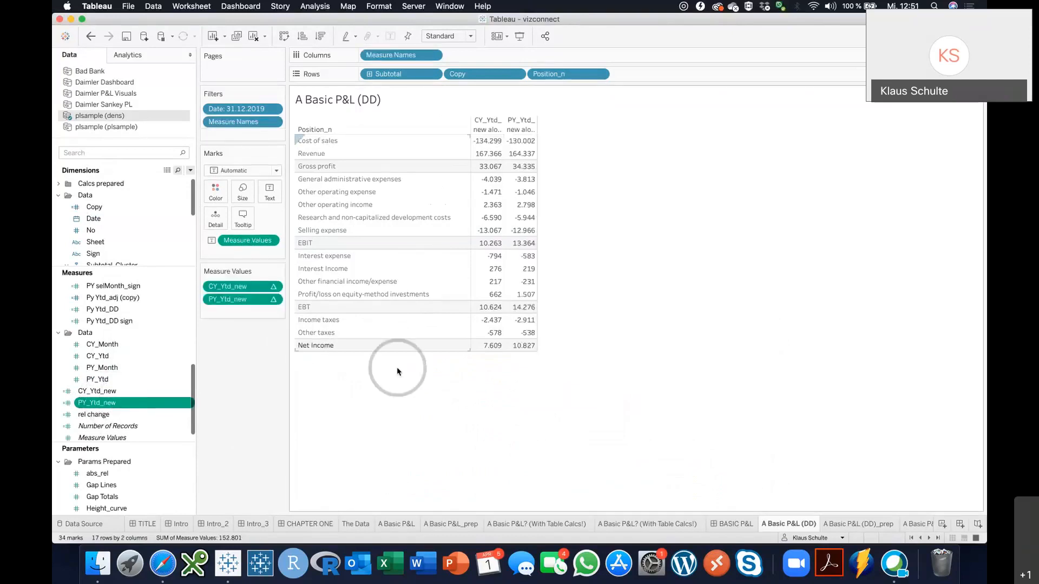
left_click_drag(233, 287, 236, 310)
Step: Widen the PY_Ytd_new and CY_Ytd_new columns so that more of their headers fits
left_click(543, 203)
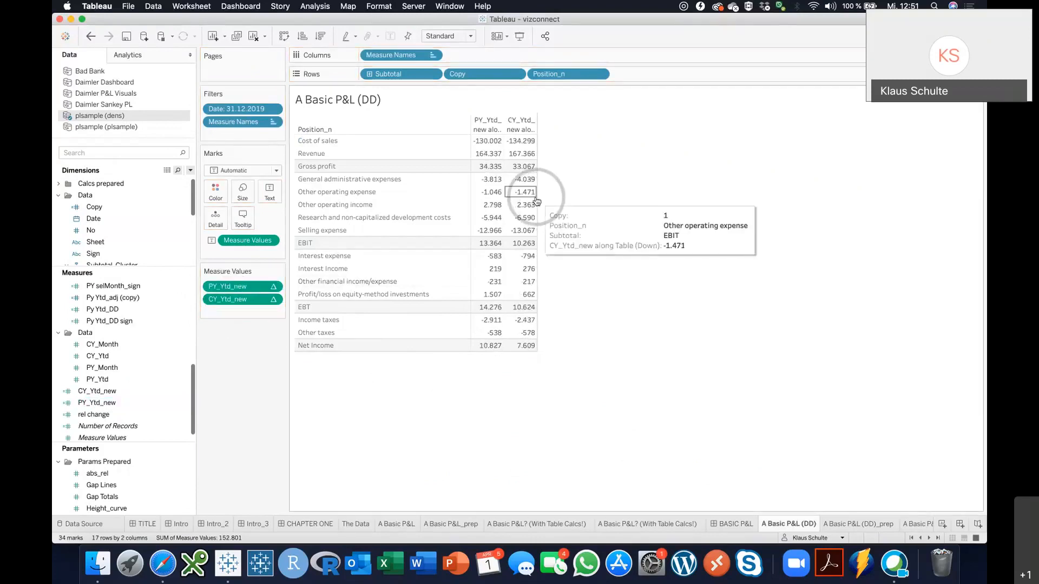
mouse_move(536, 197)
left_click_drag(535, 197, 577, 200)
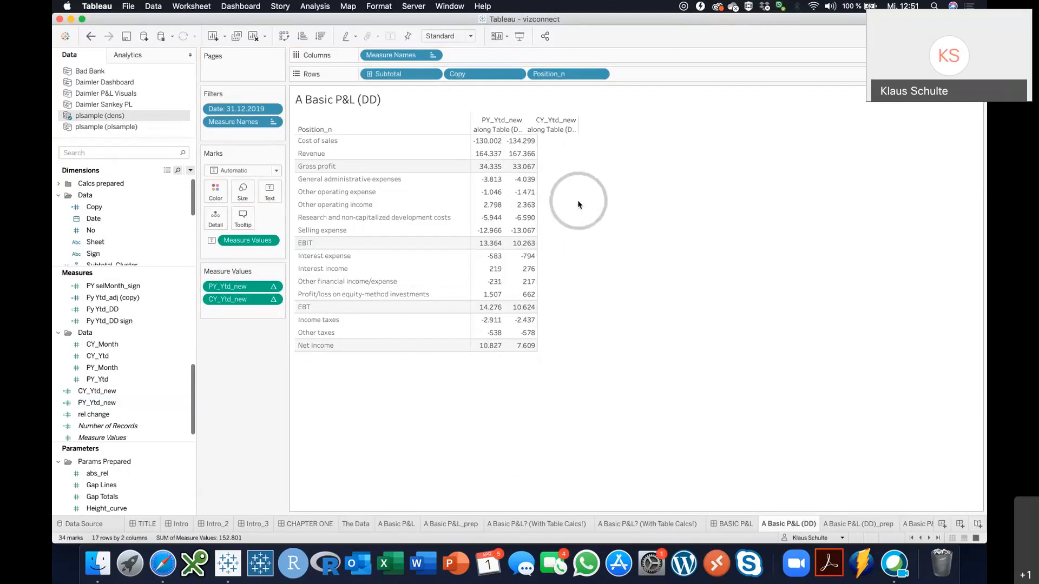
Step: Set the pane's column divider to None in the table's border formatting
left_click(438, 183)
right_click(438, 183)
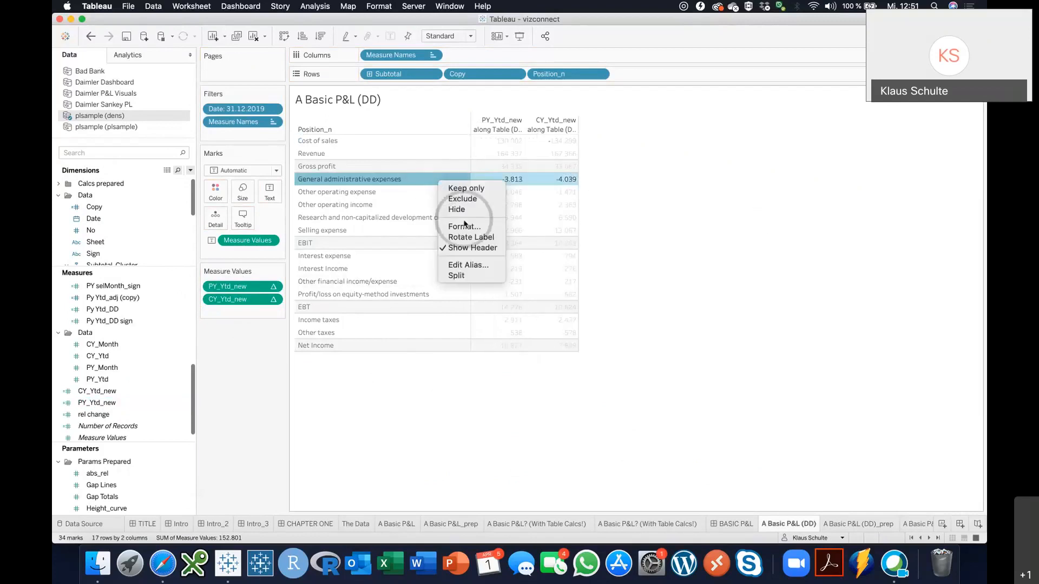
left_click(436, 225)
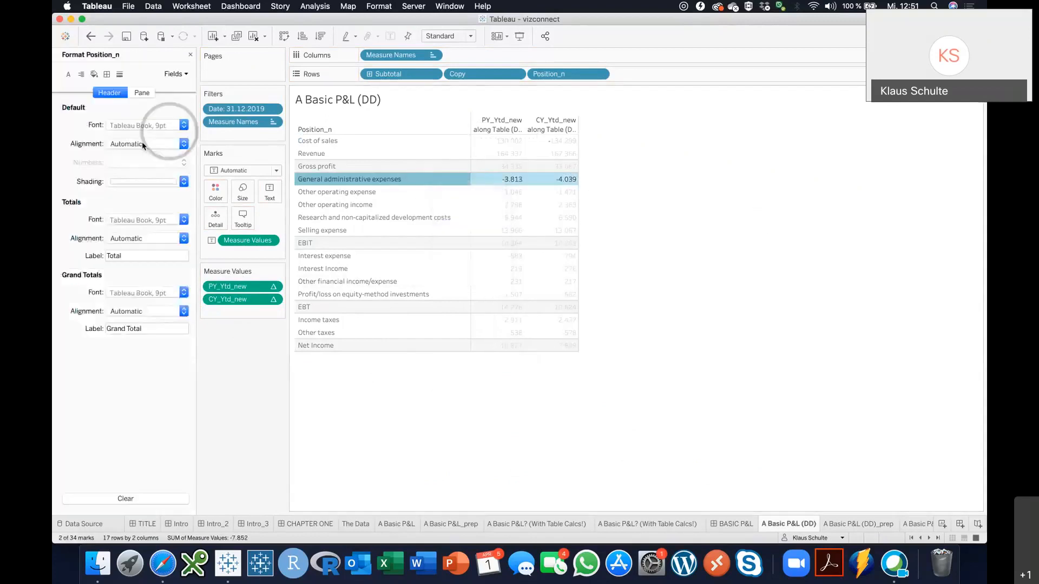
left_click(107, 75)
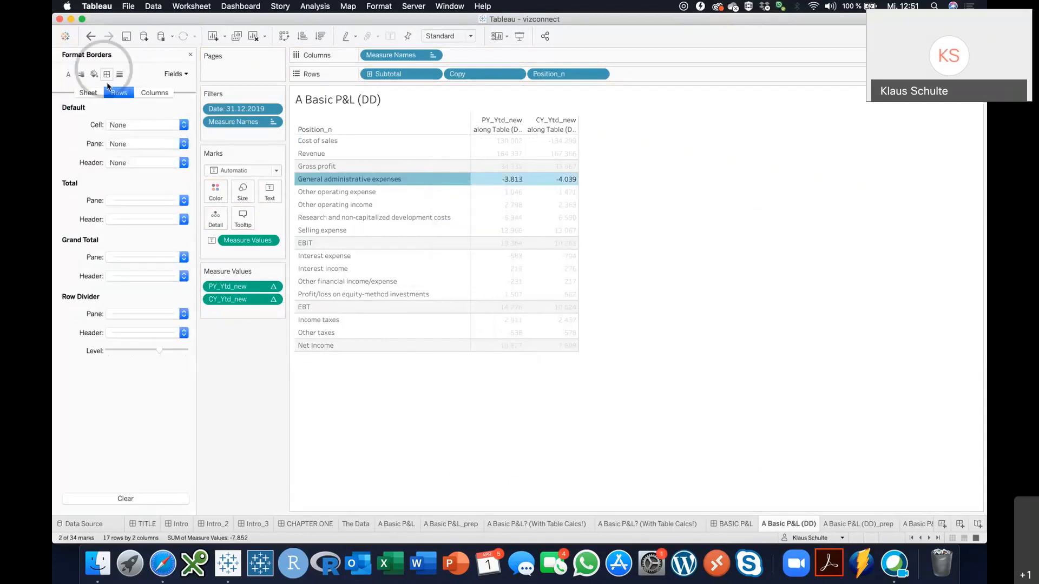
left_click(144, 96)
left_click(142, 314)
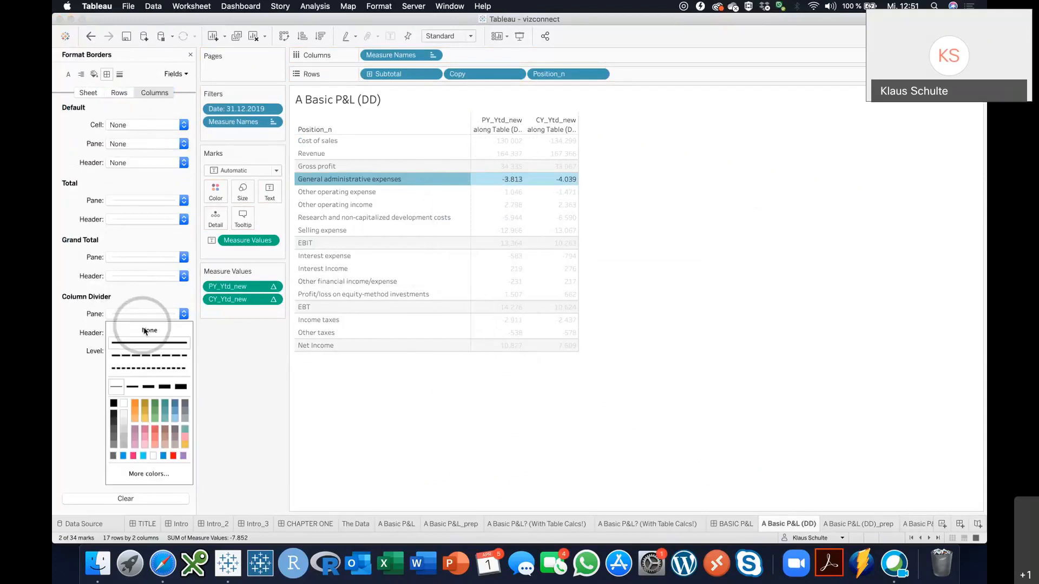
left_click(149, 325)
left_click(460, 440)
left_click(475, 485)
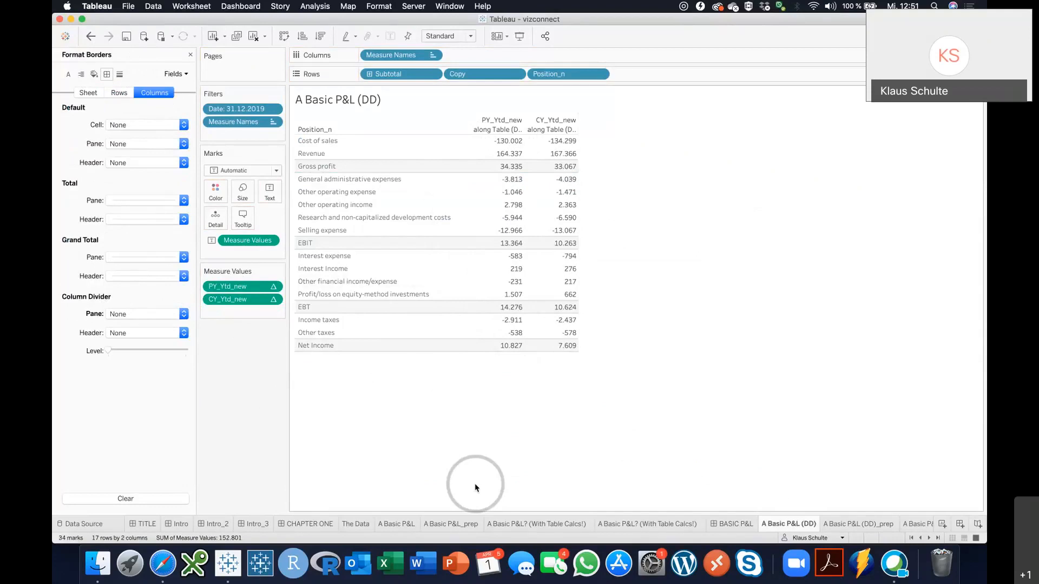
Step: Move the Revenue row above Cost of sales
left_click(312, 156)
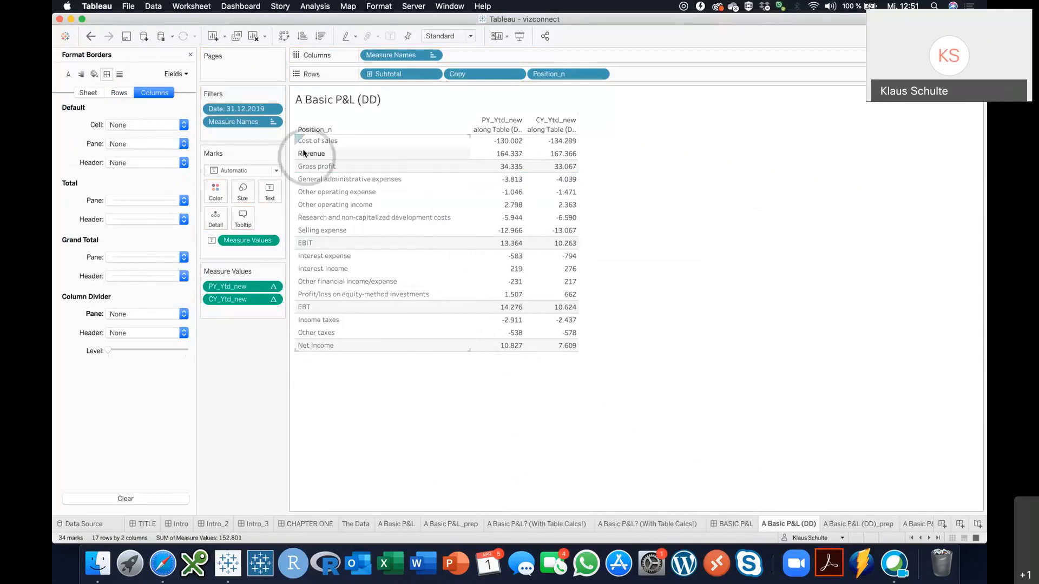
left_click_drag(312, 155, 320, 130)
left_click(392, 488)
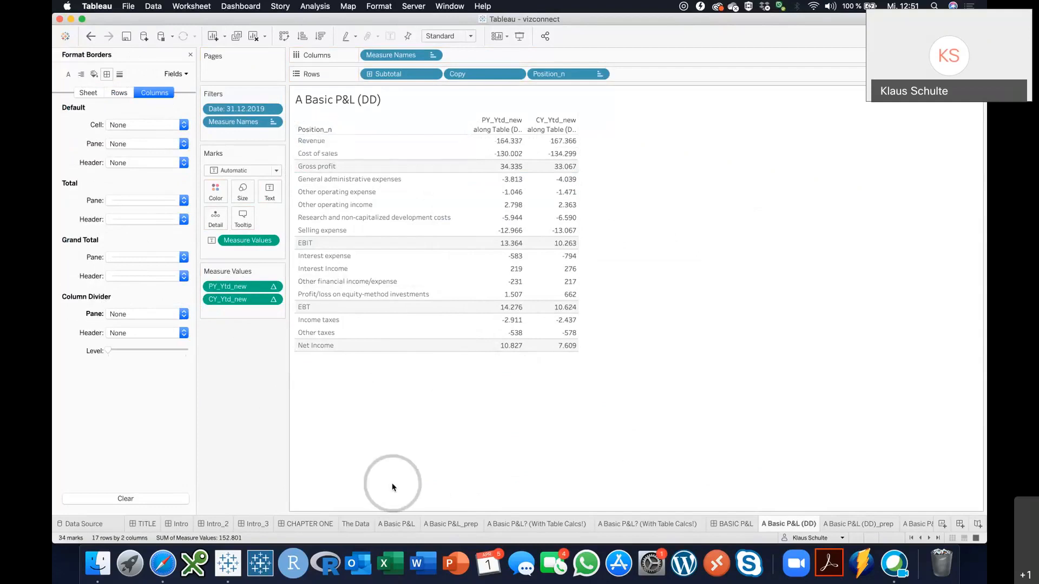
Step: Compare the table with A Basic P&L (DD)_prep, view the A Basic P&L needs Margins worksheet, and return to A Basic P&L (DD)
left_click(499, 142)
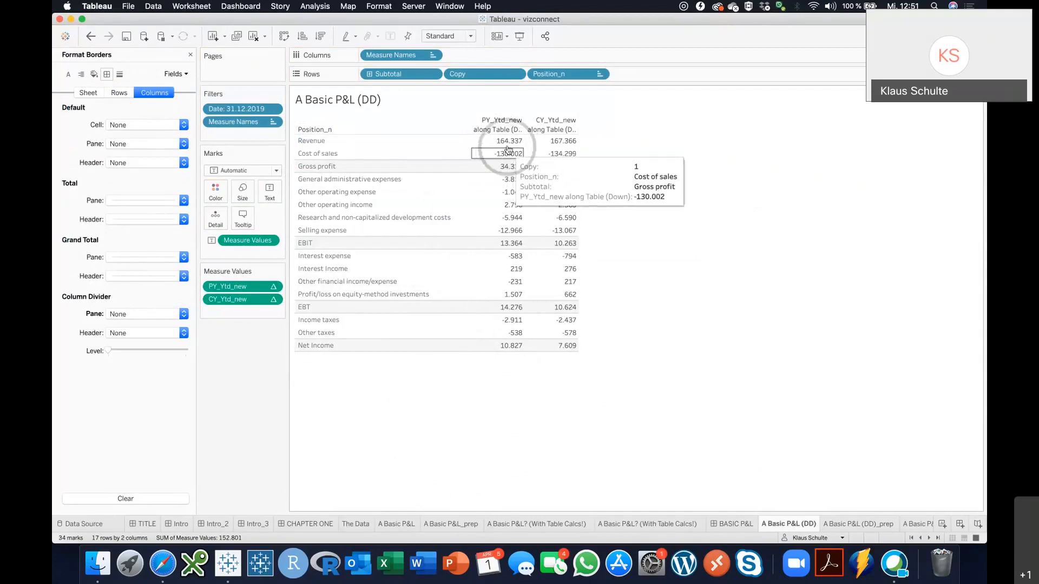
left_click(489, 152)
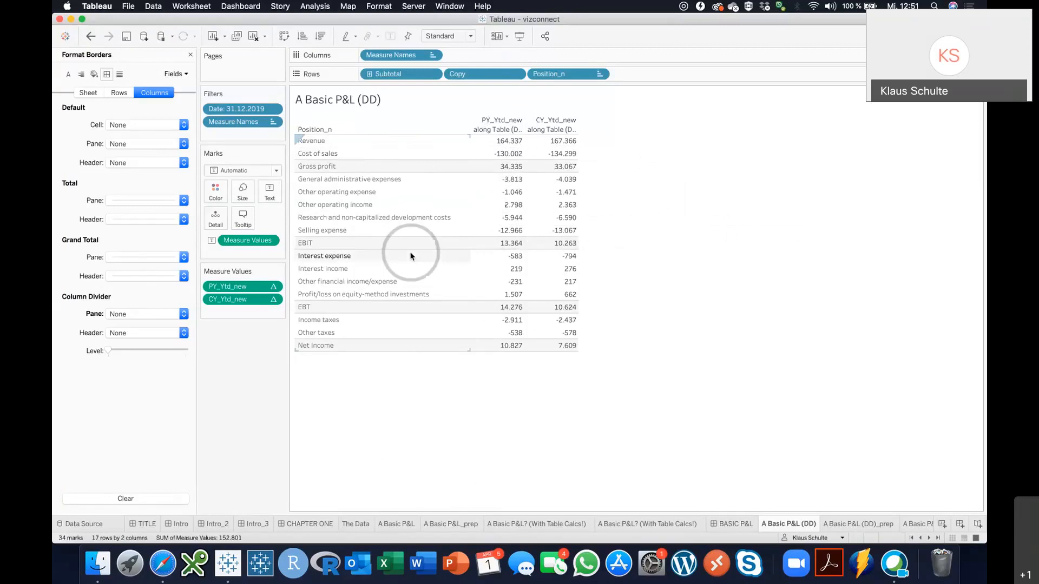
left_click(864, 523)
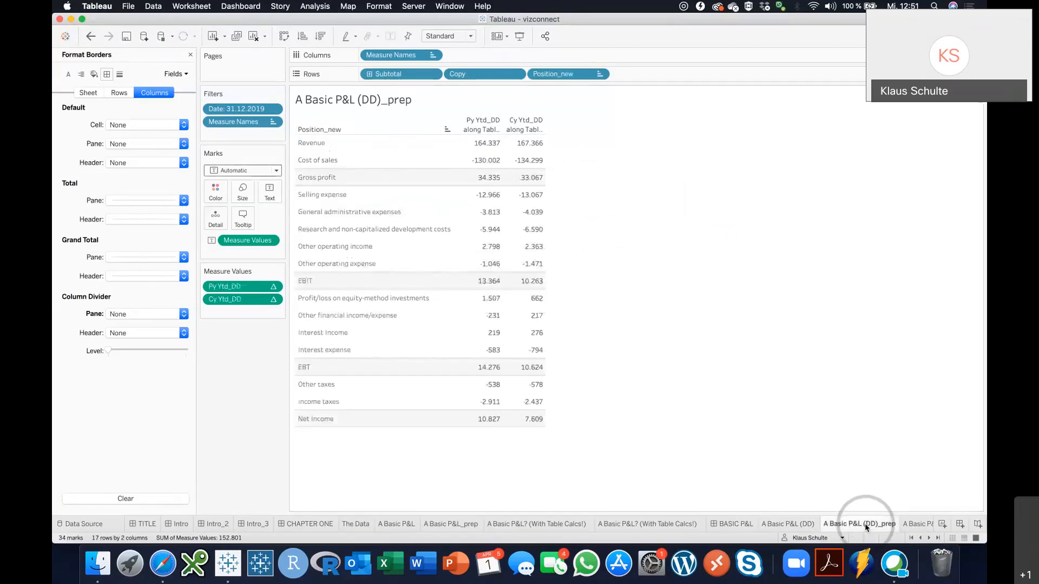
left_click(915, 524)
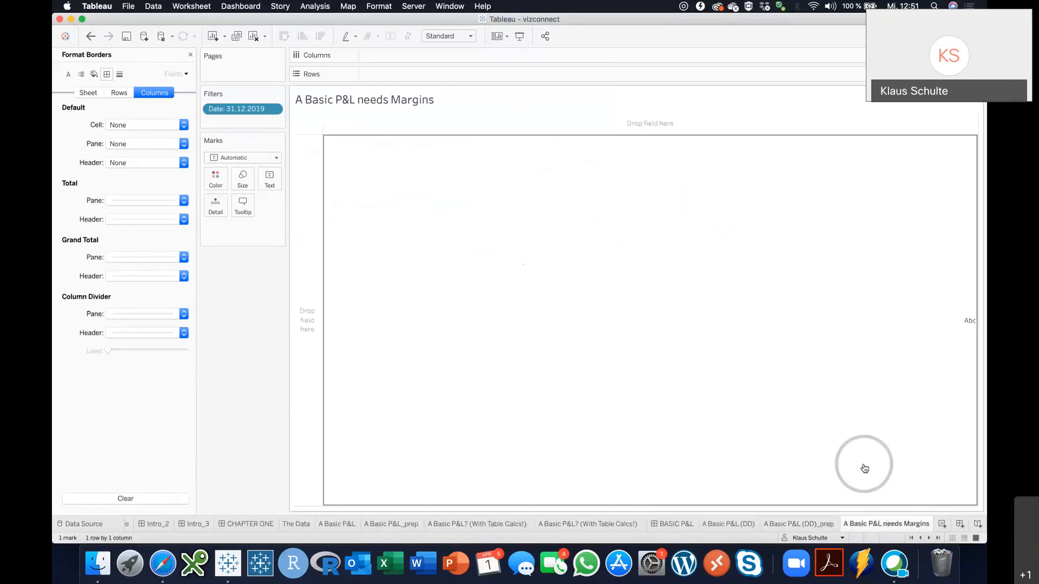
left_click(730, 523)
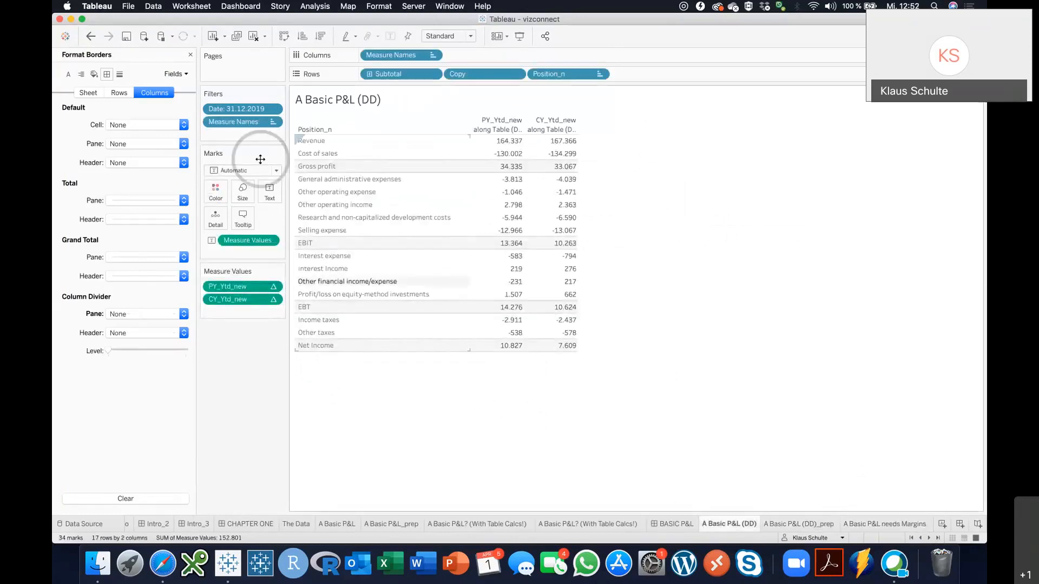
Step: Open the CY in % of Sales calculation among the measures and read its formula
left_click(190, 54)
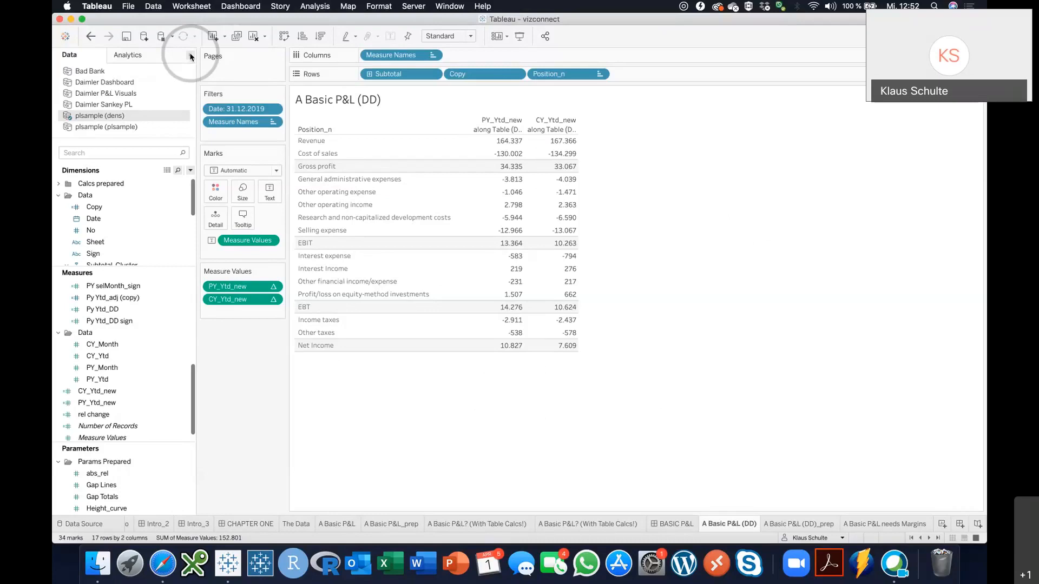
scroll(185, 290, "up", 5)
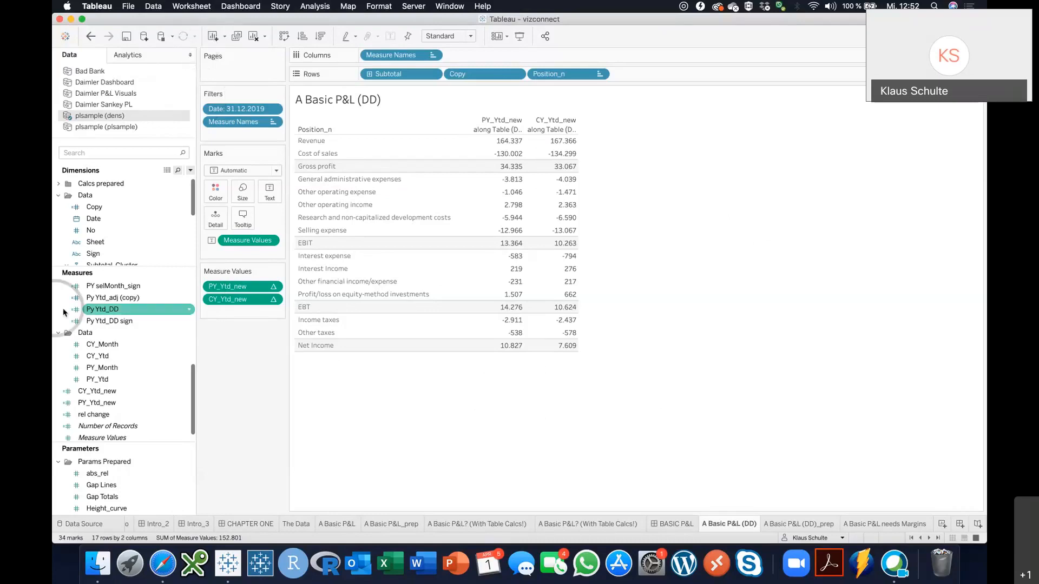
left_click(63, 312)
scroll(127, 336, "down", 1)
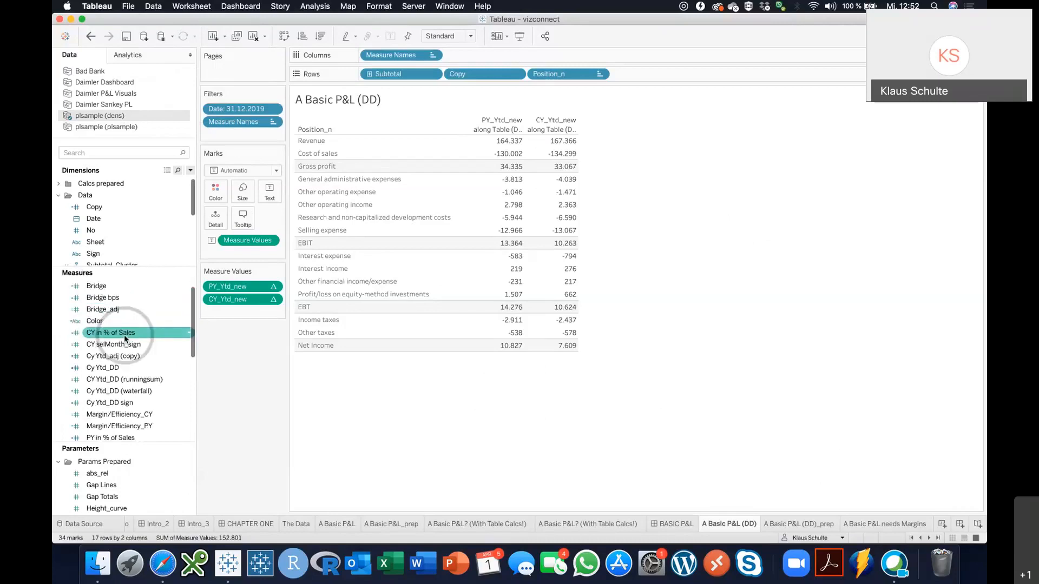
left_click(128, 333)
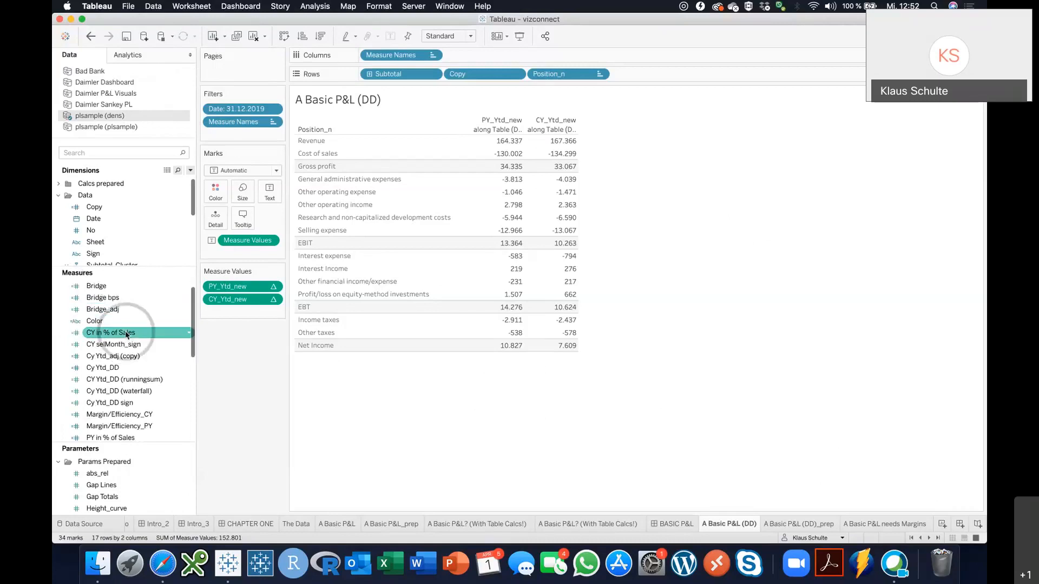
right_click(126, 334)
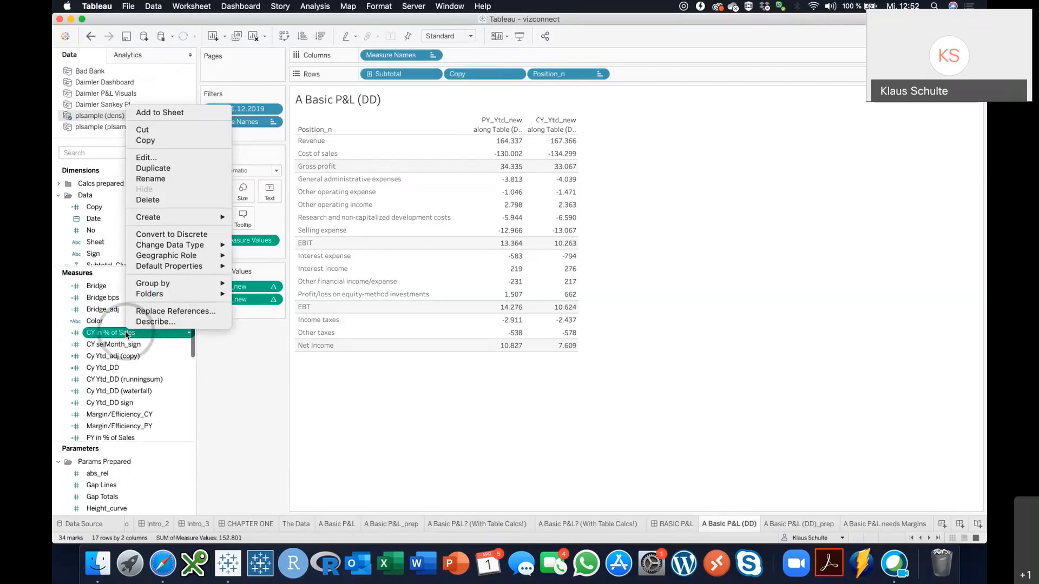
left_click(169, 158)
left_click_drag(655, 330, 671, 251)
left_click(370, 282)
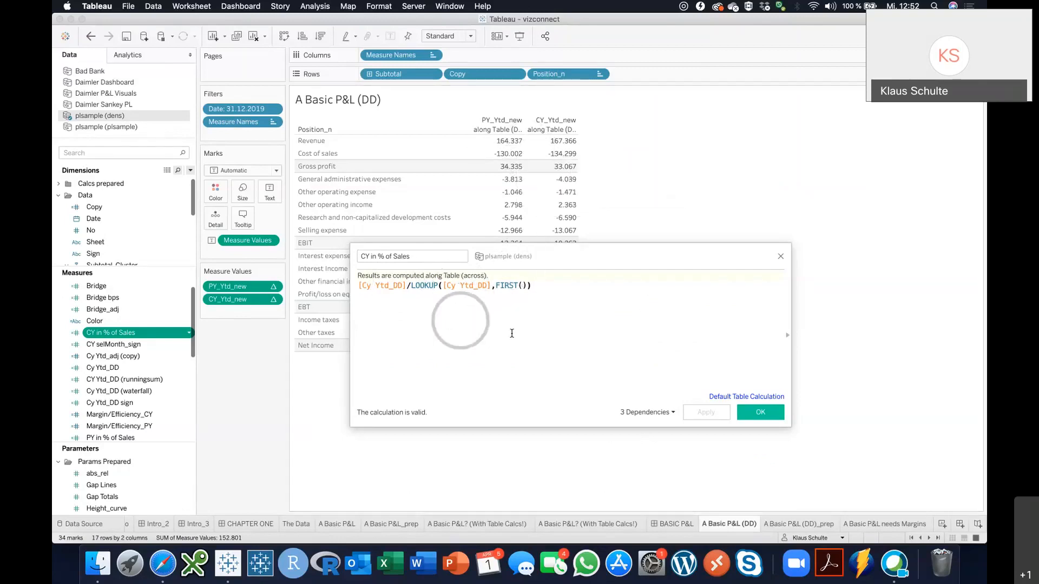
left_click(760, 413)
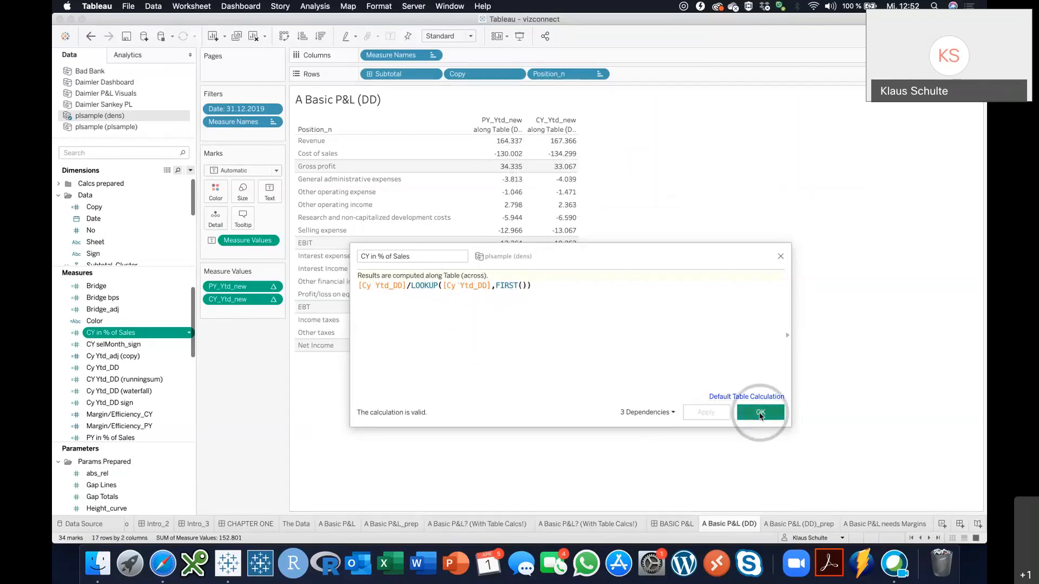
Step: Add CY in % of Sales as the table's last column and format its numbers as a percentage with one decimal place
left_click_drag(111, 332, 246, 314)
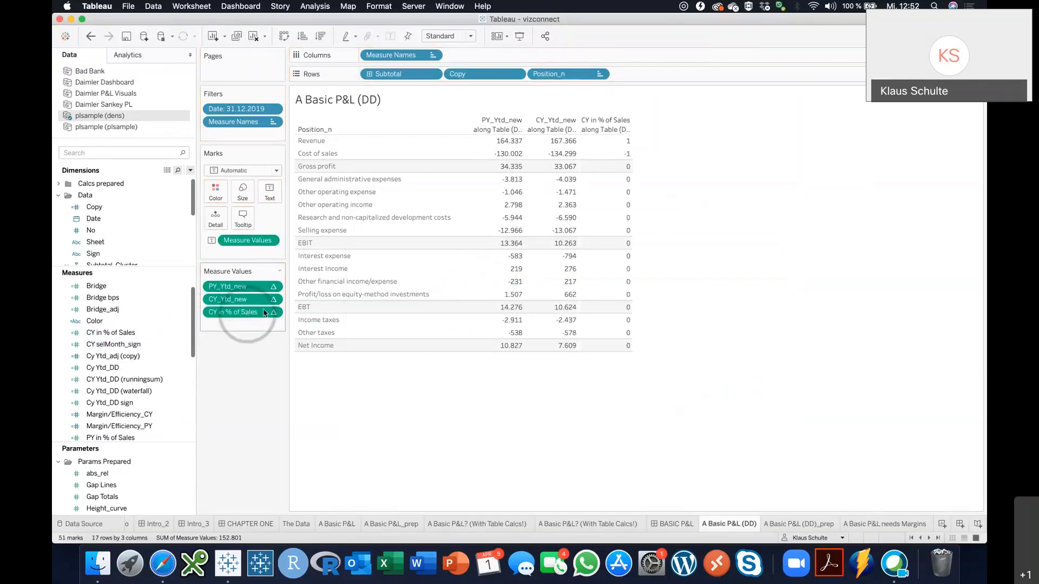
right_click(264, 312)
left_click(261, 360)
left_click(155, 125)
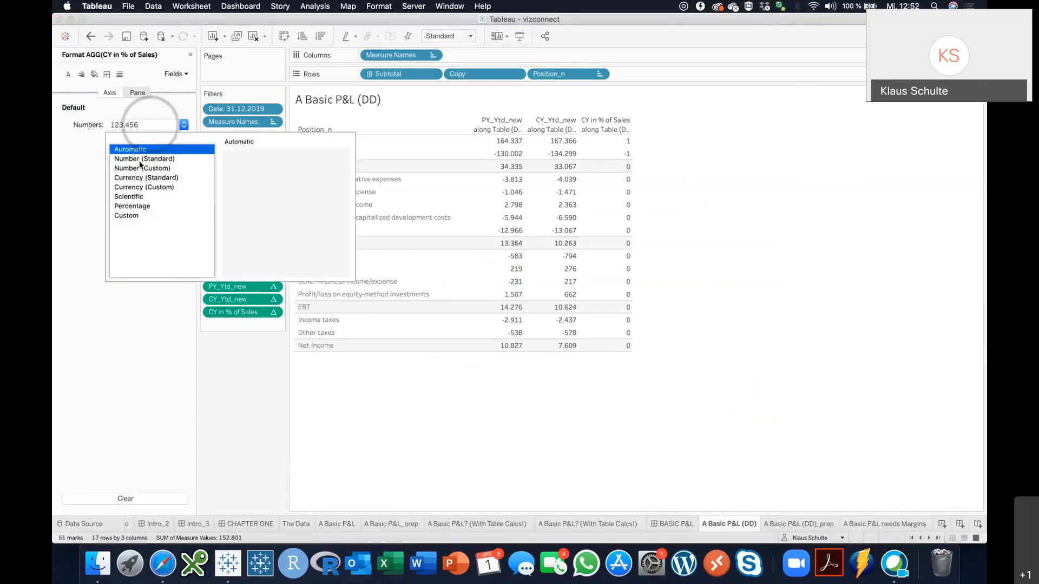
left_click(141, 206)
left_click(256, 170)
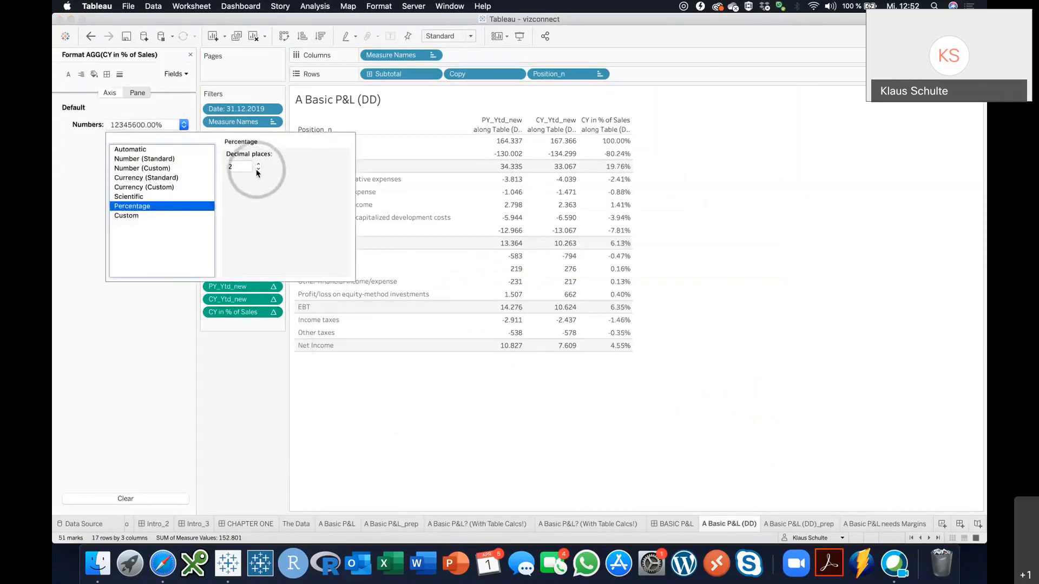
left_click(258, 170)
left_click(225, 404)
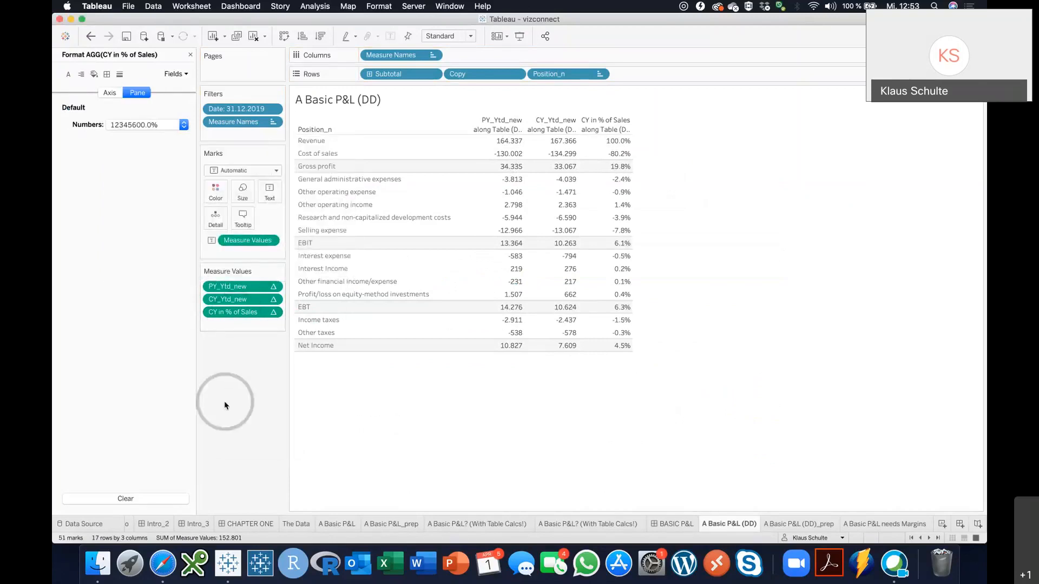
left_click_drag(233, 312, 234, 299)
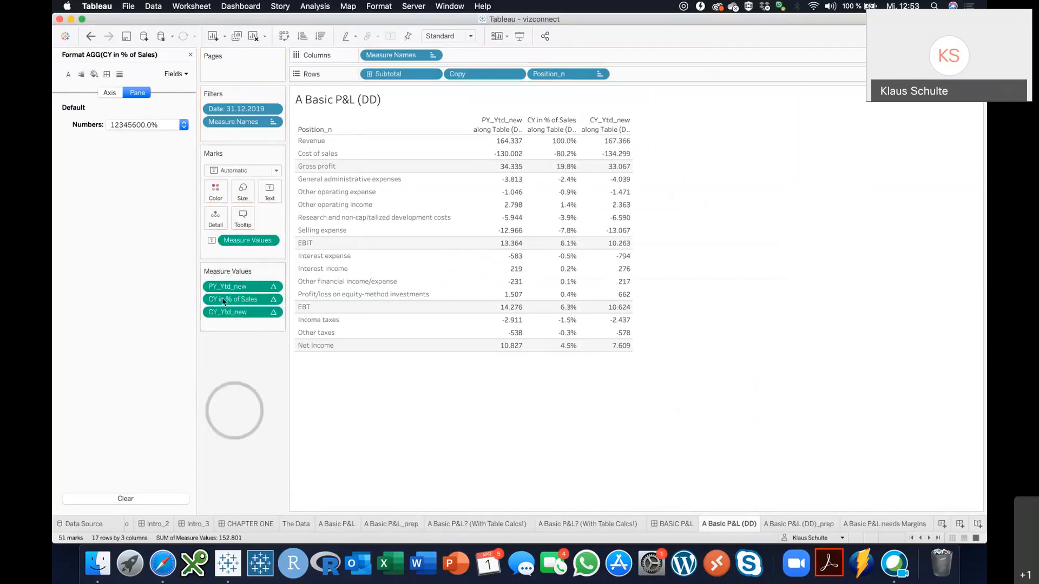
left_click_drag(231, 302, 232, 326)
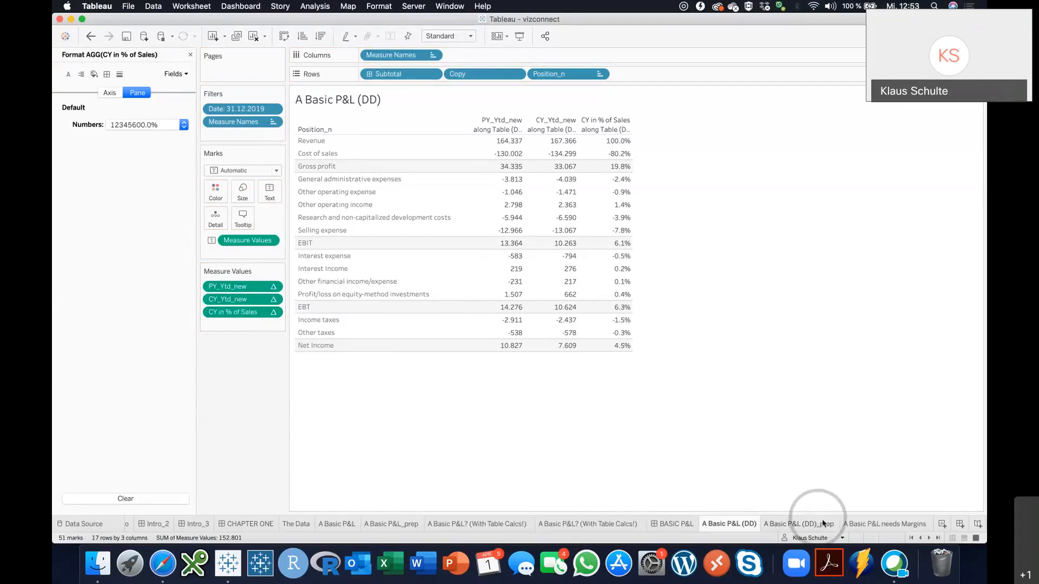
Step: Open the CHAPTER TWO dashboard and show it in presentation mode
left_click(928, 539)
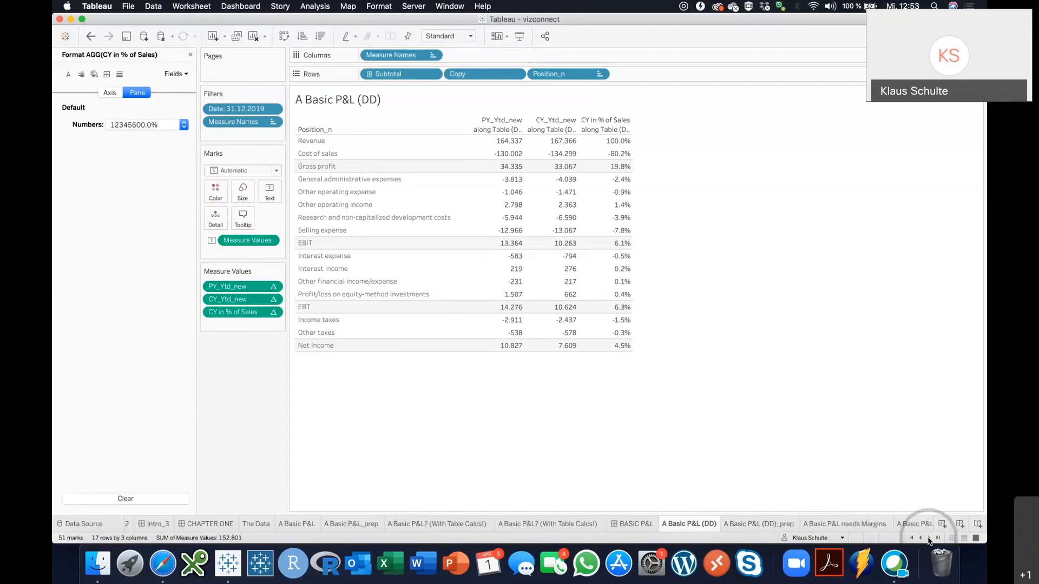
left_click(929, 539)
left_click(929, 539)
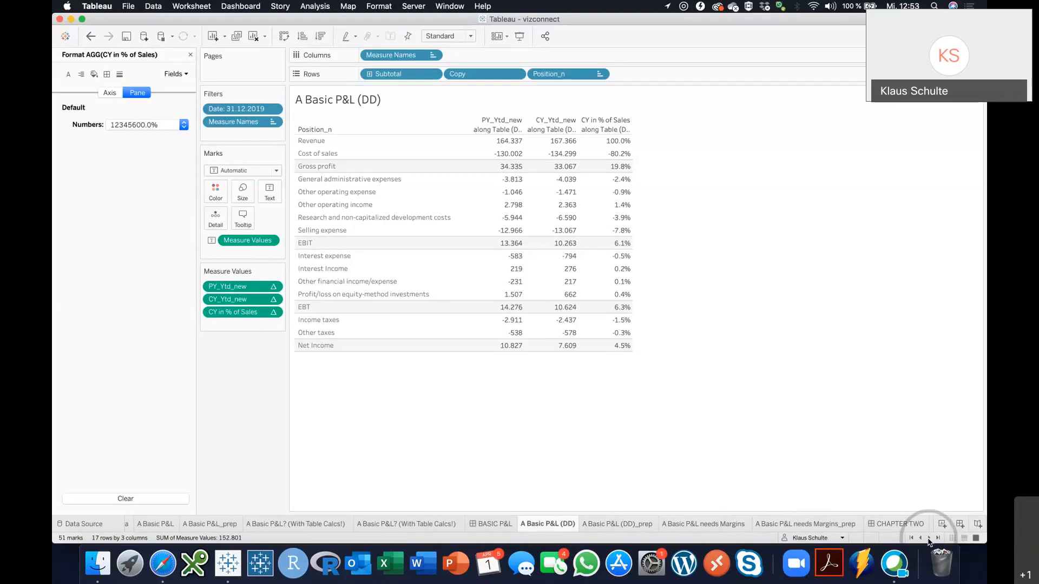
left_click(896, 527)
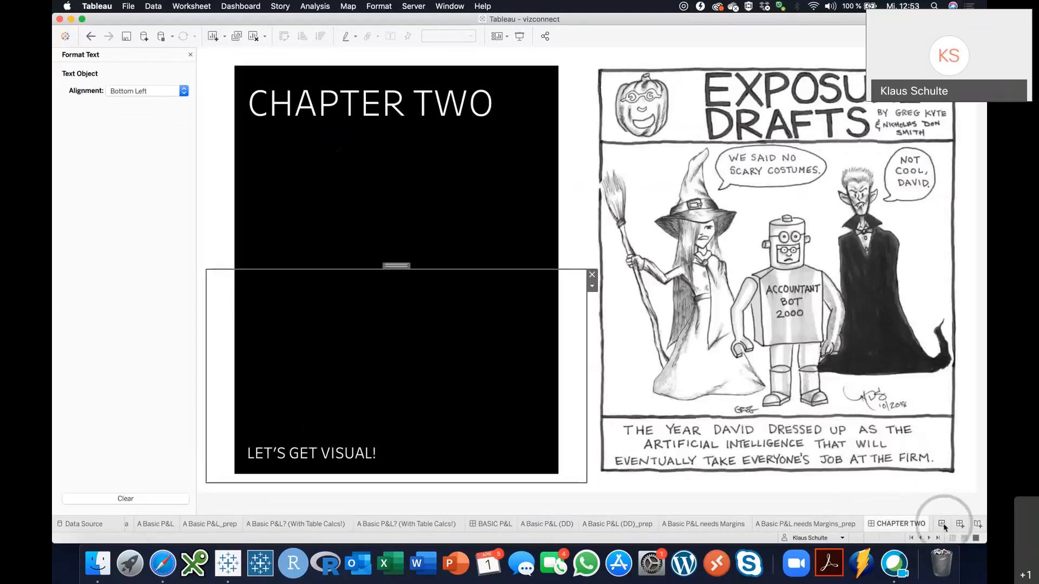
left_click(661, 236)
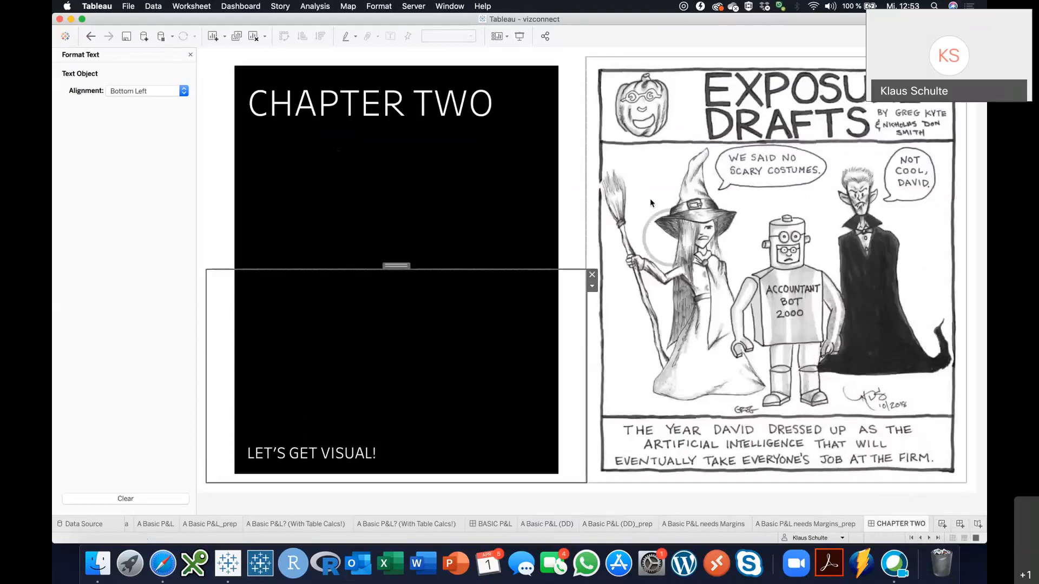
left_click(518, 37)
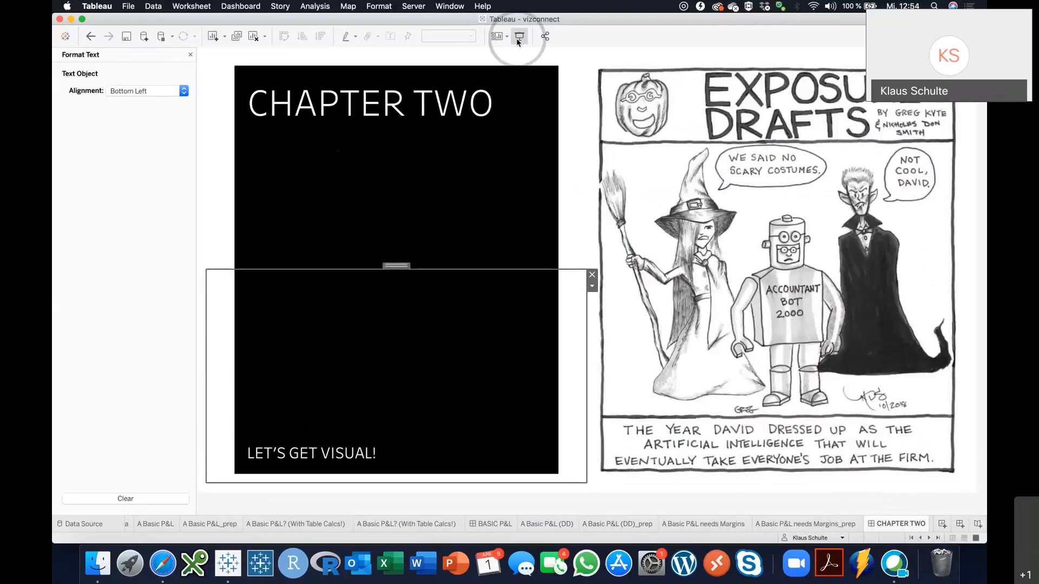
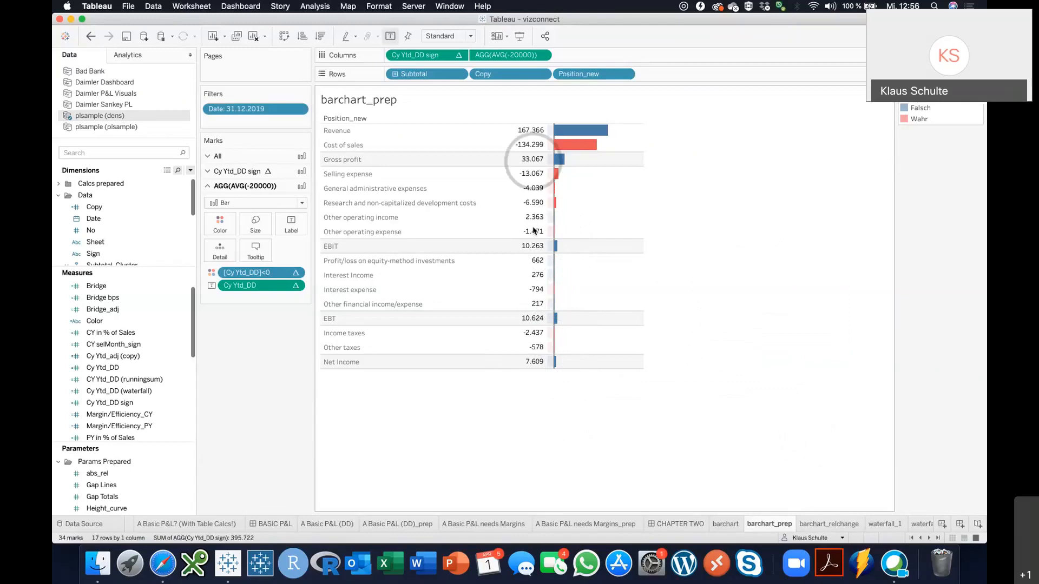
Step: Open the barchart_relchange worksheet and inspect the relative change bars of Other financial income/expense and Gross profit
left_click(552, 452)
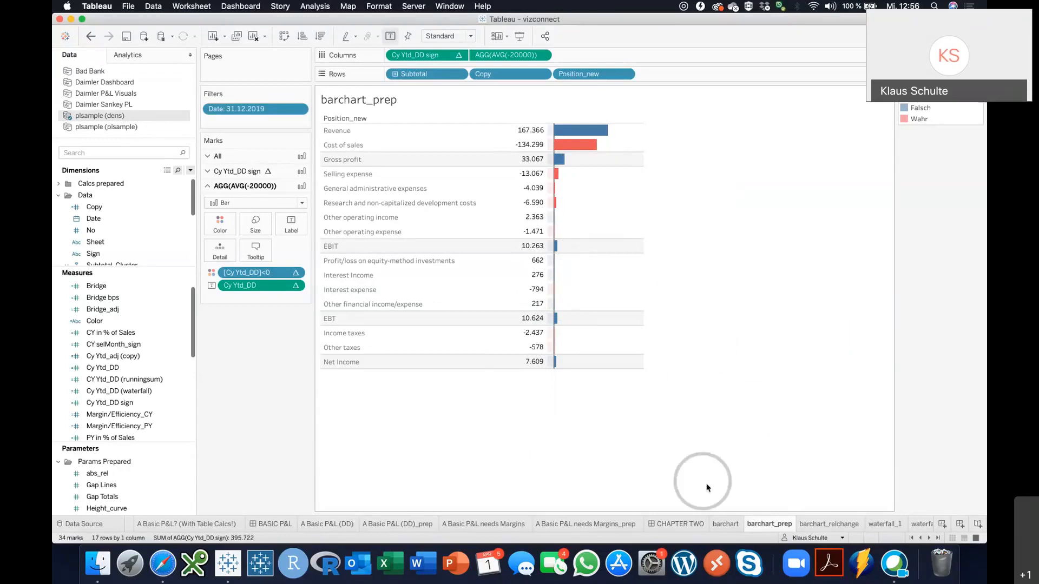
left_click(823, 525)
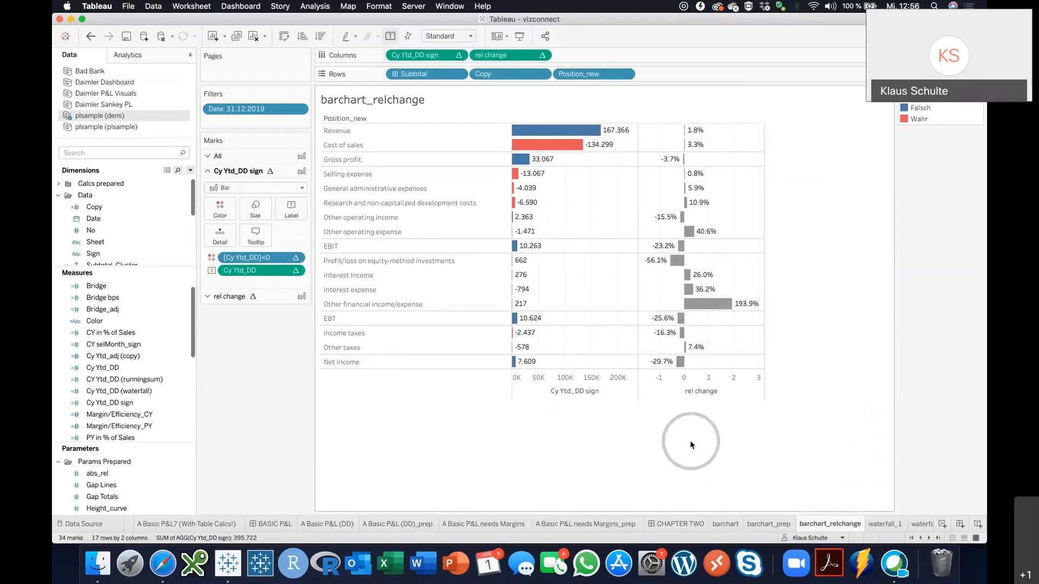
mouse_move(707, 301)
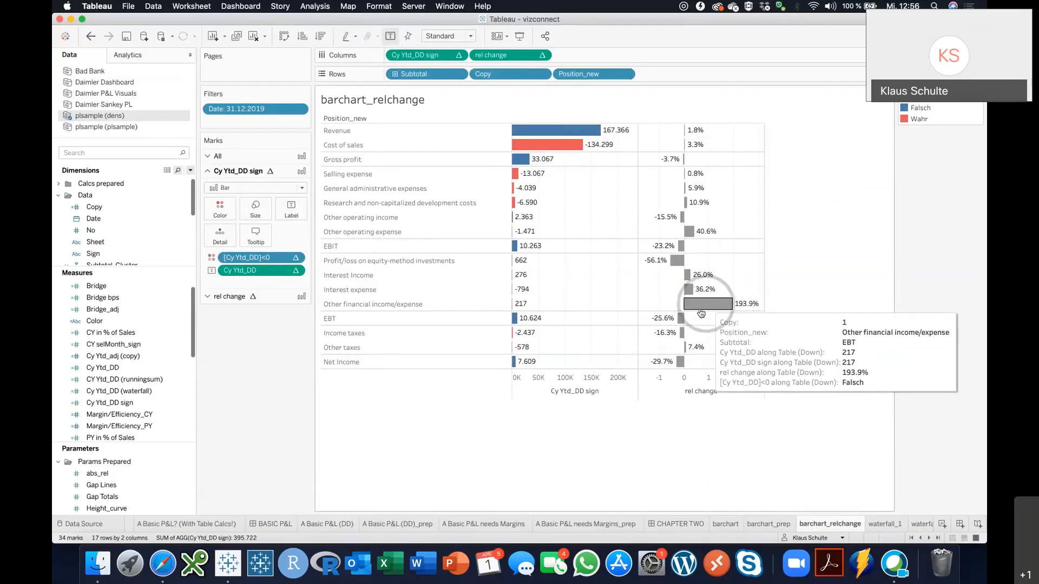
mouse_move(694, 141)
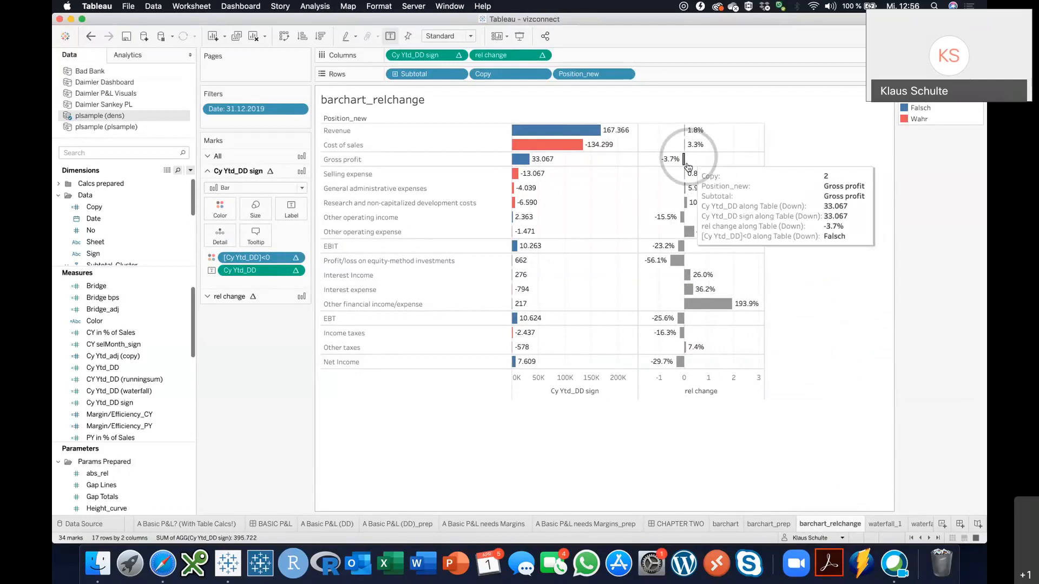
mouse_move(689, 194)
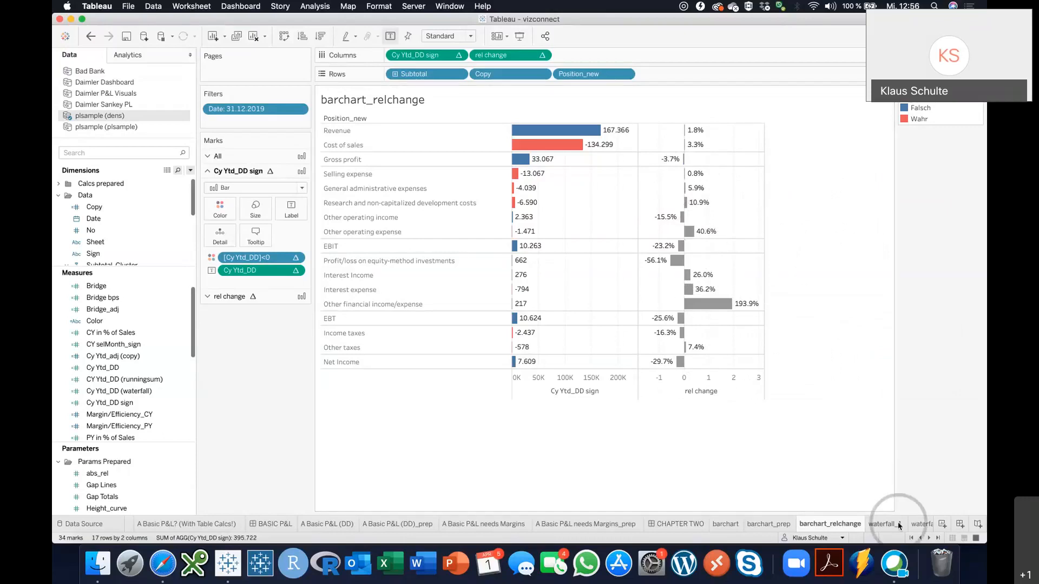
Step: Open the waterfall_1_prep worksheet and examine its waterfall chart down to Net Income
left_click(929, 538)
left_click(929, 539)
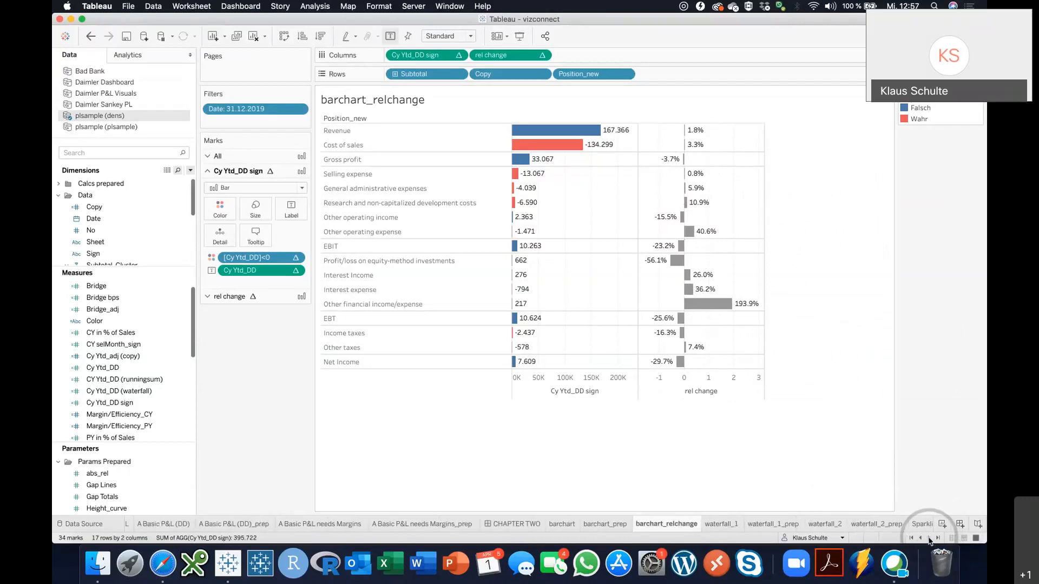
left_click(761, 525)
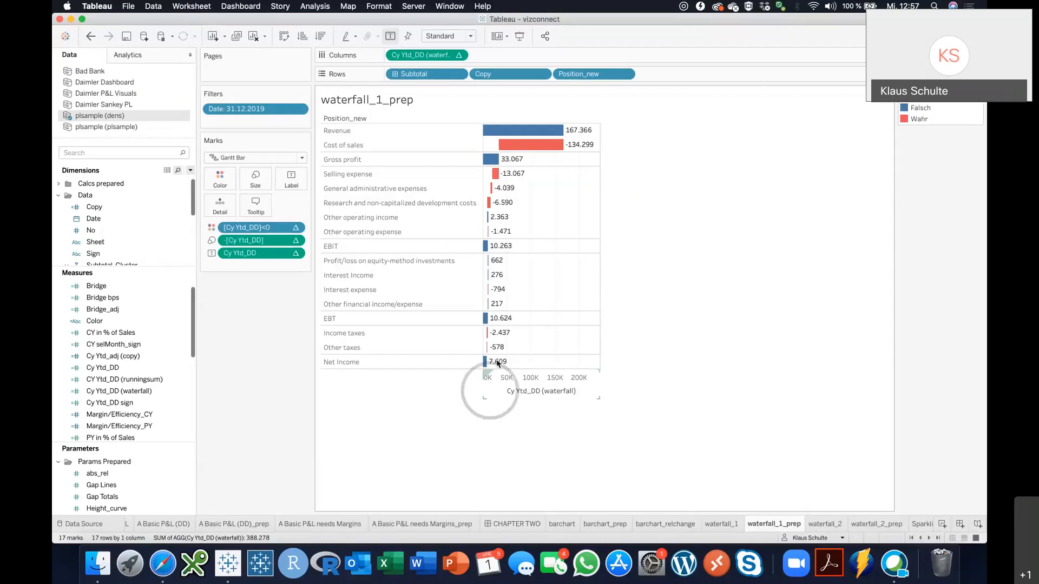
mouse_move(492, 317)
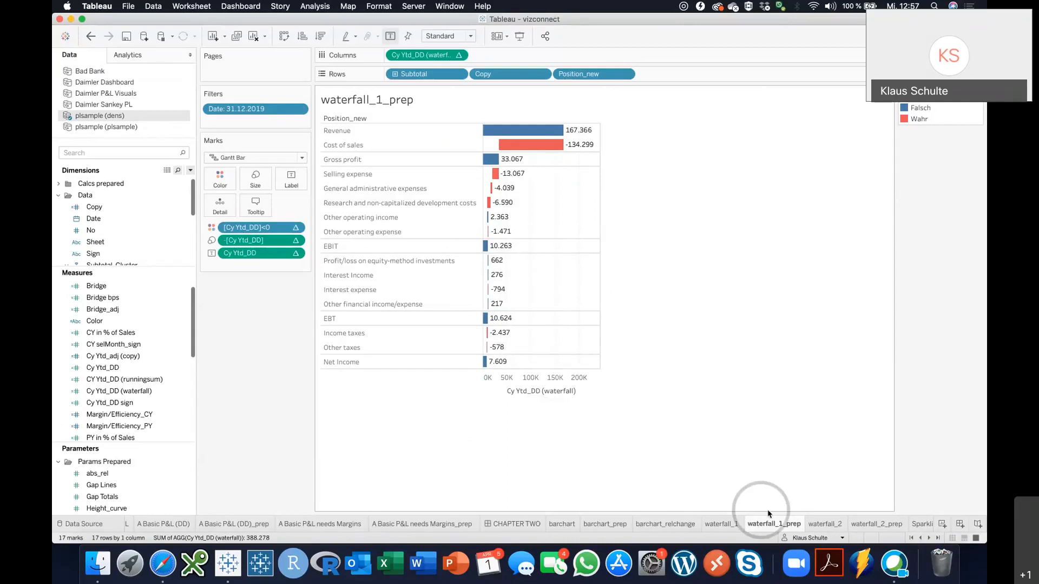
Step: On the waterfall_2 worksheet, build the row structure from Subtotal, Copy and Position_new
left_click(824, 523)
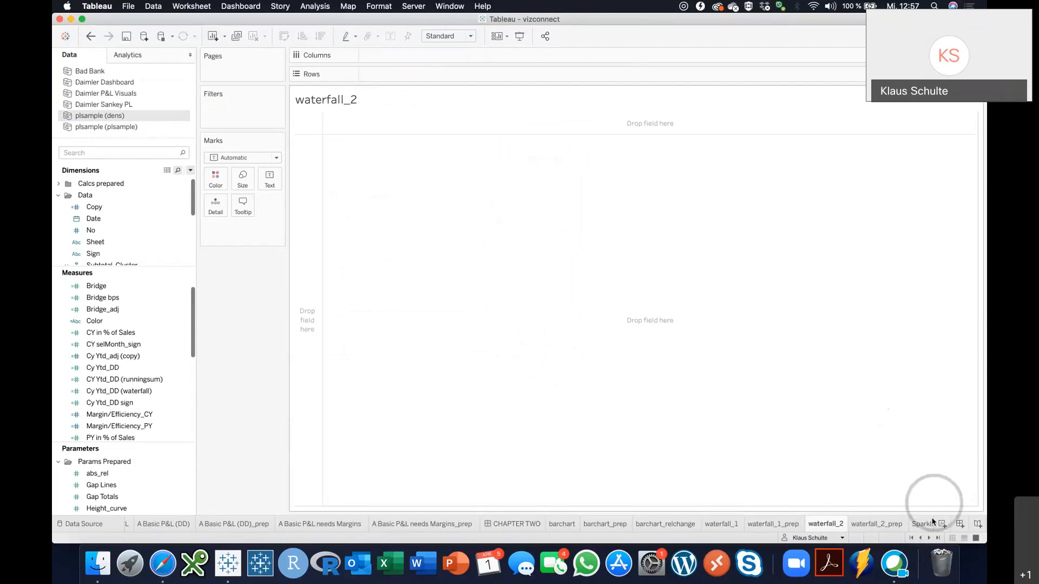
left_click(928, 537)
left_click(929, 538)
left_click(928, 538)
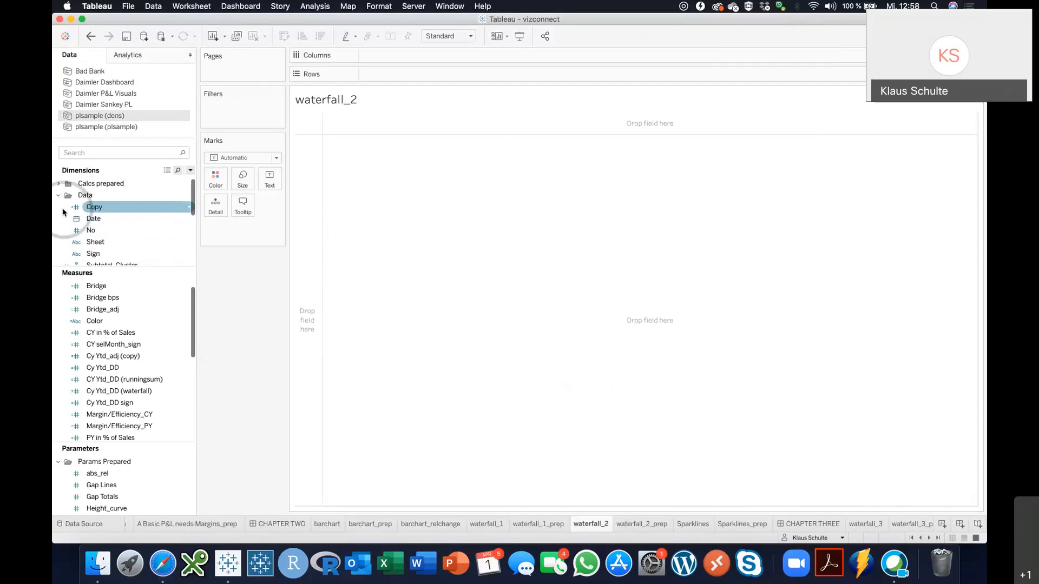
scroll(115, 224, "down", 2)
scroll(113, 230, "down", 3)
left_click_drag(108, 232, 397, 72)
scroll(130, 226, "up", 3)
scroll(130, 228, "up", 2)
left_click_drag(104, 207, 486, 78)
left_click(59, 183)
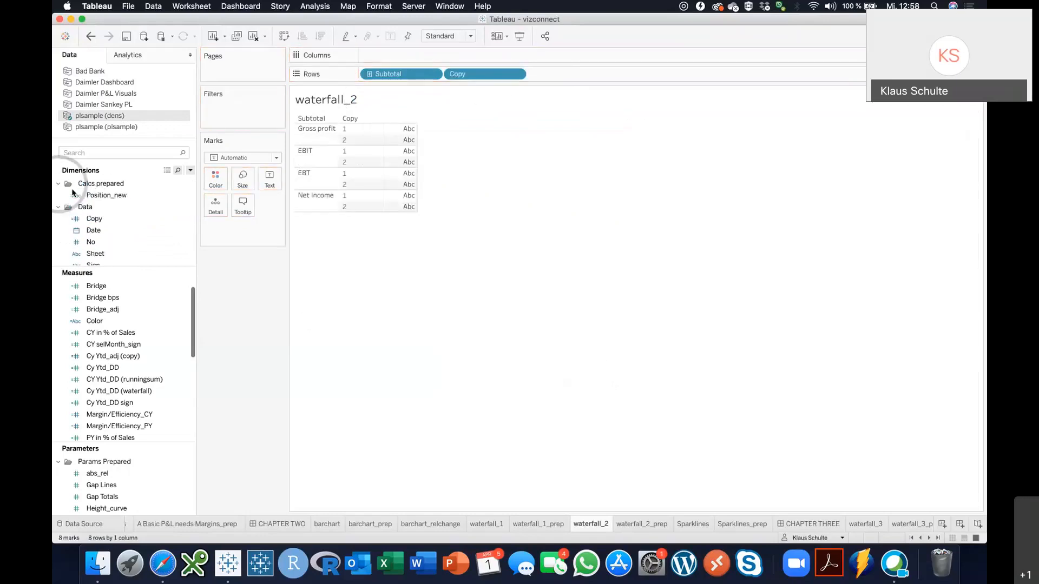
left_click_drag(103, 195, 555, 79)
Step: Add the measures Cy Ytd_DD and Py Ytd_DD as value columns of the waterfall_2 table
left_click(123, 403)
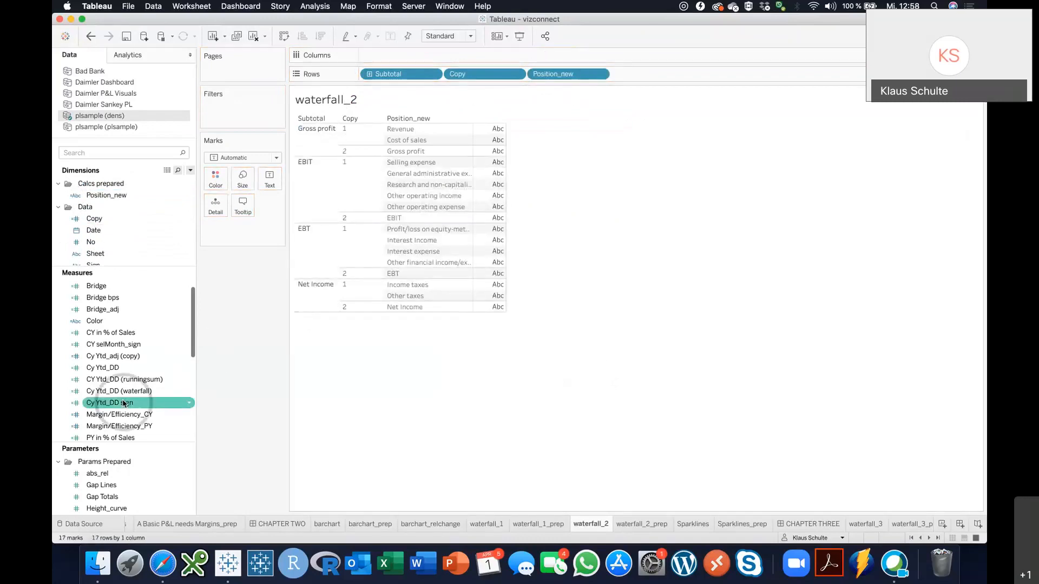
double_click(113, 368)
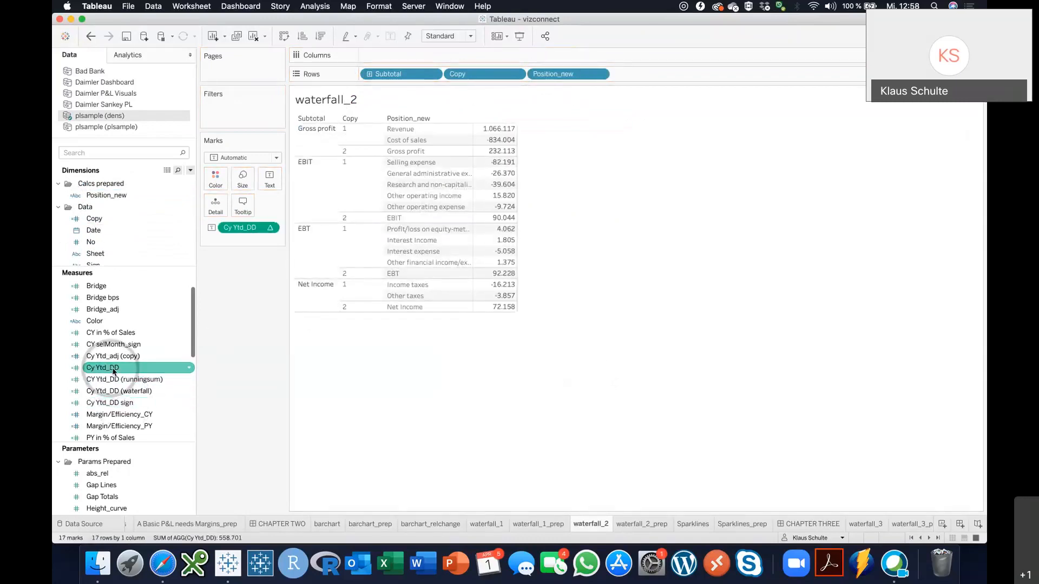
left_click(119, 391)
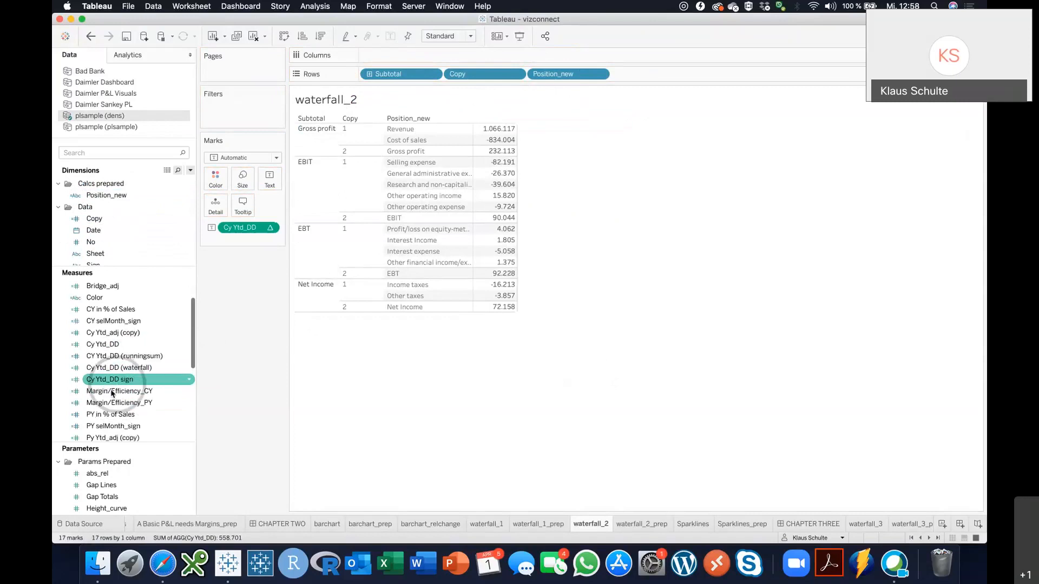
scroll(116, 387, "down", 3)
left_click(108, 415)
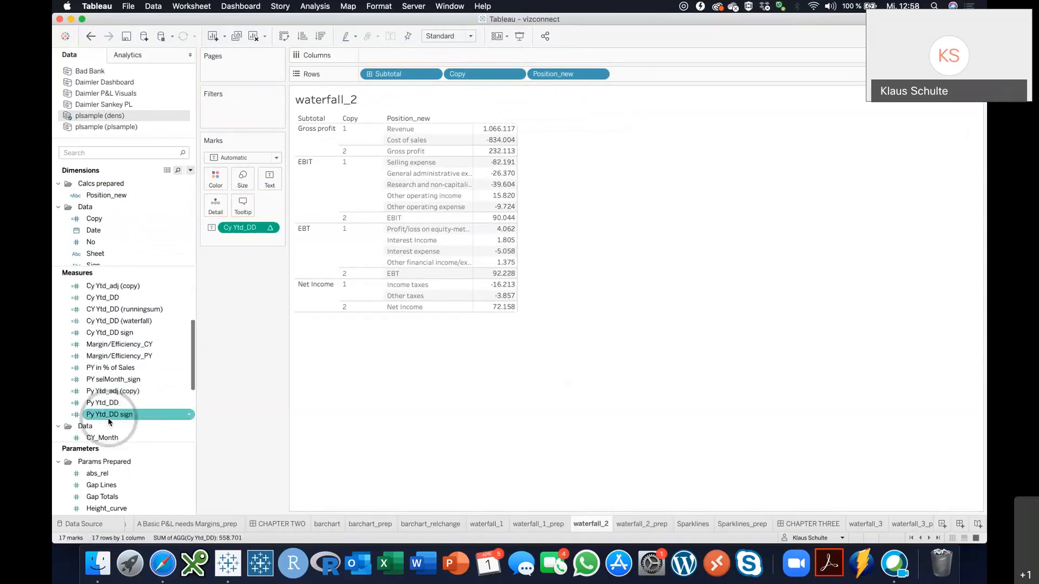
double_click(108, 426)
Step: Filter the table by Date as individual dates, keeping only 31.12.2019
left_click(106, 236)
left_click_drag(106, 237, 245, 119)
left_click(485, 300)
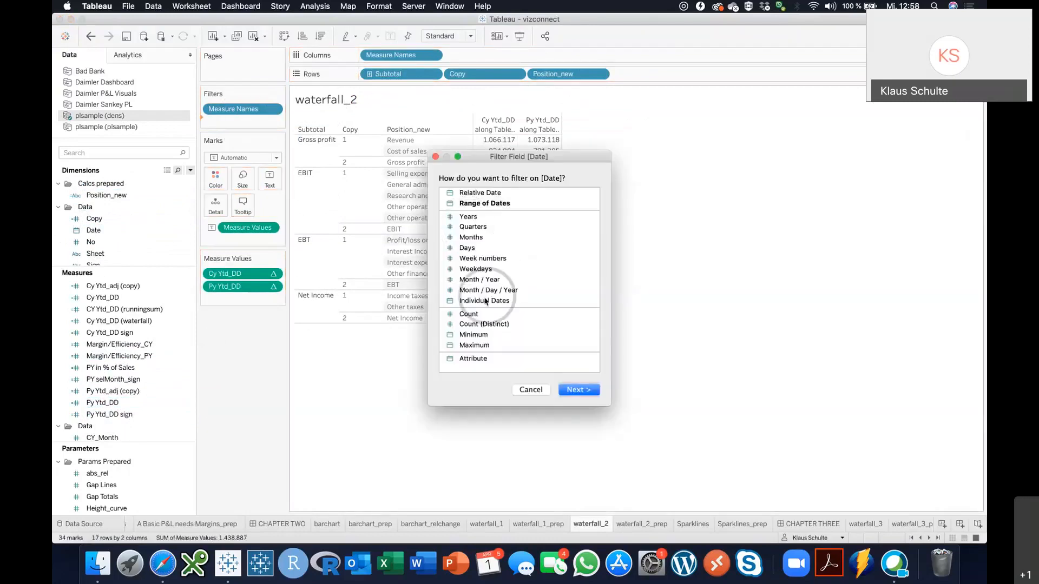
left_click(578, 389)
scroll(476, 265, "down", 1)
left_click(420, 269)
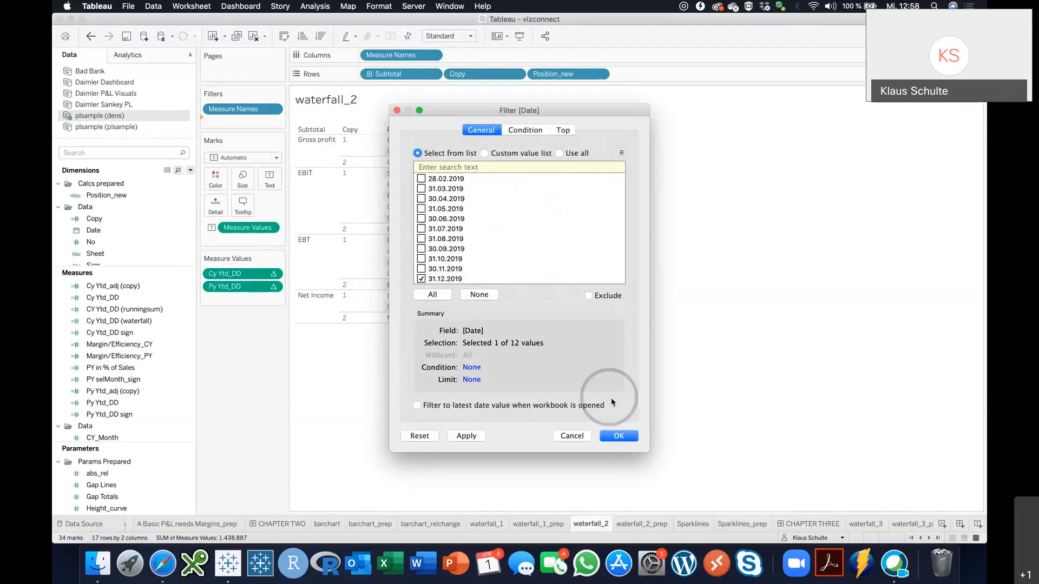
left_click(619, 436)
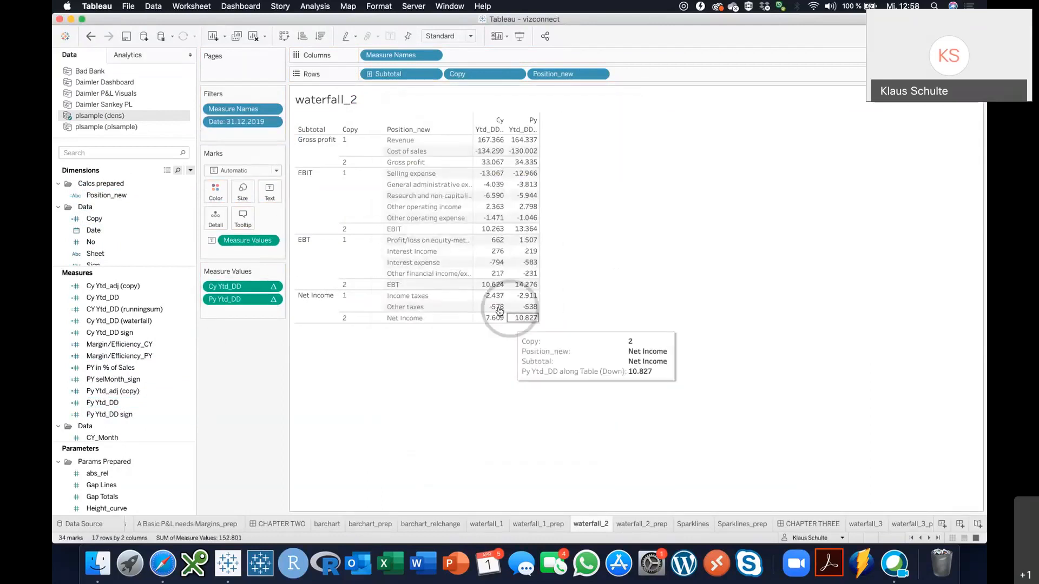
Step: Turn Py Ytd_DD and Cy Ytd_DD into discrete row fields after Position_new, with the prior year first
left_click_drag(245, 291, 239, 313)
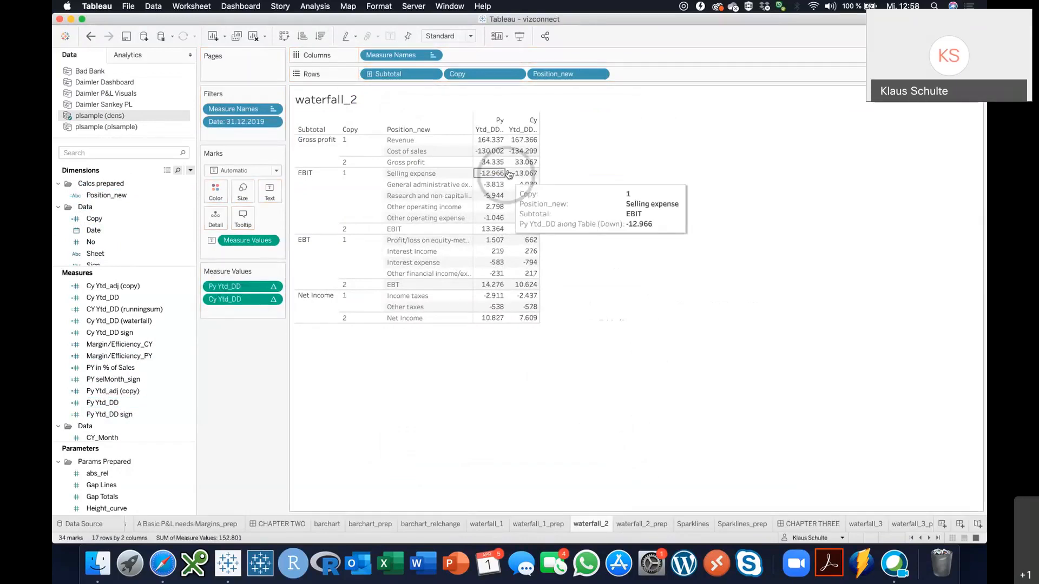
left_click_drag(539, 177, 555, 181)
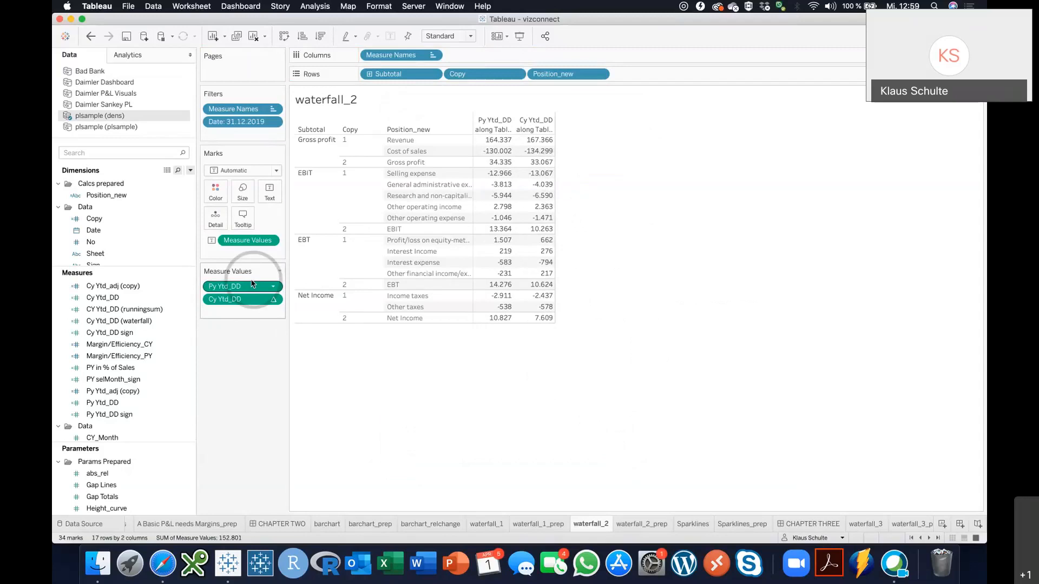
left_click_drag(228, 287, 653, 79)
left_click(683, 74)
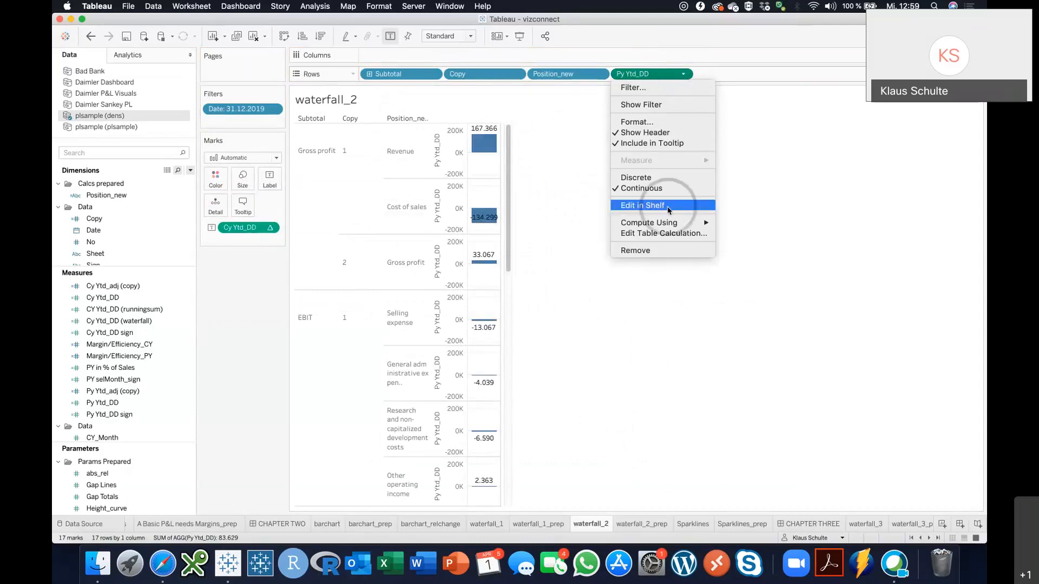
left_click(658, 178)
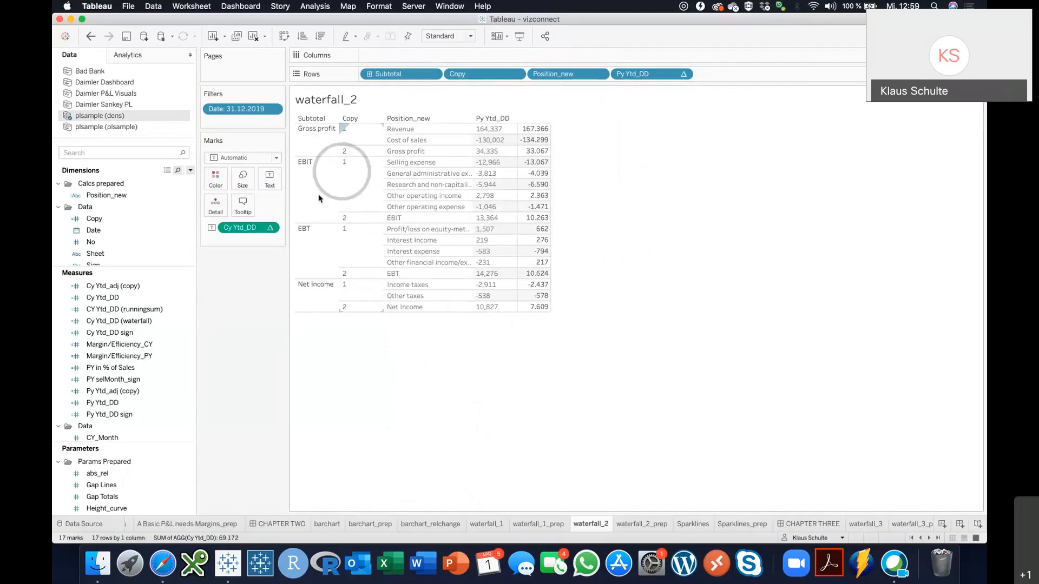
left_click_drag(242, 226, 720, 78)
left_click(767, 73)
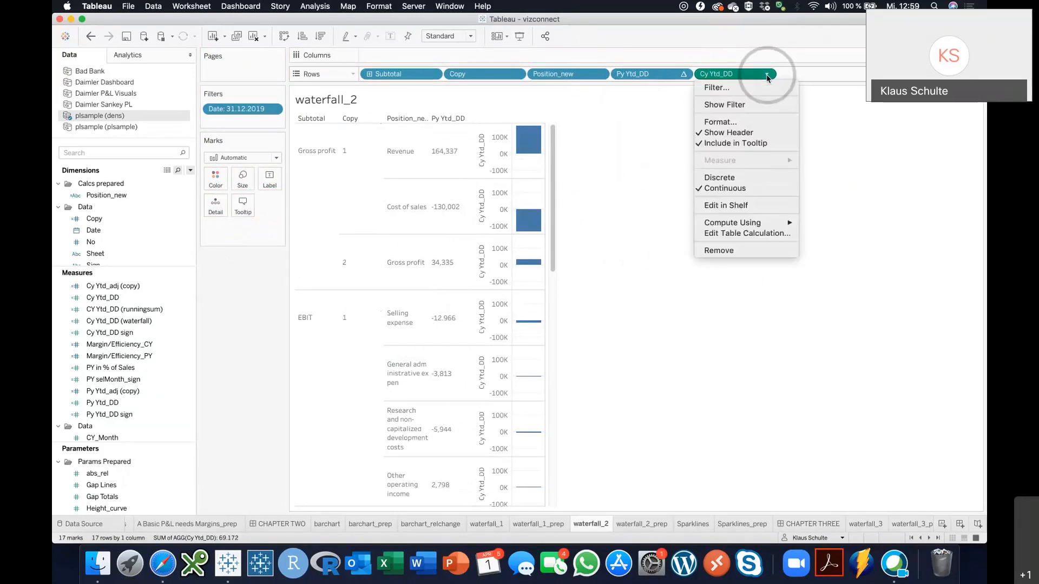
left_click(721, 177)
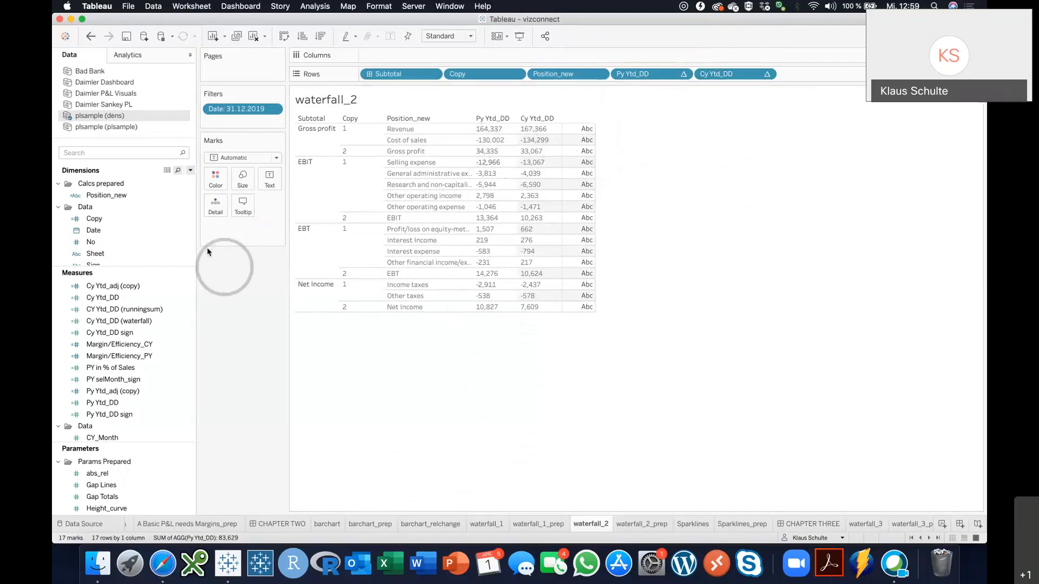
Step: Create a calculated field Diff as [Cy Ytd_DD]-[Py Ytd_DD] and plot it as bars along the columns
left_click(189, 170)
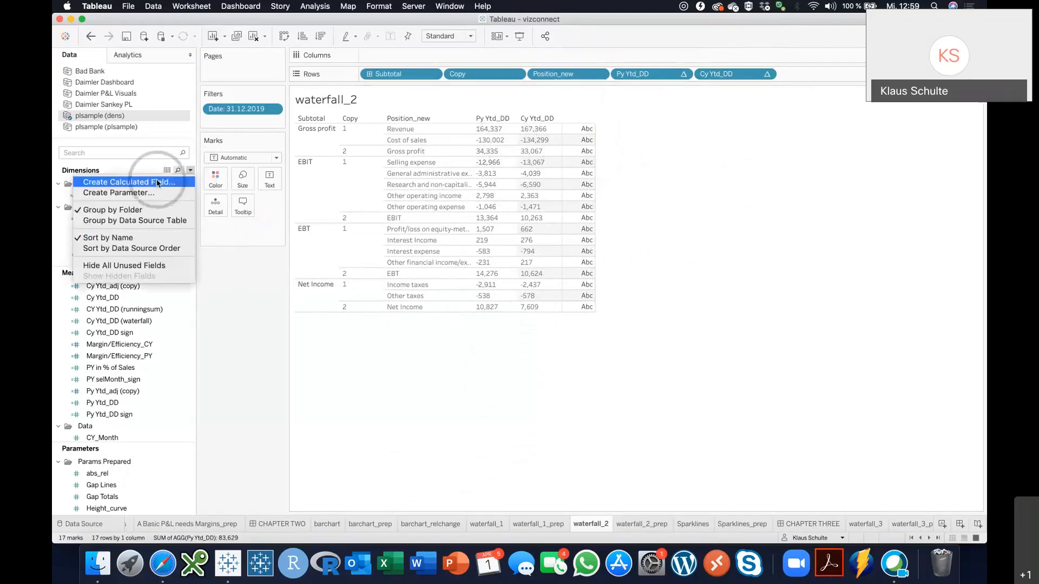
left_click(158, 183)
type("Diff")
key("Tab")
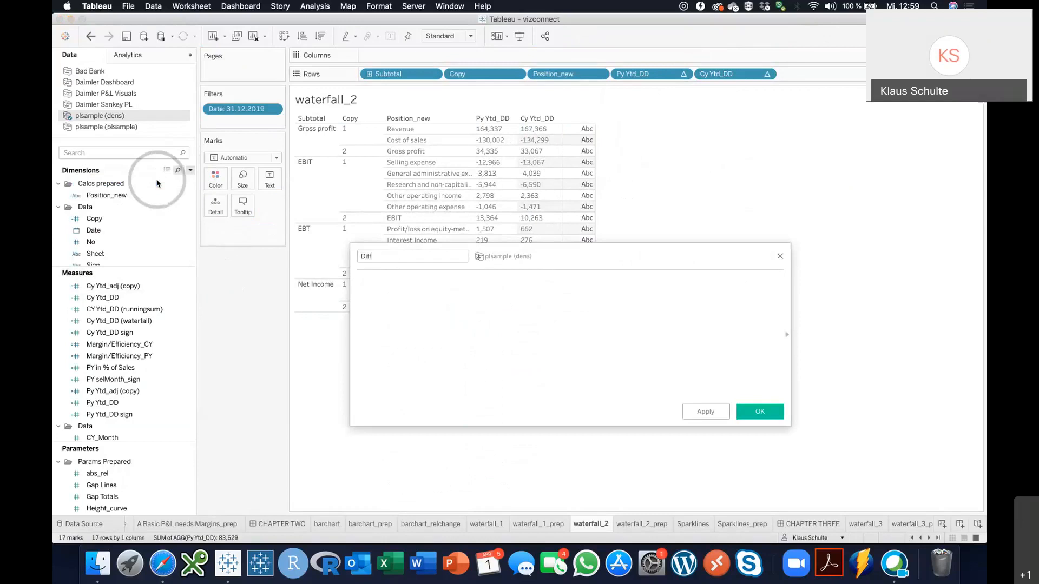
type("cy")
key("Down")
key("Down")
key("Down")
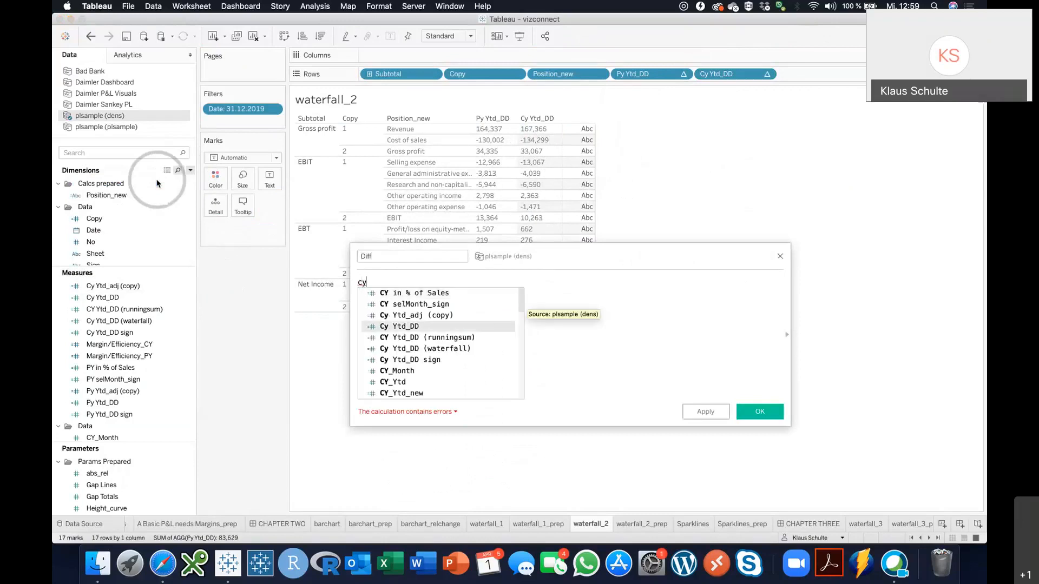
key("Return")
type("-py")
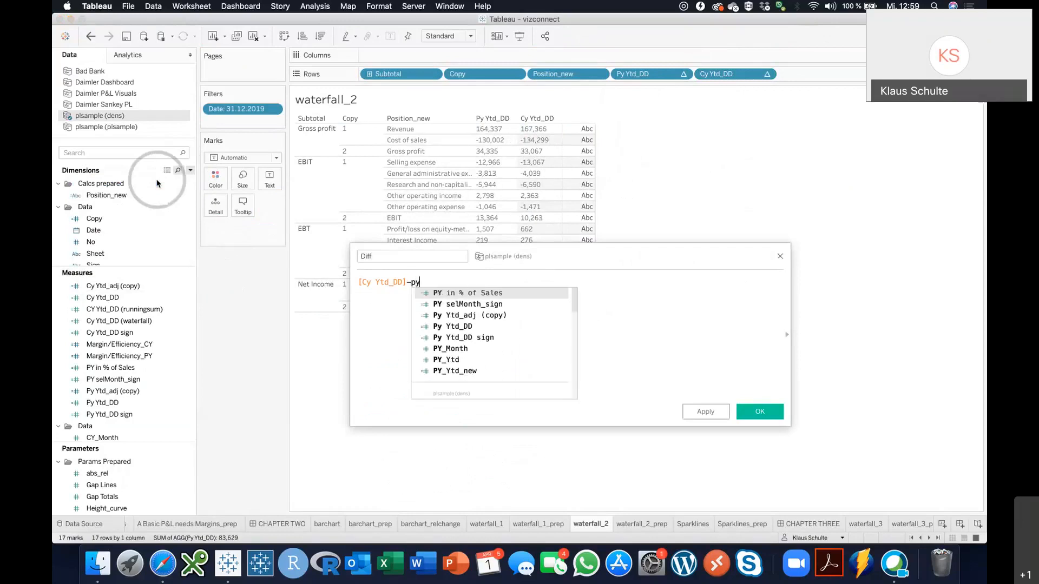
key("Down")
key("Down")
key("Down")
key("Return")
left_click(760, 412)
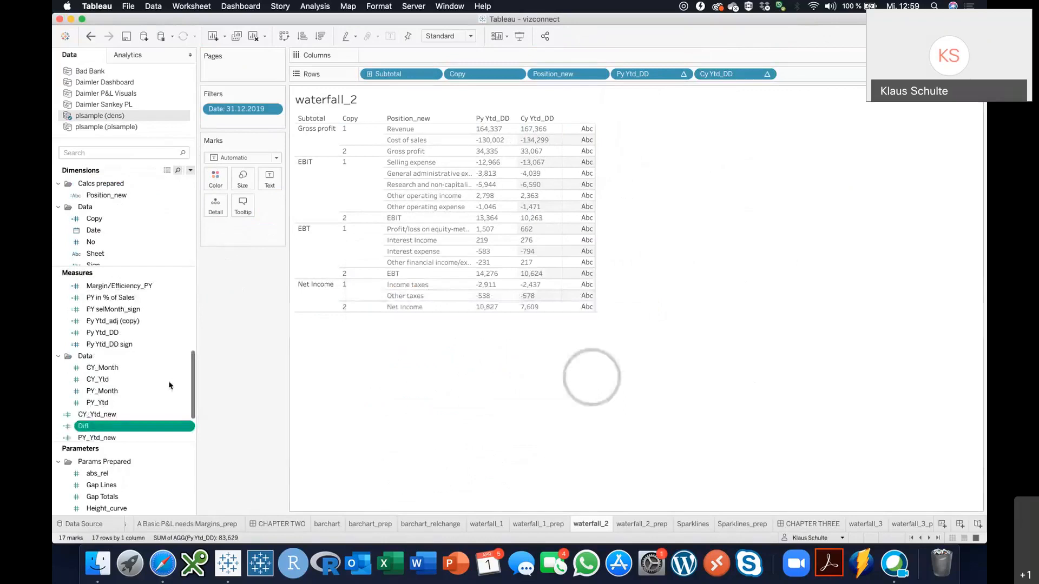
left_click_drag(108, 427, 416, 57)
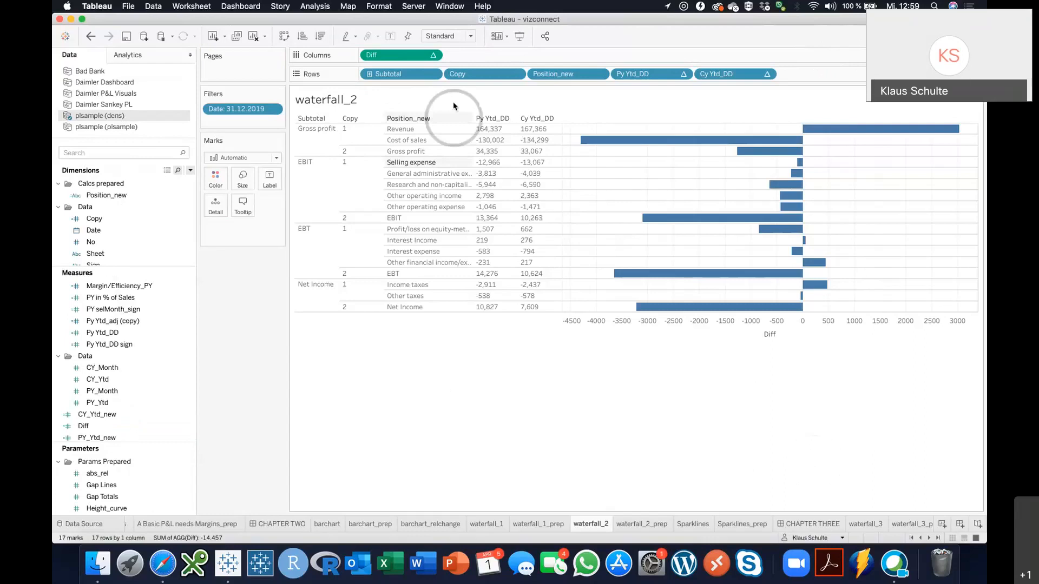
Step: Check the table calculation settings of Diff, including its nested calculations Cy Ytd_DD and Py Ytd_DD
left_click(433, 55)
mouse_move(432, 204)
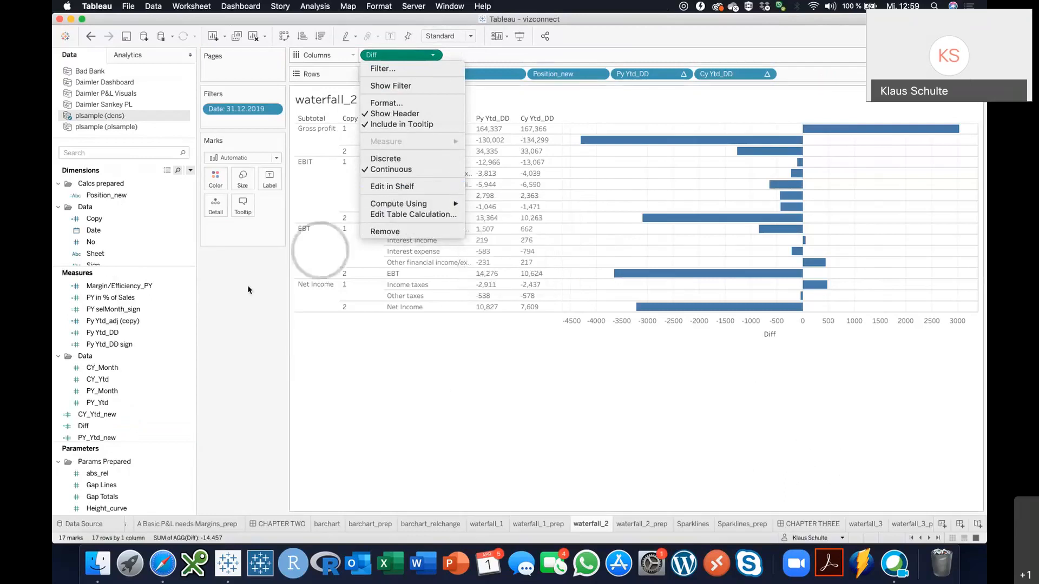
left_click(249, 311)
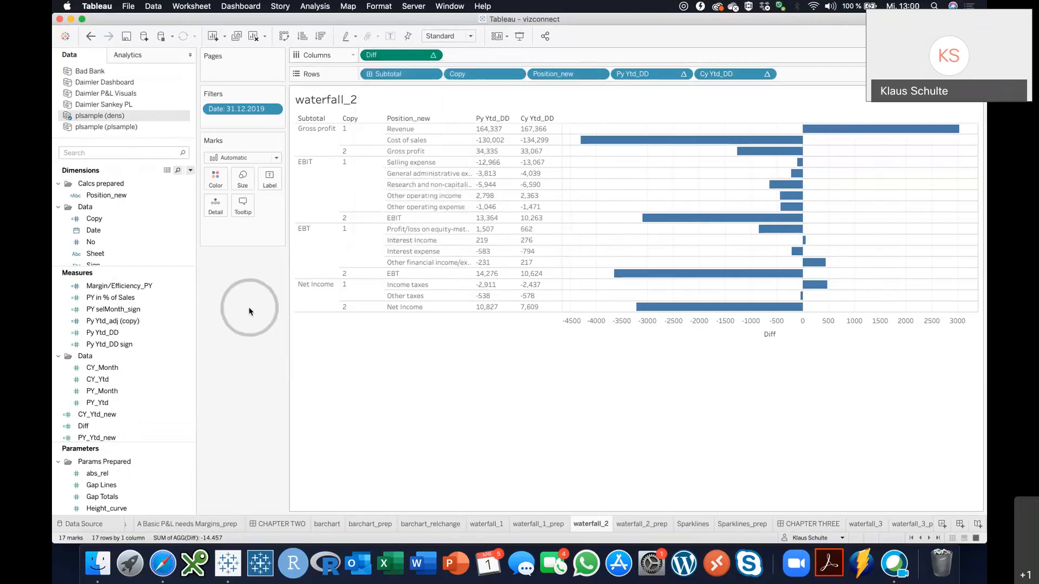
left_click(433, 55)
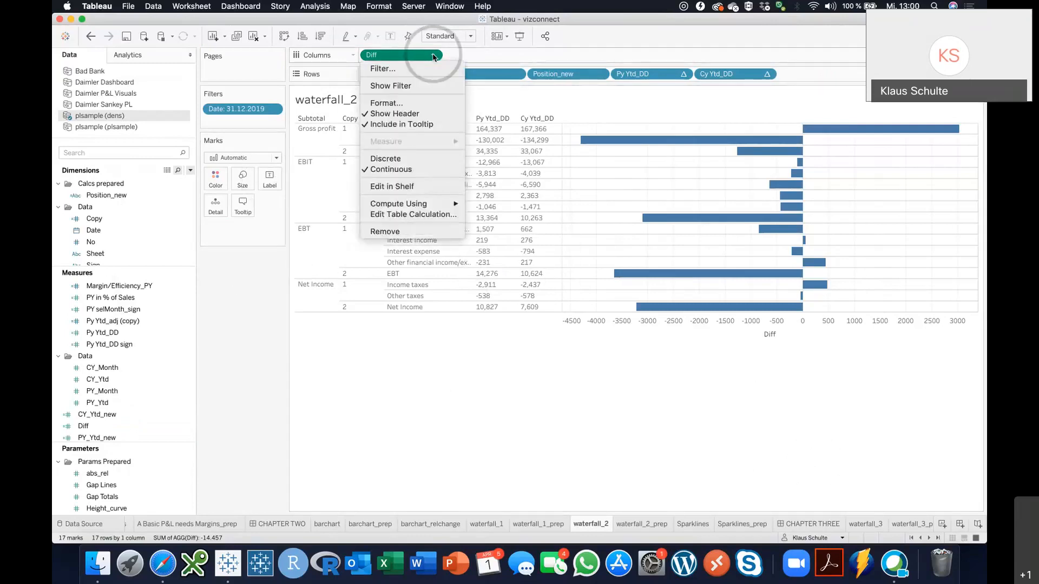
left_click(413, 214)
left_click(765, 179)
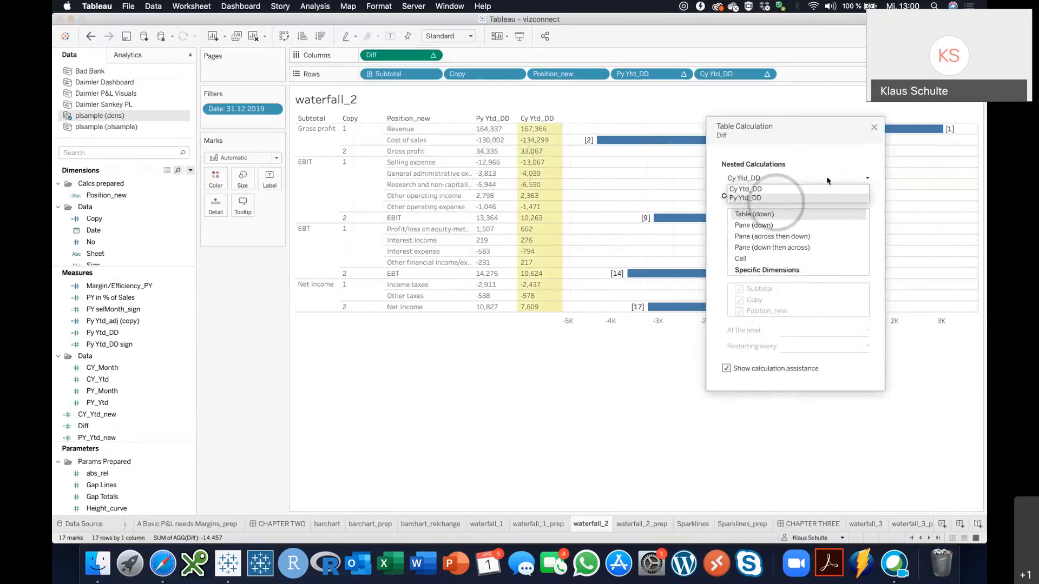
left_click(874, 128)
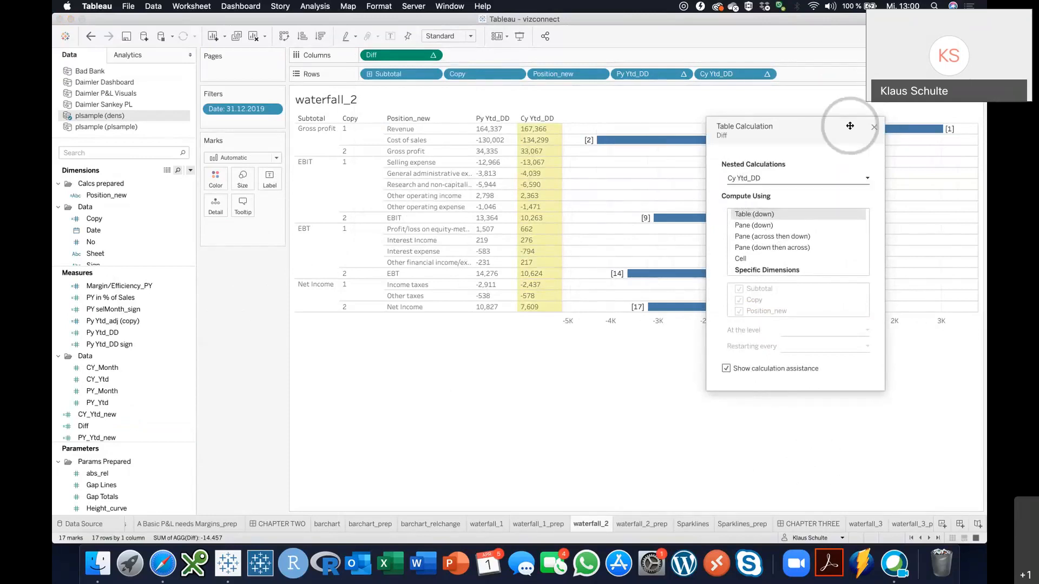
Step: Edit the Diff calculation to RUNNING_SUM([Cy Ytd_DD]-[Py Ytd_DD])
right_click(89, 427)
left_click(110, 252)
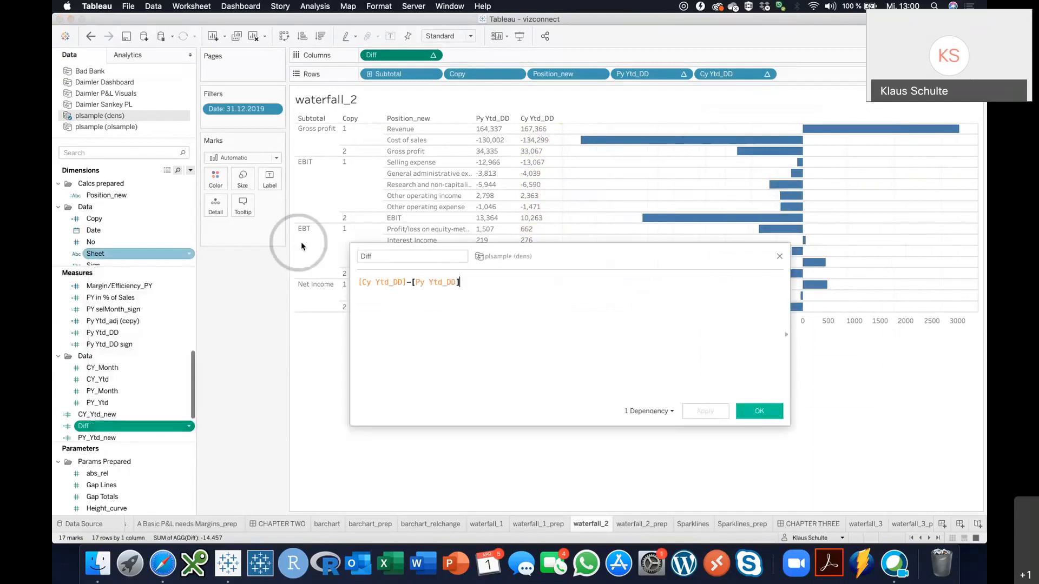
left_click(359, 282)
type("runn")
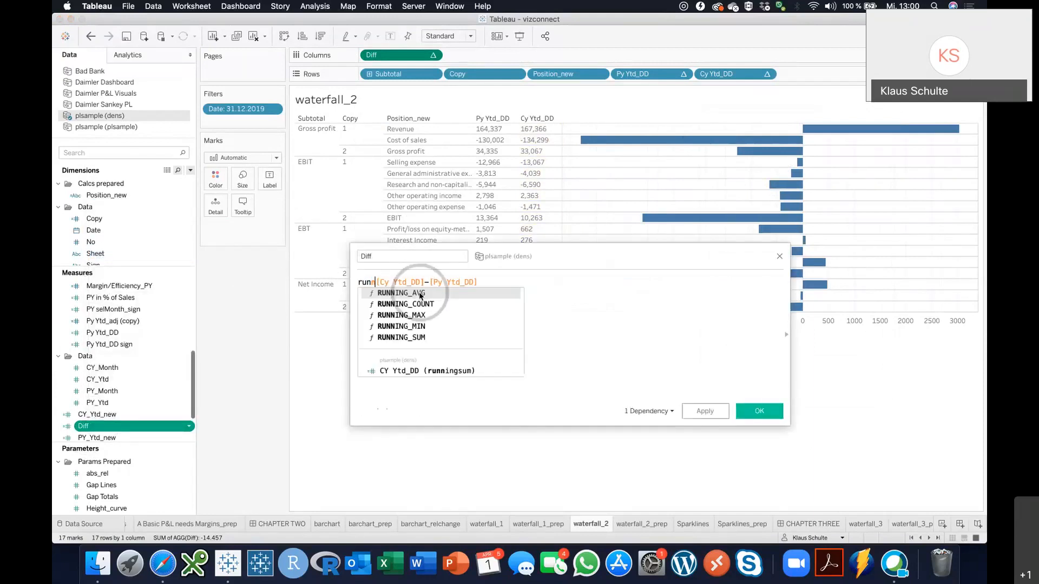
key("Up")
key("Up")
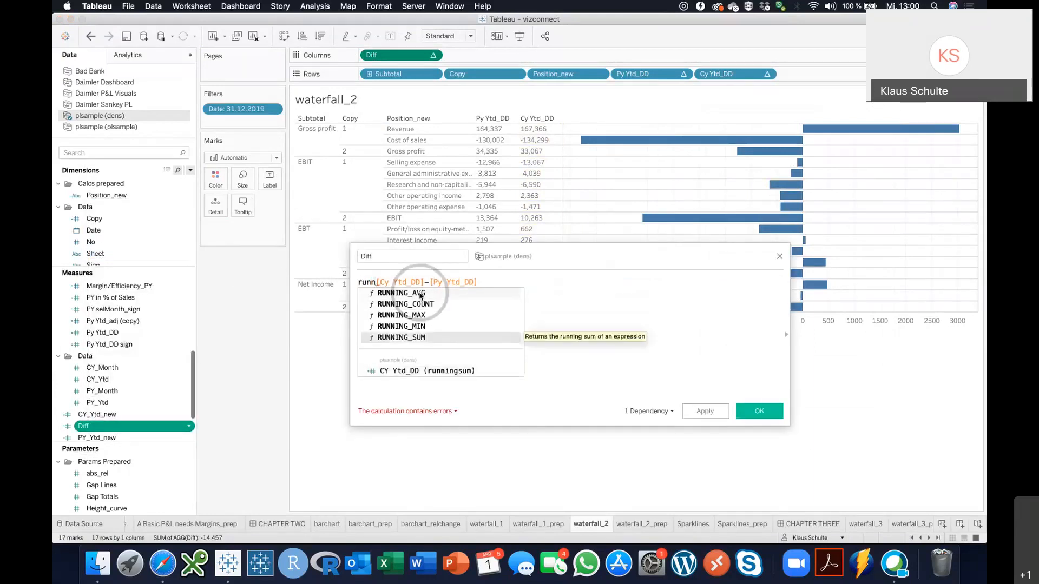
key("Return")
key("Delete")
left_click(532, 282)
type(")")
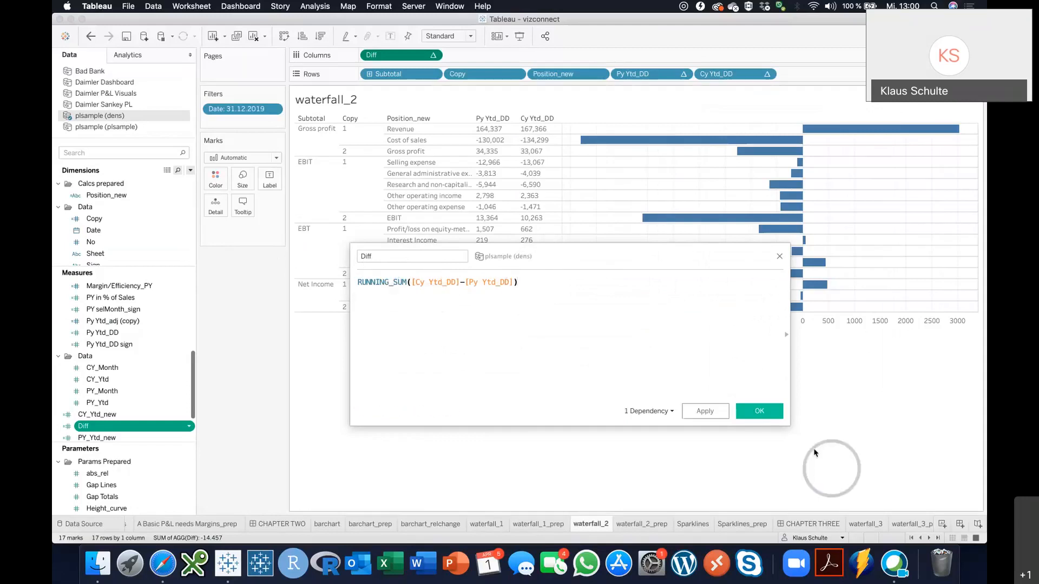
left_click(760, 418)
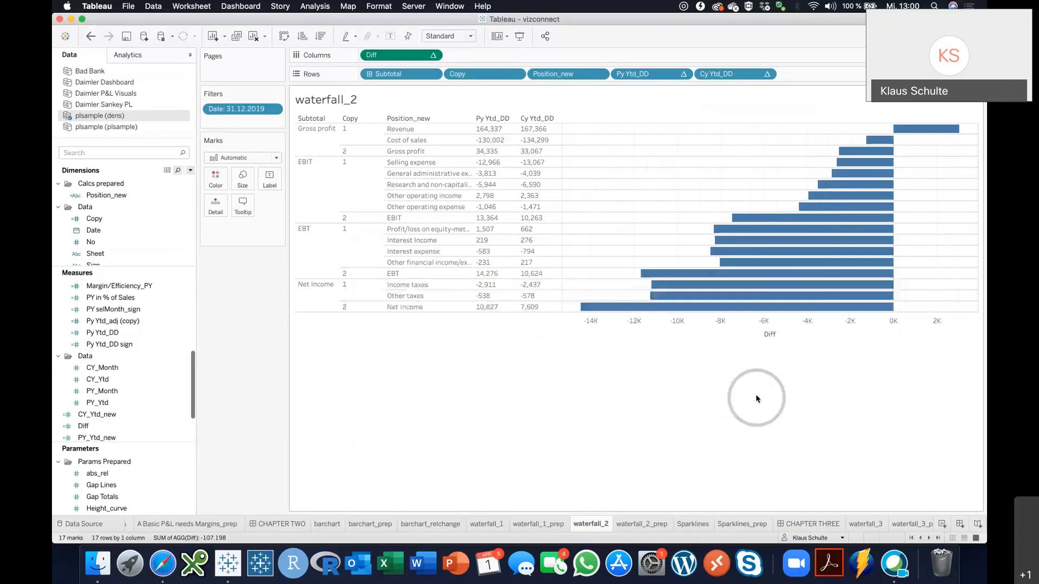
Step: Switch the marks to Gantt Bar and size them by the negated difference, -[Diff]
left_click(279, 158)
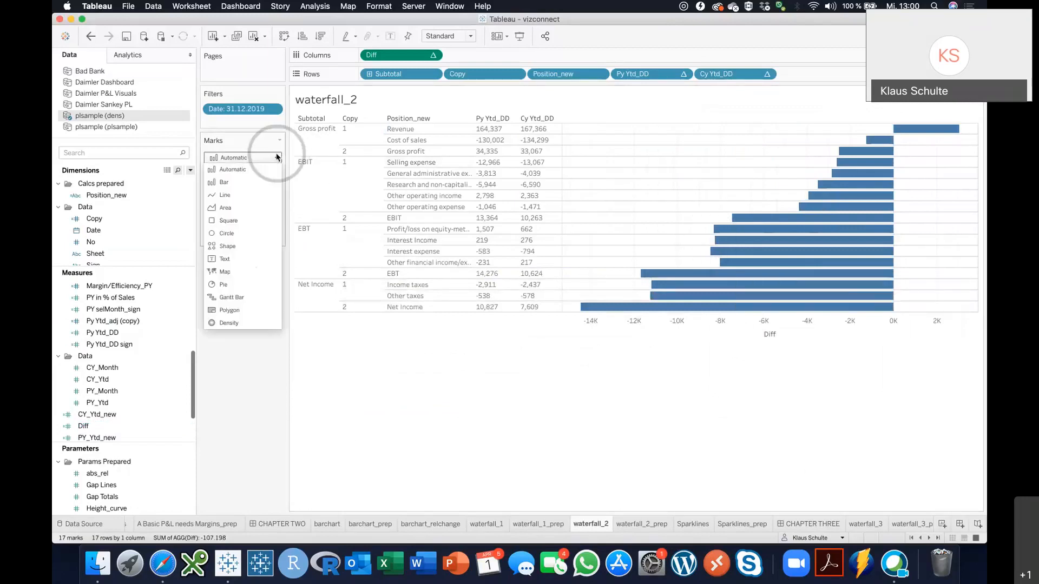
left_click(242, 298)
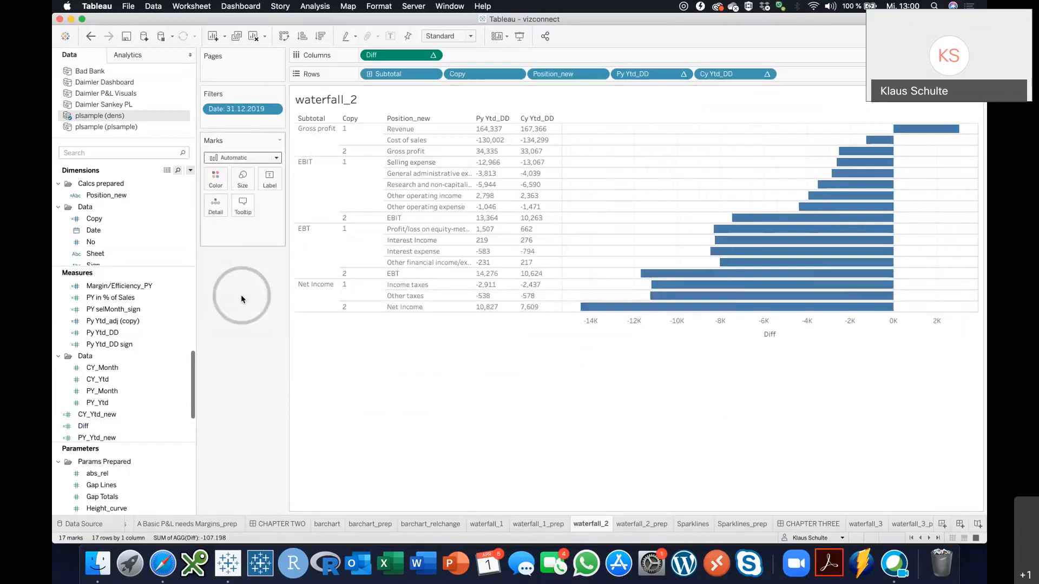
left_click(236, 277)
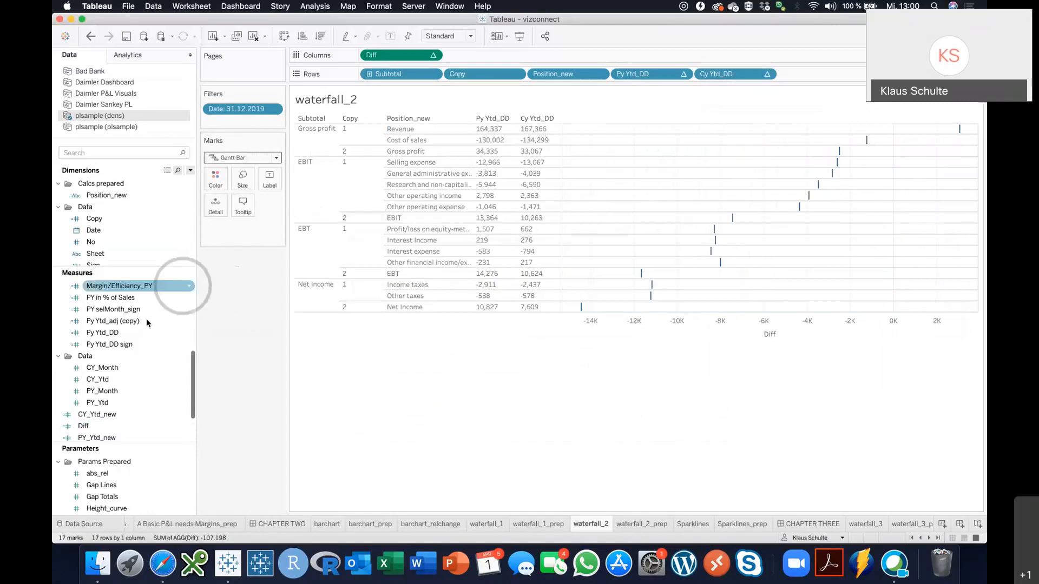
left_click_drag(105, 425, 242, 181)
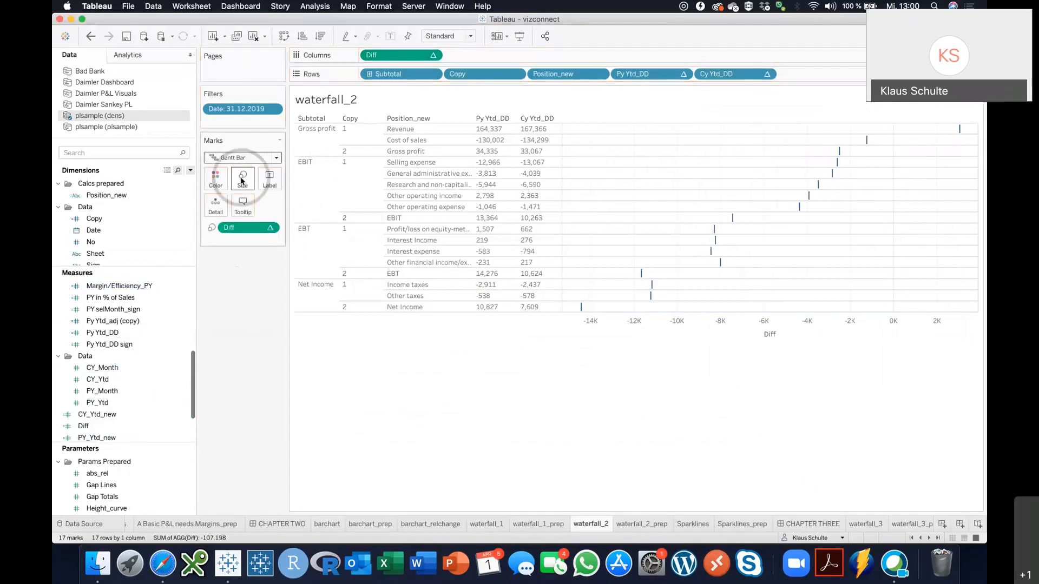
double_click(228, 228)
left_click(213, 227)
type("-[Diff")
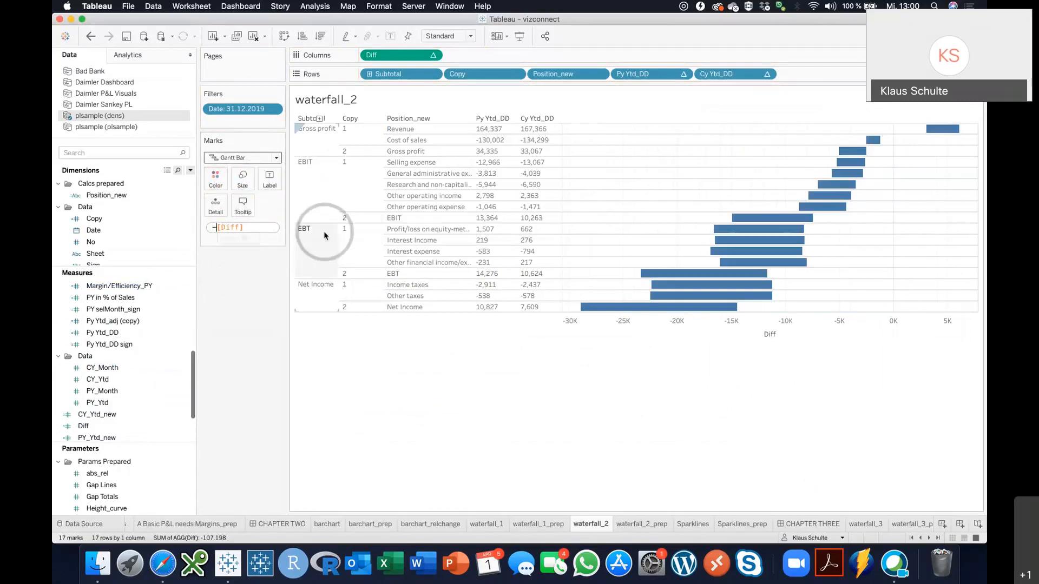
key("Return")
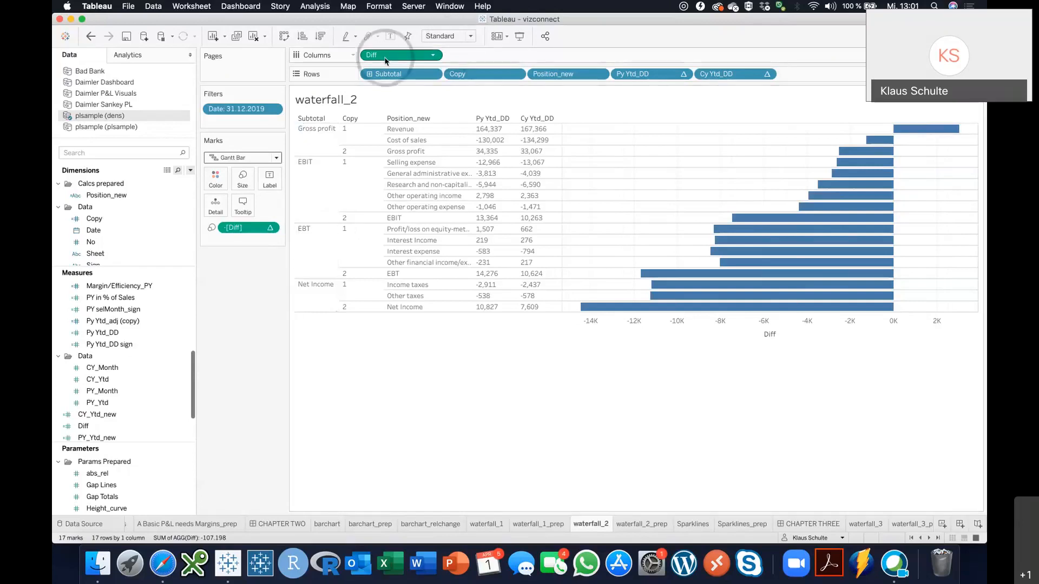
Step: Remove Diff from the columns and -[Diff] from the mark size
left_click_drag(386, 58, 234, 356)
left_click_drag(238, 229, 241, 317)
Step: Open the prepared Bridge calculation to examine its formula, and close it without changes
scroll(147, 337, "up", 4)
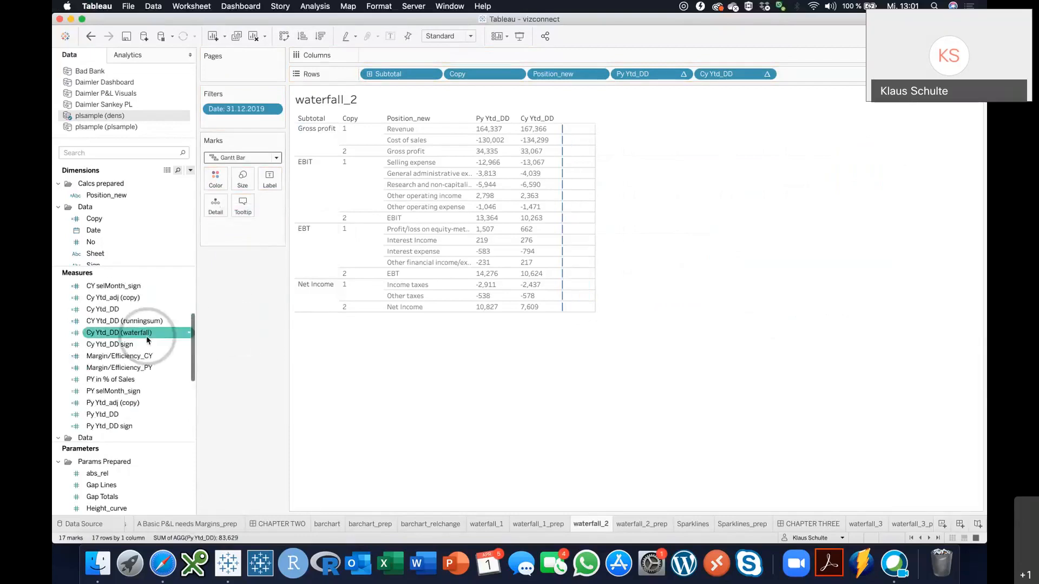
scroll(147, 340, "up", 2)
right_click(126, 298)
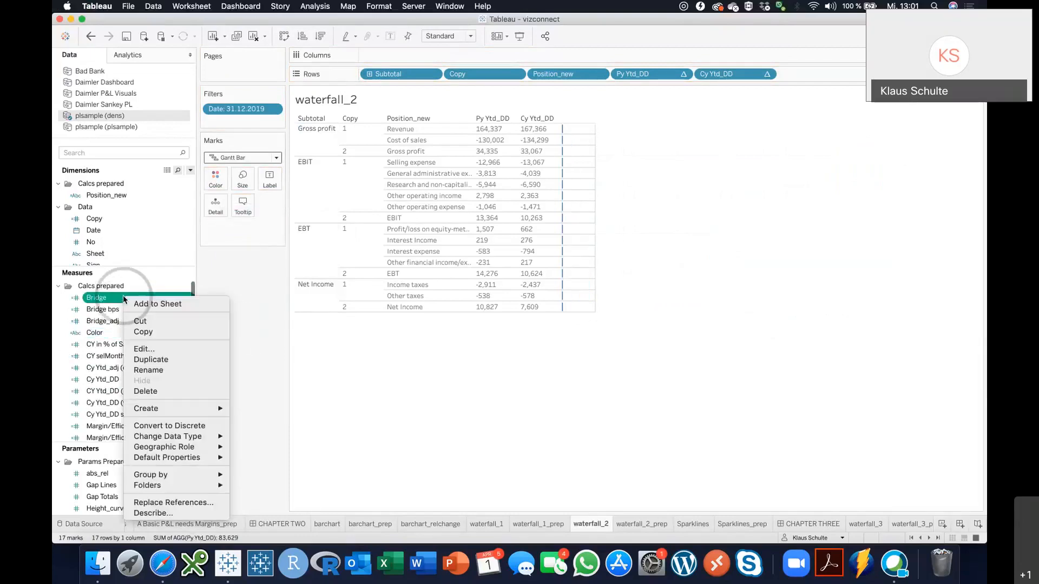
left_click(160, 349)
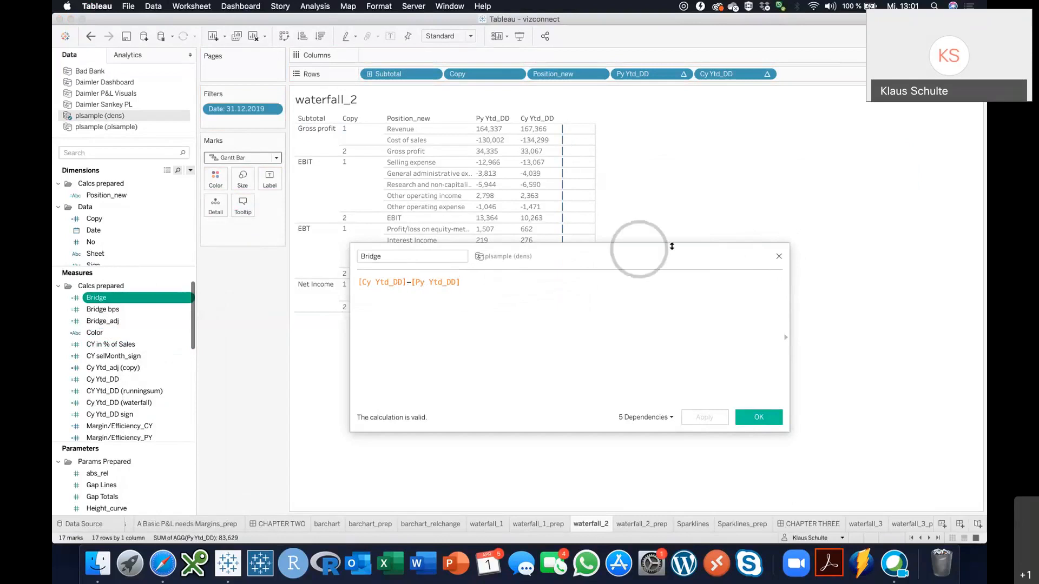
left_click(779, 256)
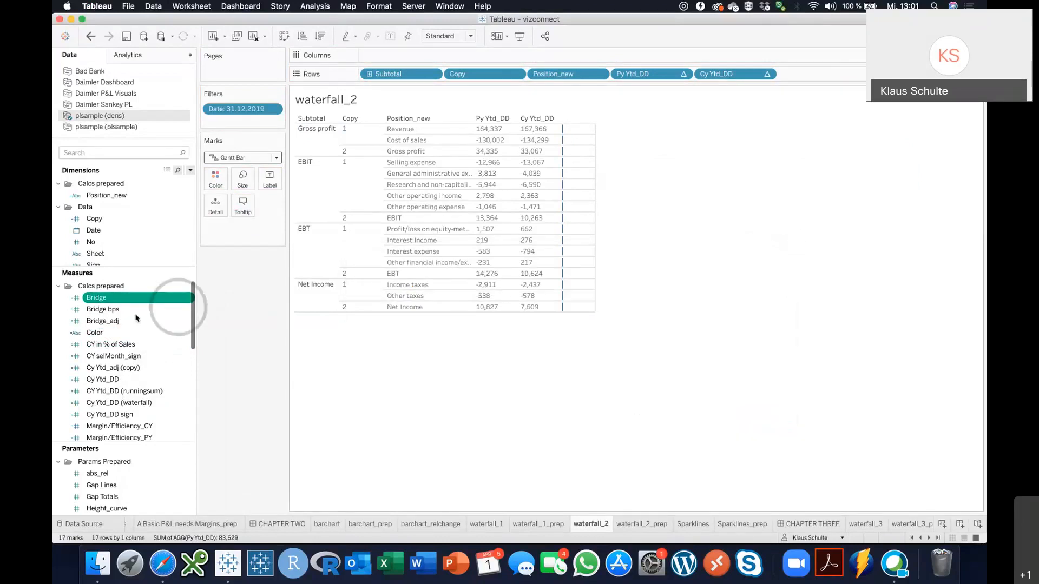
Step: Open the prepared Bridge_adj calculation to examine its formula, and close it without changes
right_click(110, 321)
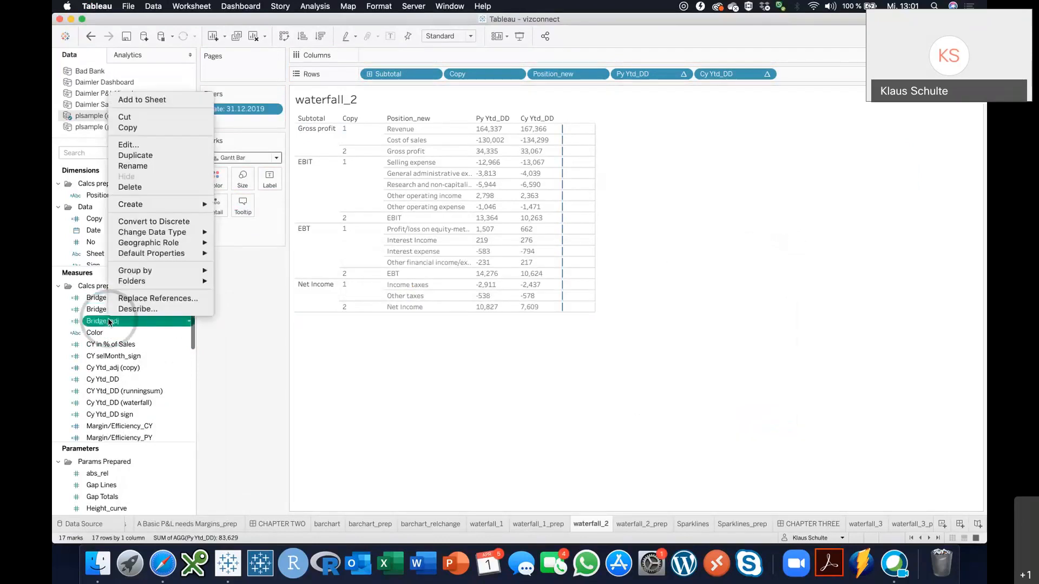
left_click(160, 148)
left_click_drag(598, 250, 847, 136)
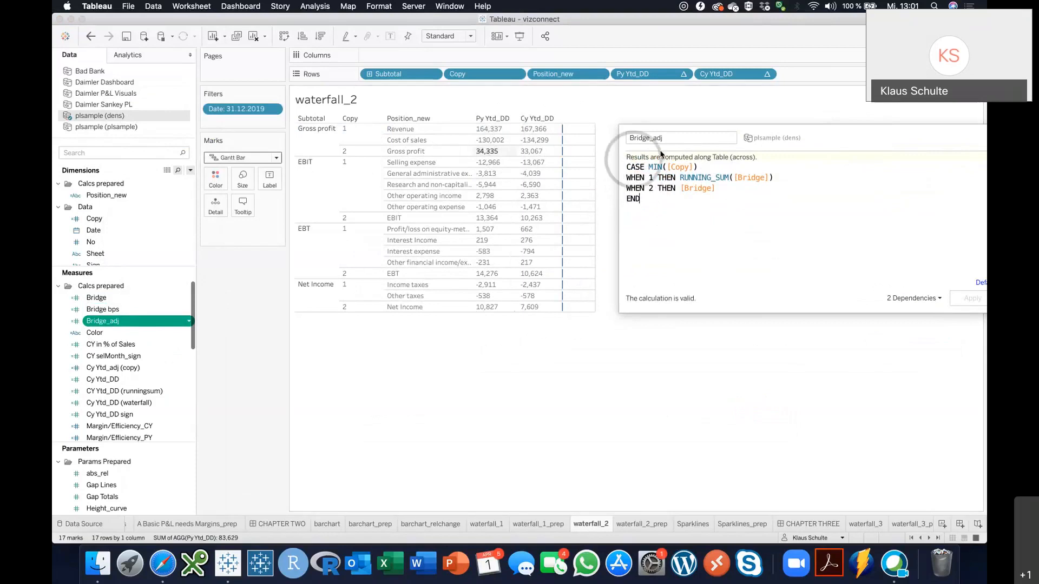
left_click_drag(833, 138, 638, 189)
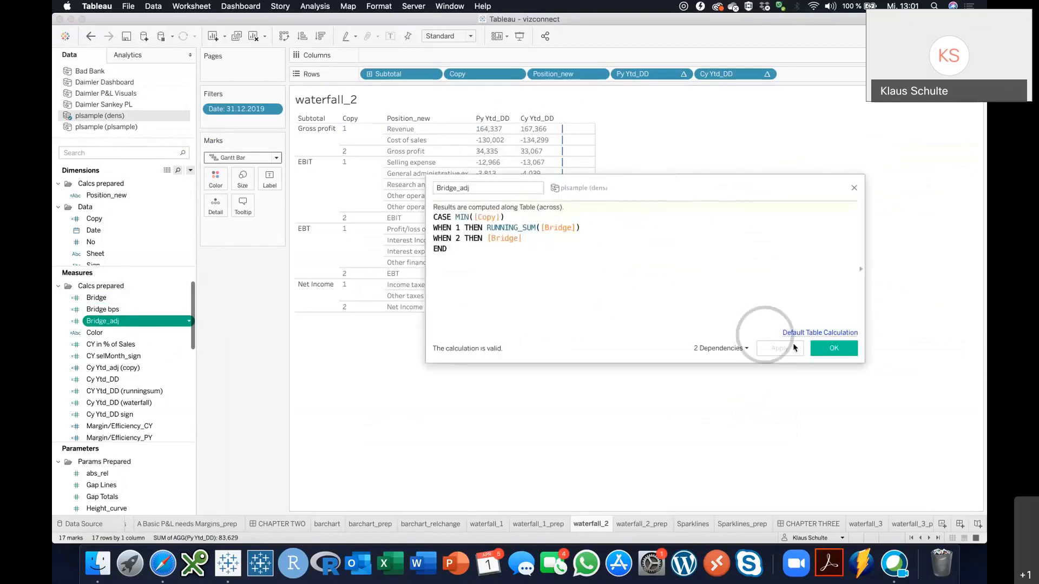
left_click(837, 350)
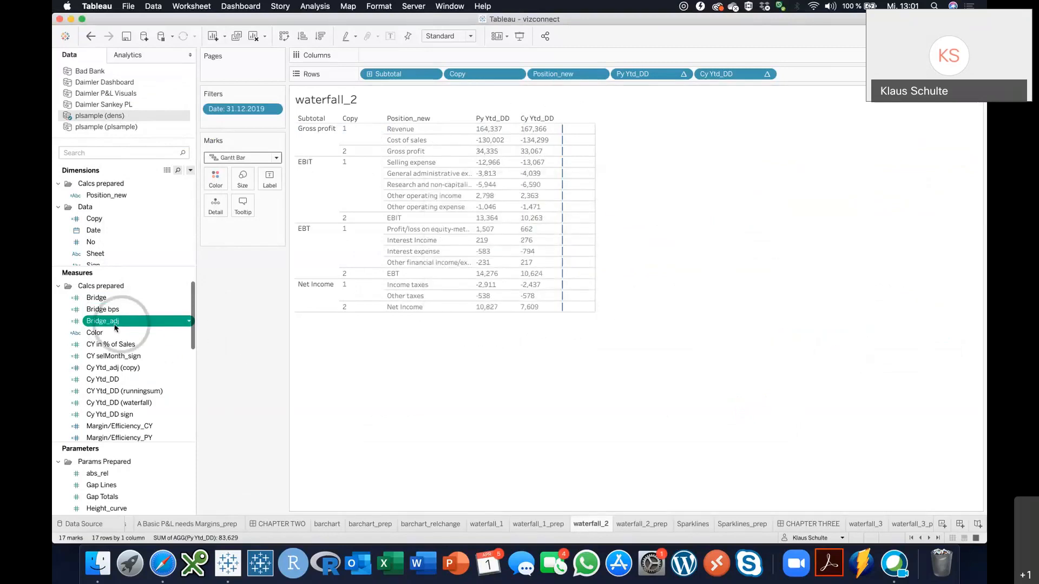
Step: Put Bridge_adj on the columns and size the Gantt bars by the negated bridge, -[Bridge]
left_click_drag(115, 328, 406, 57)
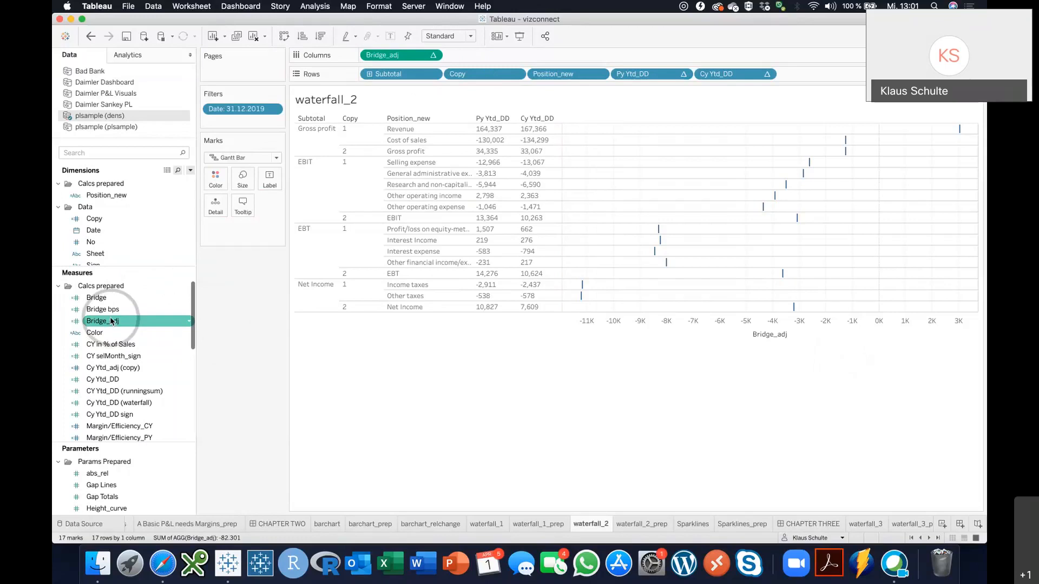
left_click_drag(106, 298, 242, 178)
double_click(216, 227)
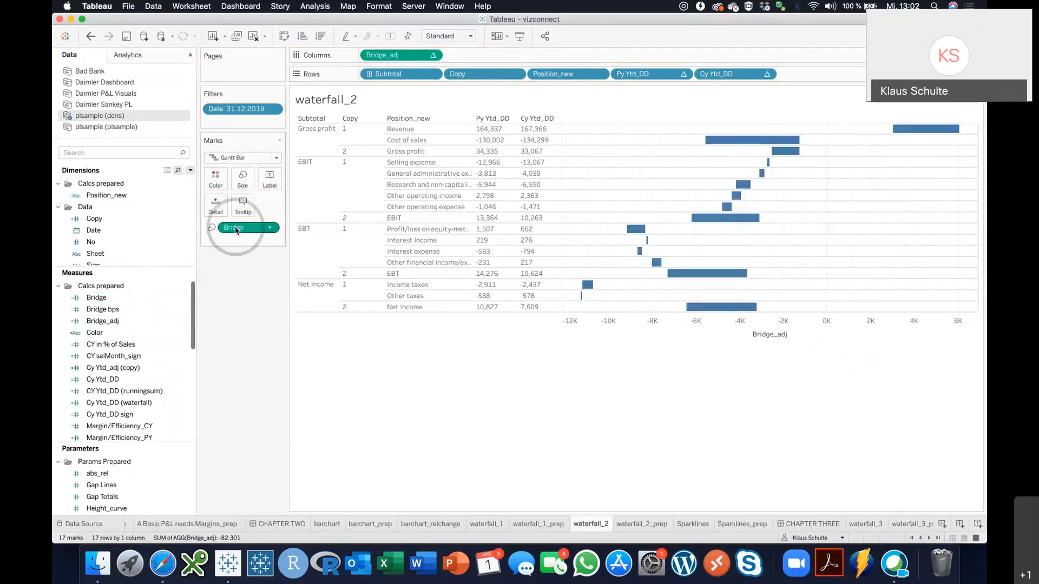
type("-[")
key("Return")
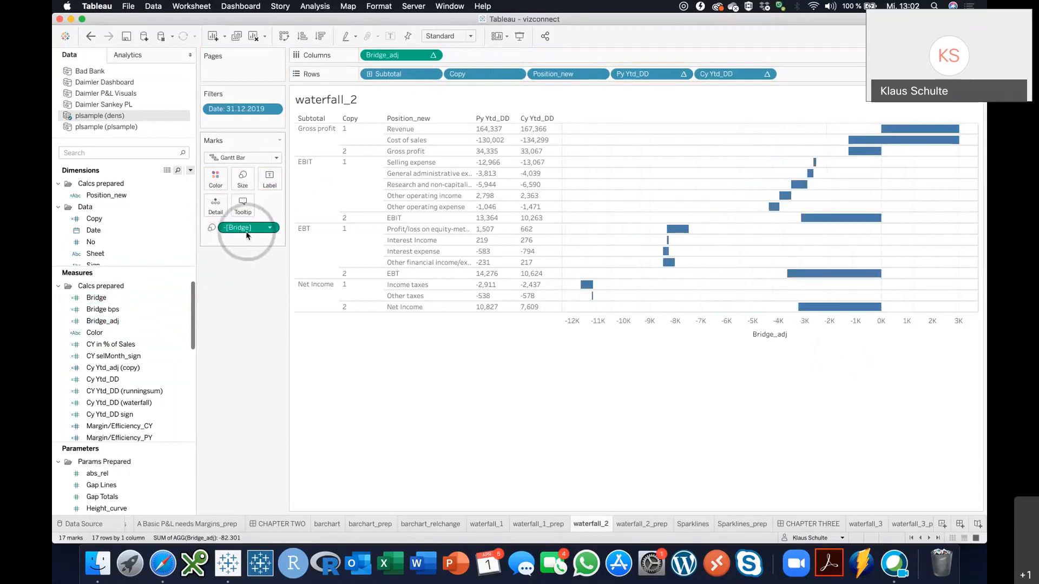
Step: Compute the Bridge_adj nested calculation along Subtotal and Position_new as specific dimensions, moving Position_new above Copy and excluding Copy
mouse_move(247, 234)
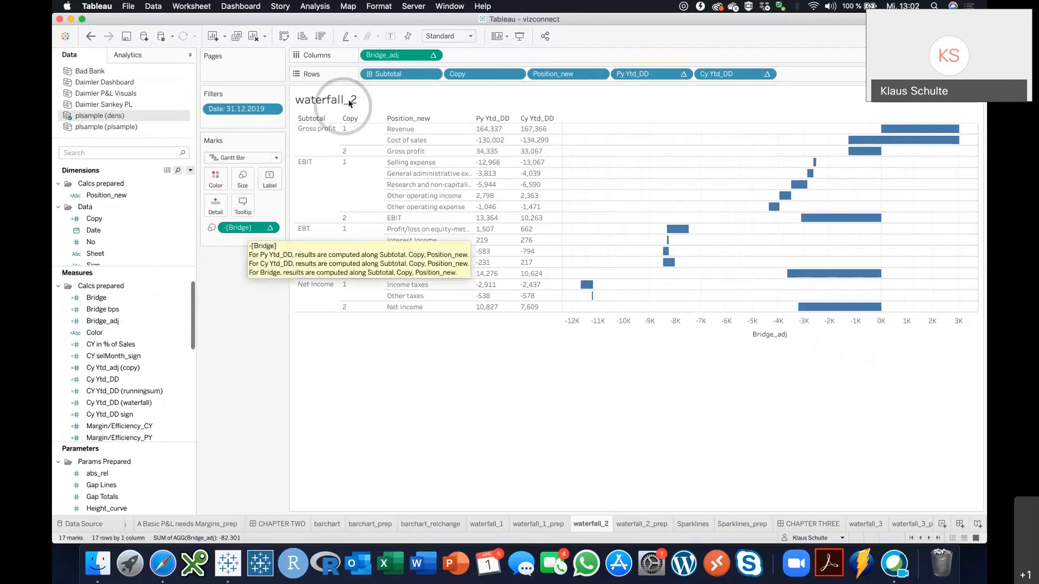
left_click(433, 56)
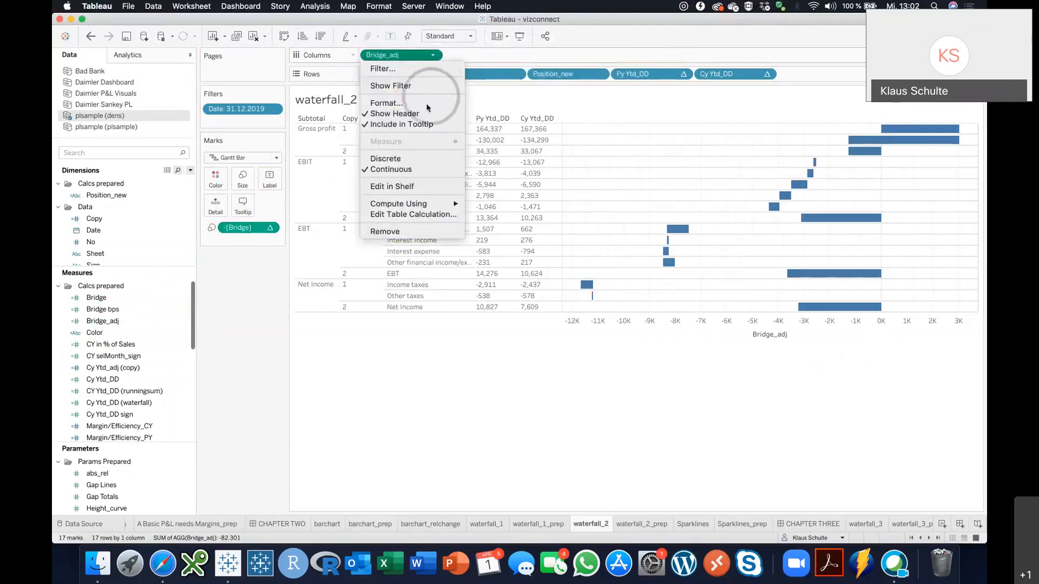
left_click(411, 215)
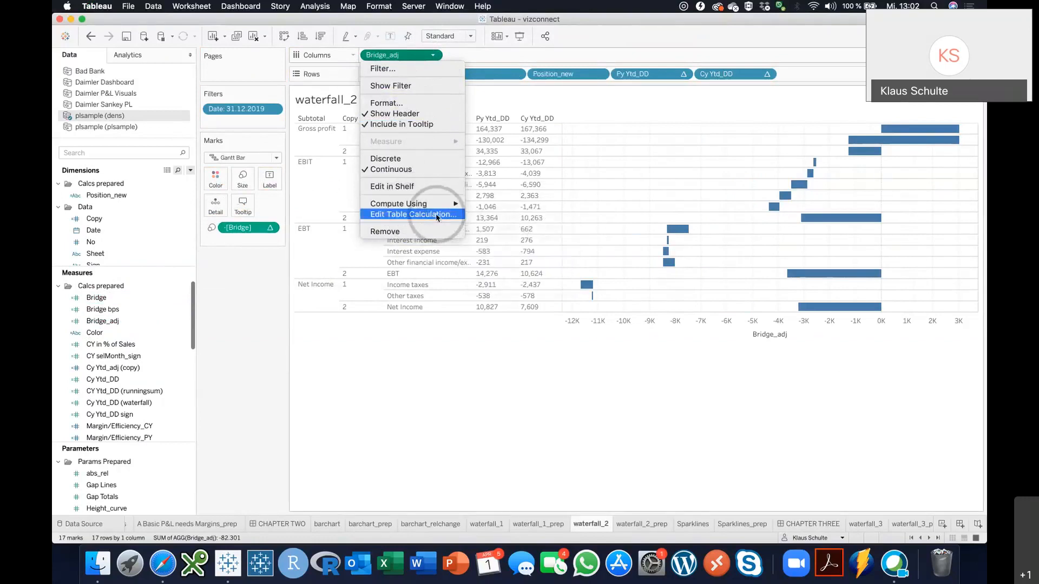
left_click(447, 214)
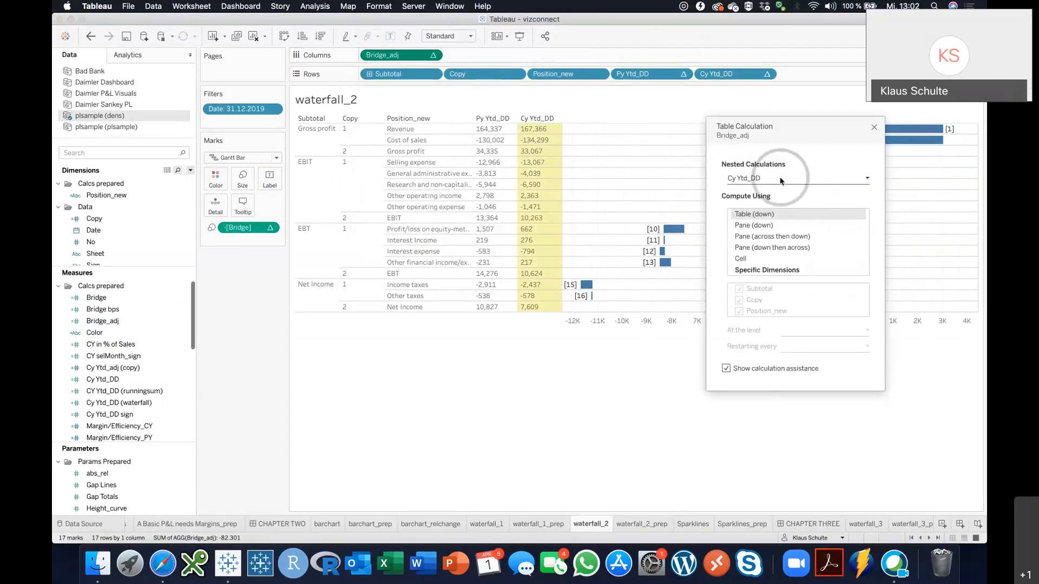
left_click(781, 180)
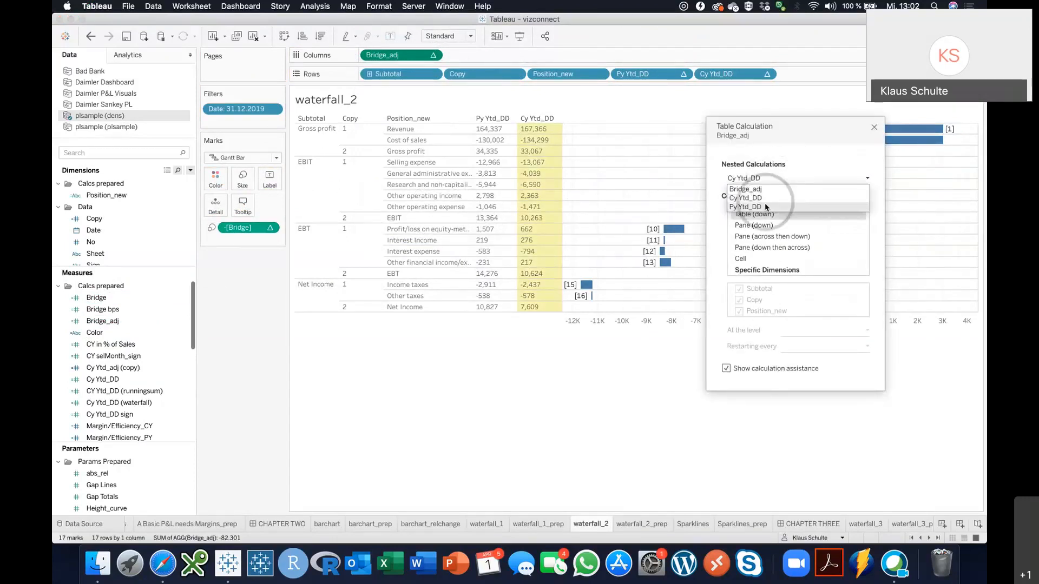
left_click(766, 207)
left_click(755, 179)
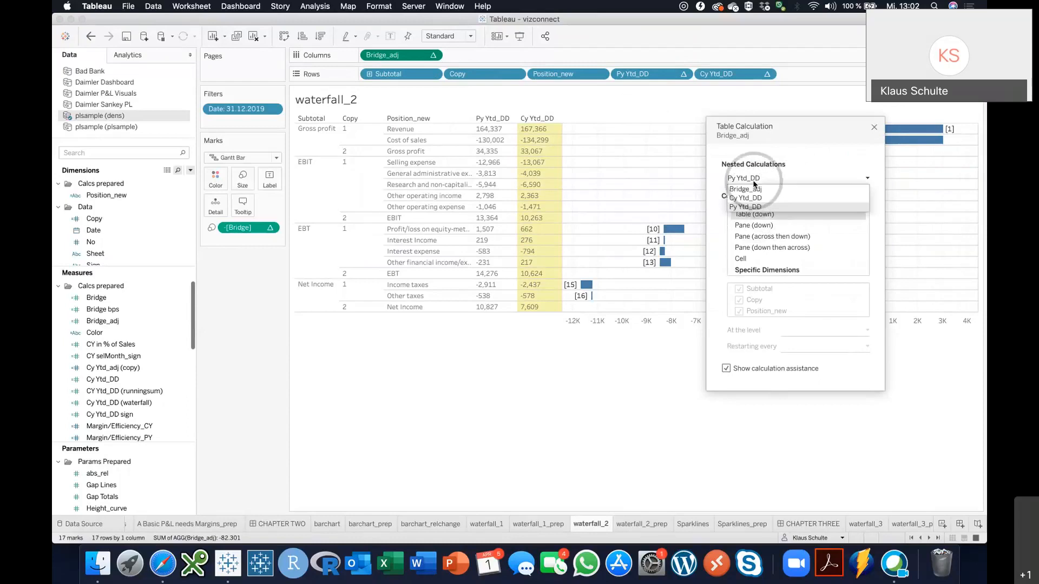
left_click(753, 189)
left_click(761, 270)
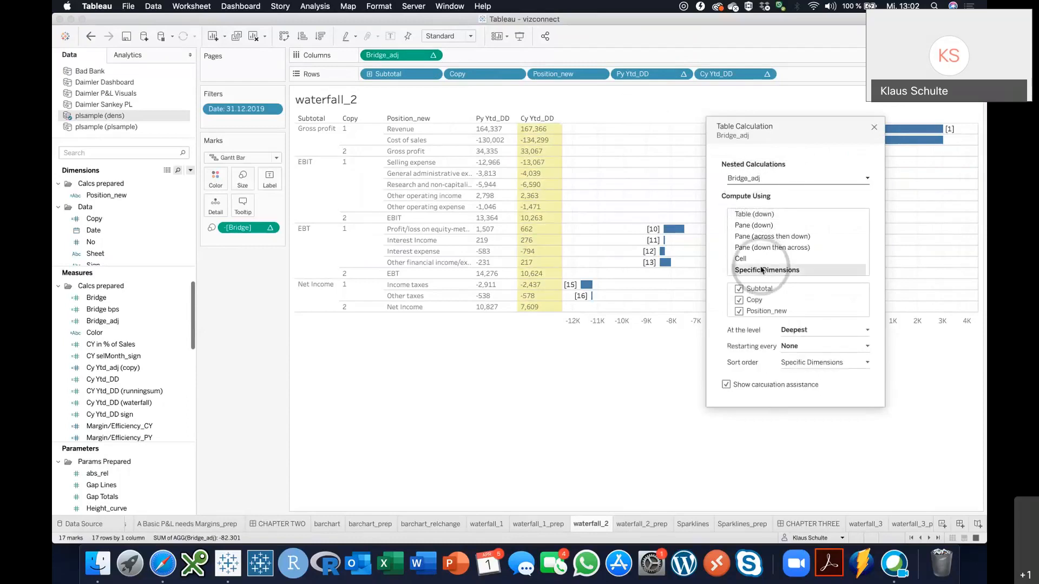
left_click_drag(764, 310, 768, 299)
left_click(739, 311)
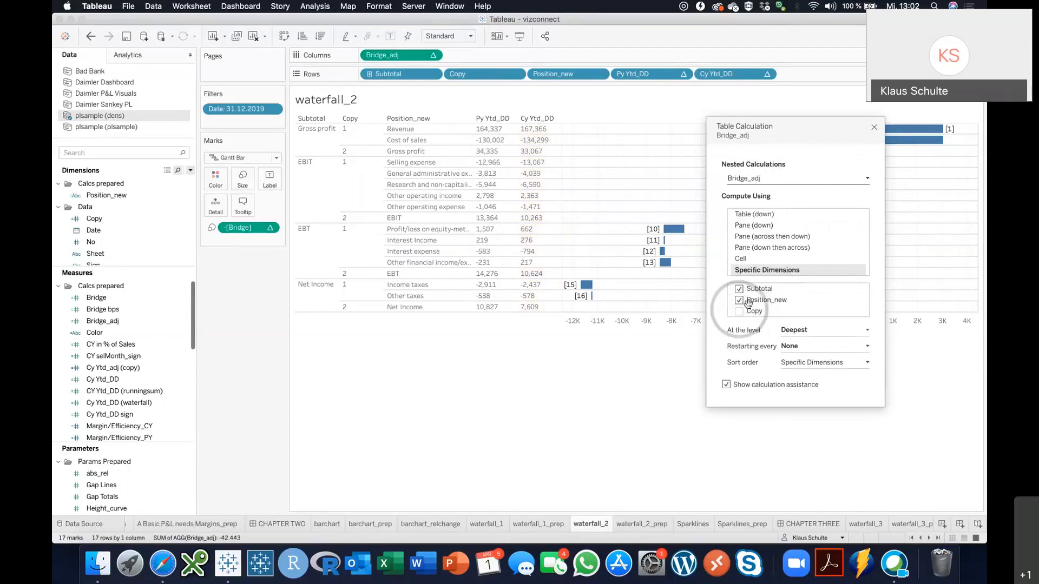
left_click(874, 128)
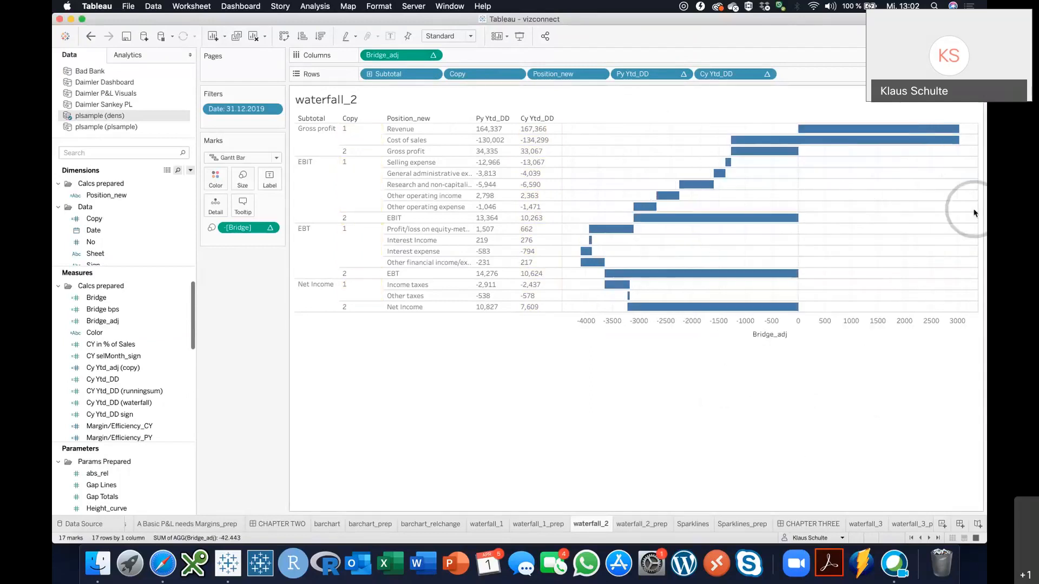
Step: Narrow the waterfall chart's bar area and increase the height of its rows
left_click_drag(977, 210, 805, 205)
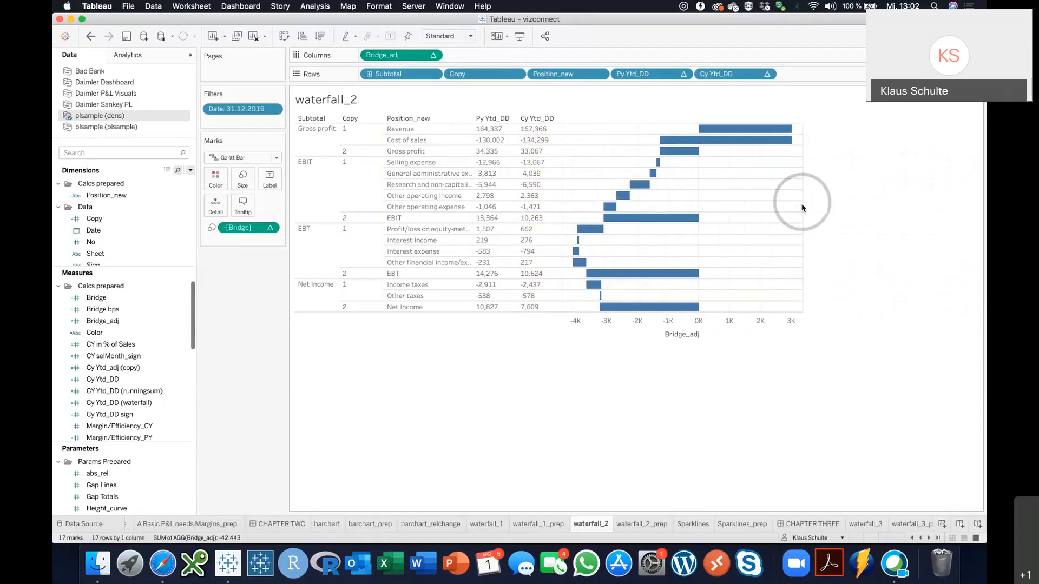
left_click_drag(804, 210, 745, 205)
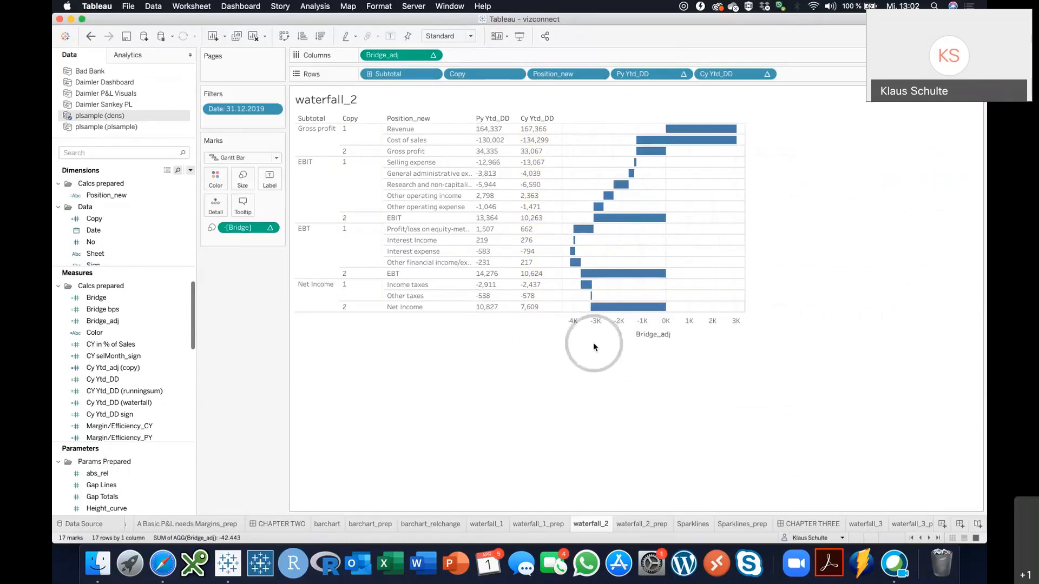
left_click_drag(594, 342, 593, 389)
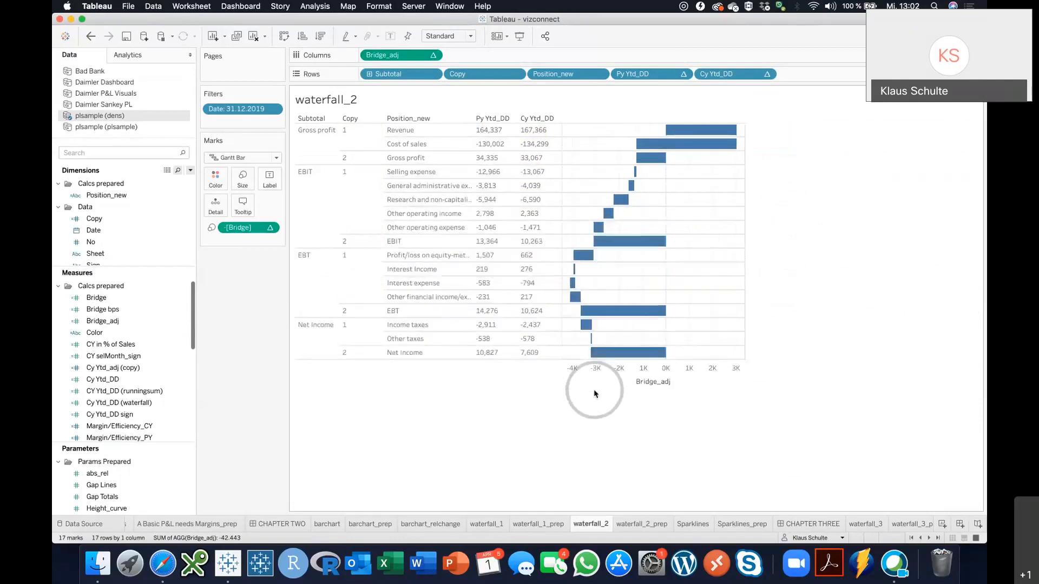
left_click(428, 226)
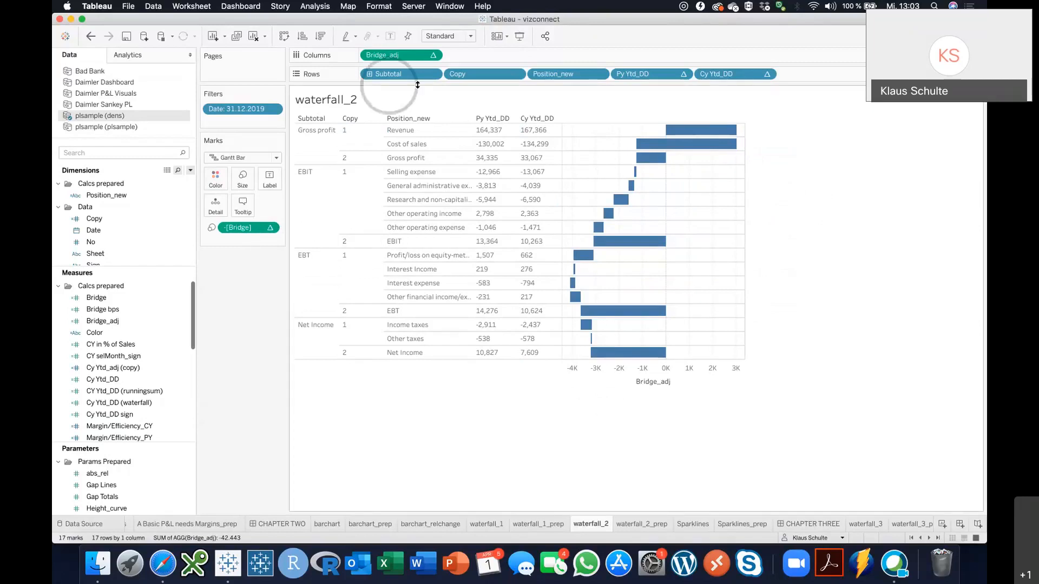
Step: Hide the Subtotal and Copy headers in the waterfall view
left_click(434, 74)
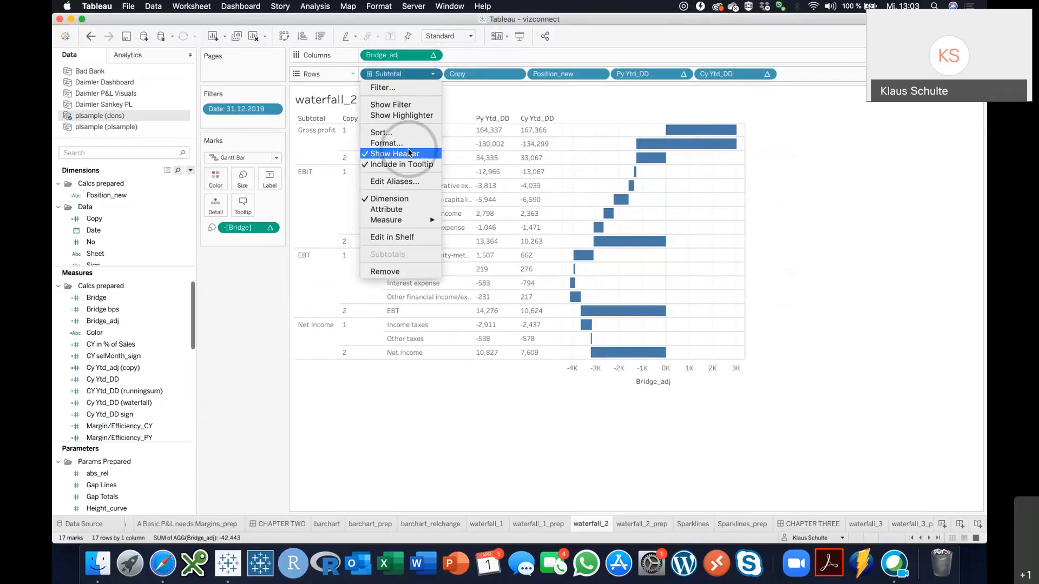
left_click(408, 146)
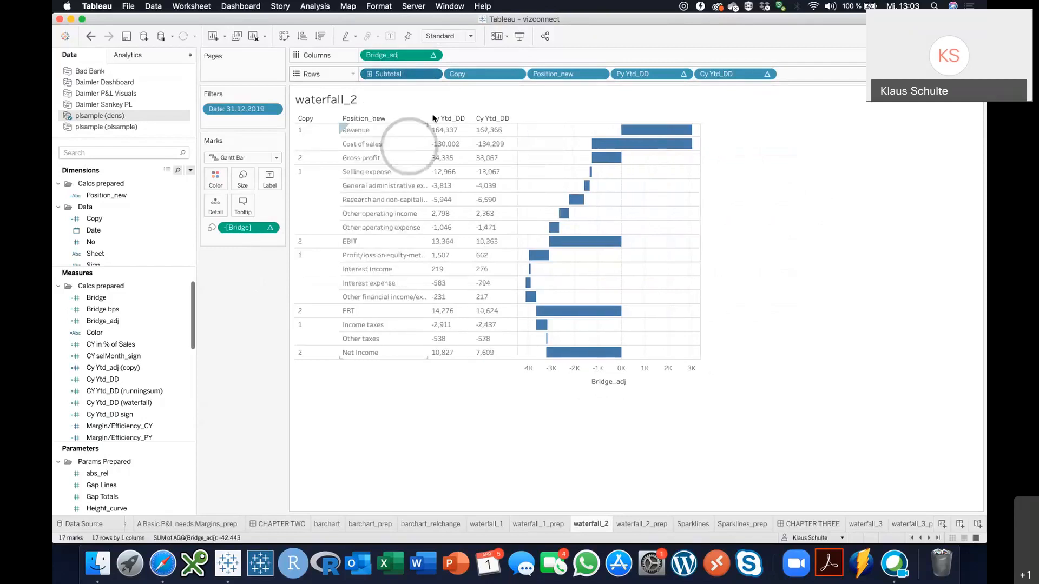
left_click(516, 74)
left_click(478, 153)
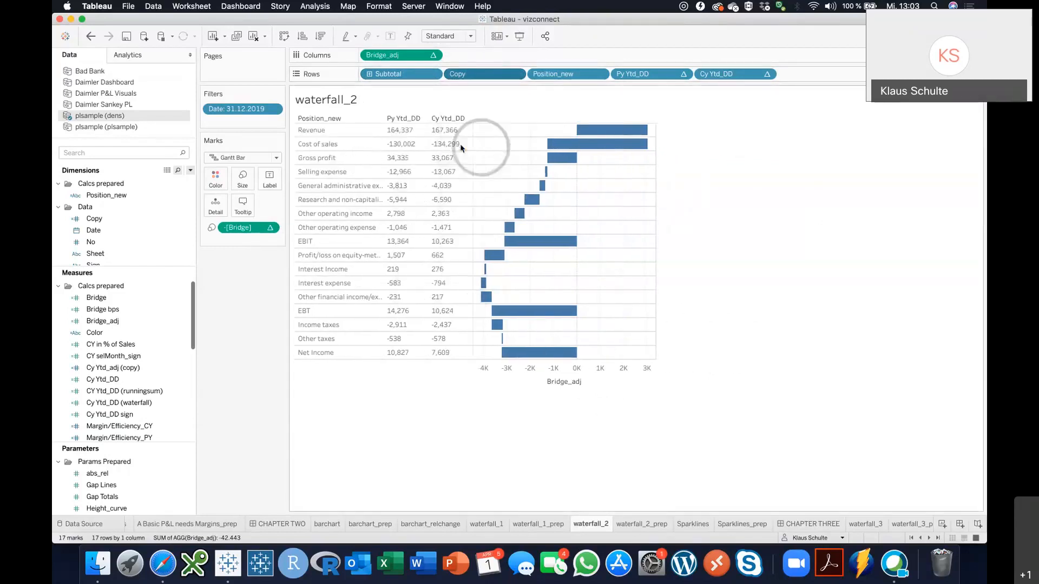
Step: Format the shading with row banding, adjusting level and band size so that only the subtotal rows are shaded
right_click(503, 161)
left_click(523, 218)
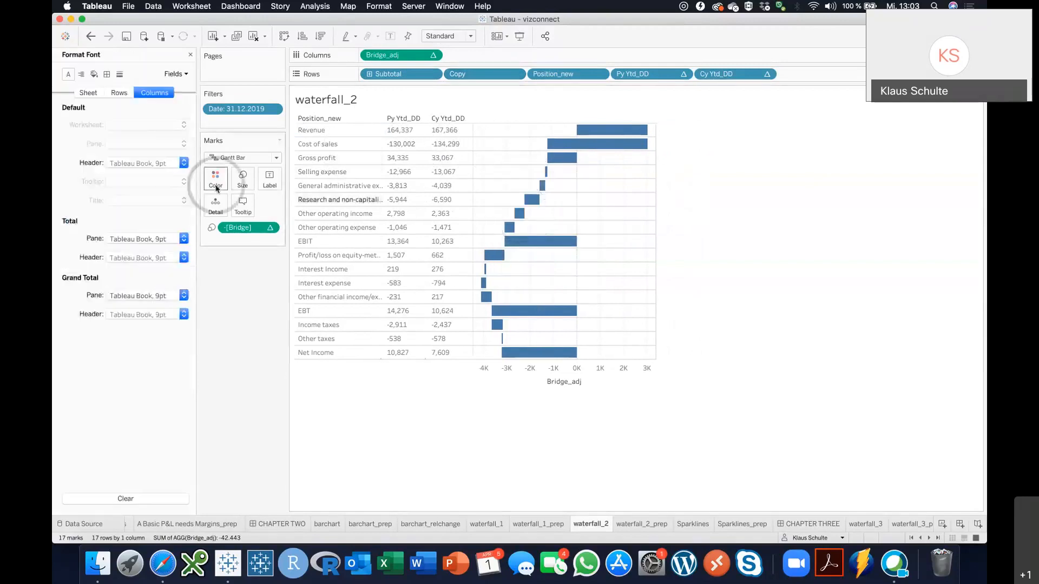
left_click(94, 75)
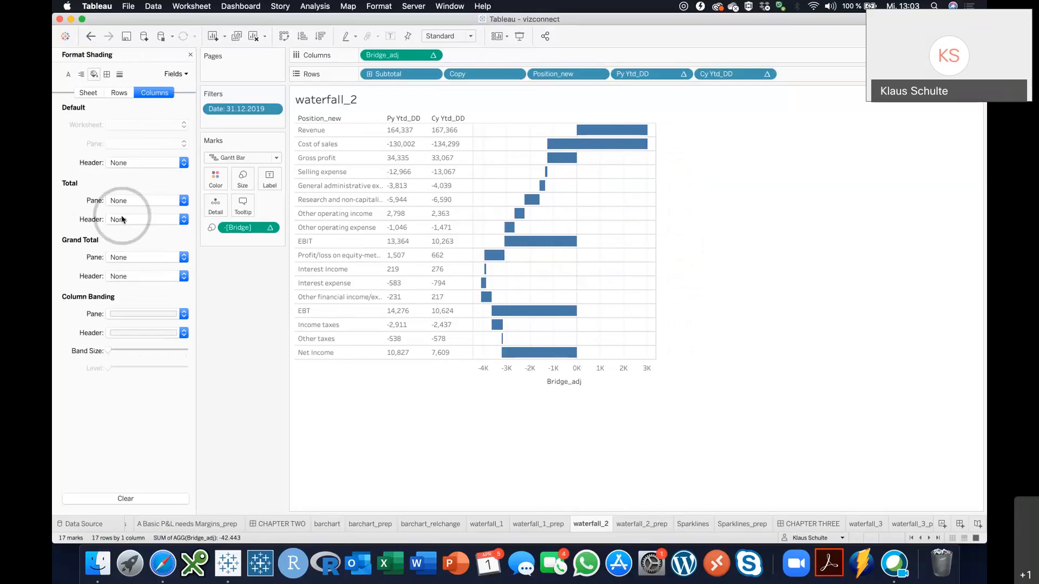
left_click(119, 92)
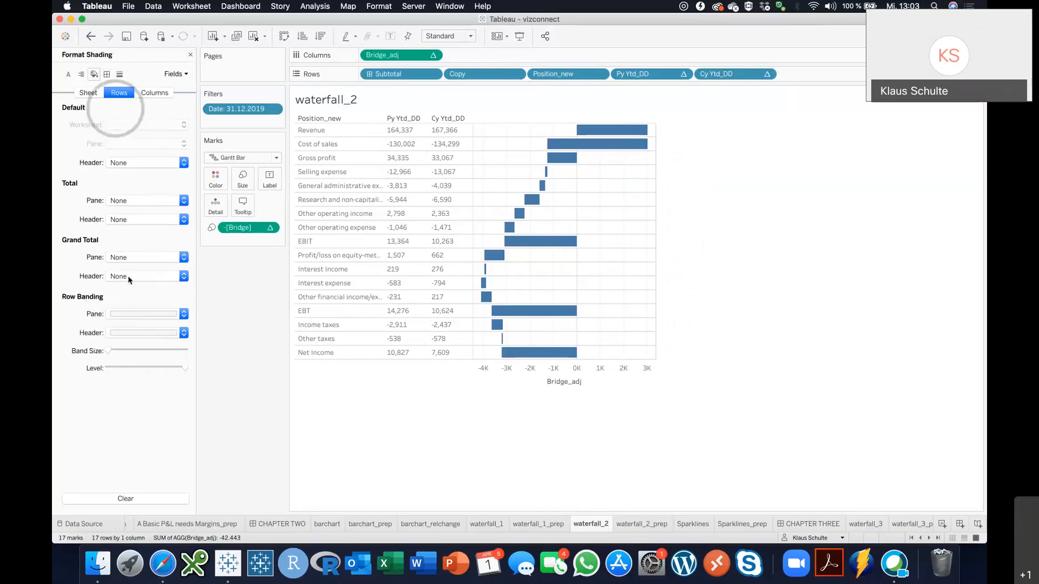
left_click(126, 367)
left_click(126, 352)
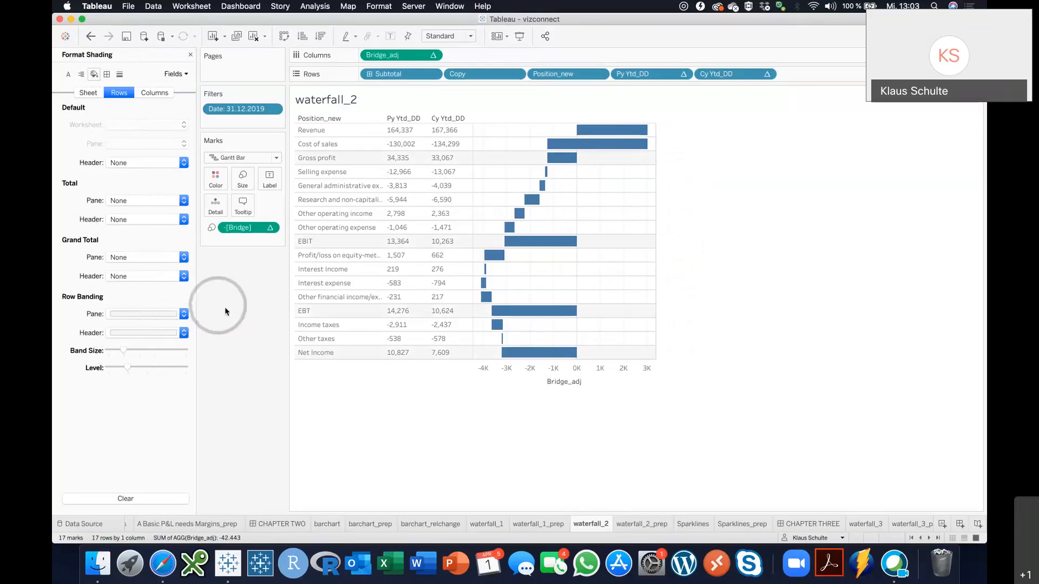
Step: Right-align the header values of the Py Ytd_DD and Cy Ytd_DD columns
right_click(399, 128)
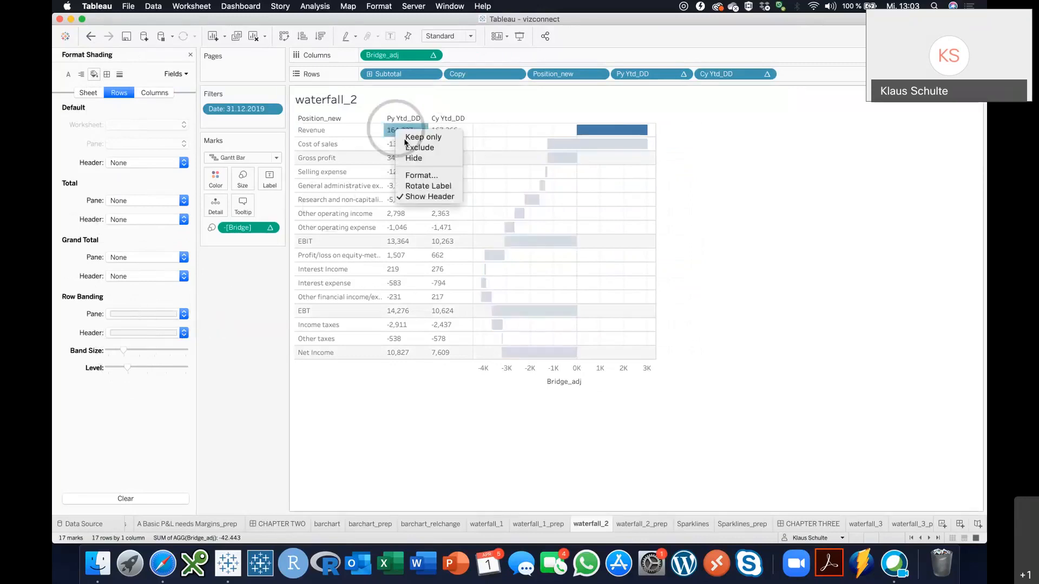
left_click(311, 157)
left_click(130, 143)
left_click(151, 195)
left_click(377, 157)
left_click(451, 130)
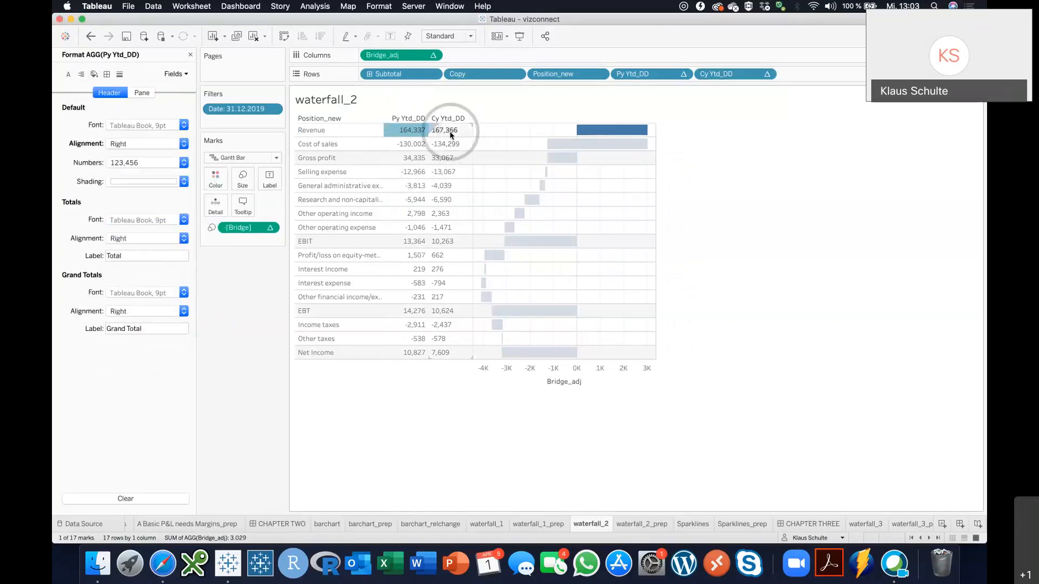
left_click(130, 143)
left_click(151, 195)
left_click(601, 194)
Step: Set the column grid lines to None
left_click(120, 74)
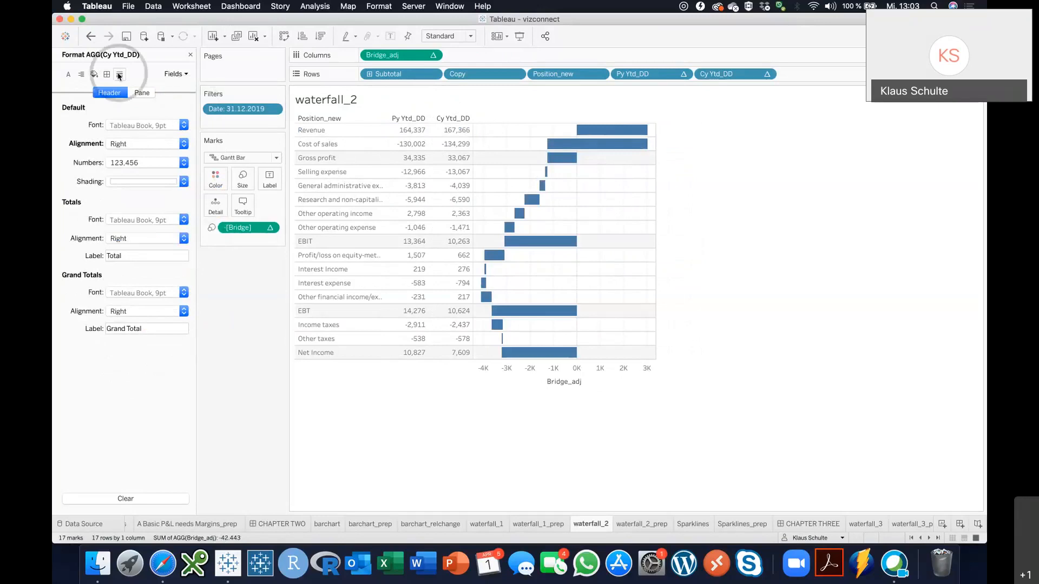
left_click(156, 93)
left_click(138, 124)
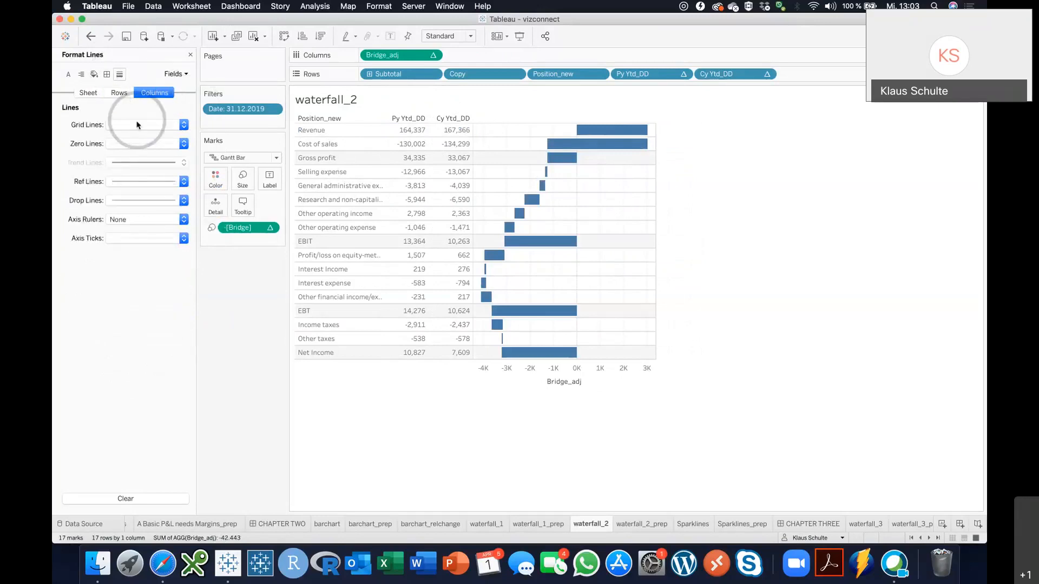
left_click(444, 374)
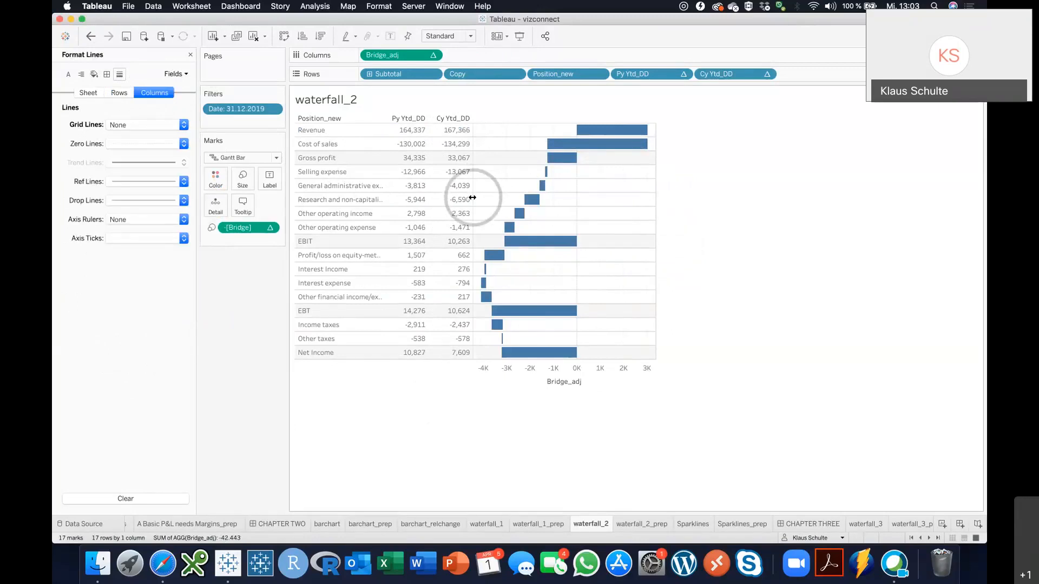
Step: Widen the Py Ytd_DD and Cy Ytd_DD columns slightly and close the formatting pane
left_click_drag(490, 198, 491, 198)
left_click_drag(427, 186, 439, 186)
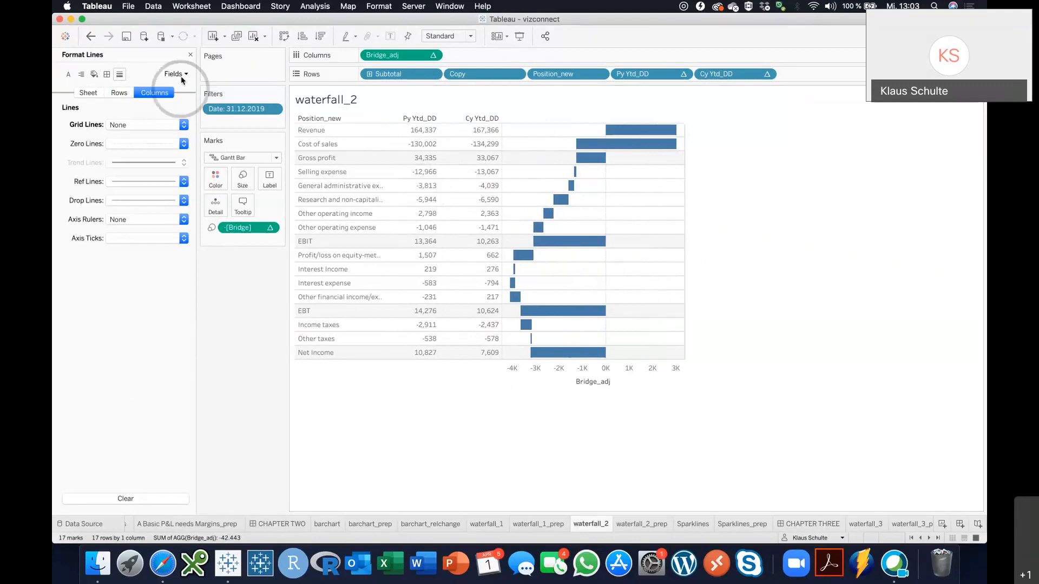
left_click(189, 55)
Step: Color the waterfall bars by whether the bridge is negative, using [Bridge]<0
left_click_drag(96, 298, 219, 184)
left_click_drag(247, 232, 247, 231)
double_click(247, 231)
type("<0")
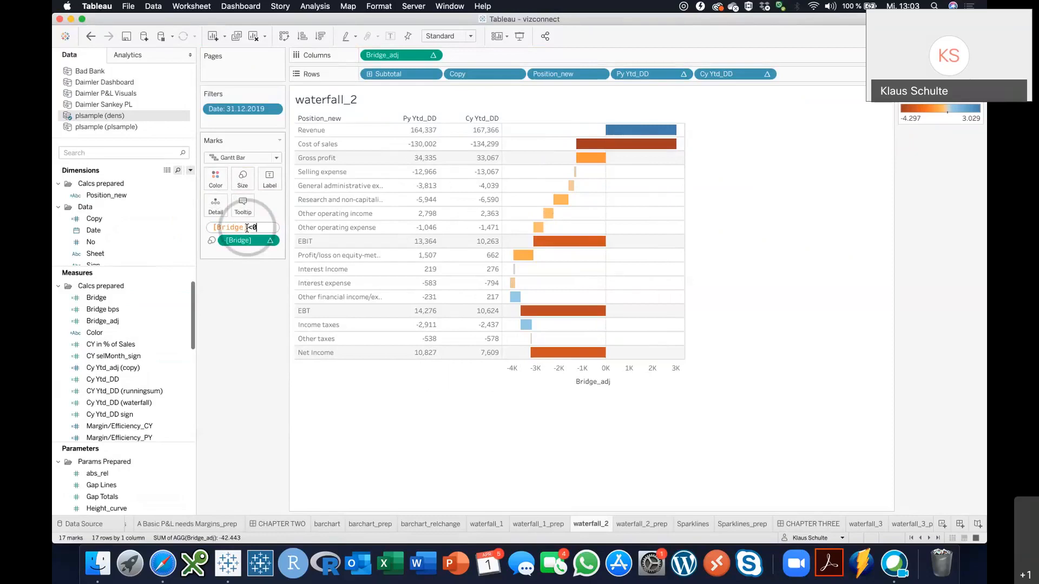
key("Return")
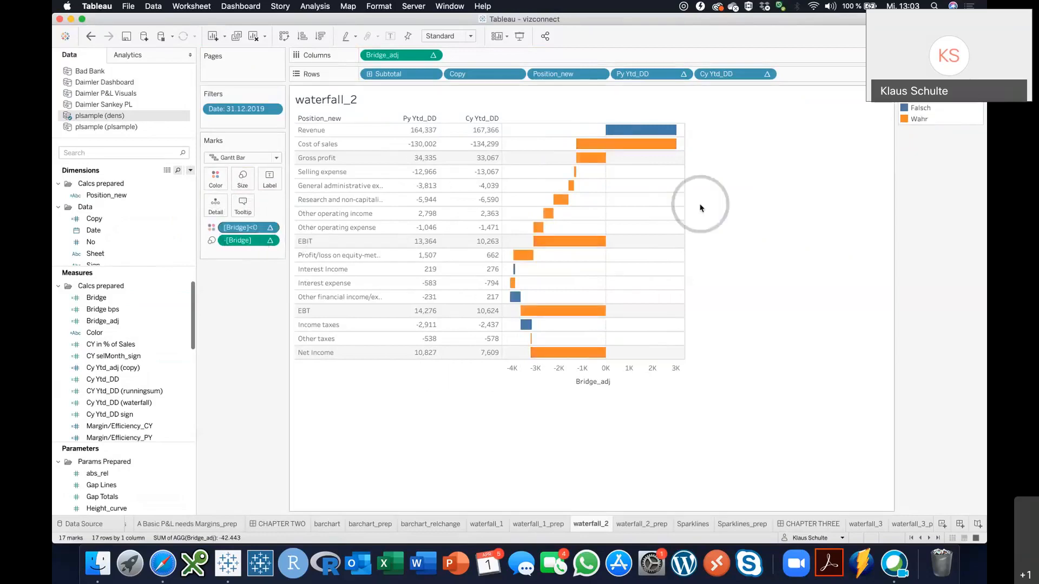
Step: Change the color of the negative-bridge bars (Wahr) to red
left_click(904, 120)
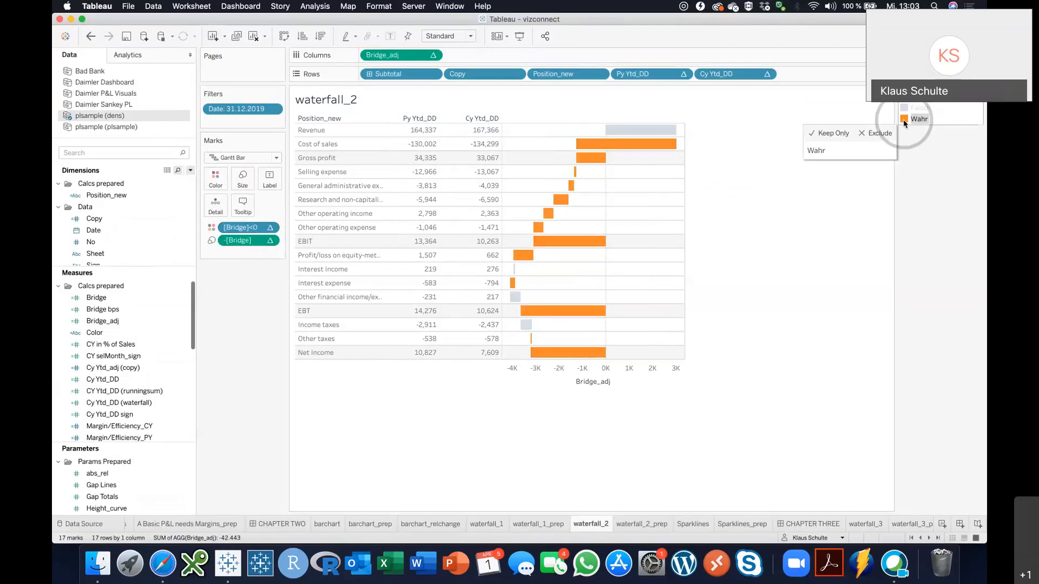
double_click(904, 120)
left_click(539, 273)
left_click(646, 388)
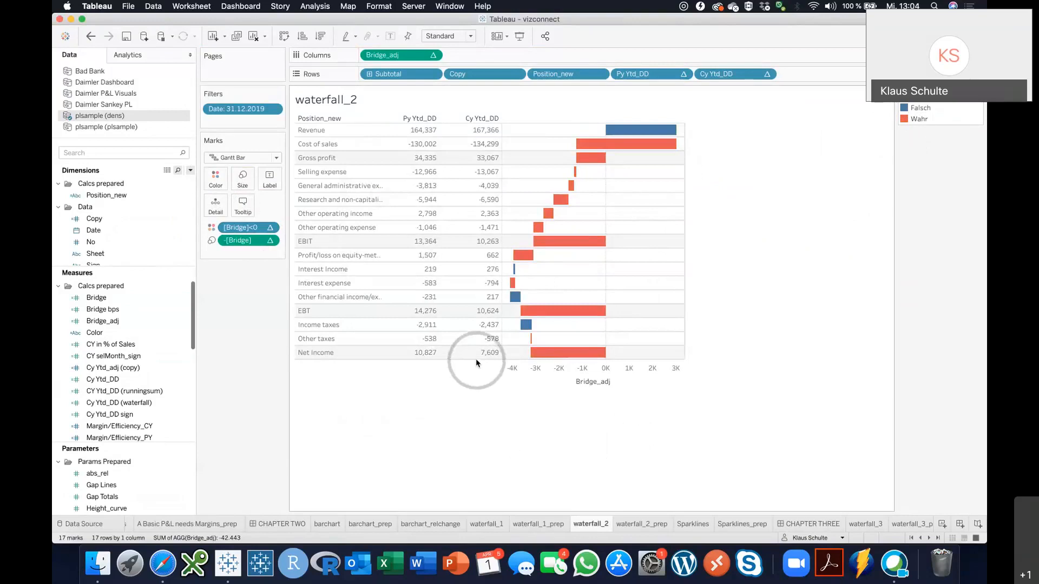
Step: Increase the row height, widen the Position_new column to fit the longer names, and narrow the waterfall chart
left_click_drag(476, 359, 476, 385)
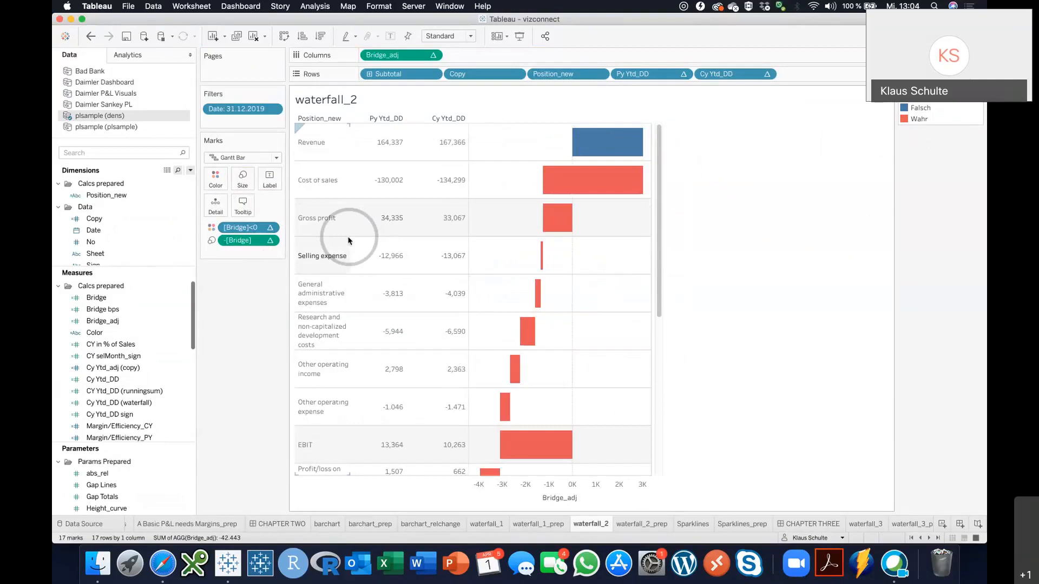
left_click_drag(348, 236, 438, 166)
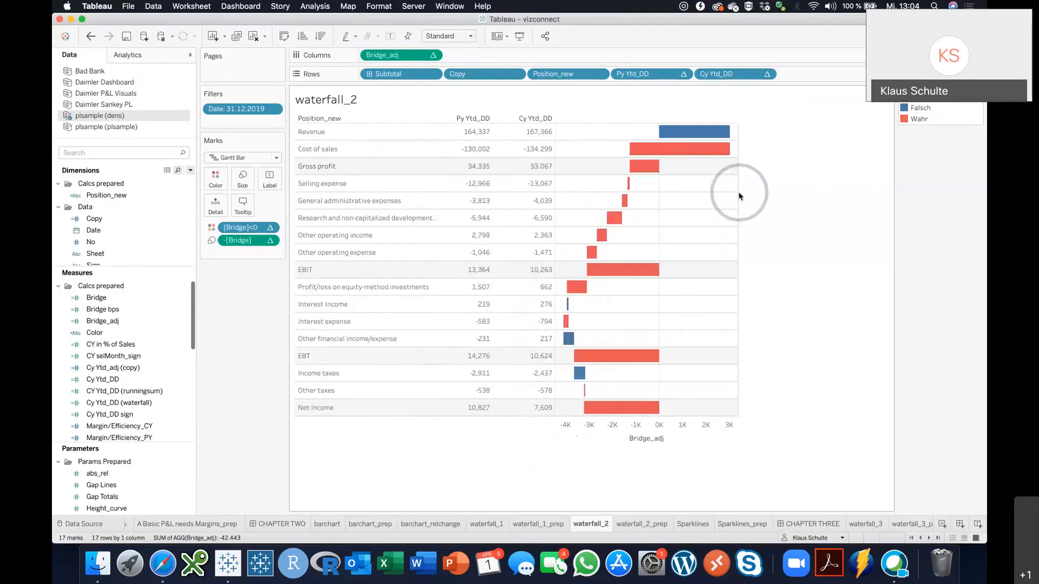
left_click_drag(738, 196, 652, 205)
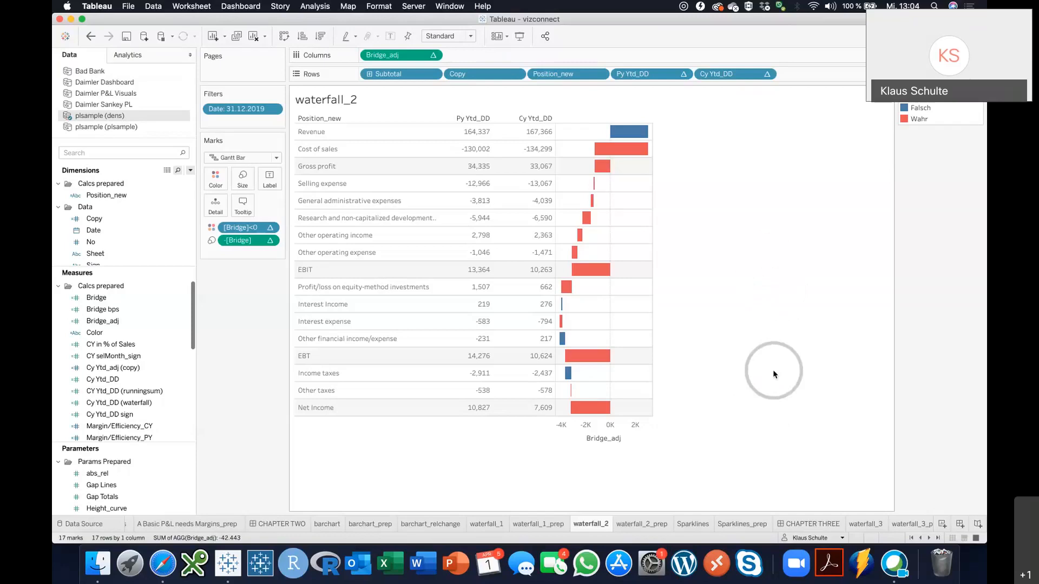
Step: In the Sparklines_prep sheet, remove the Margin/Efficiency_PY and Margin/Efficiency_CY columns from the rows
left_click(731, 526)
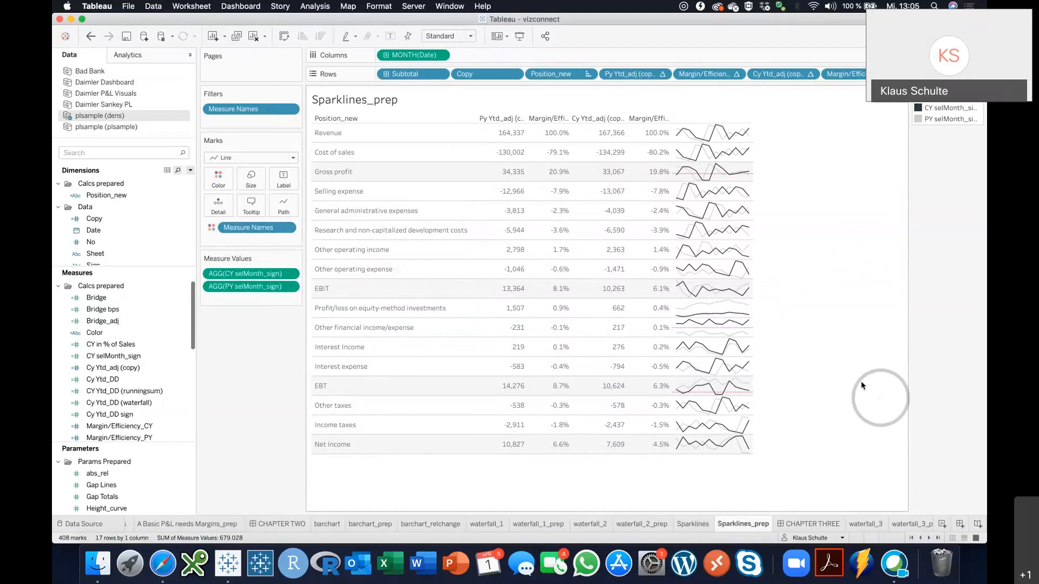
mouse_move(711, 136)
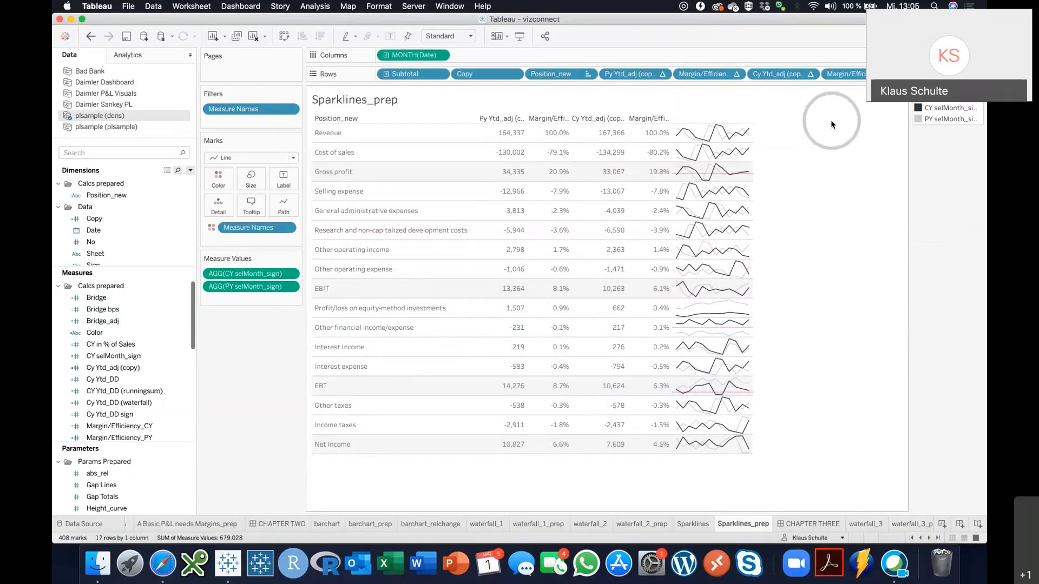
left_click_drag(710, 77, 707, 28)
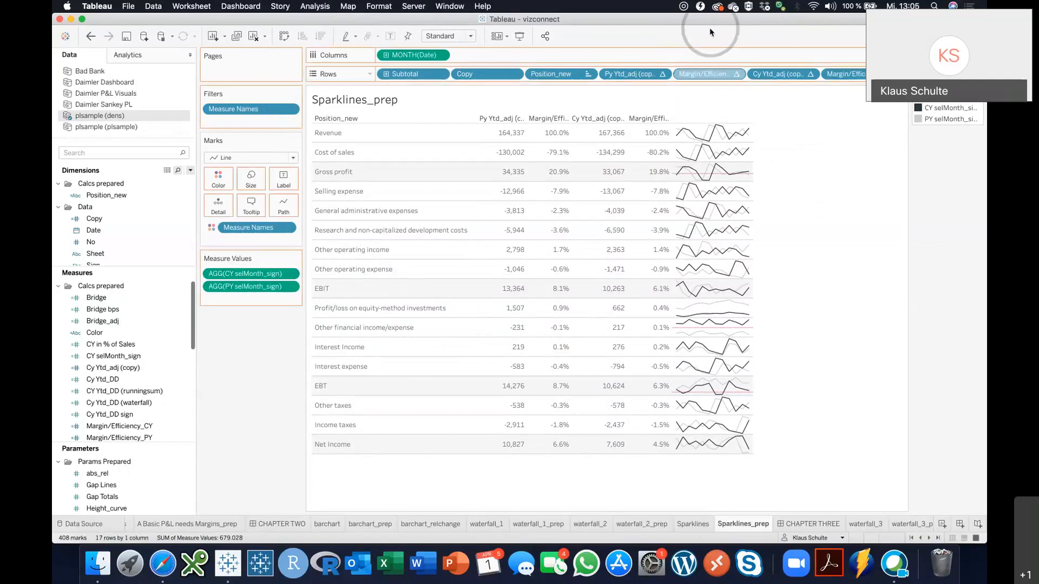
left_click_drag(828, 74, 818, 33)
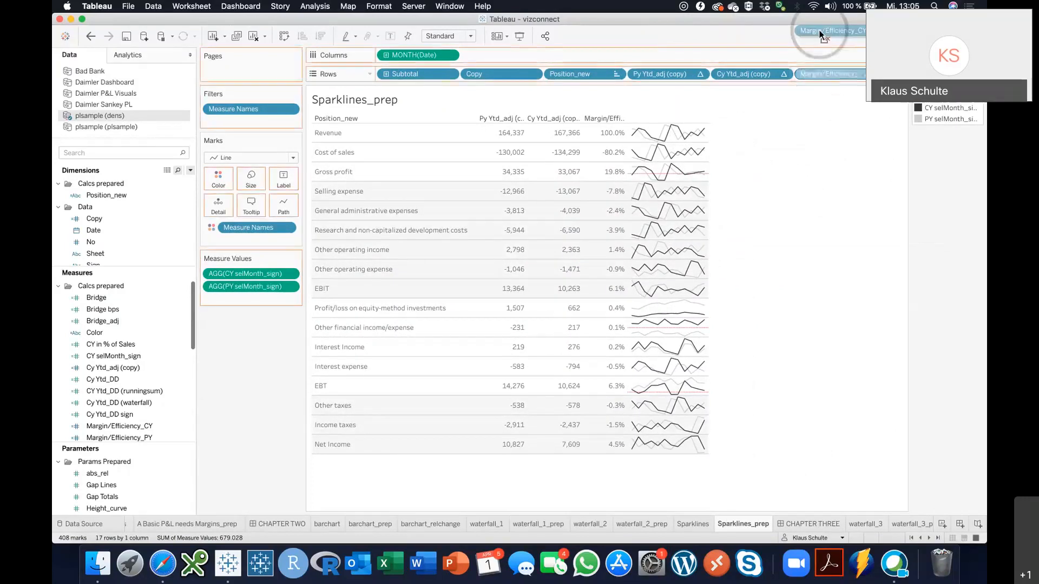
left_click(790, 215)
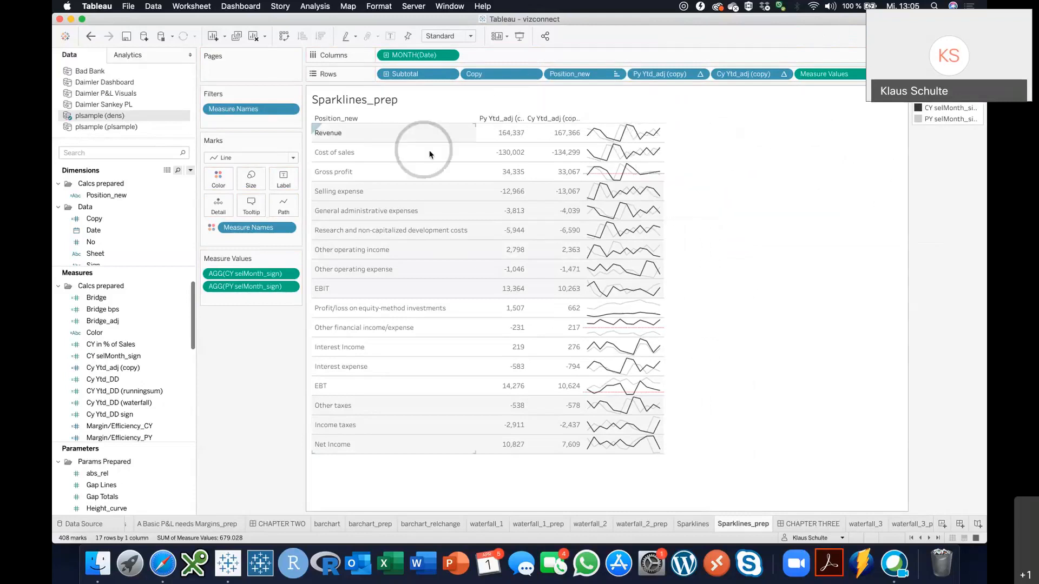
Step: Adjust the row banding of the sparkline table so that only the subtotal rows are shaded
right_click(404, 172)
left_click(428, 215)
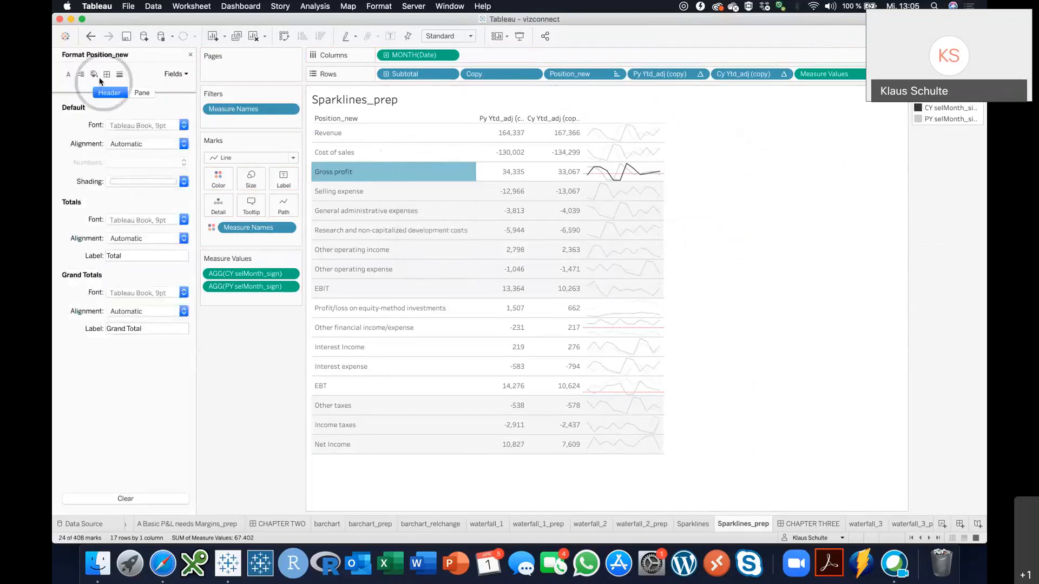
left_click(94, 74)
left_click(124, 356)
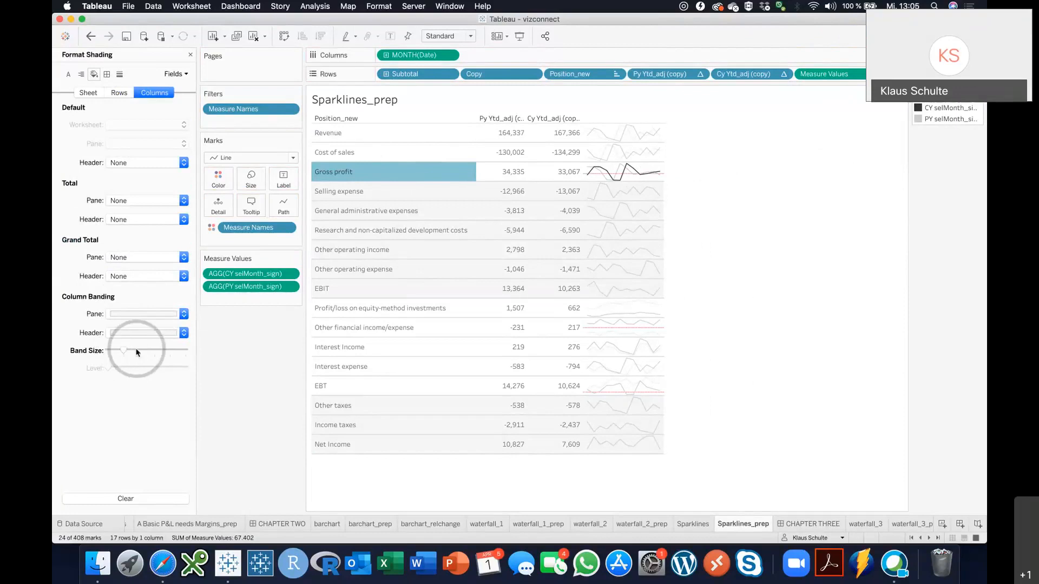
left_click(215, 398)
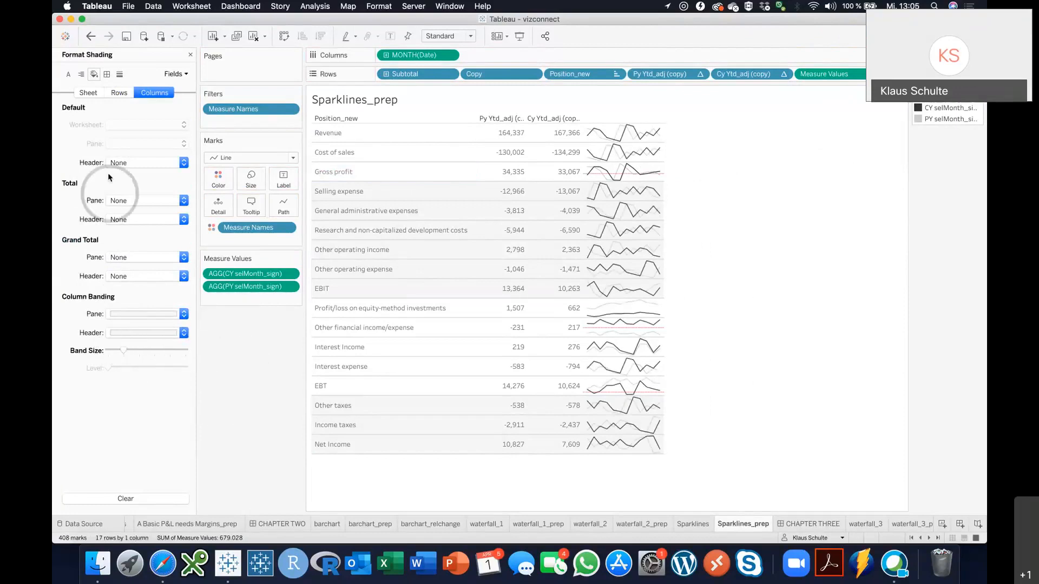
left_click(119, 92)
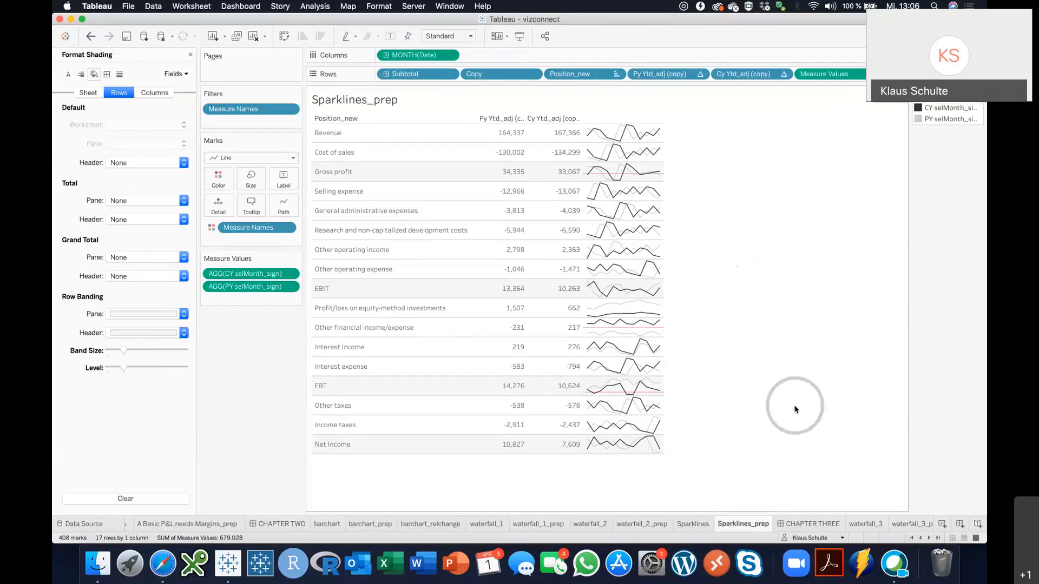
Step: Show the CHAPTER THREE dashboard in presentation mode
left_click(796, 526)
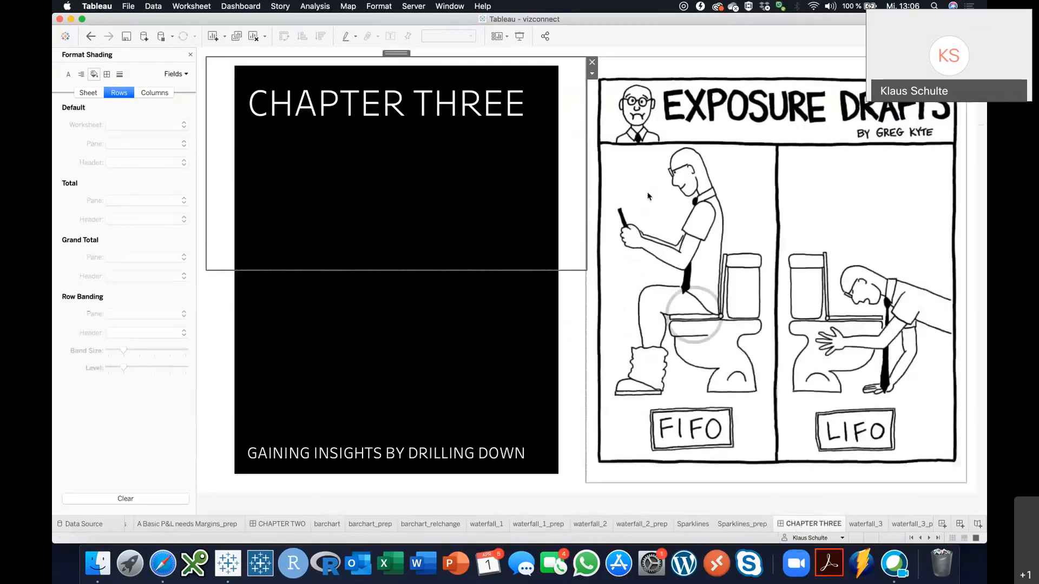
left_click(517, 39)
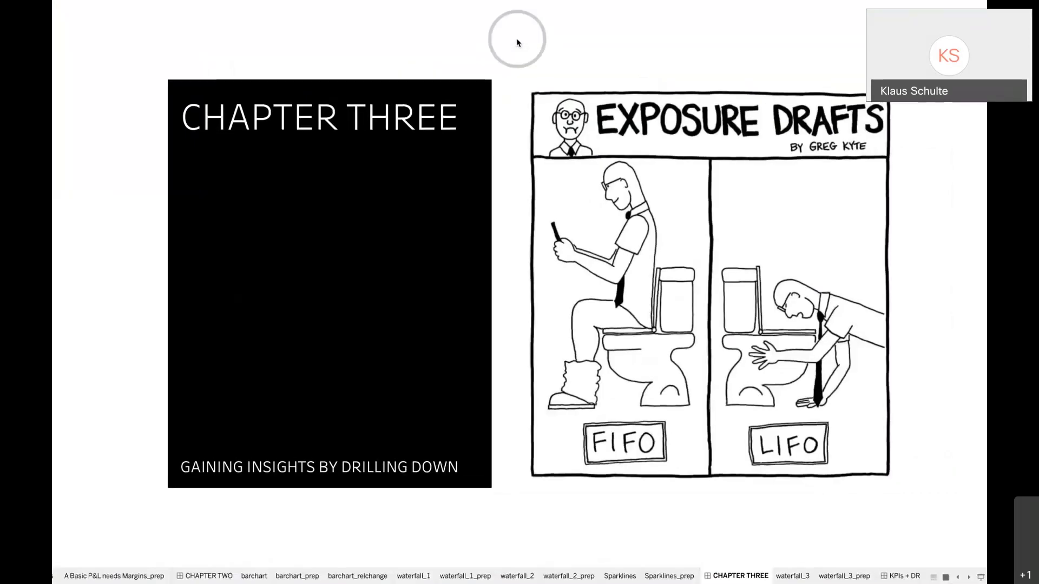
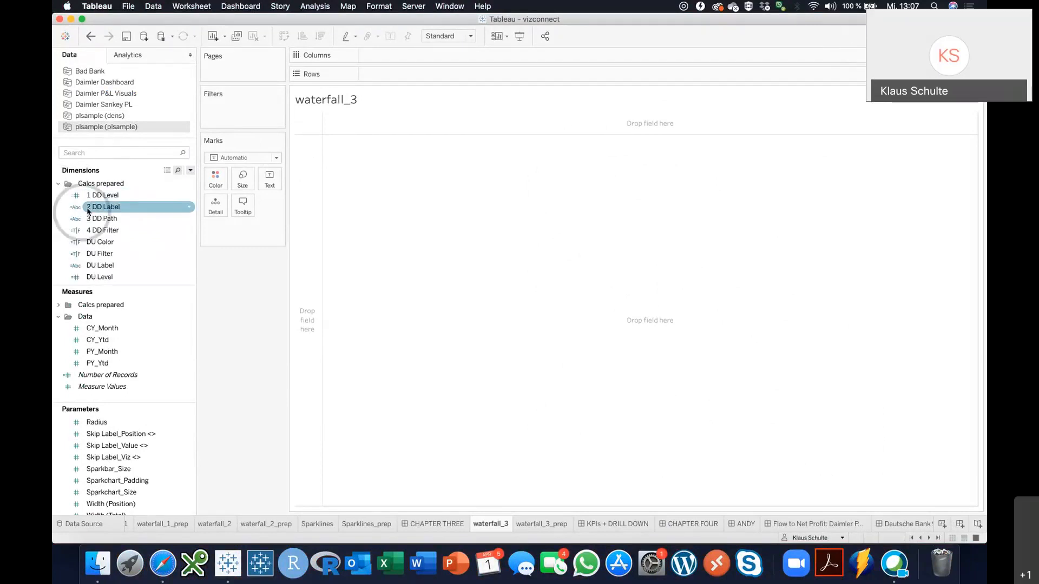
Step: In the waterfall_3 sheet, locate the Level_prep parameter and review its data type, current value and allowable values
left_click(109, 195)
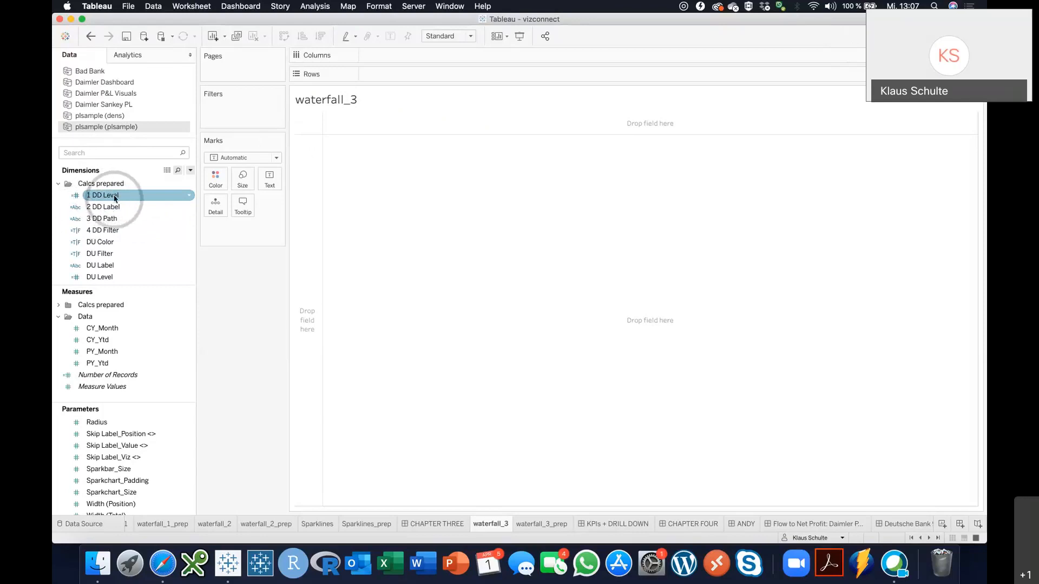
left_click(120, 230)
left_click(135, 458)
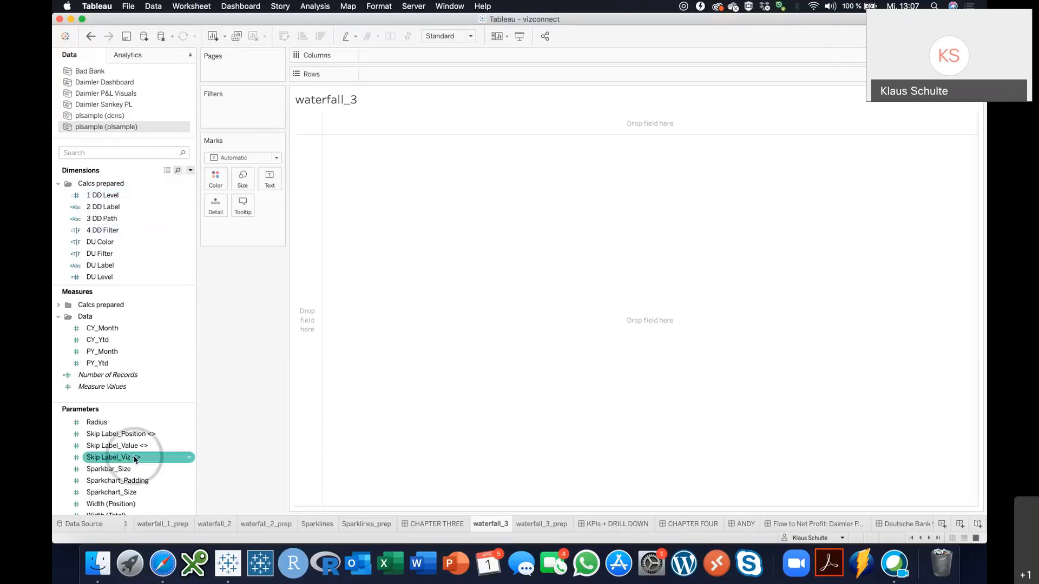
scroll(135, 459, "up", 5)
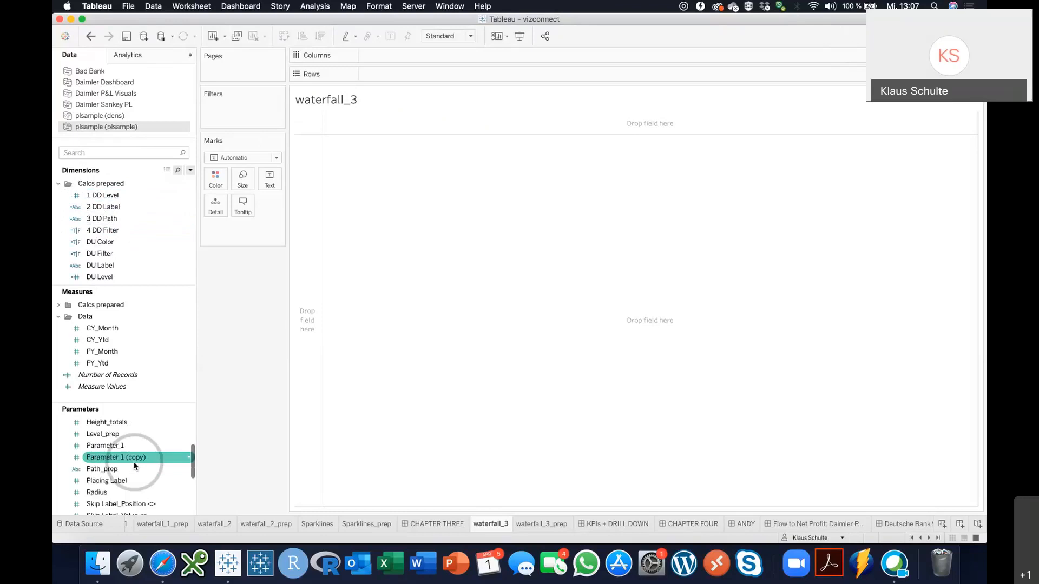
left_click(110, 433)
right_click(111, 434)
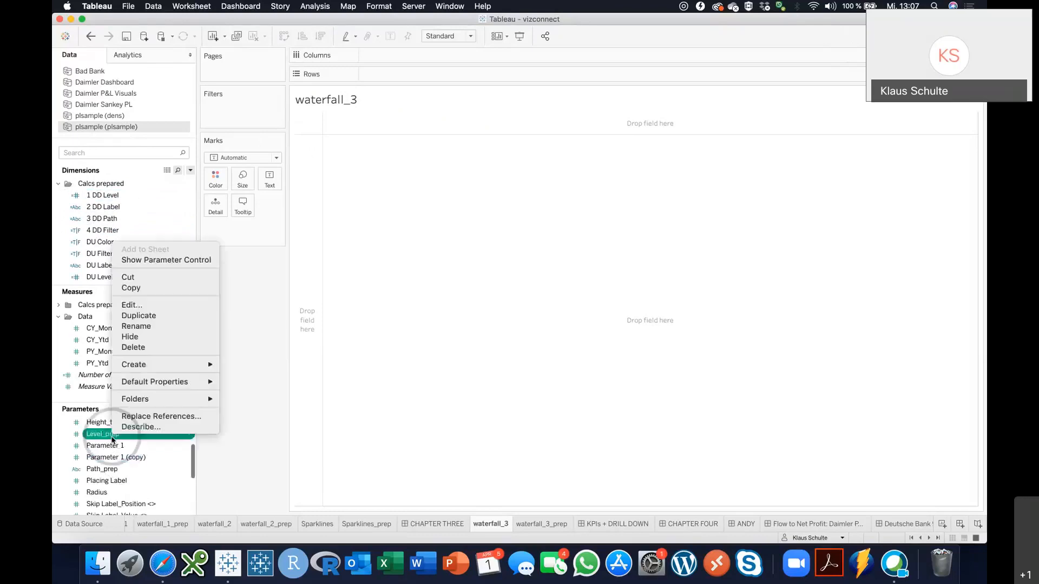
left_click(138, 304)
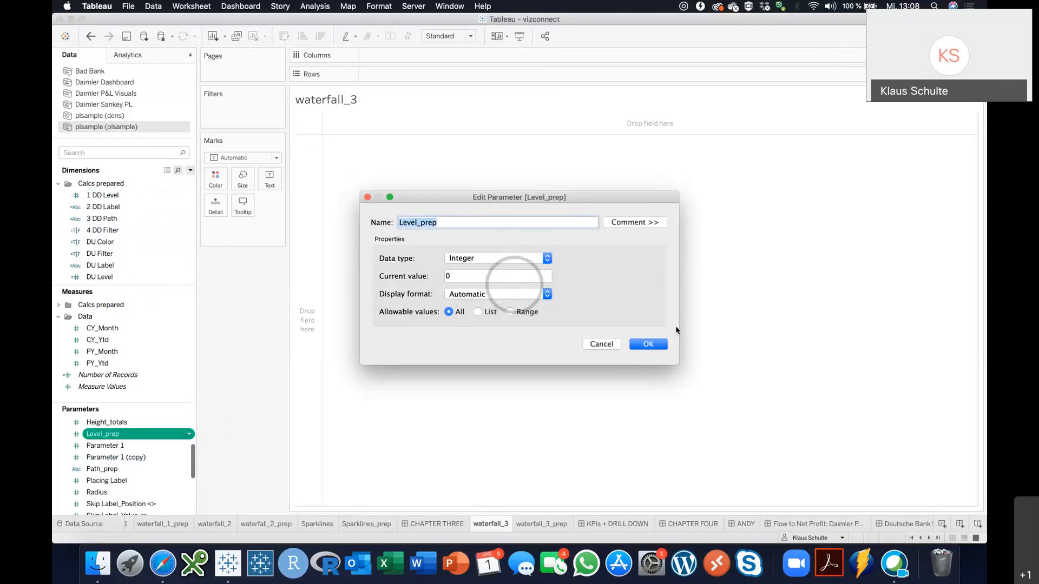
left_click(649, 344)
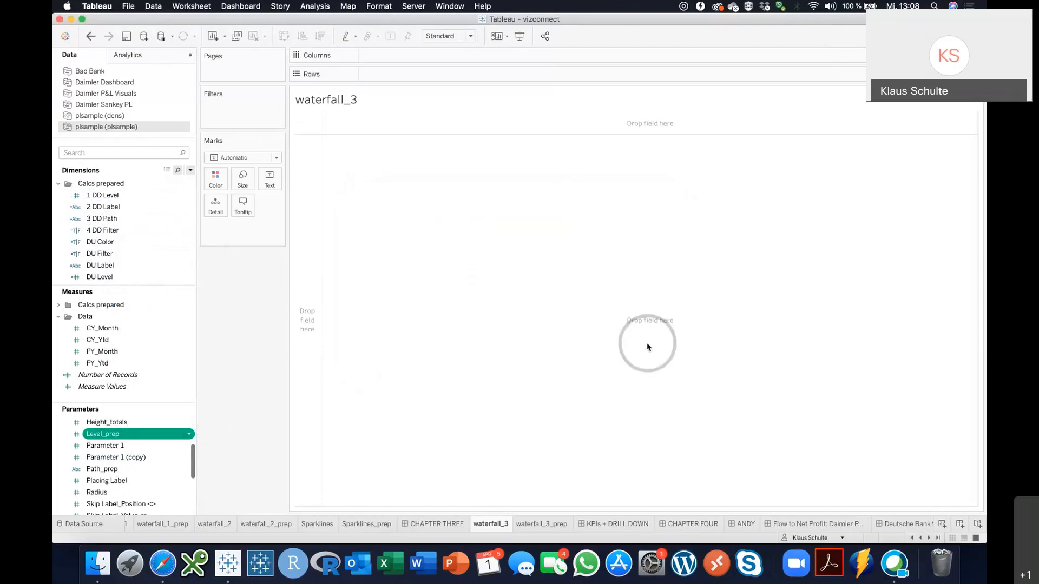
Step: Review the data type and current value of the Path_prep parameter
right_click(113, 468)
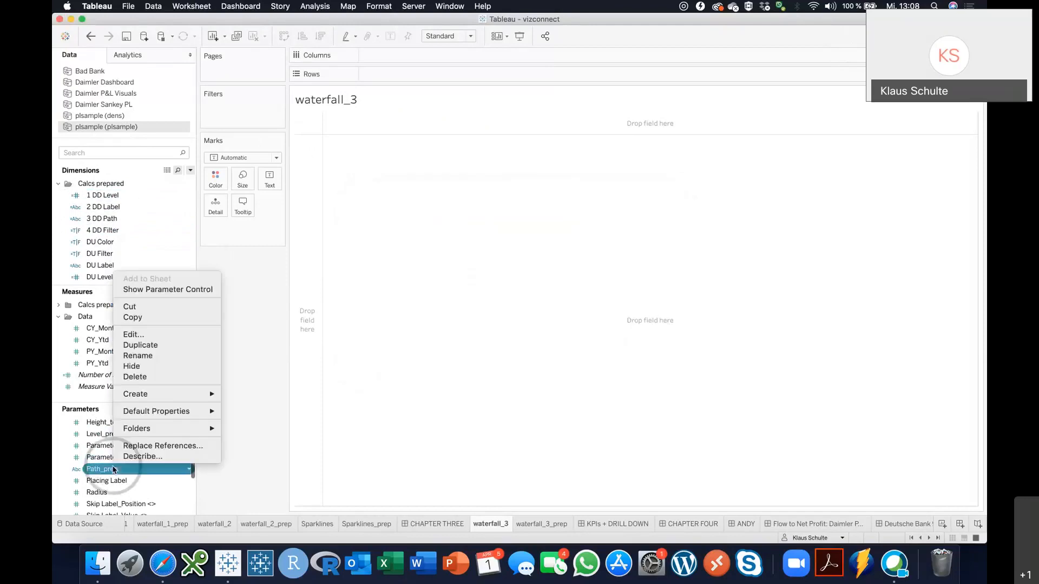
left_click(141, 335)
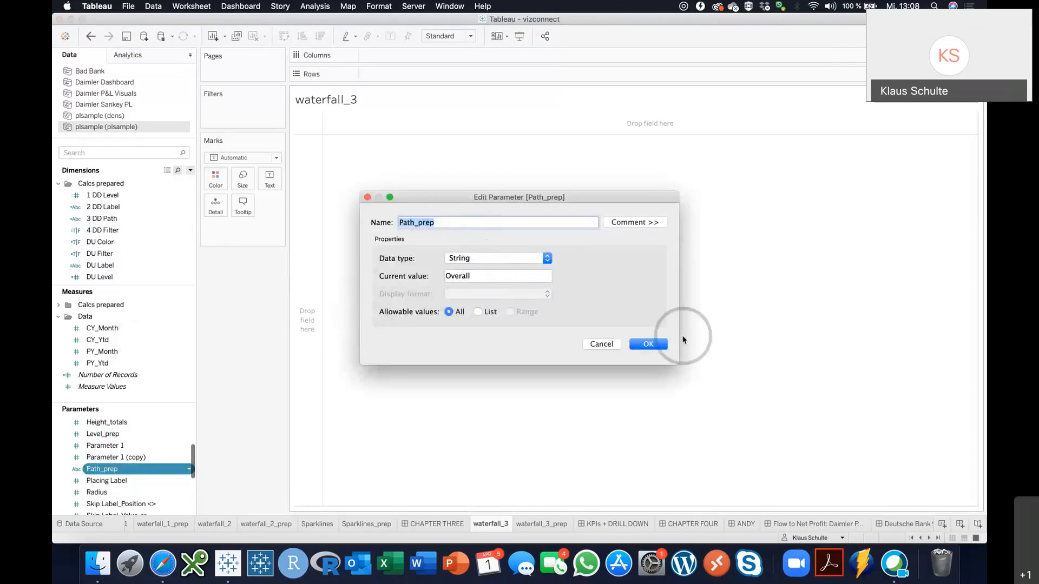
left_click(648, 344)
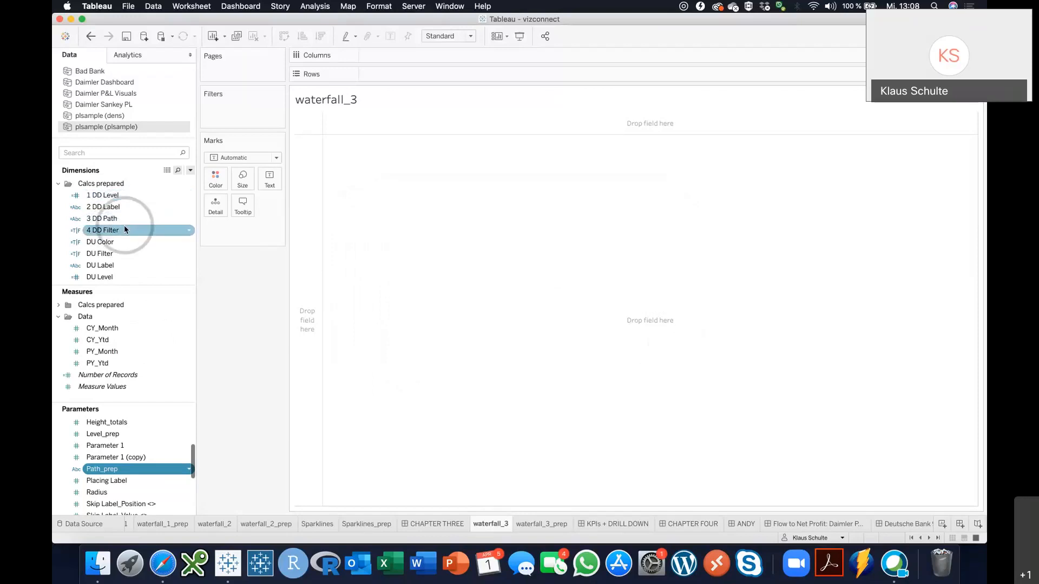
Step: Examine the formula of the 1 DD Level calculated field and close its editor
left_click(130, 197)
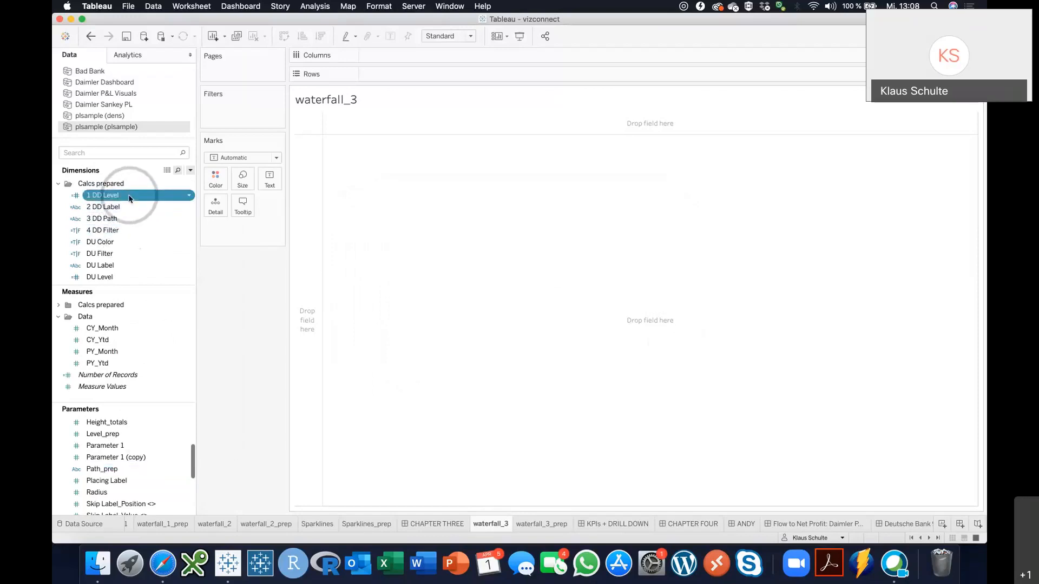
right_click(130, 198)
left_click(154, 250)
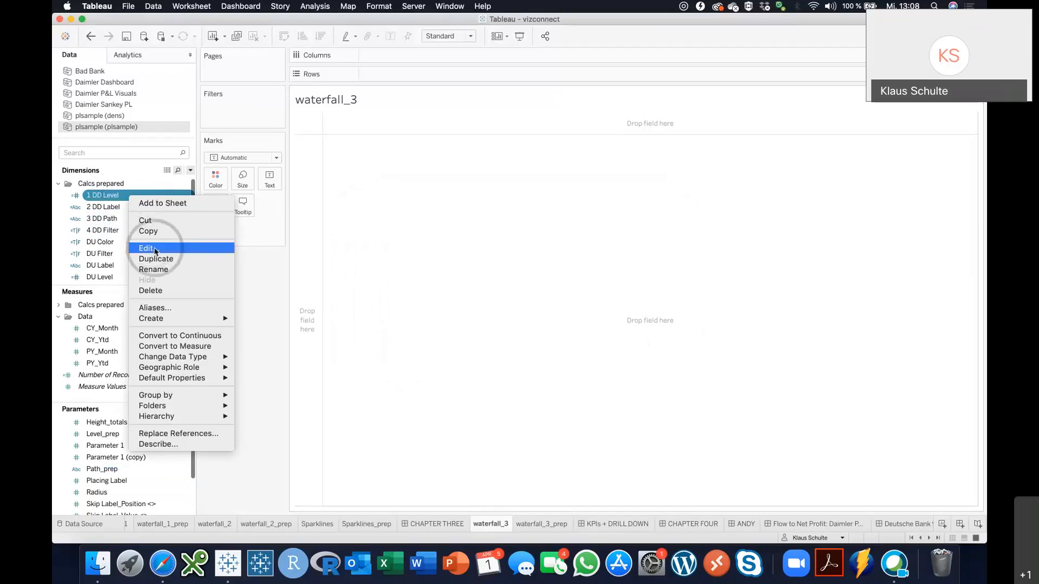
left_click_drag(679, 185, 589, 162)
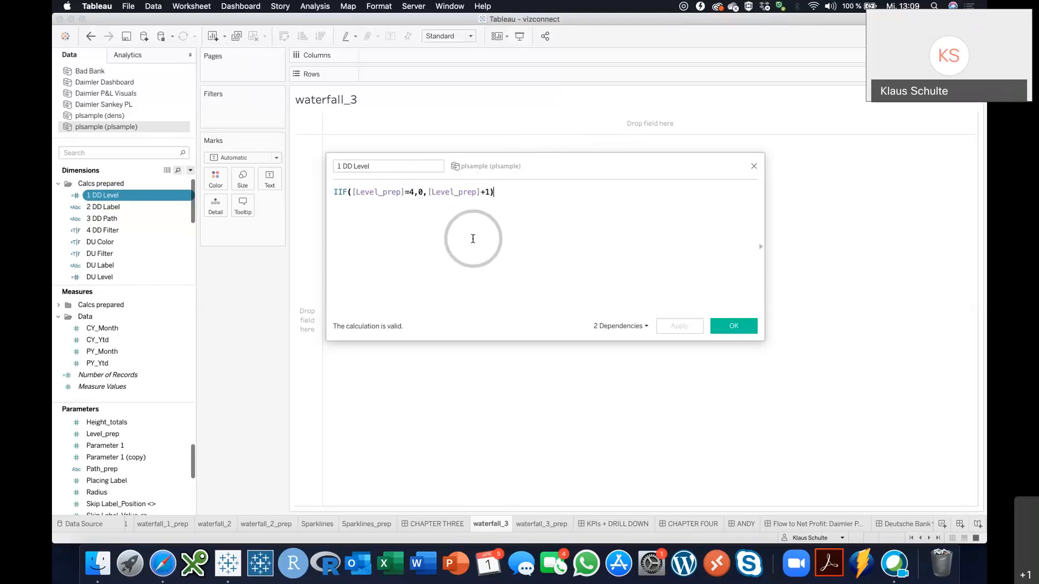
left_click(732, 326)
Step: Examine how the 2 DD Label calculated field assigns a label to each drill-down level
right_click(101, 207)
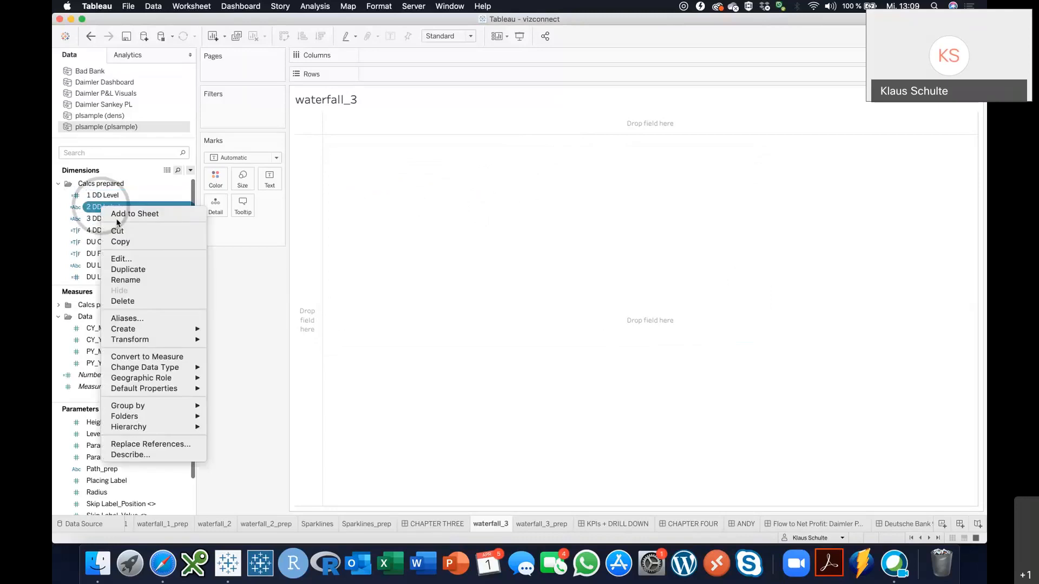
left_click(152, 269)
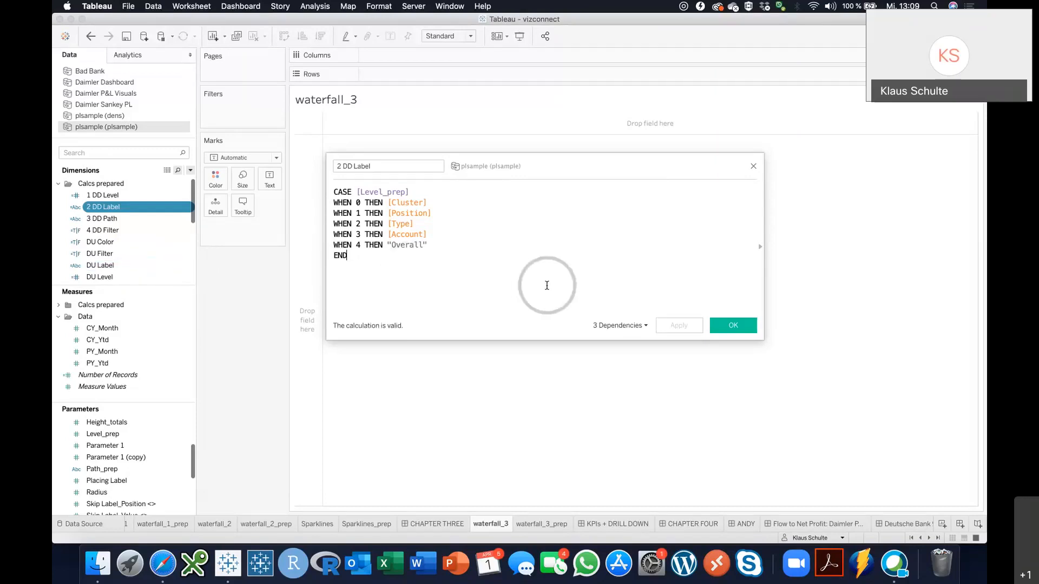
left_click(734, 326)
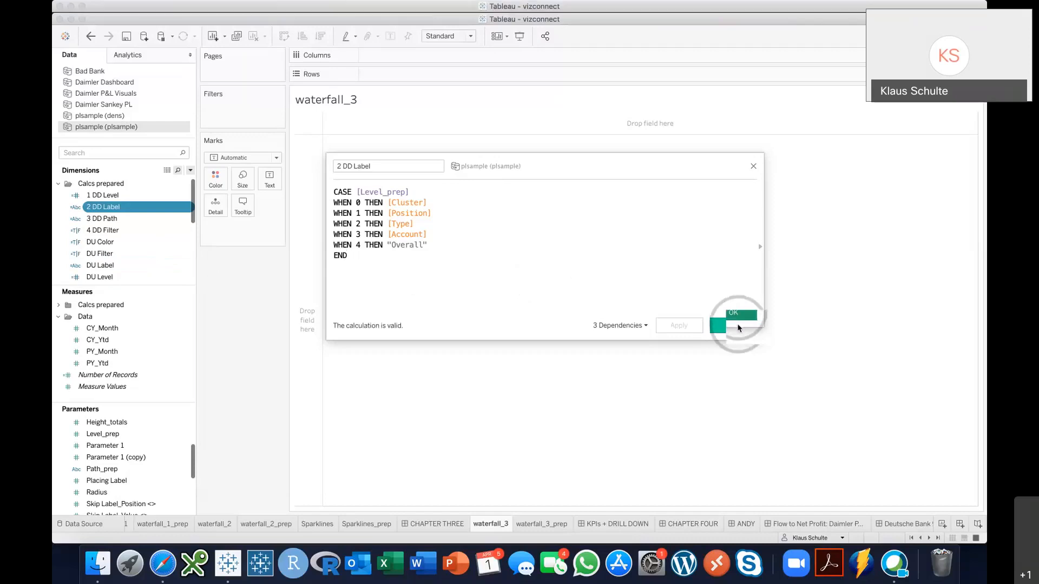
Step: Examine how the 3 DD Path calculated field builds the drill-down path
right_click(95, 218)
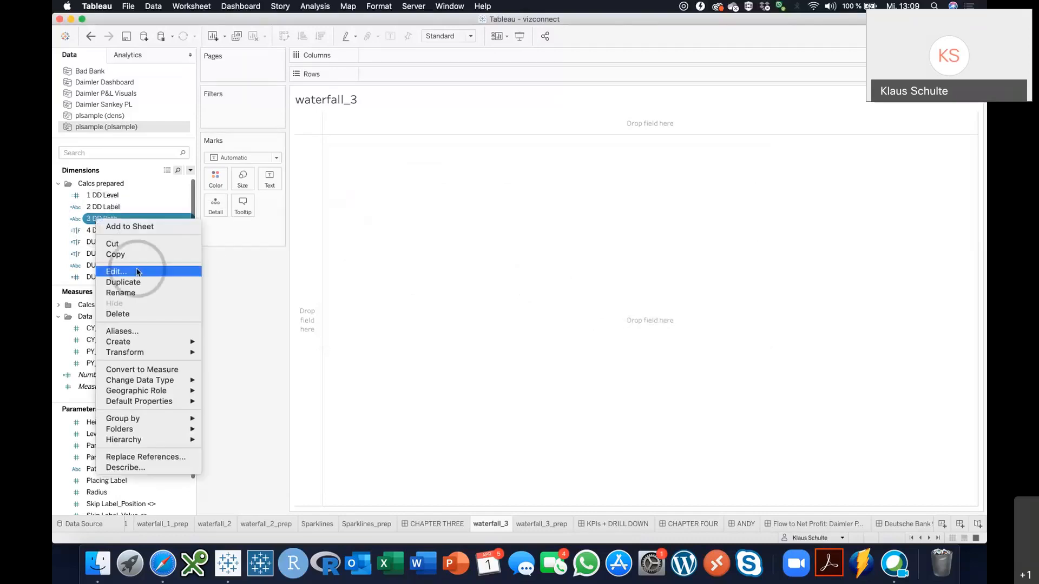
left_click(131, 272)
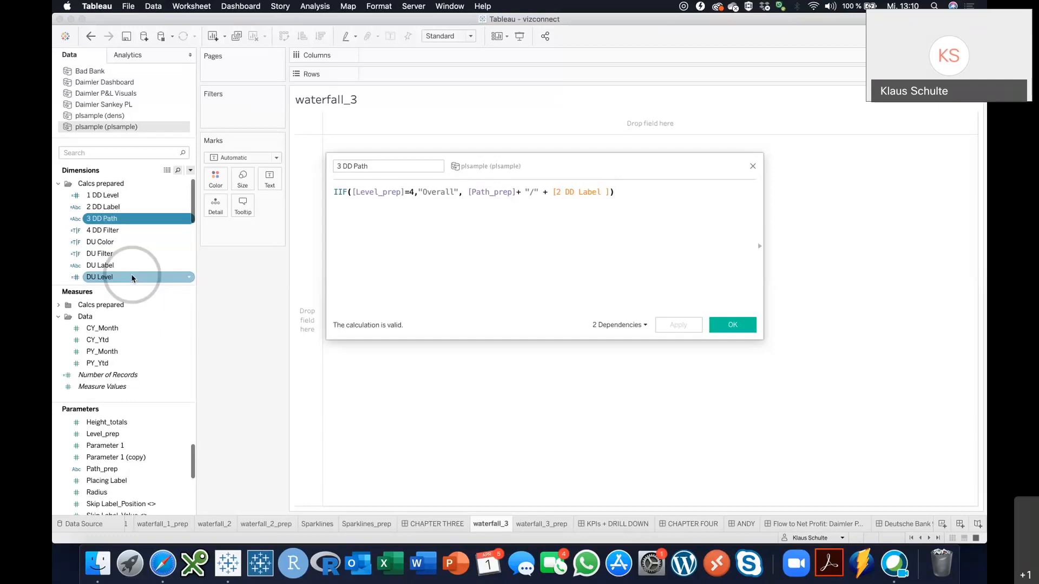
left_click(728, 325)
Step: Examine how the 4 DD Filter calculated field splits Path_prep to match Cluster, Position, Type and Account
right_click(114, 231)
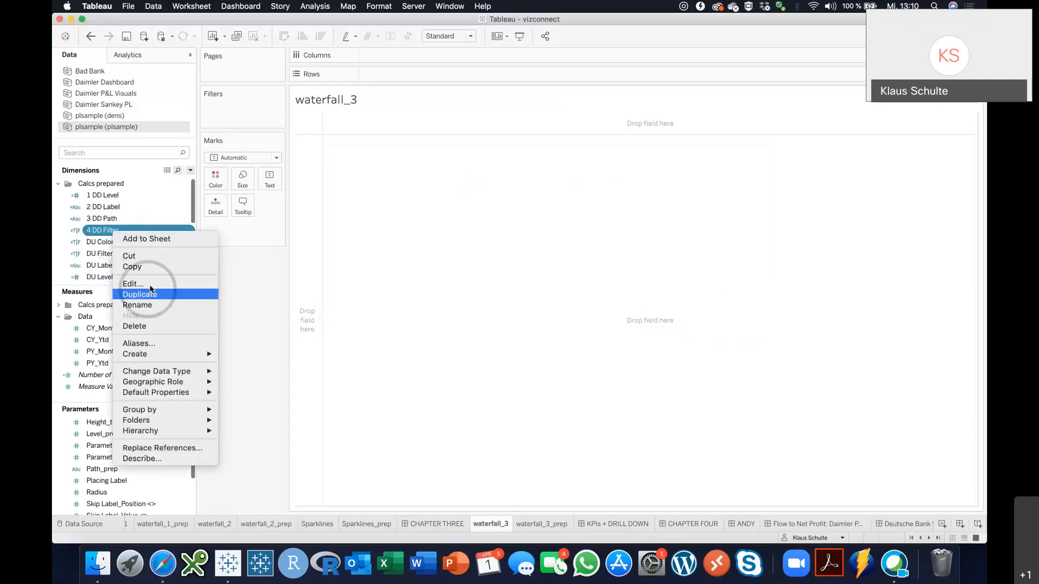
left_click(152, 284)
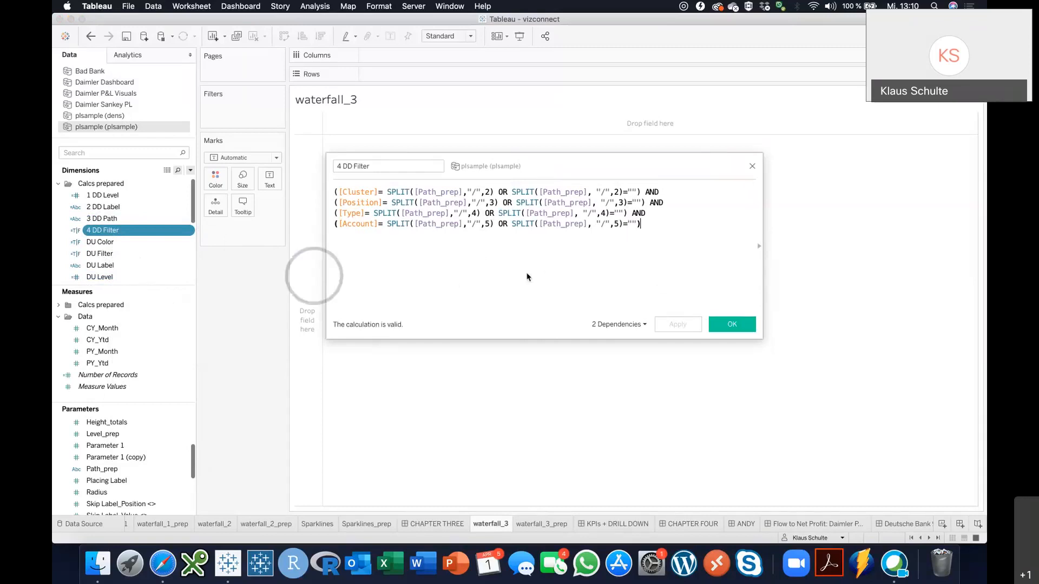
left_click(728, 325)
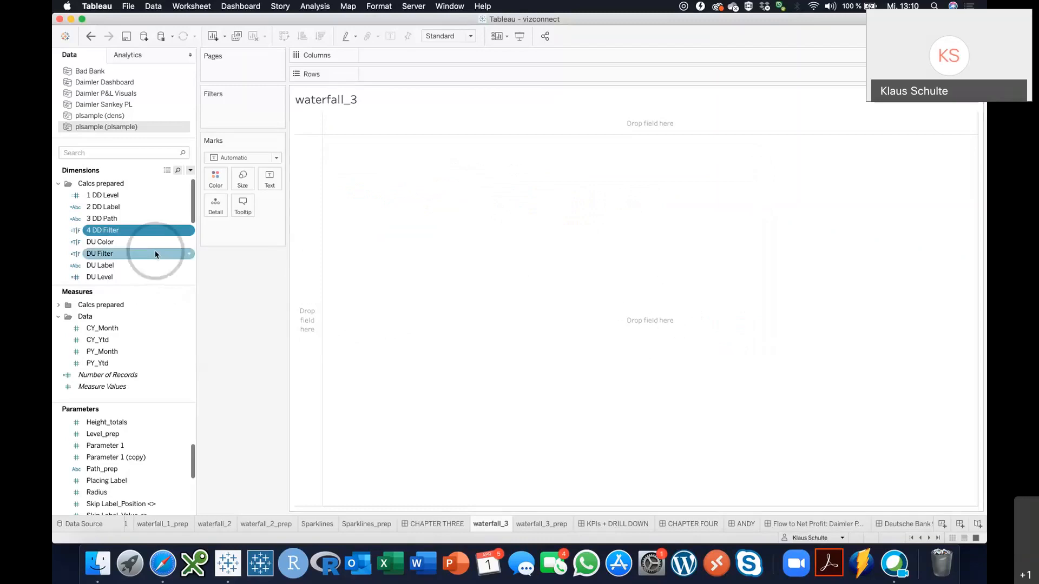
Step: Filter the waterfall_3 sheet on 4 DD Filter, keeping only the value Wahr
left_click_drag(109, 234, 238, 121)
left_click(420, 207)
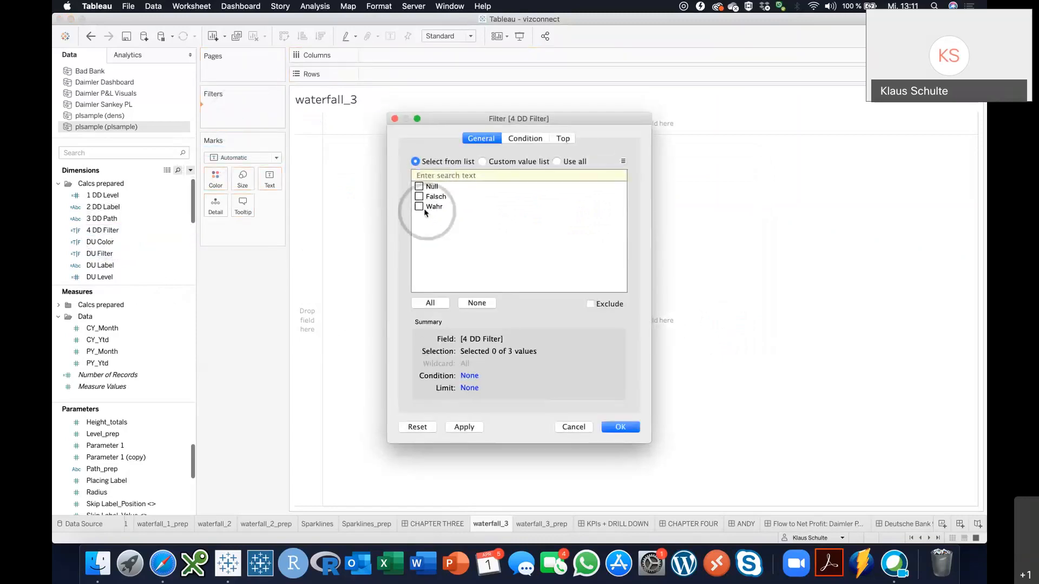
left_click(623, 427)
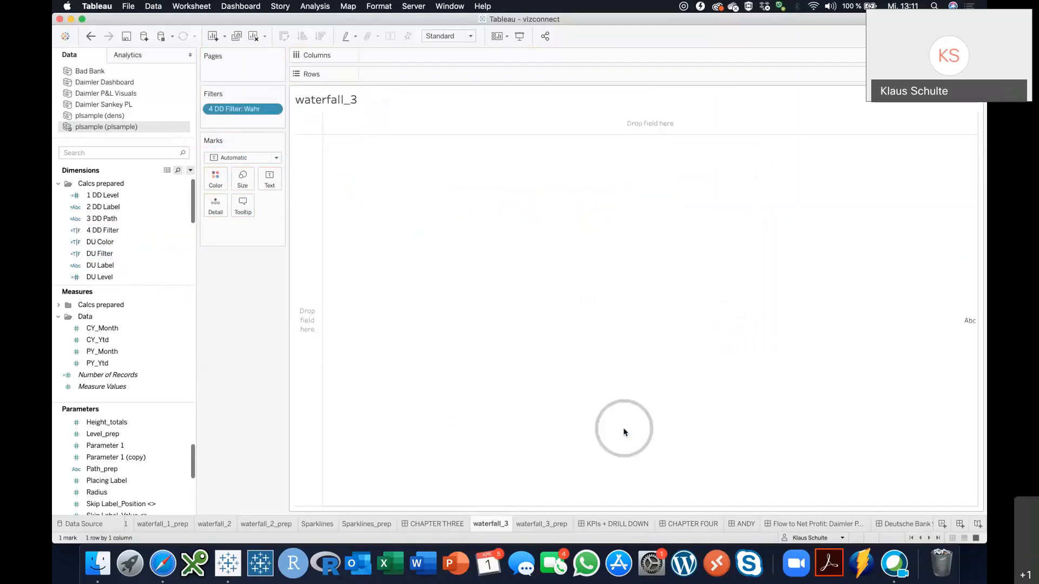
Step: Filter the sheet on Date by individual dates, keeping only 31.12.2019
scroll(108, 228, "down", 3)
left_click(116, 232)
scroll(116, 234, "down", 5)
left_click_drag(98, 244, 238, 115)
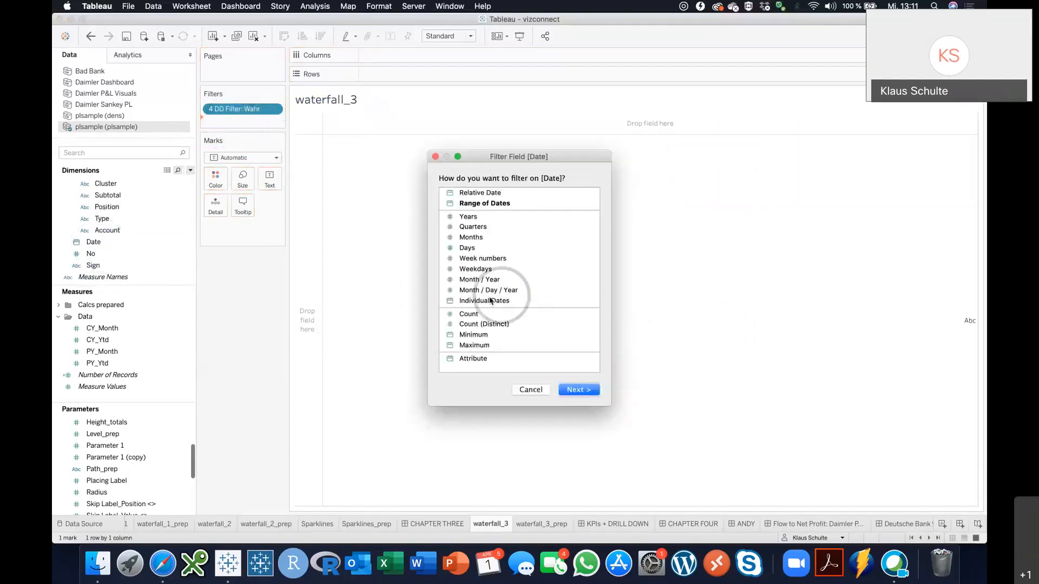
left_click(490, 300)
left_click(579, 389)
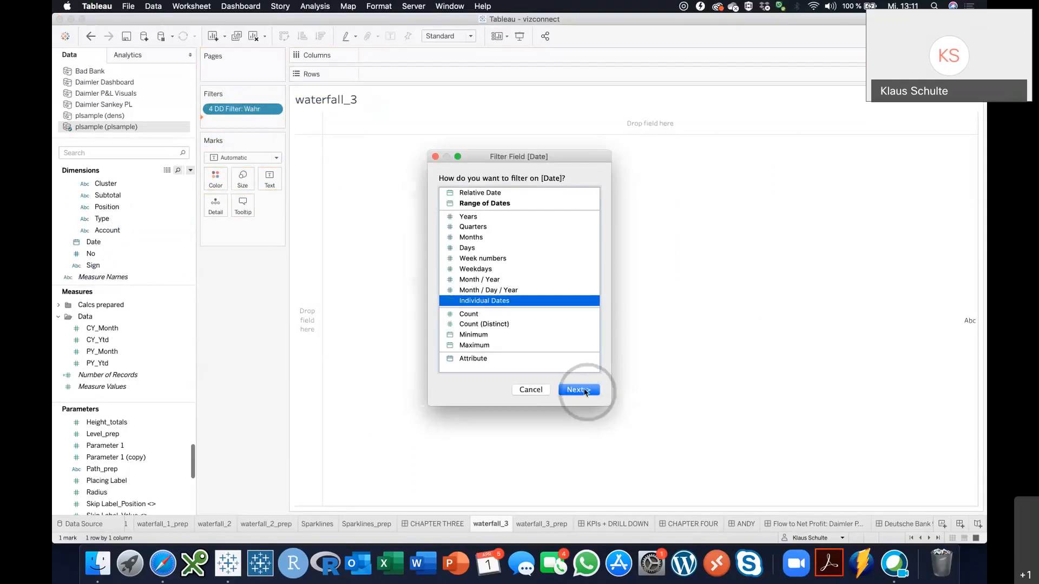
left_click(419, 279)
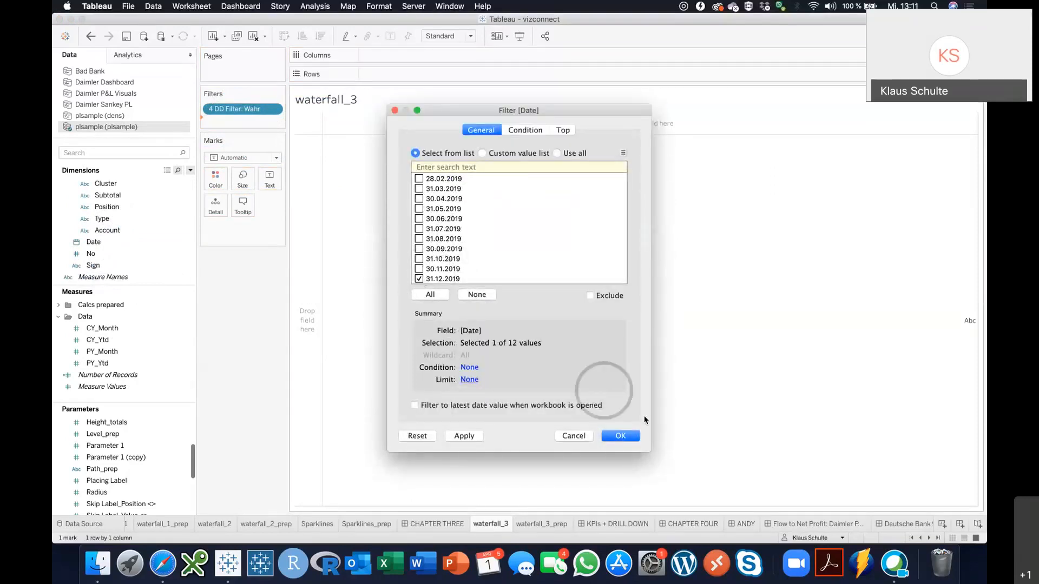
left_click(626, 437)
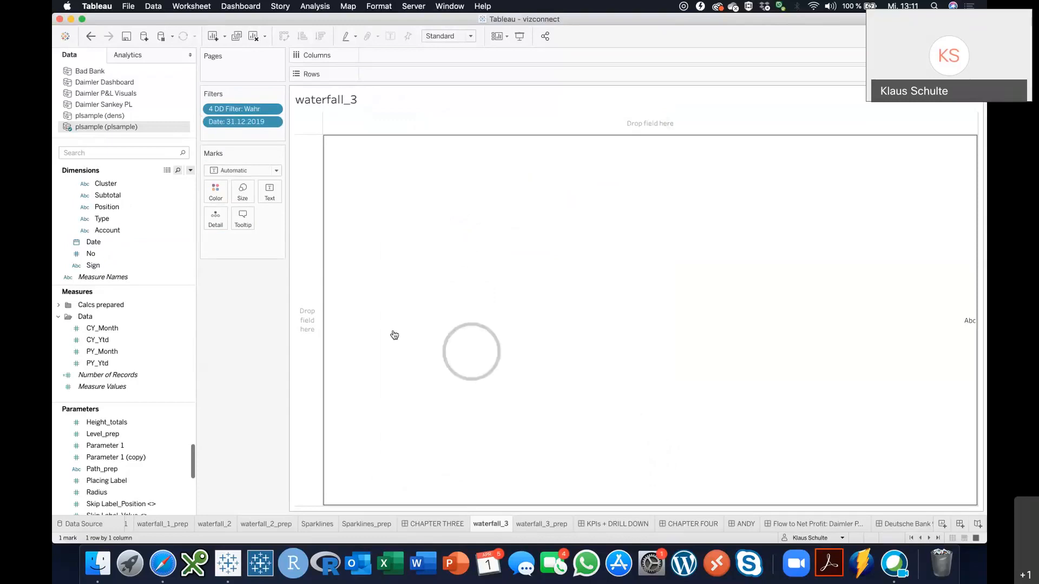
Step: Build the table rows from 1 DD Level, 2 DD Label and 3 DD Path, in that order
left_click(140, 244)
scroll(140, 250, "up", 3)
scroll(141, 249, "up", 3)
left_click_drag(135, 195, 390, 81)
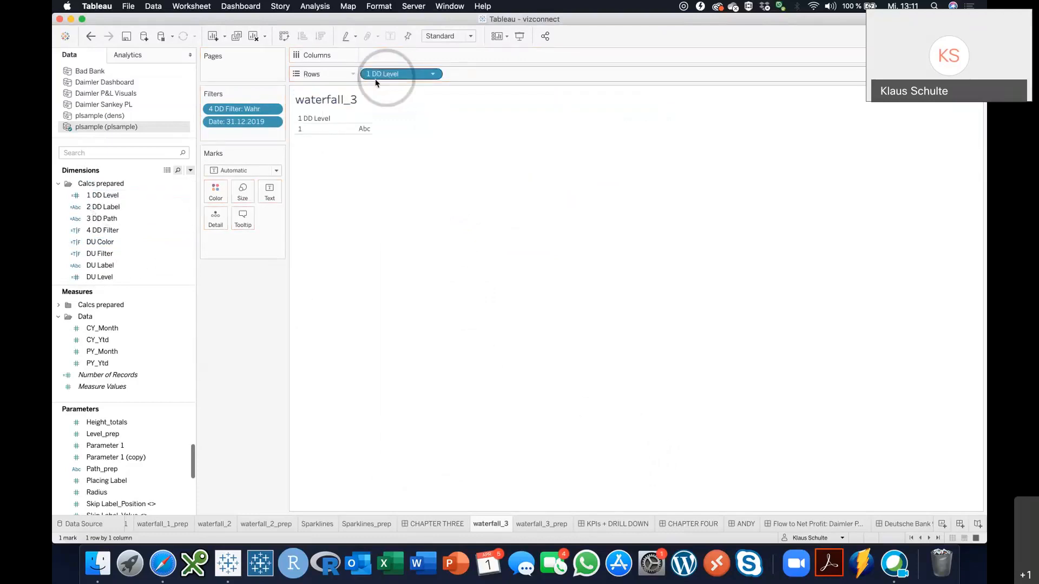
left_click(120, 209)
left_click_drag(120, 210, 481, 75)
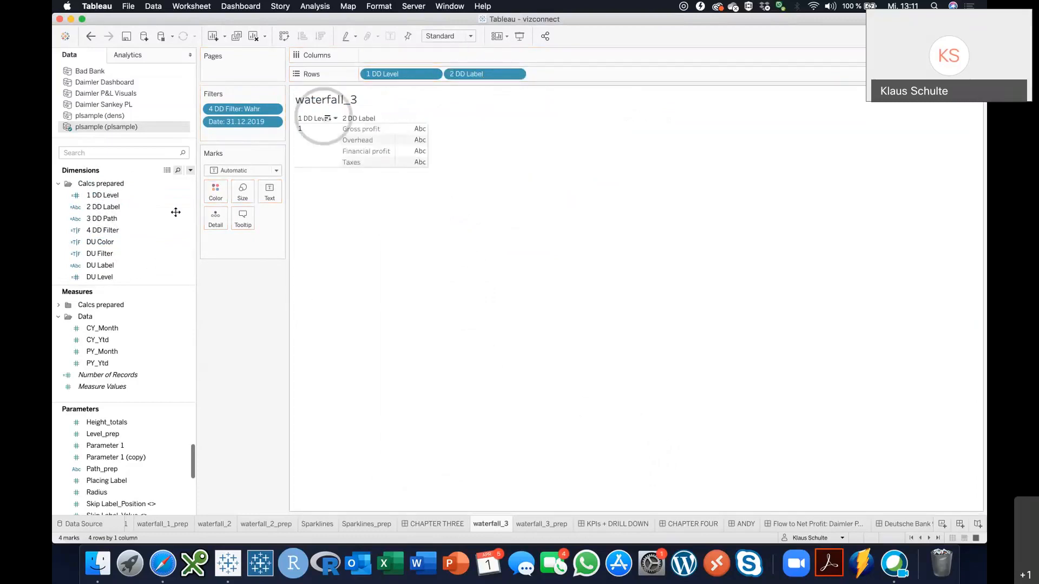
left_click(162, 221)
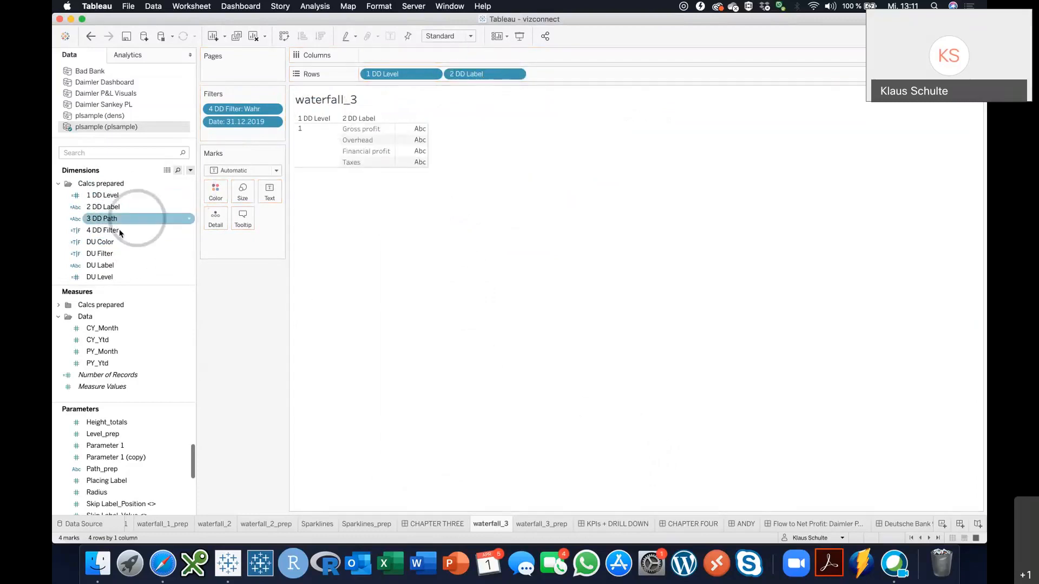
scroll(120, 247, "down", 2)
scroll(120, 247, "up", 2)
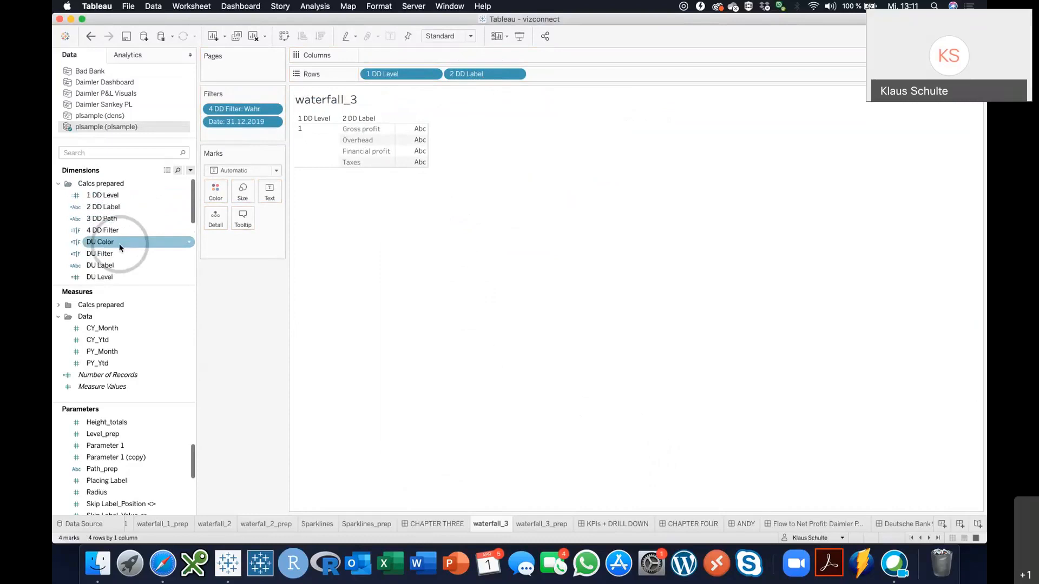
left_click_drag(116, 218, 576, 76)
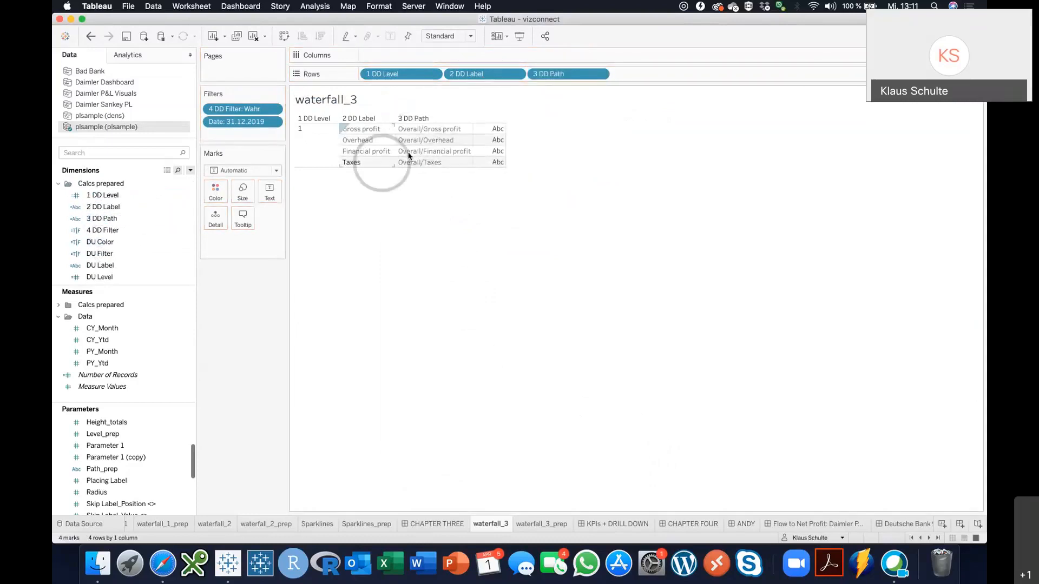
Step: Hide the row headers of 3 DD Path and 1 DD Level and widen the 2 DD Label column
left_click(600, 77)
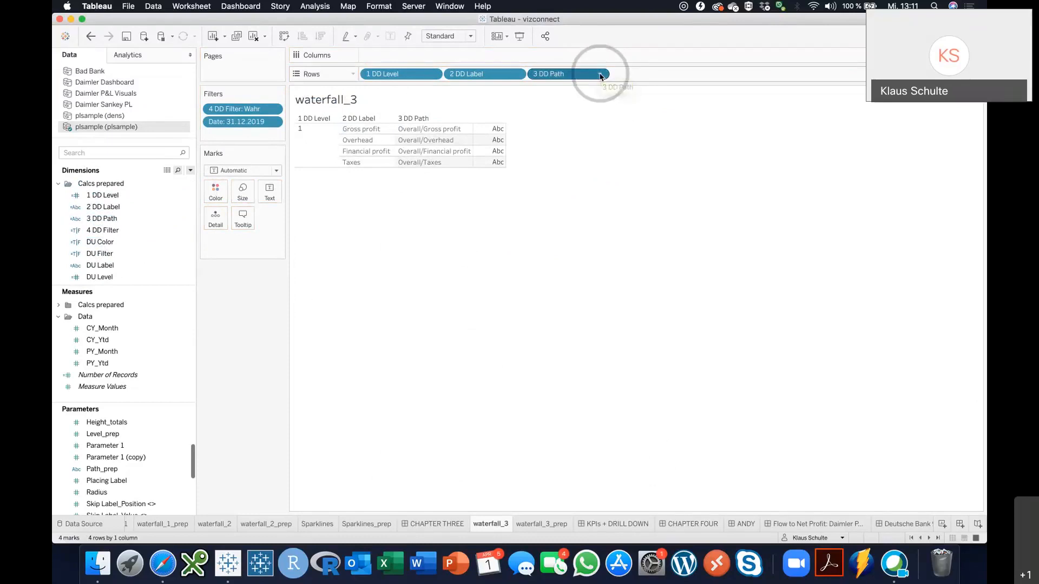
left_click(565, 152)
left_click(433, 76)
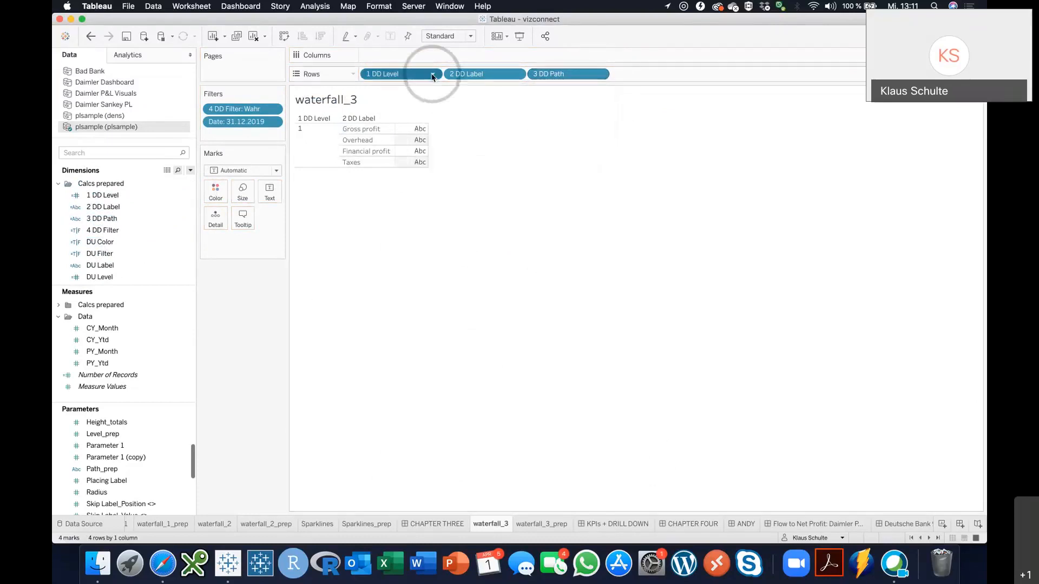
left_click(411, 153)
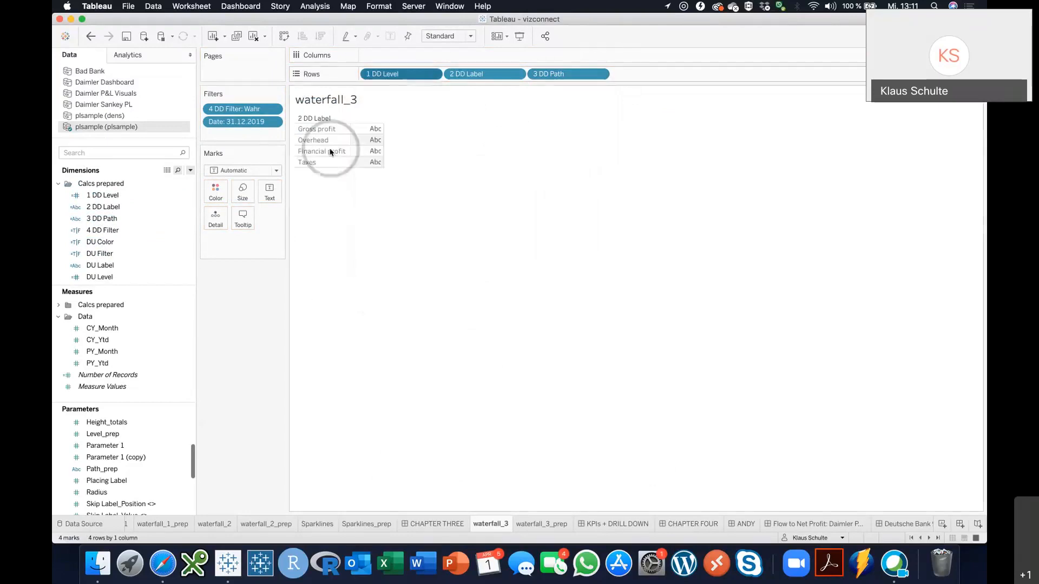
left_click_drag(370, 140, 383, 139)
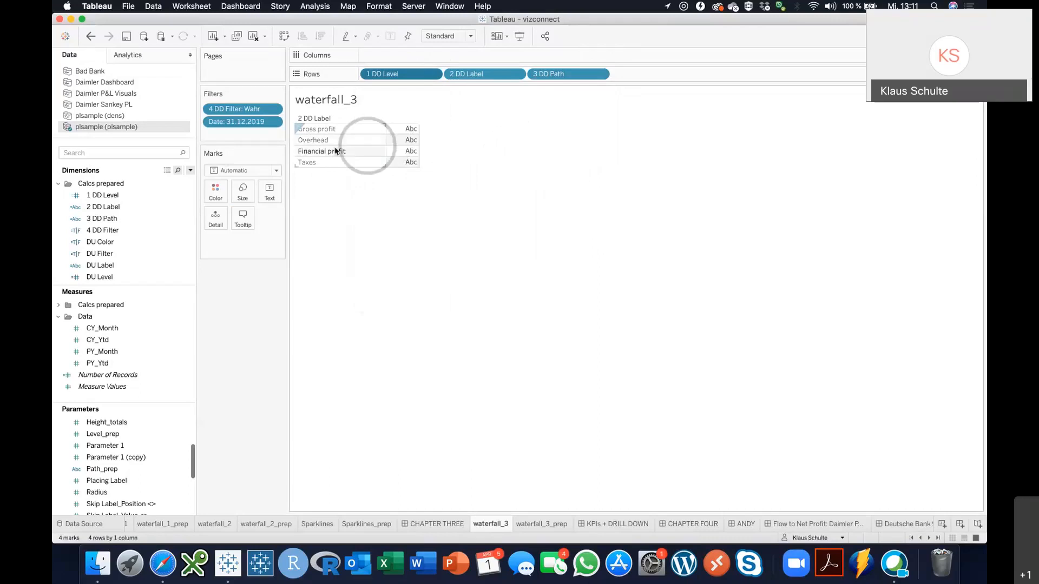
Step: Append CY_Ytd and PY_Ytd to the rows and make both measures discrete
left_click(122, 340)
left_click_drag(122, 339, 657, 76)
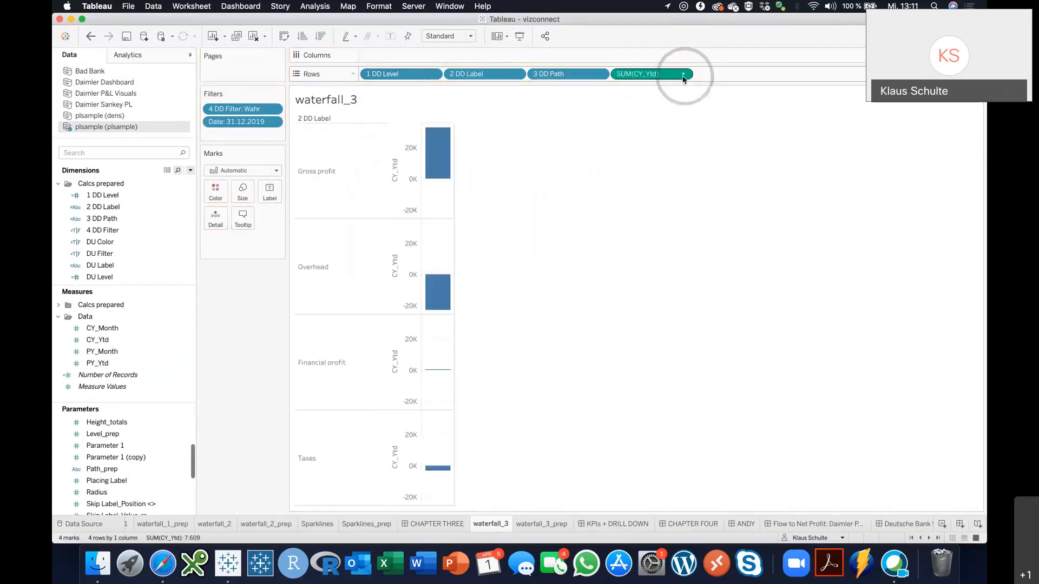
left_click(683, 73)
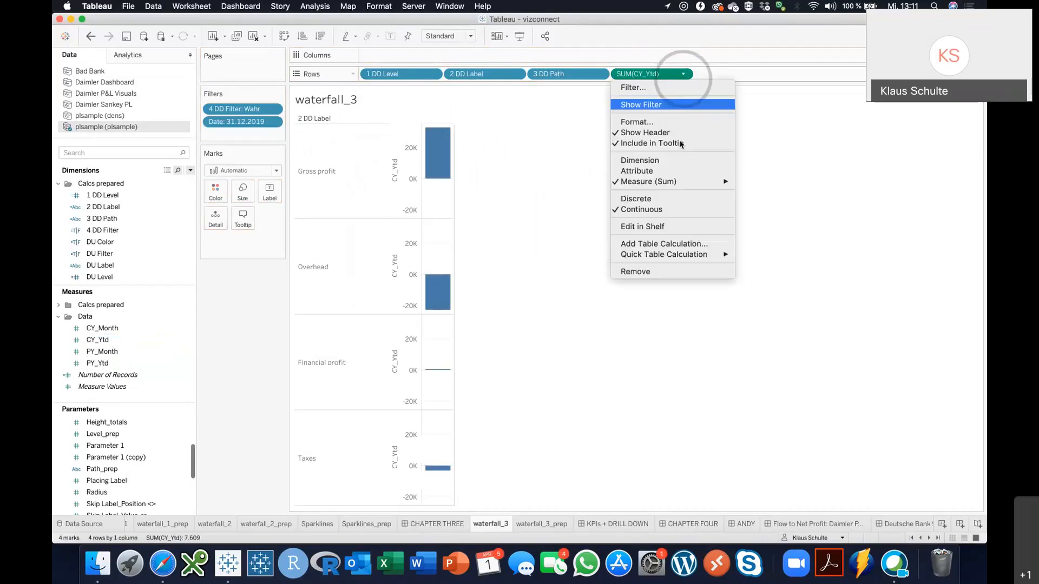
left_click(660, 199)
left_click(133, 341)
left_click_drag(117, 363, 731, 79)
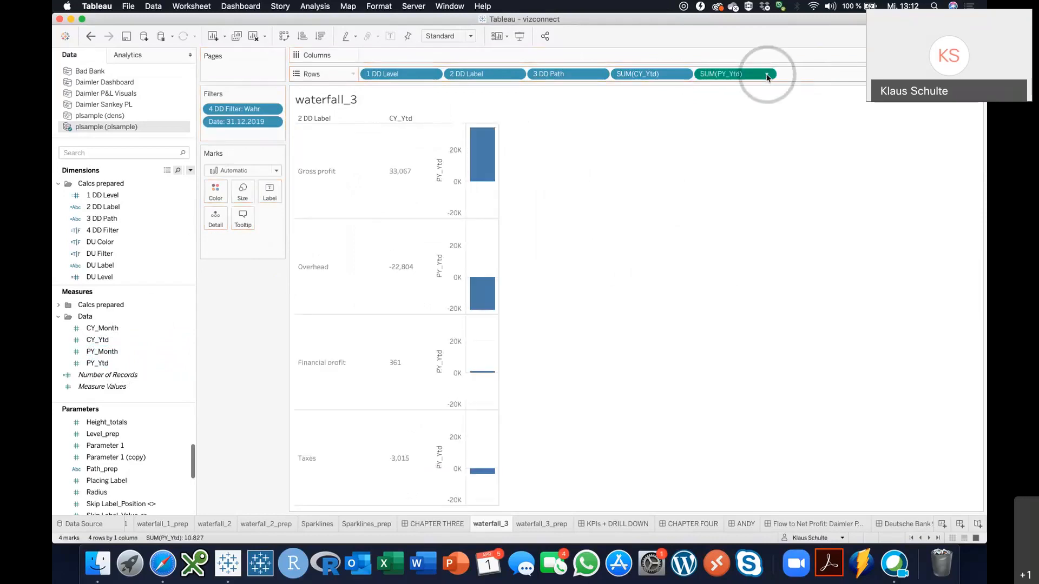
left_click(767, 76)
left_click(760, 198)
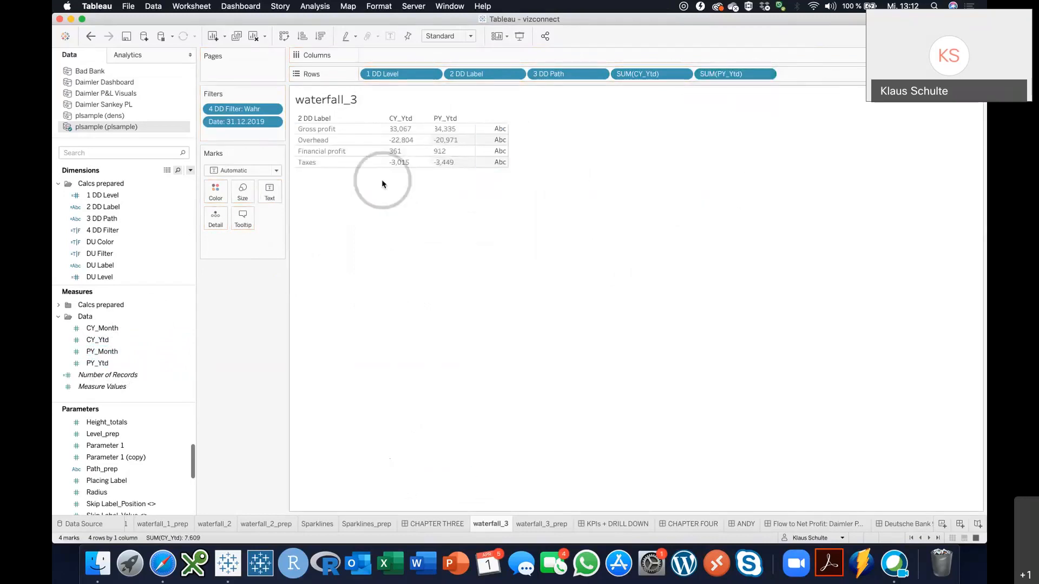
Step: Create a calculated field named diff with the formula SUM([CY_Ytd])-SUM([PY_Ytd])
left_click(191, 171)
left_click(161, 180)
type("diff")
key("Tab")
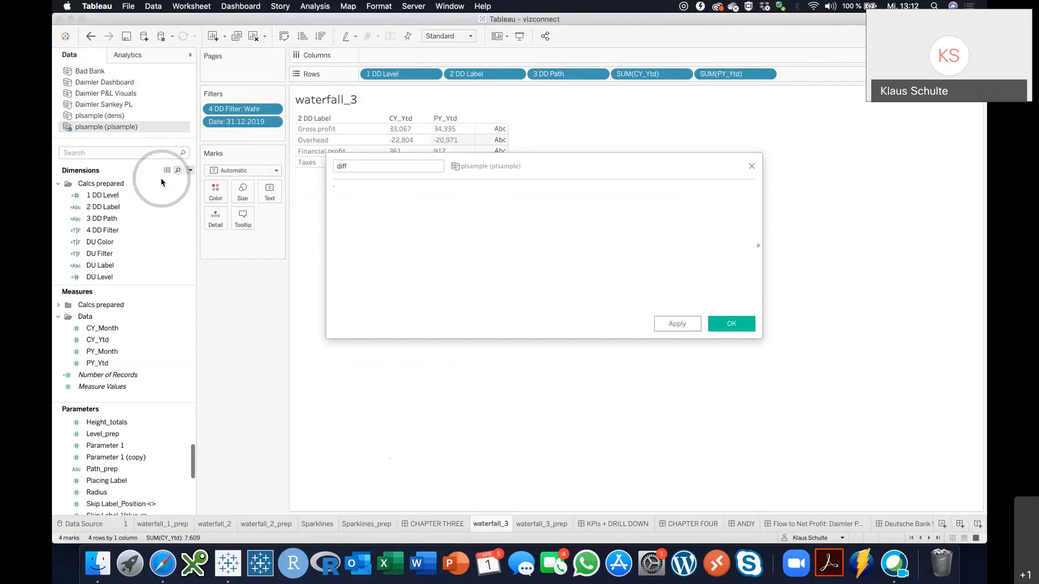
type("SUM(cy")
key("Down")
key("Down")
key("Down")
key("Down")
key("Down")
key("Down")
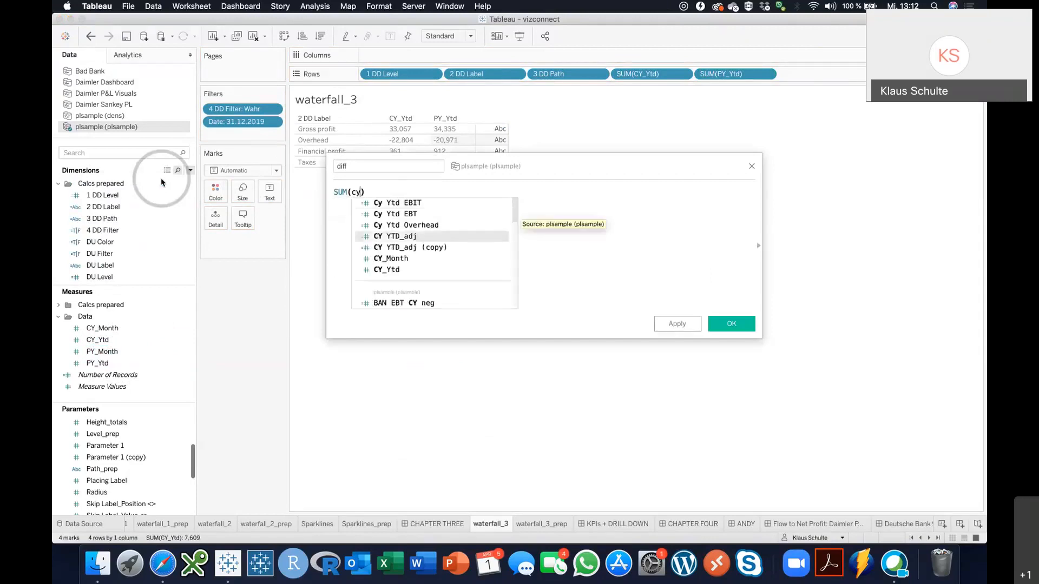
key("Return")
type("-sum")
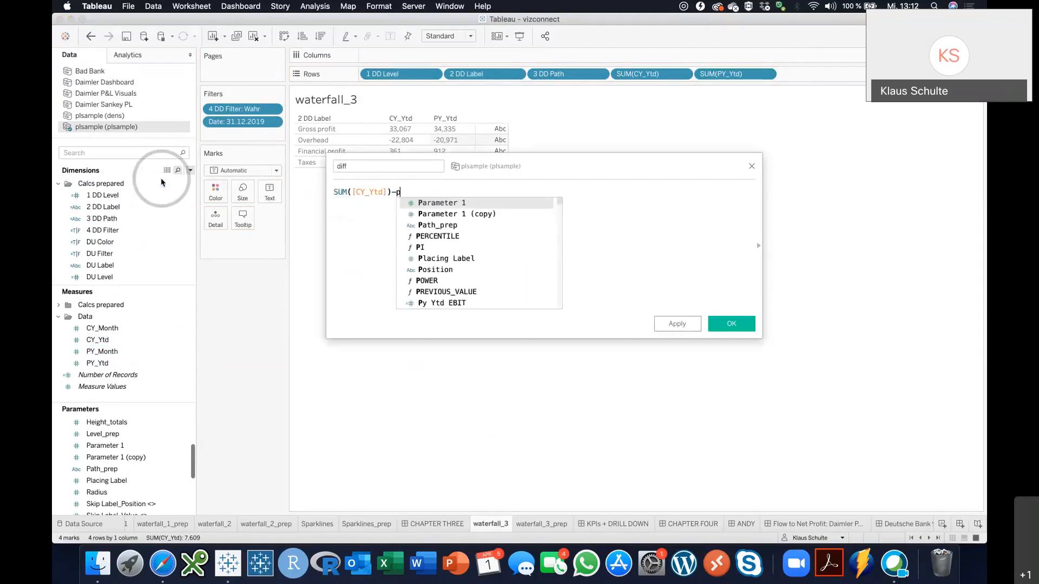
key("Return")
type("py")
key("Down")
key("Down")
key("Down")
key("Down")
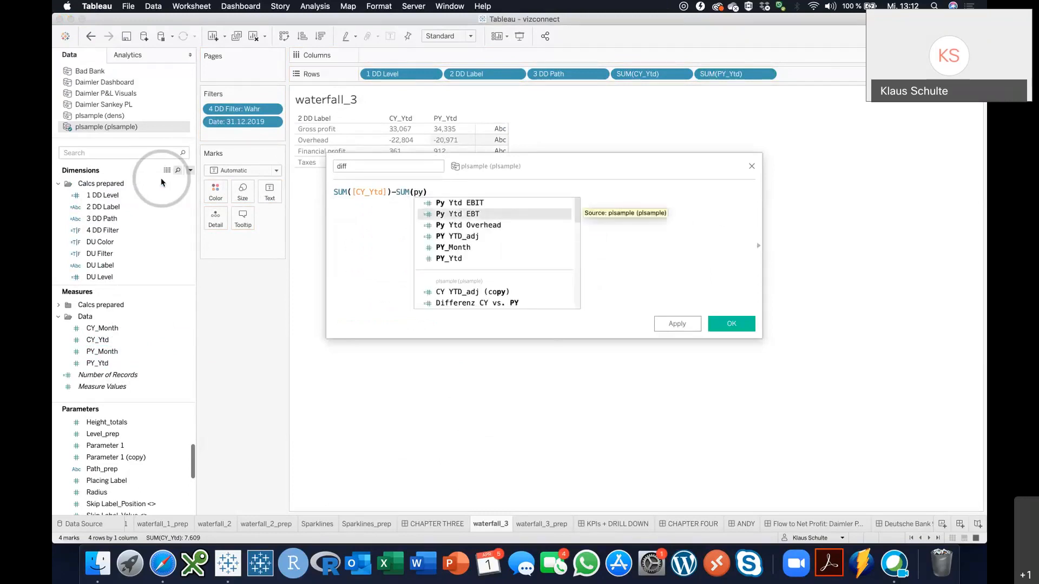
key("Down")
key("Return")
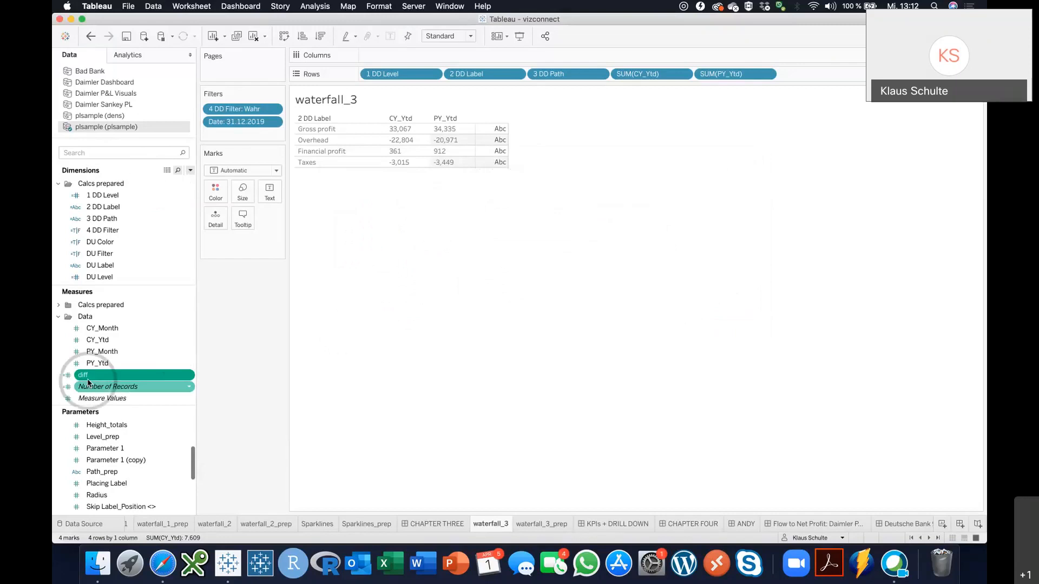
Step: Place diff on the columns and apply a running total quick table calculation to it
left_click_drag(90, 380, 413, 55)
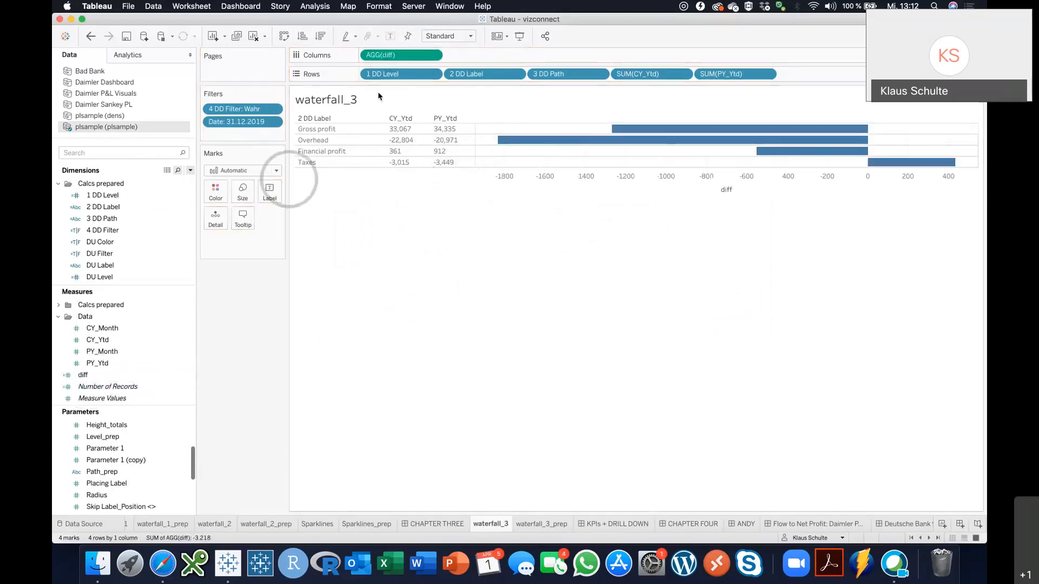
left_click(435, 54)
mouse_move(453, 214)
left_click(520, 216)
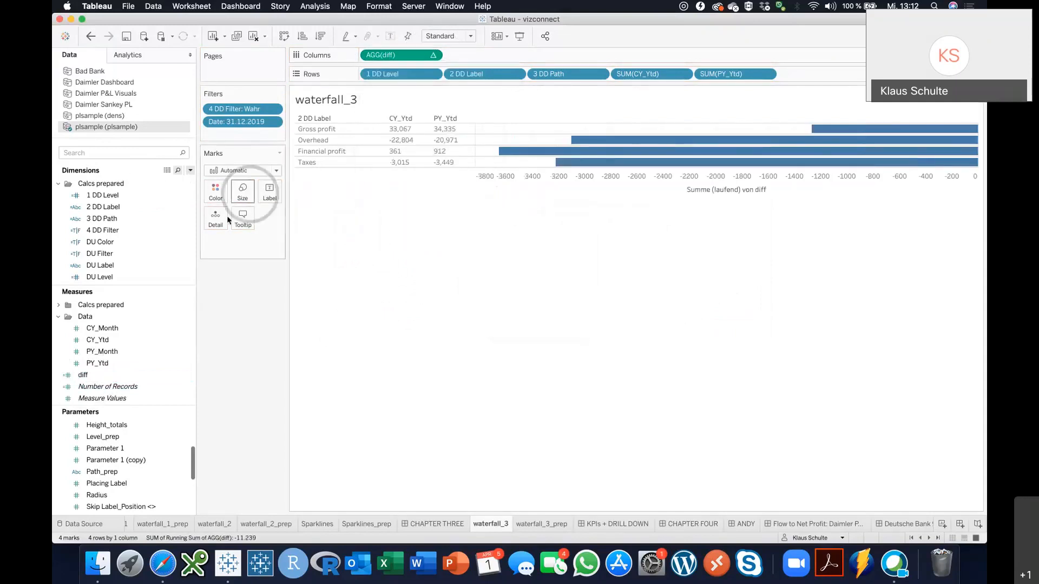
Step: Size the marks by diff and negate the expression to -[diff]
left_click_drag(87, 375, 241, 198)
double_click(215, 241)
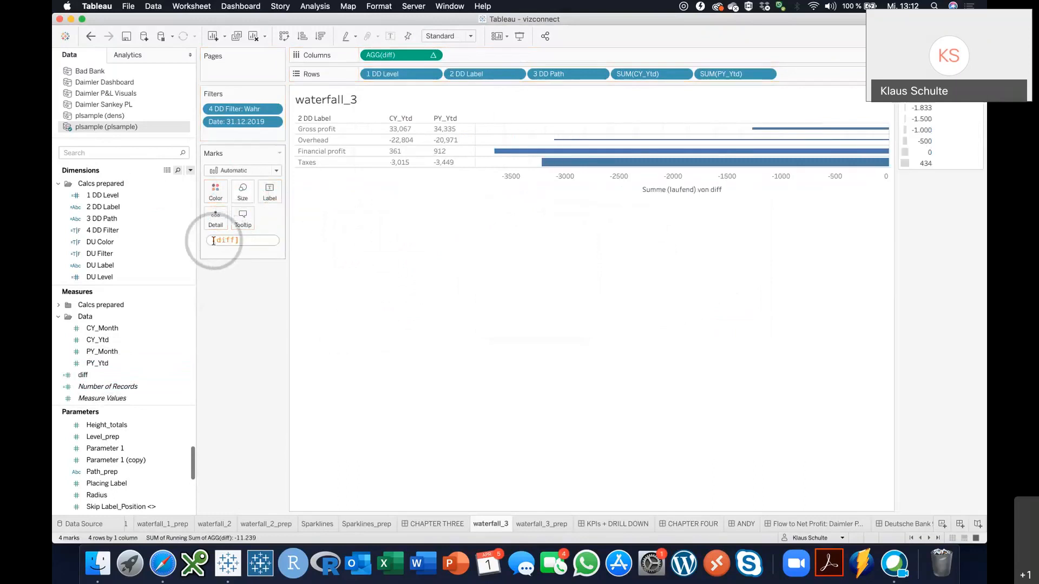
type("-")
key("Return")
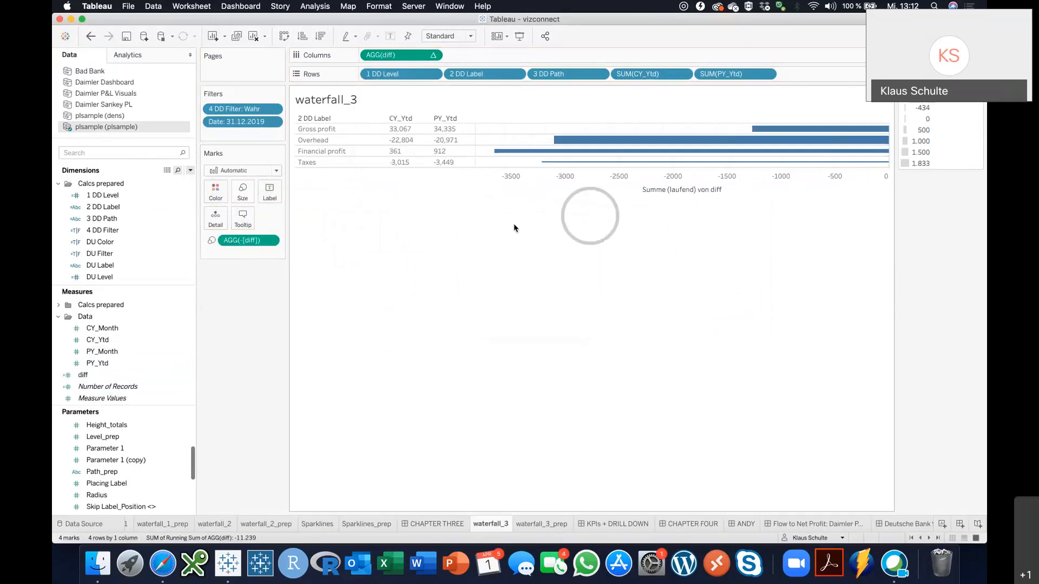
Step: Change the mark type to Gantt Bar and increase the height of the table rows
left_click(275, 170)
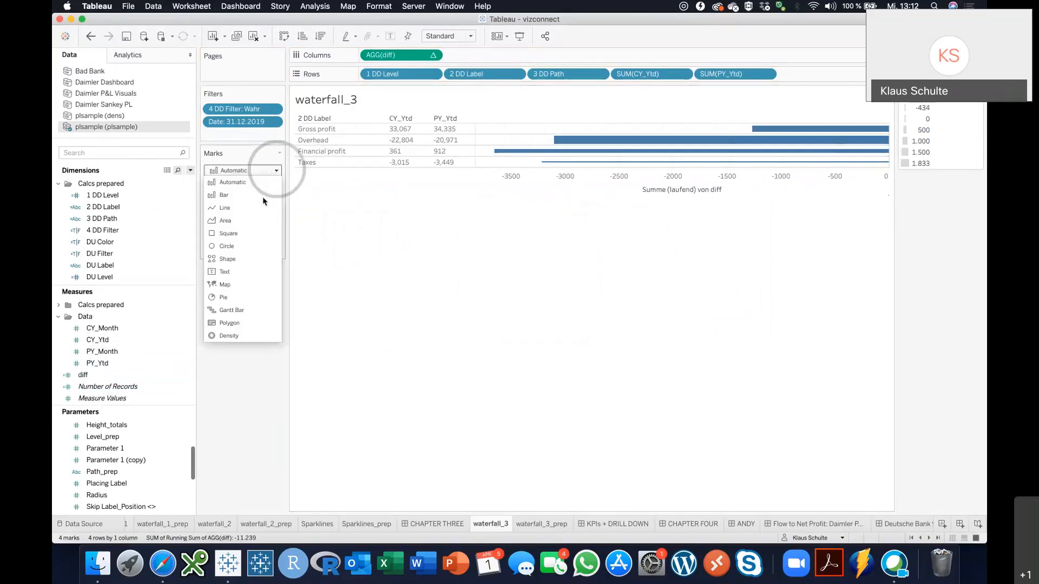
left_click(546, 210)
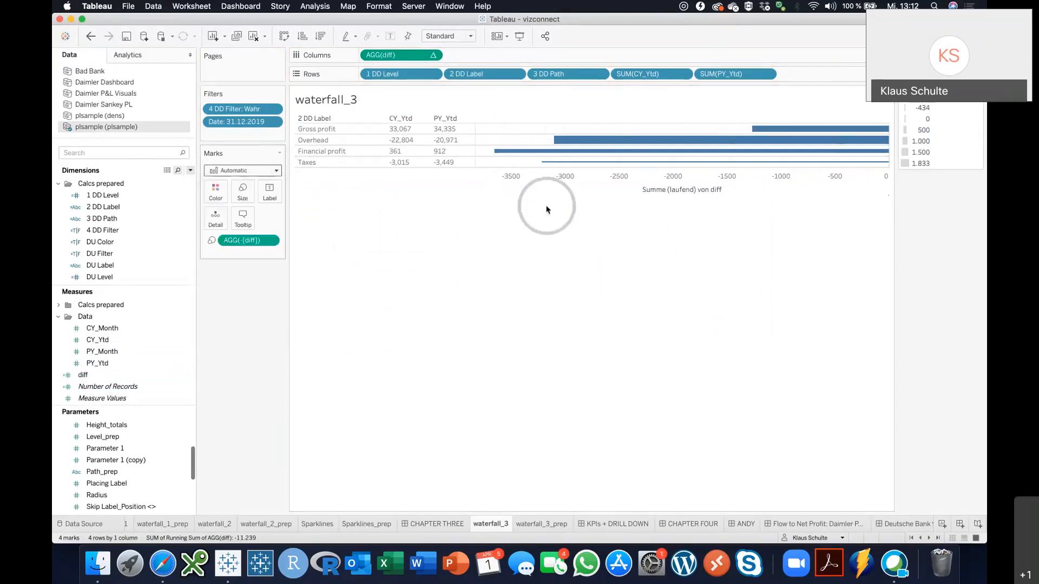
left_click_drag(556, 196, 556, 222)
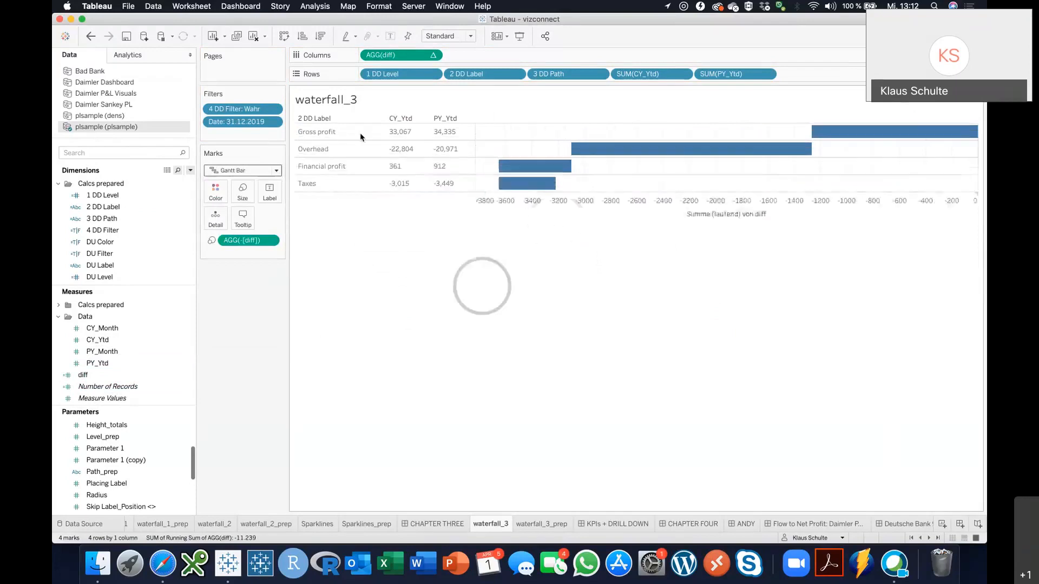
Step: Show column grand totals in the waterfall table and narrow the bar chart pane
left_click(308, 10)
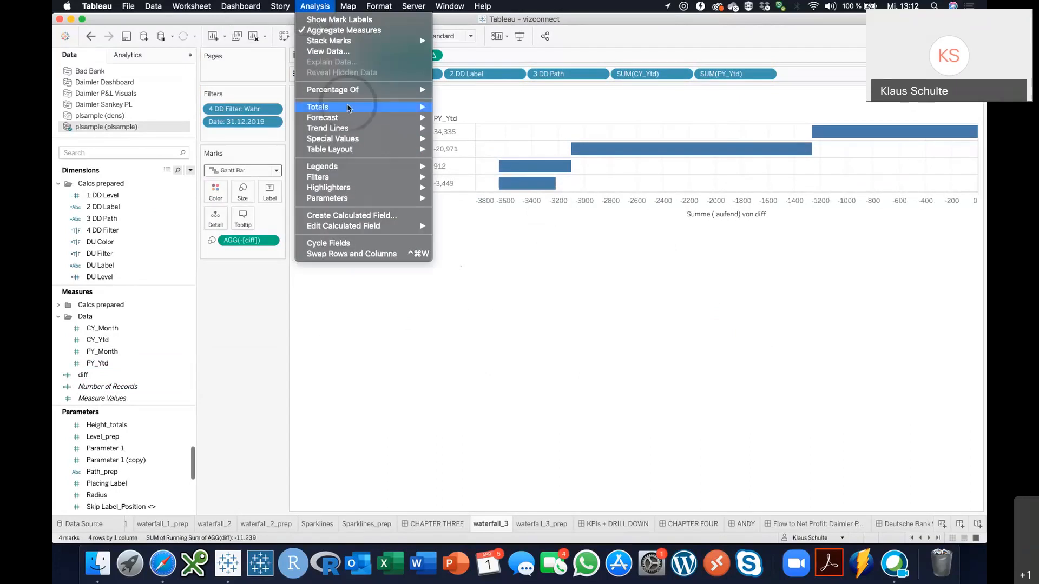
mouse_move(352, 107)
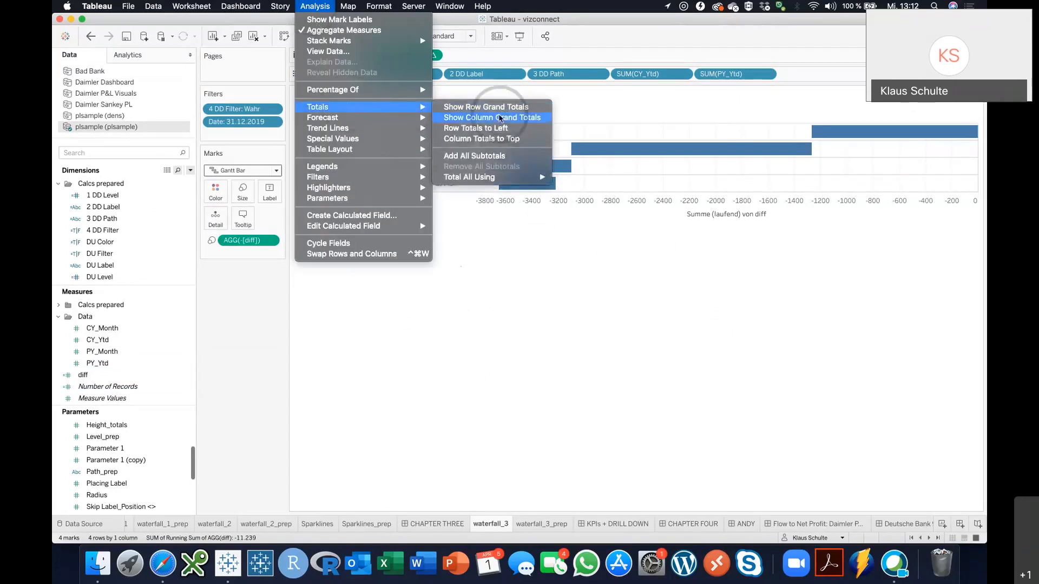
left_click(500, 118)
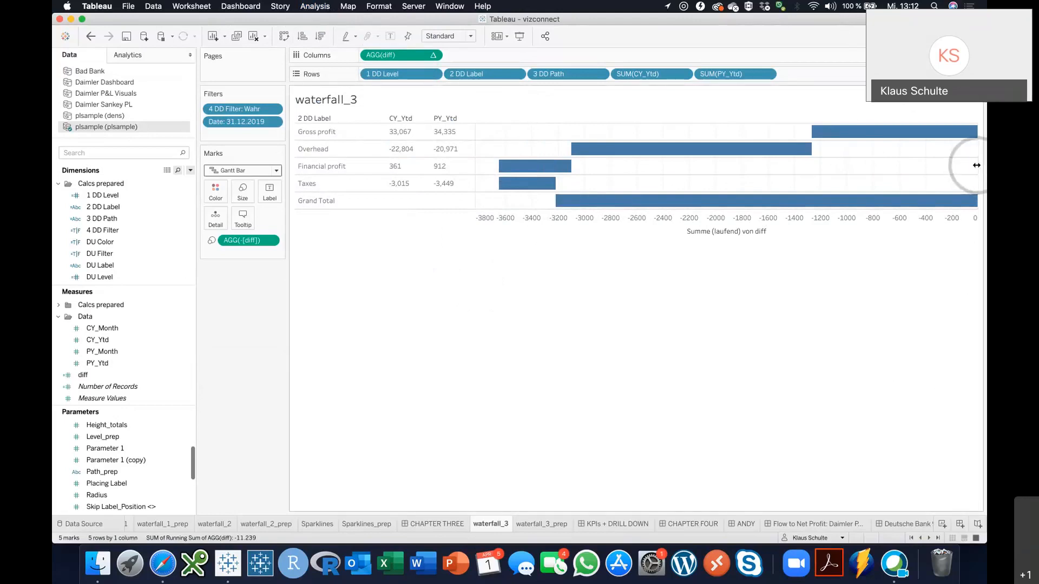
left_click_drag(977, 165, 644, 153)
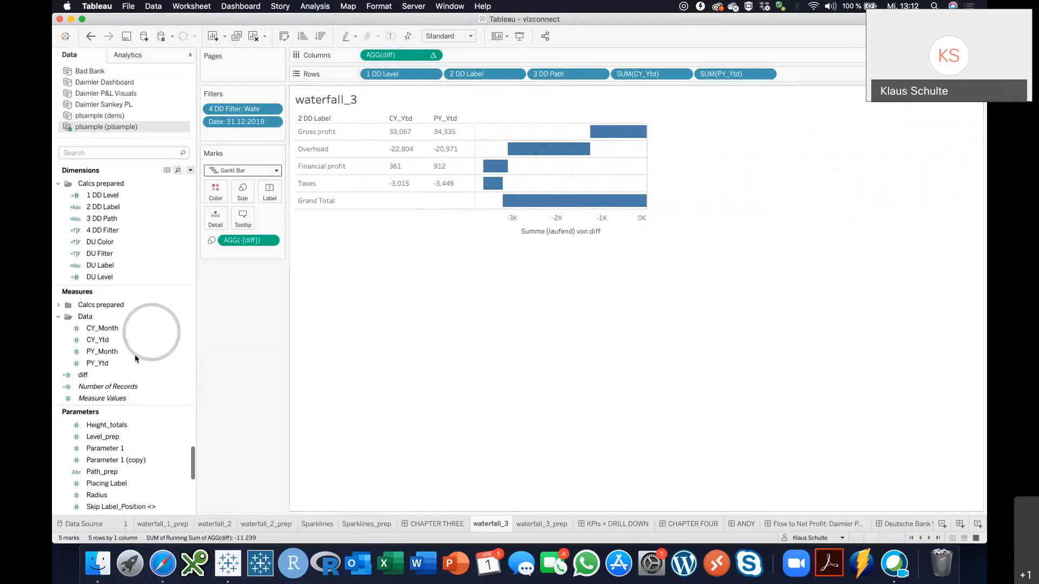
Step: Colour the Gantt bars by diff and change the colour expression to [diff]<0
left_click(99, 375)
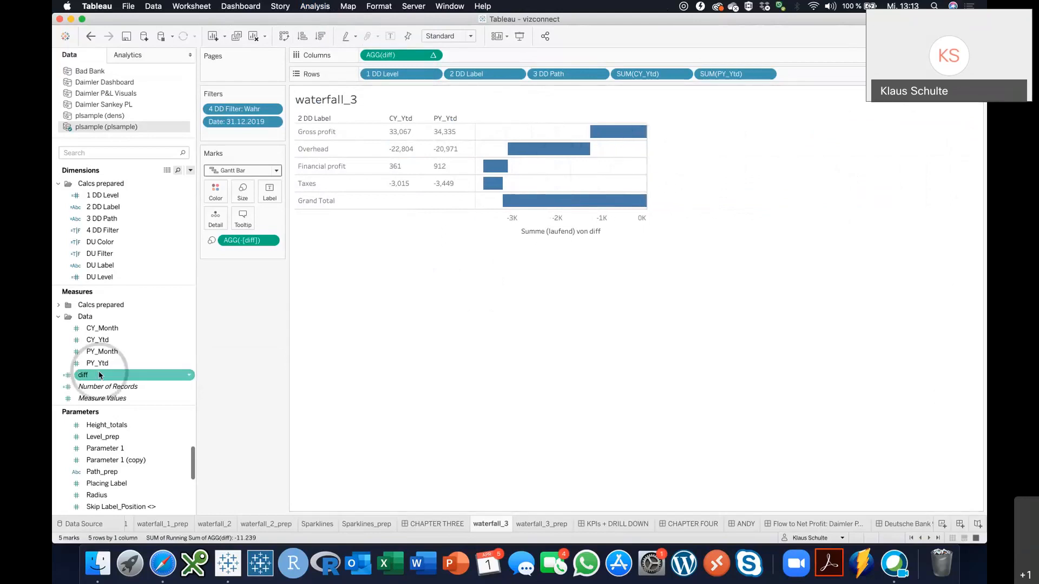
left_click_drag(99, 375, 209, 195)
double_click(260, 240)
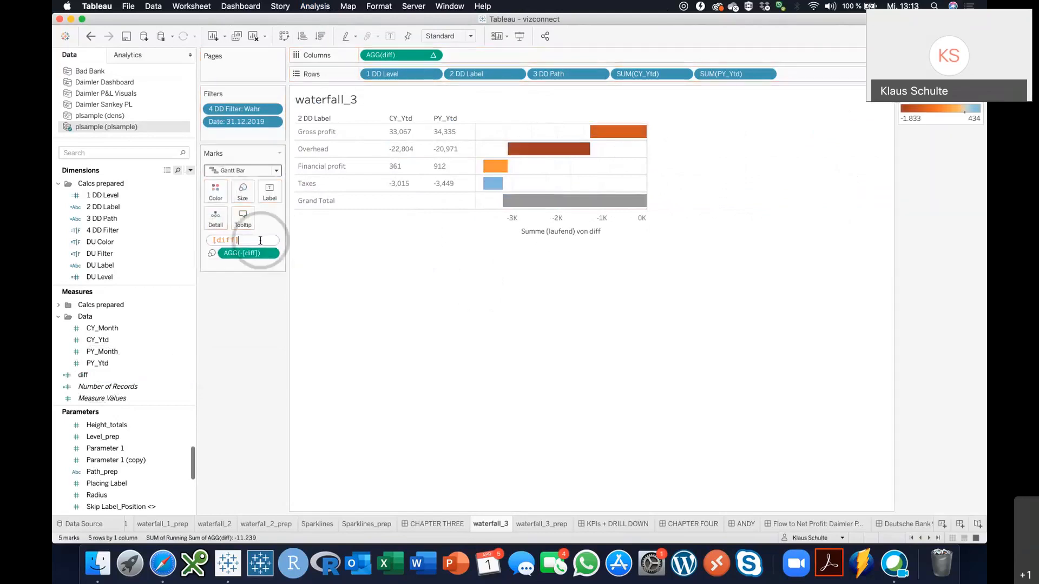
type("<0")
key("Return")
Step: Assign red to the Wahr bars and label the bars with diff
left_click(903, 120)
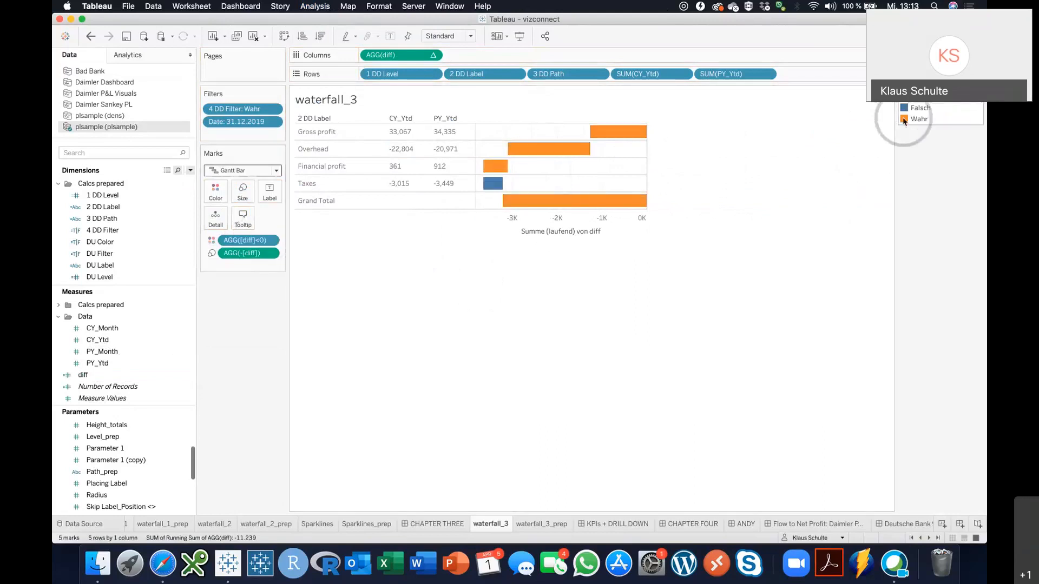
left_click(539, 273)
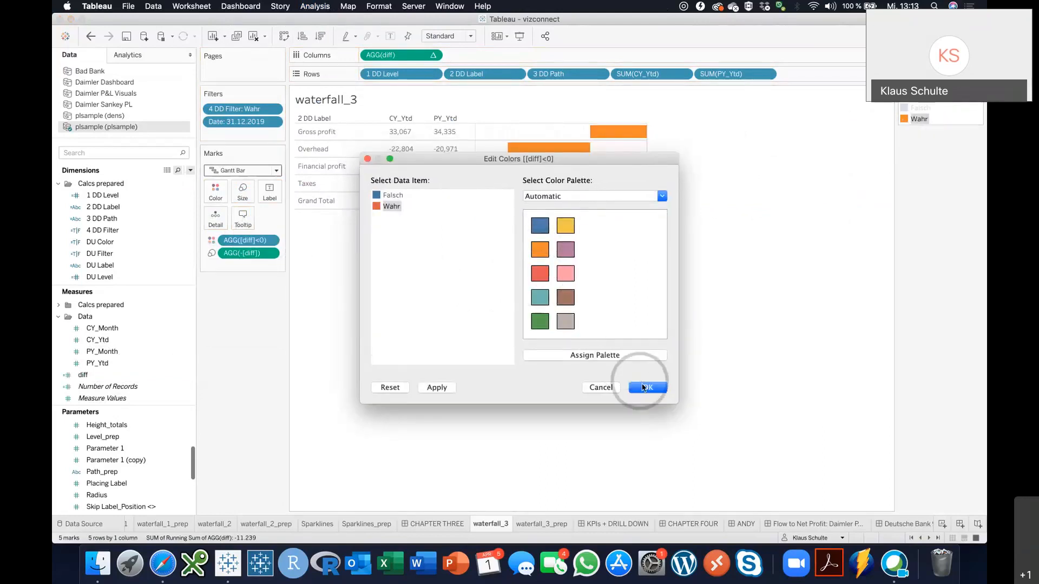
left_click(644, 387)
left_click(632, 362)
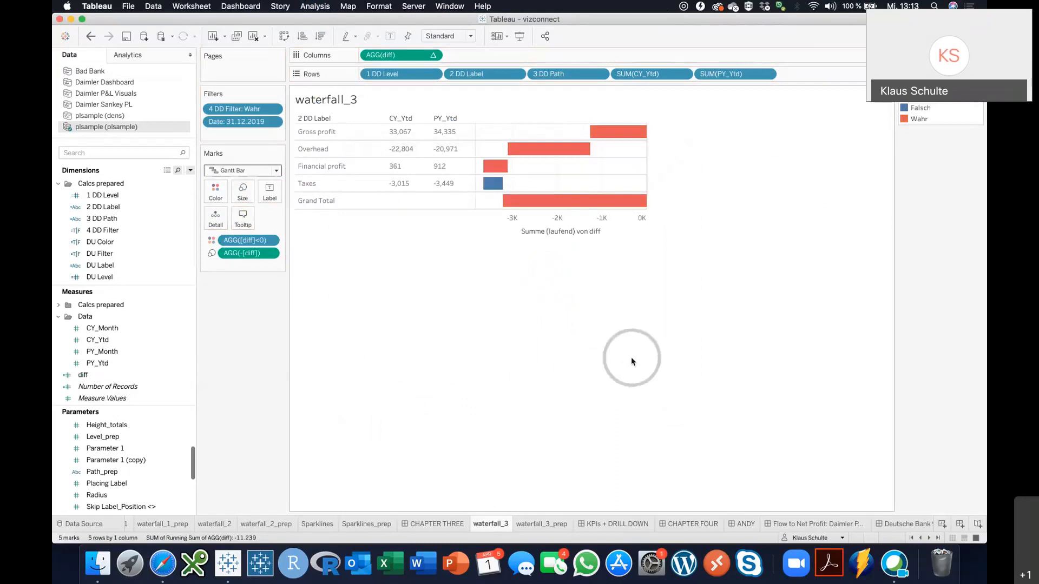
left_click(115, 365)
left_click_drag(117, 374, 269, 196)
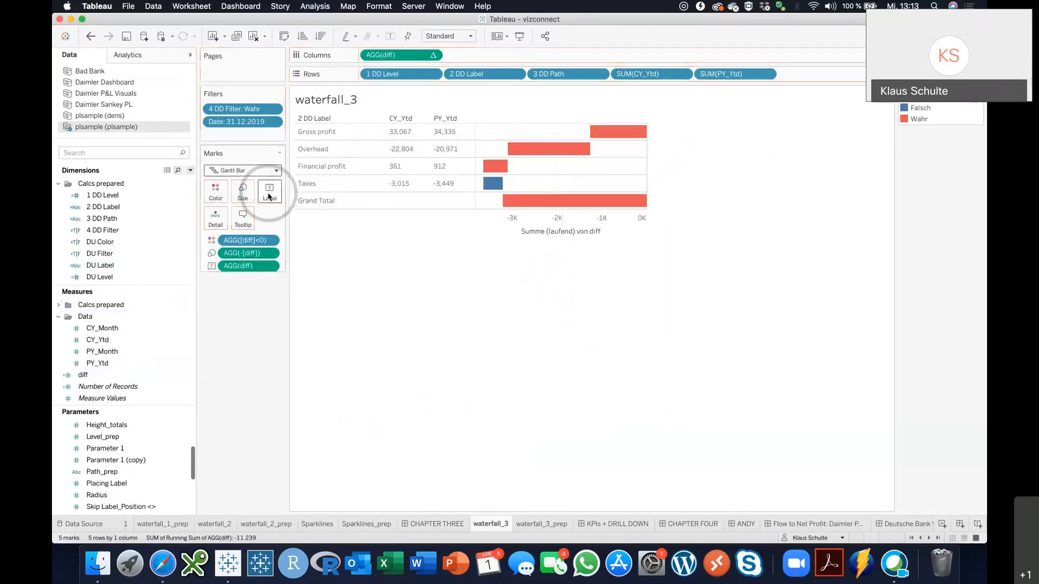
Step: Set the column grid lines of the chart to None
right_click(632, 165)
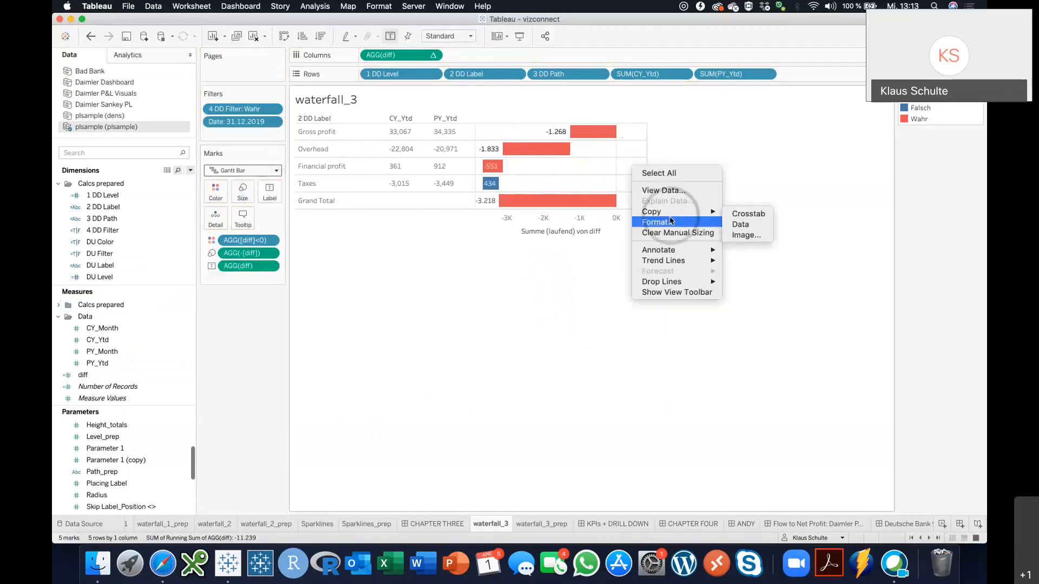
left_click(669, 222)
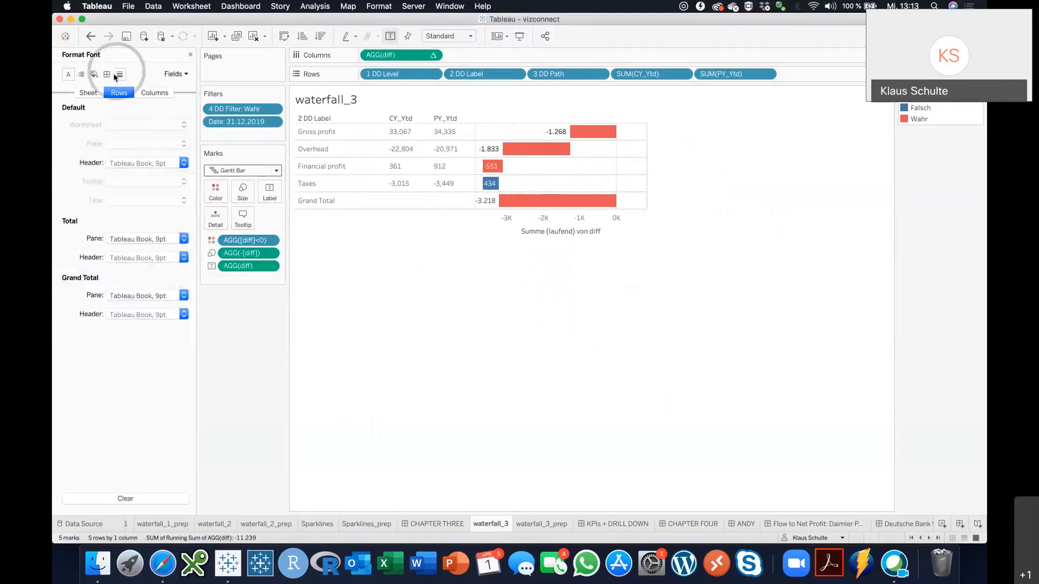
left_click(120, 74)
left_click(155, 93)
left_click(143, 125)
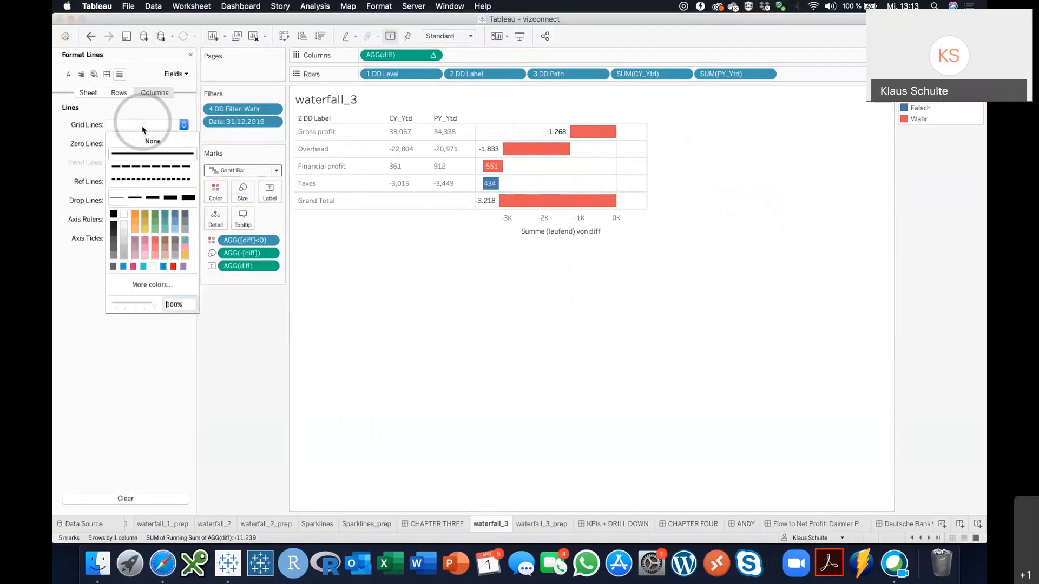
left_click(147, 140)
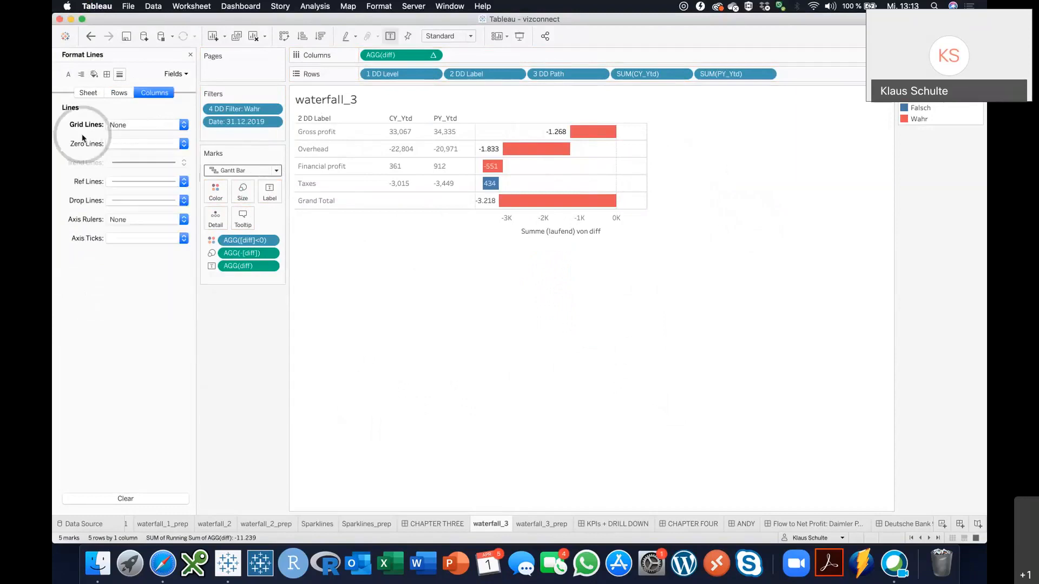
Step: Give the column zero line a light red colour and set the column divider for the pane to None
left_click(129, 145)
left_click(154, 263)
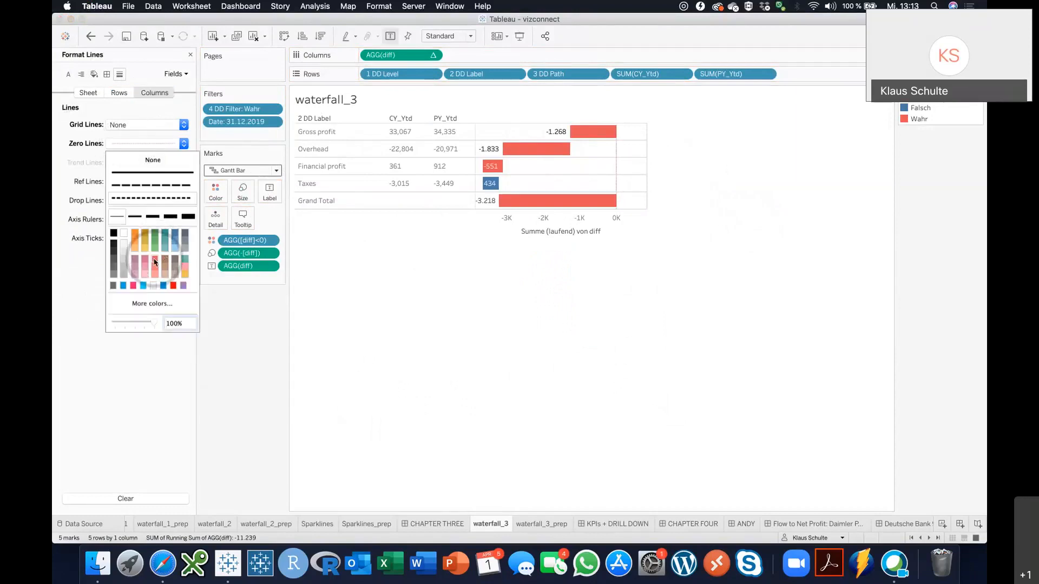
left_click(106, 75)
left_click(130, 313)
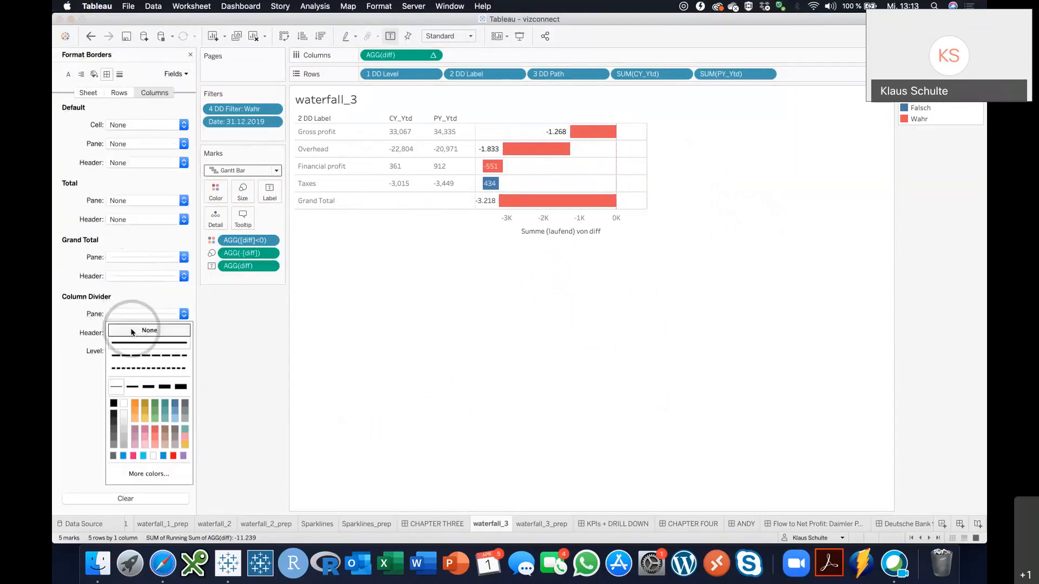
Step: Right-align the header values of CY_Ytd and PY_Ytd
left_click(400, 131)
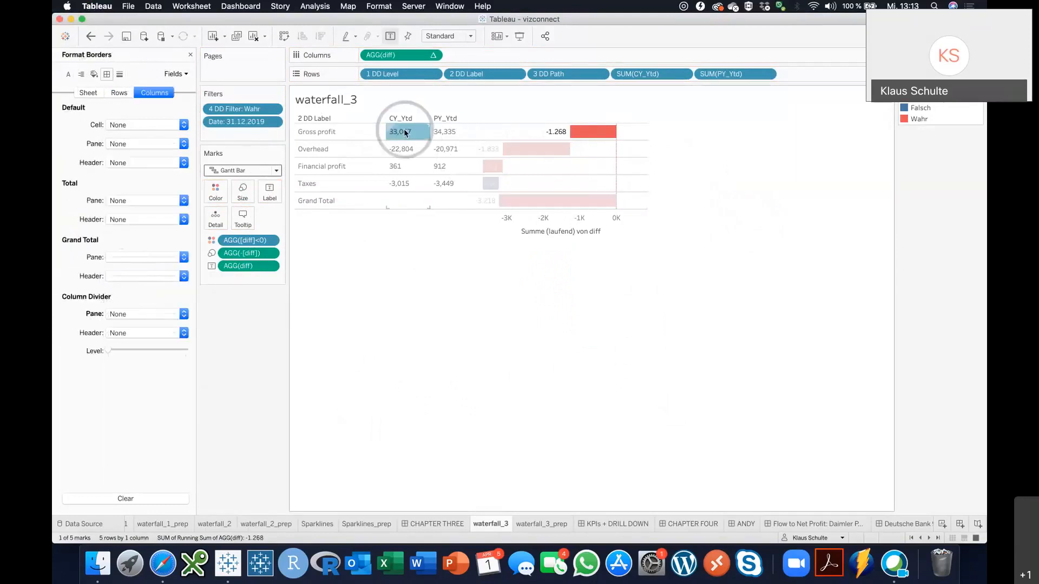
right_click(409, 132)
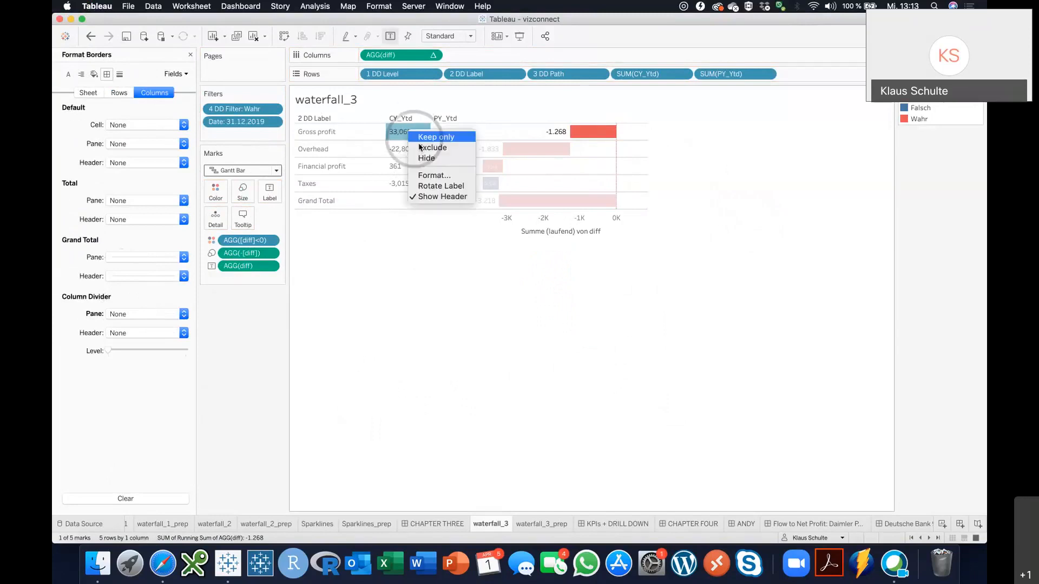
left_click(428, 176)
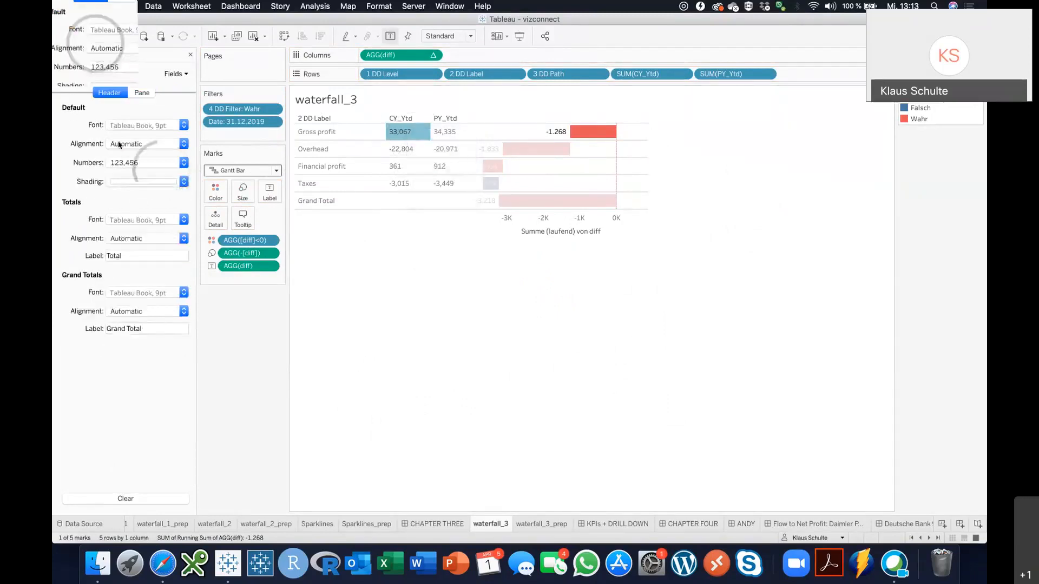
left_click(145, 143)
left_click(151, 198)
left_click(445, 133)
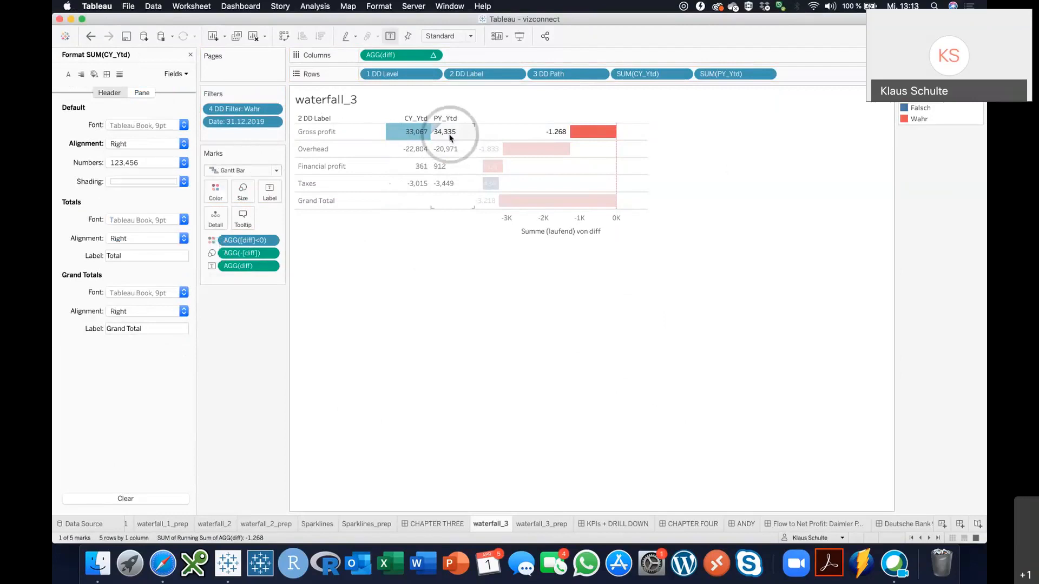
left_click(128, 148)
left_click(152, 196)
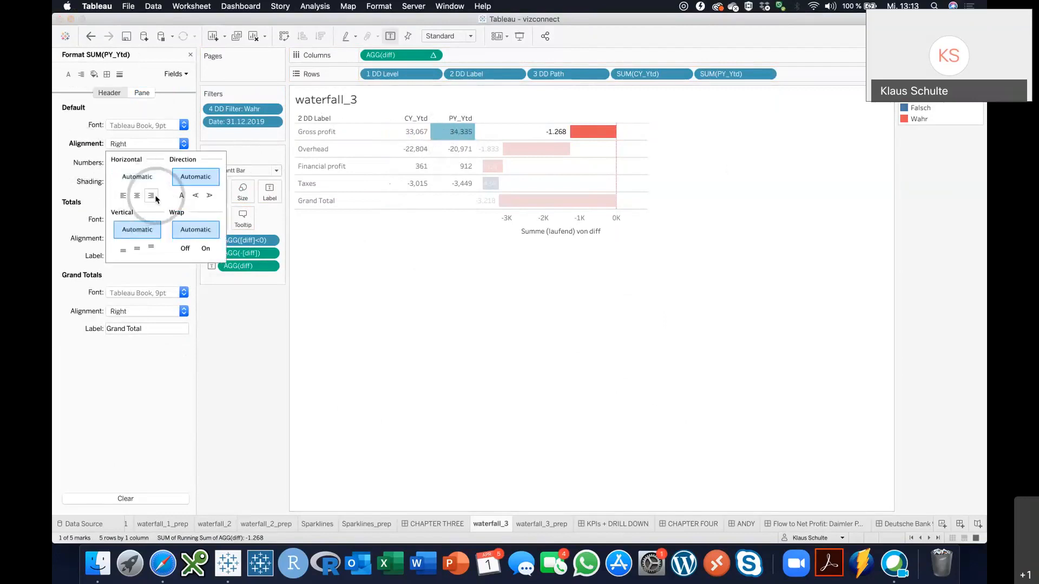
Step: Widen the PY_Ytd column slightly and narrow the bar chart pane
left_click(475, 150)
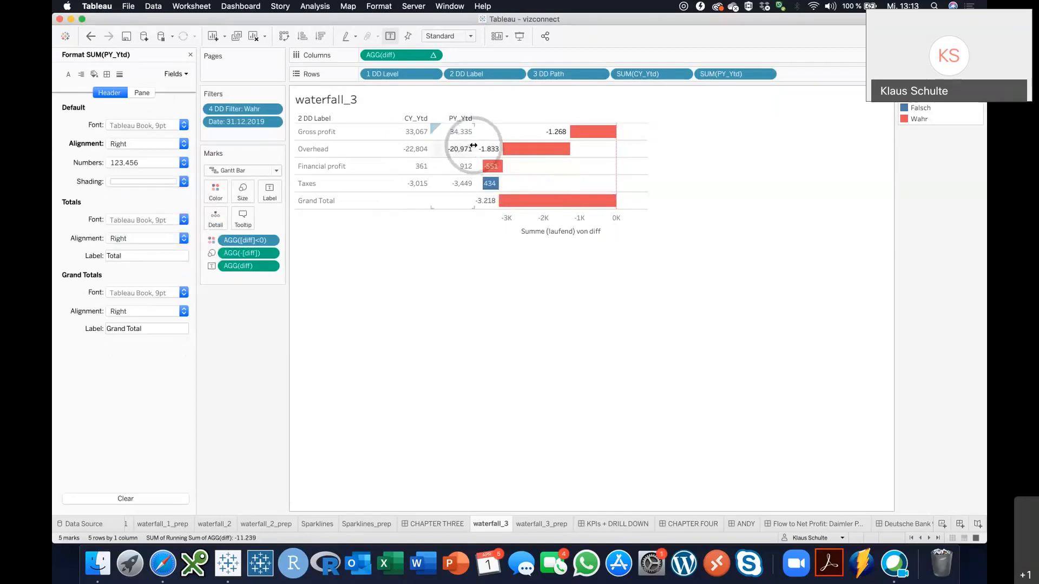
mouse_move(473, 147)
left_mouse_down()
mouse_move(505, 148)
mouse_move(489, 149)
left_mouse_up()
left_click(679, 150)
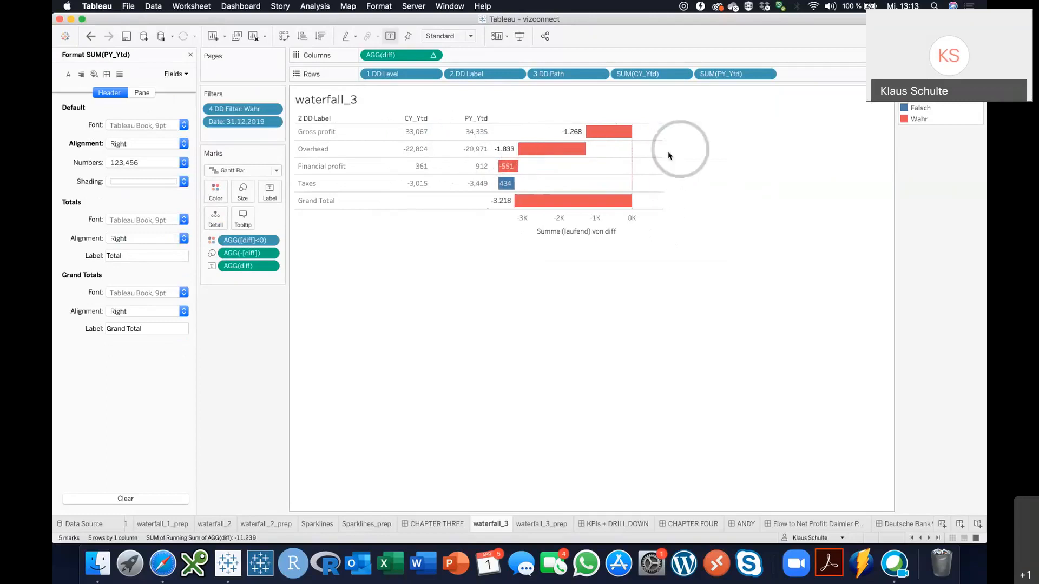
left_click_drag(662, 149, 647, 150)
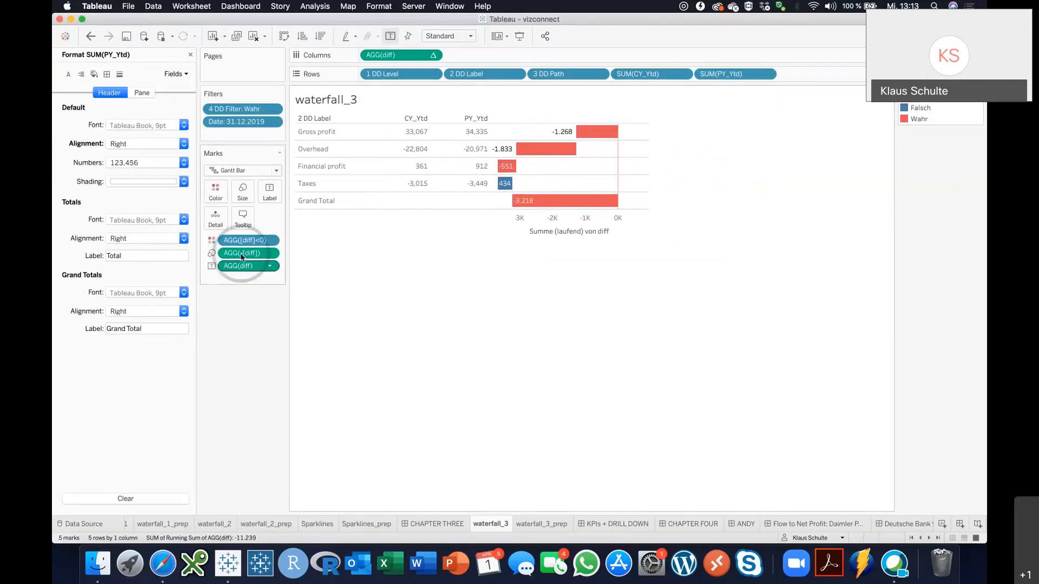
Step: Shade the pane and header of the grand total row light grey
left_click(93, 74)
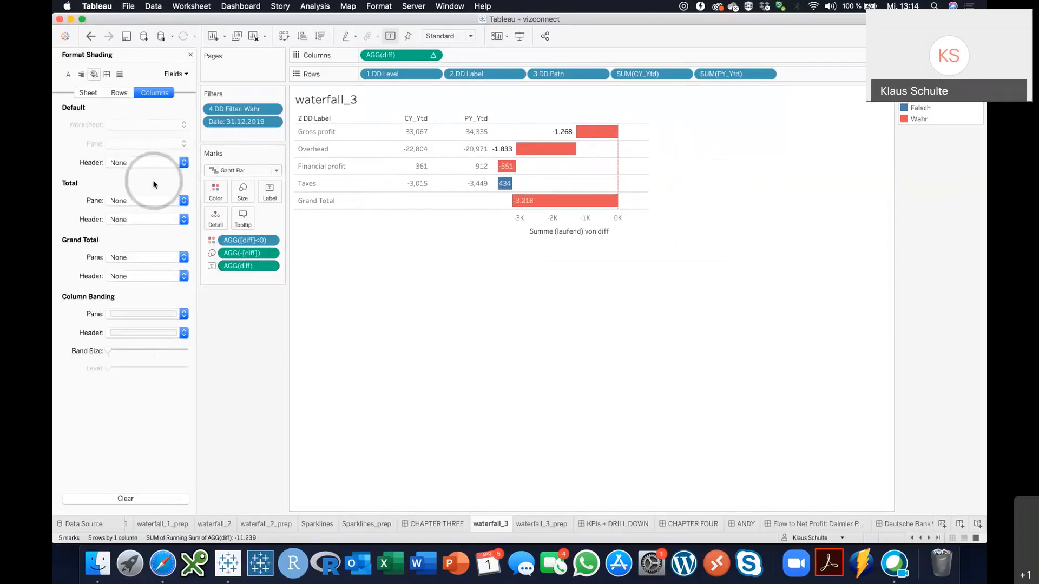
left_click(120, 93)
left_click(128, 258)
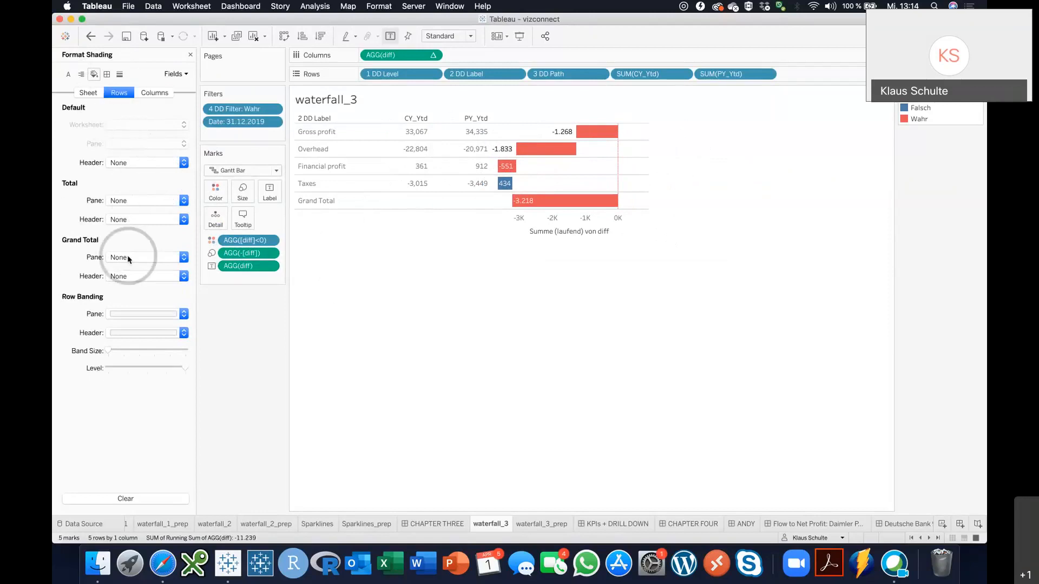
left_click(123, 301)
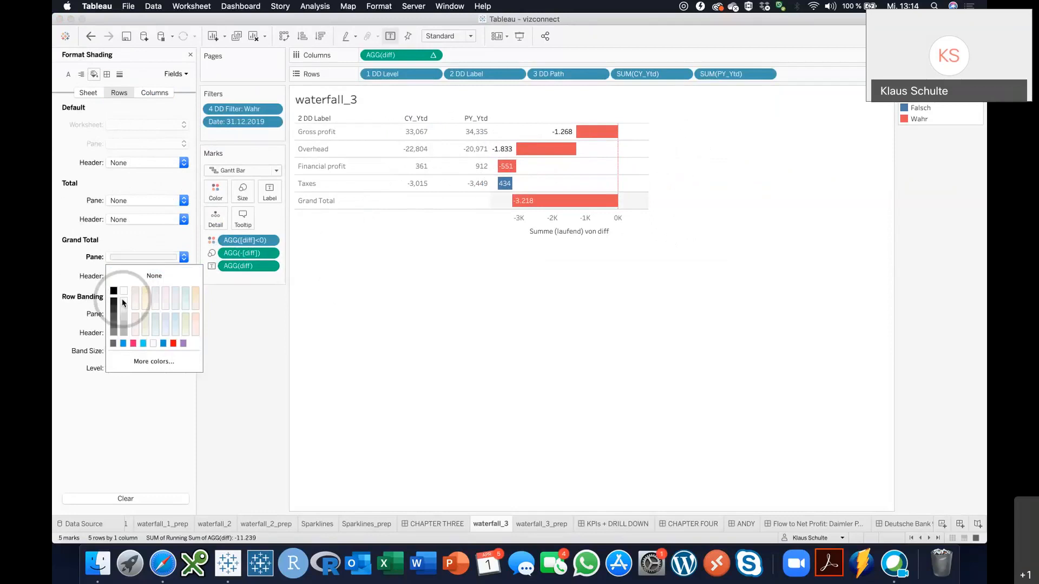
left_click(124, 277)
left_click(125, 310)
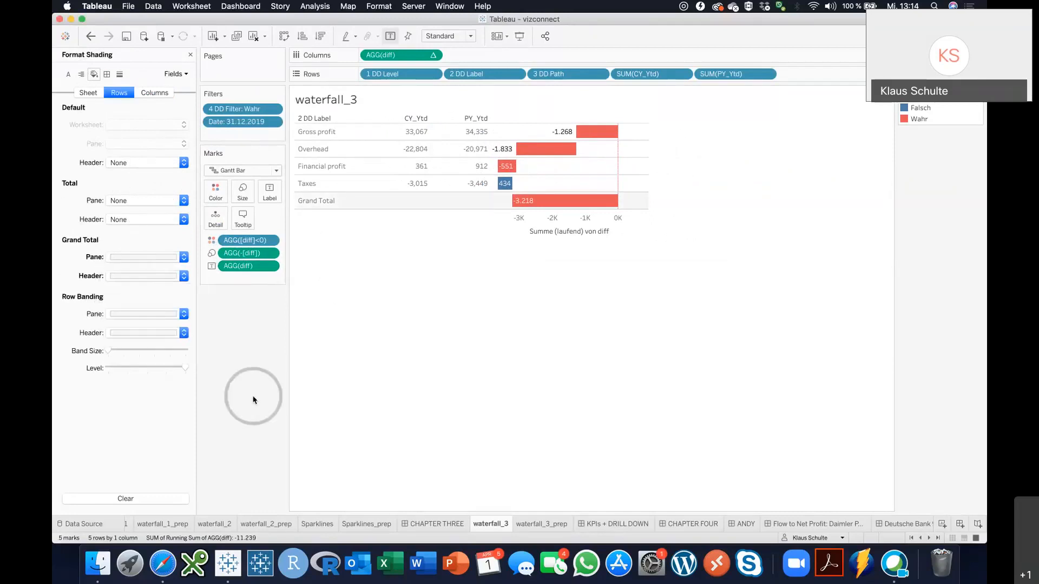
Step: Hide the header of the running-sum axis below the bars
right_click(571, 228)
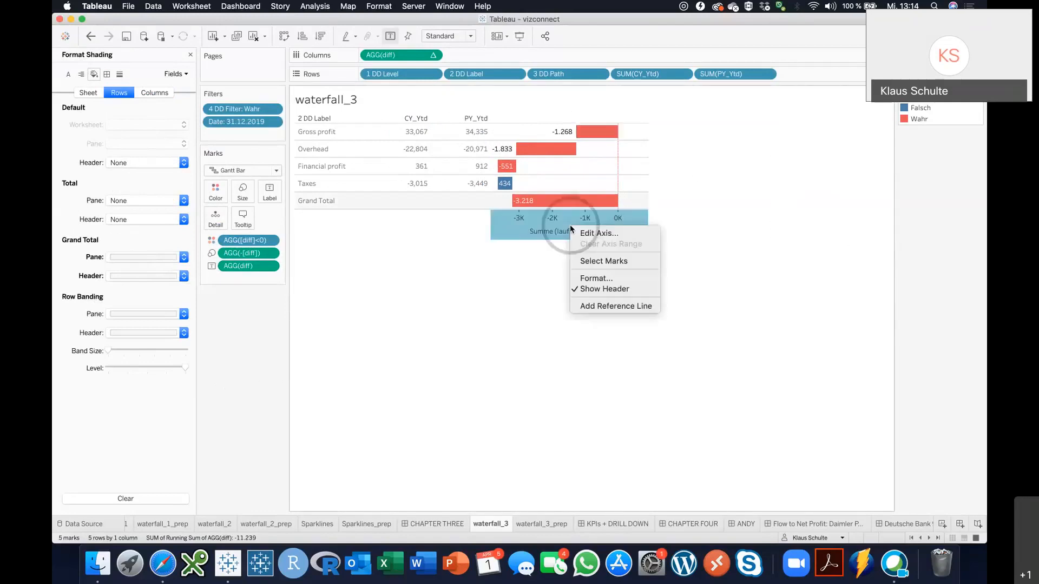
left_click(596, 289)
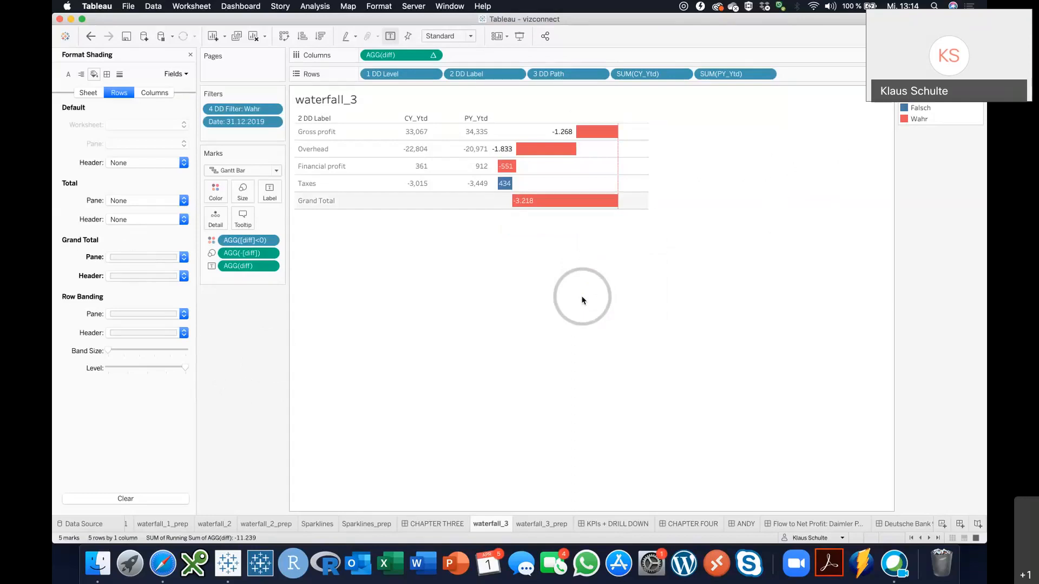
Step: Add a change-parameter action named DD Level to the waterfall_3 worksheet
left_click(193, 7)
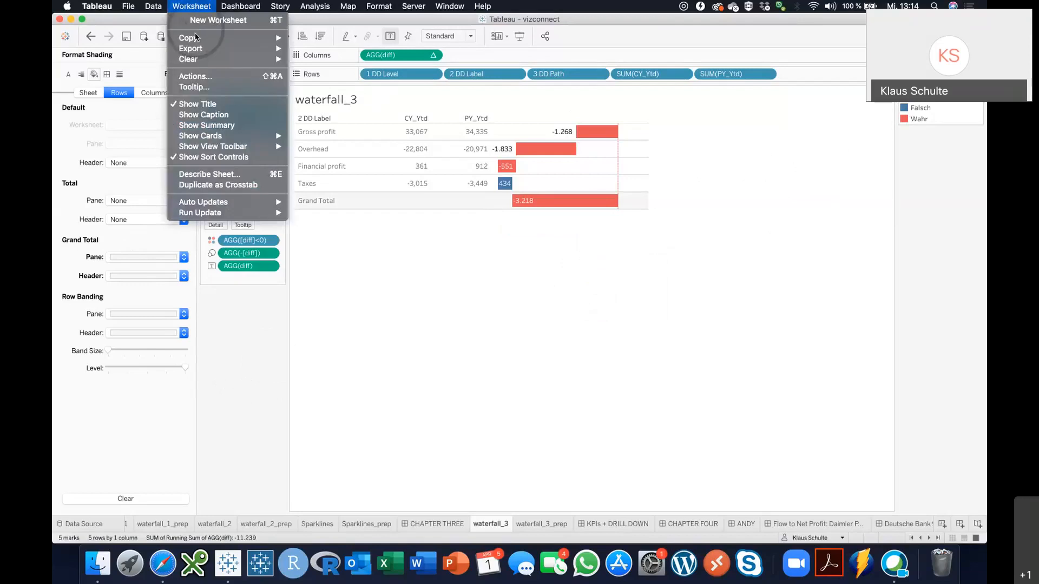
left_click(195, 81)
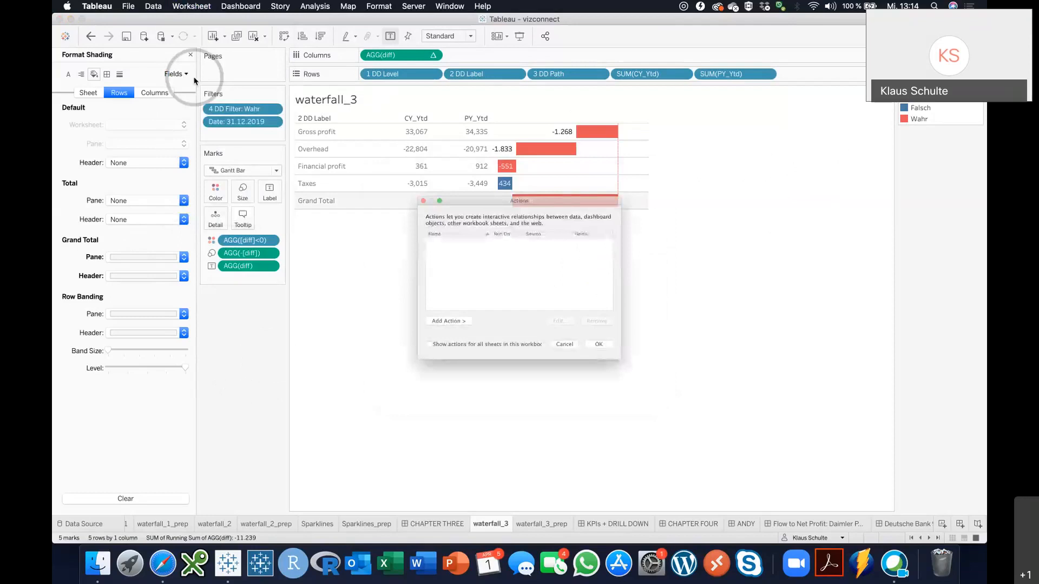
left_click(423, 339)
left_click(511, 382)
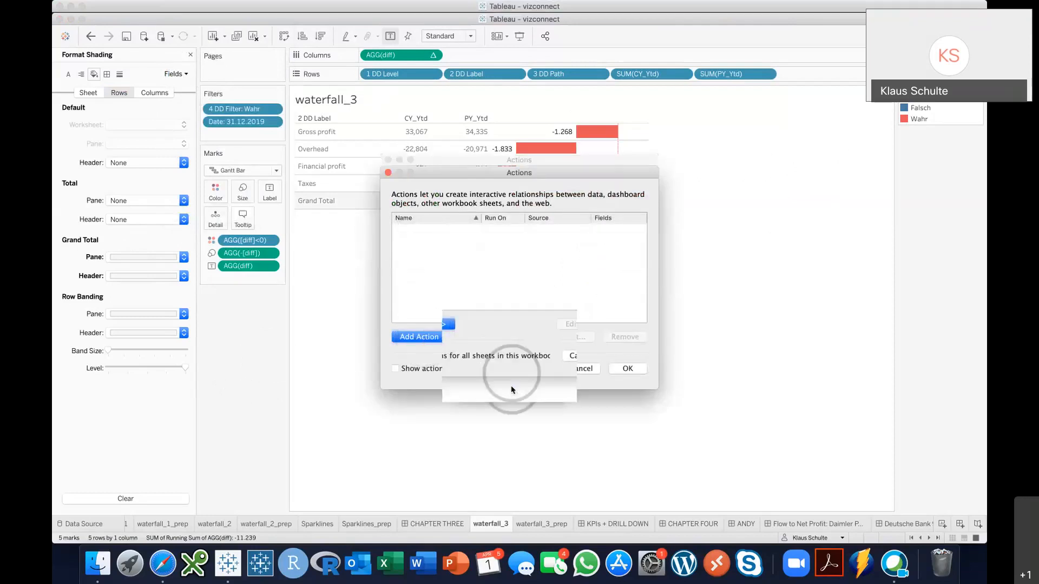
type("DD")
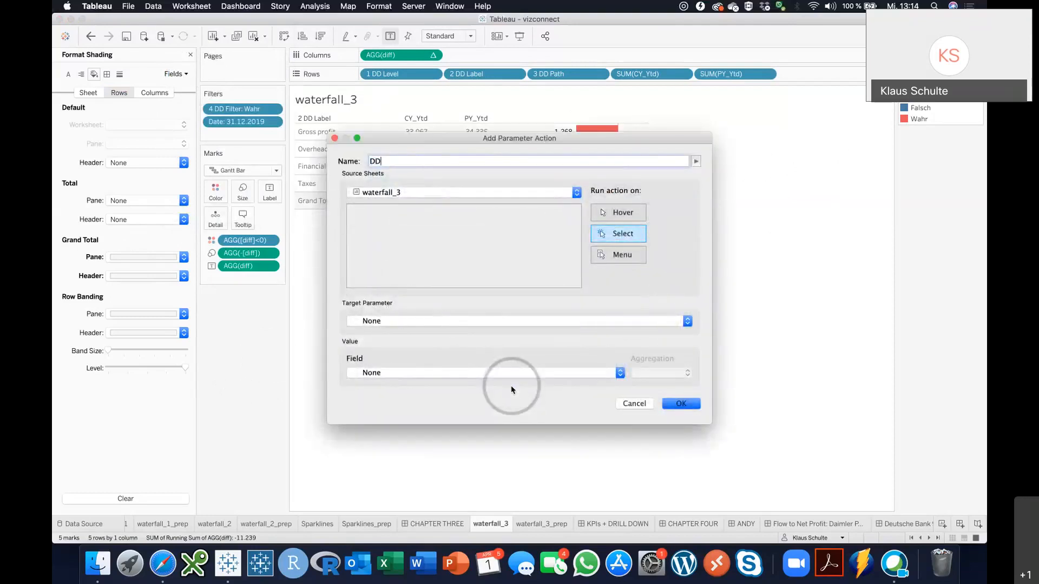
type(" Level")
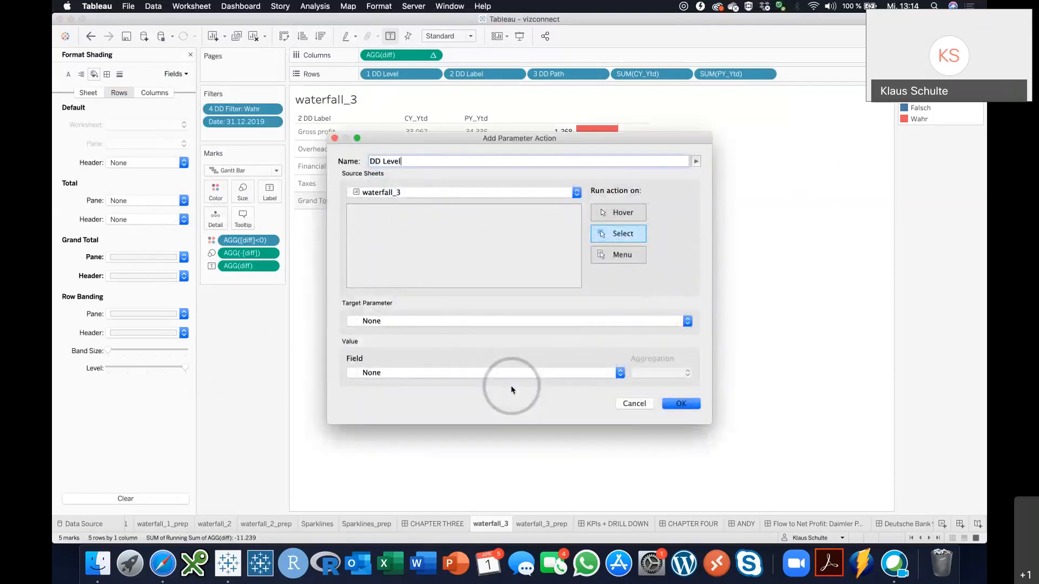
Step: Make the DD Level action update the Level_prep parameter from the 1 DD Level field, aggregated as Average
left_click(443, 322)
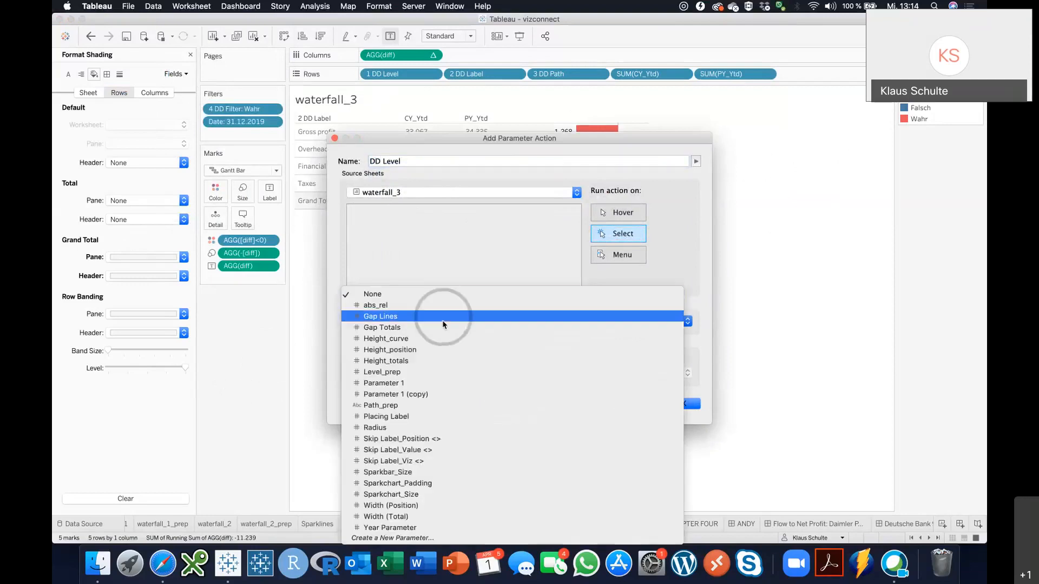
left_click(445, 373)
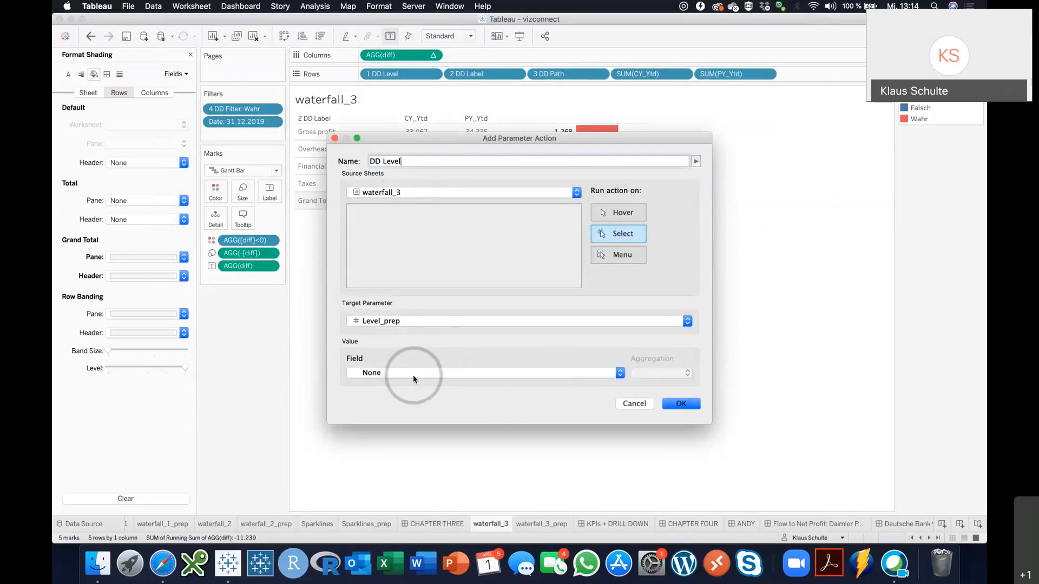
left_click(414, 380)
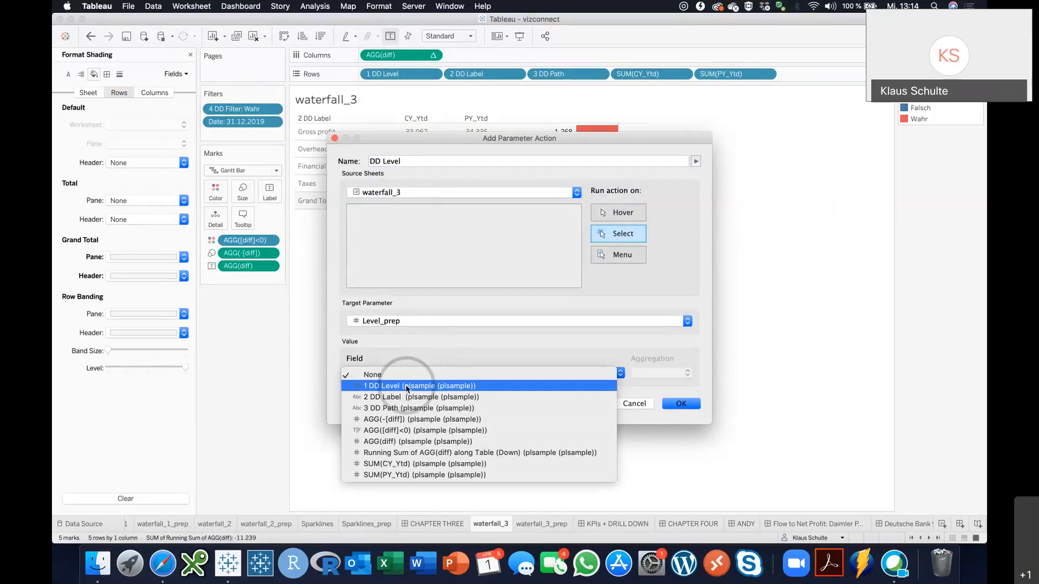
left_click(408, 386)
left_click(668, 372)
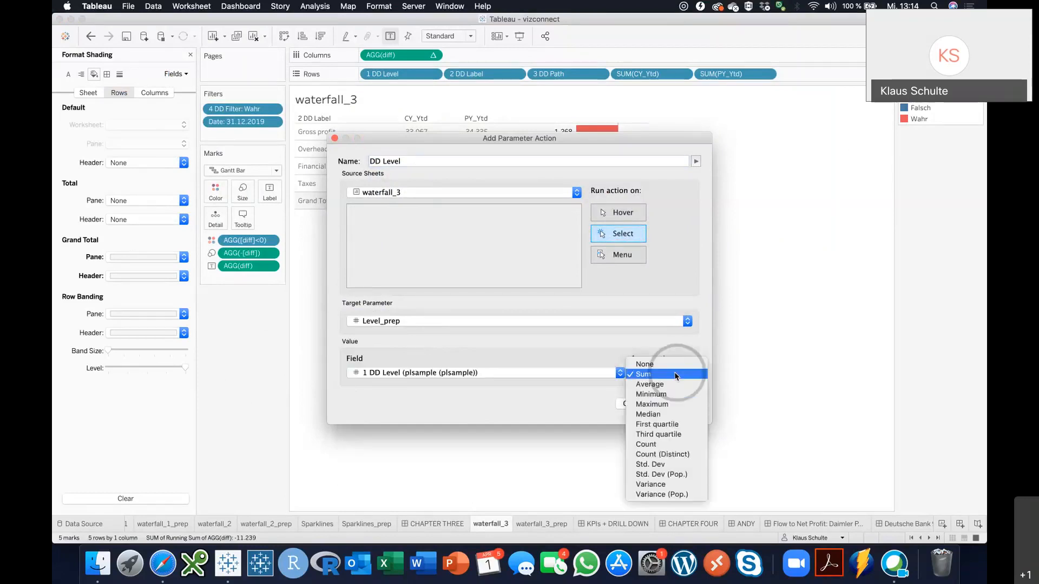
left_click(664, 386)
left_click(680, 403)
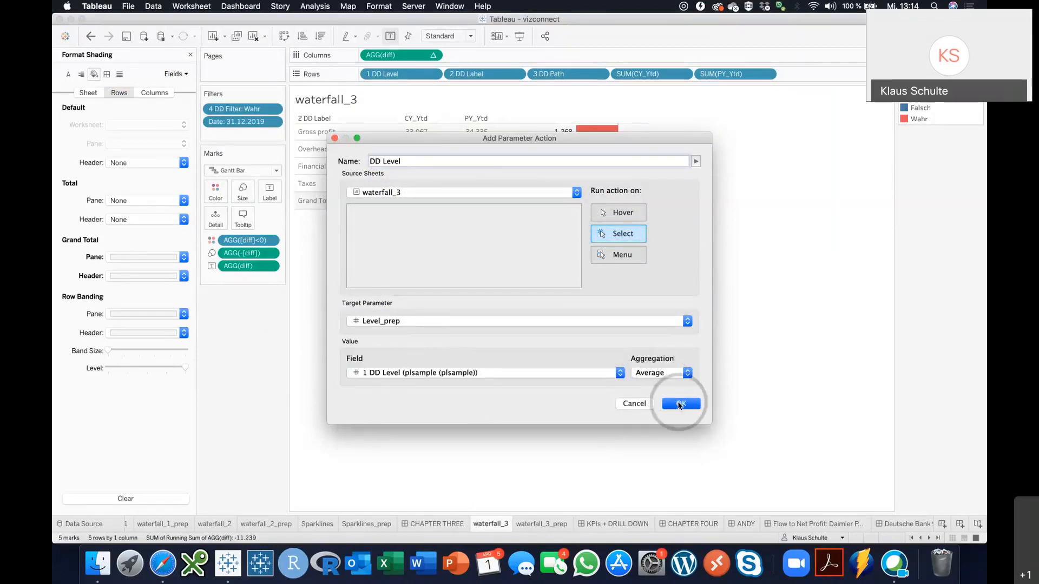
Step: Add a second parameter action named DD Path that updates the Path_prep parameter from the 3 DD Path field, and accept the actions
left_click(427, 337)
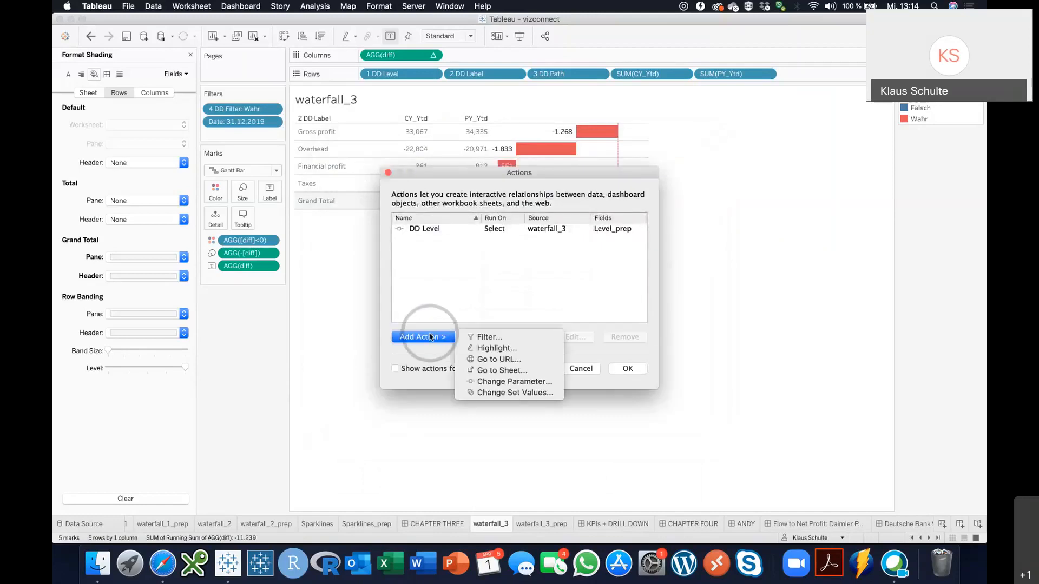
left_click(487, 382)
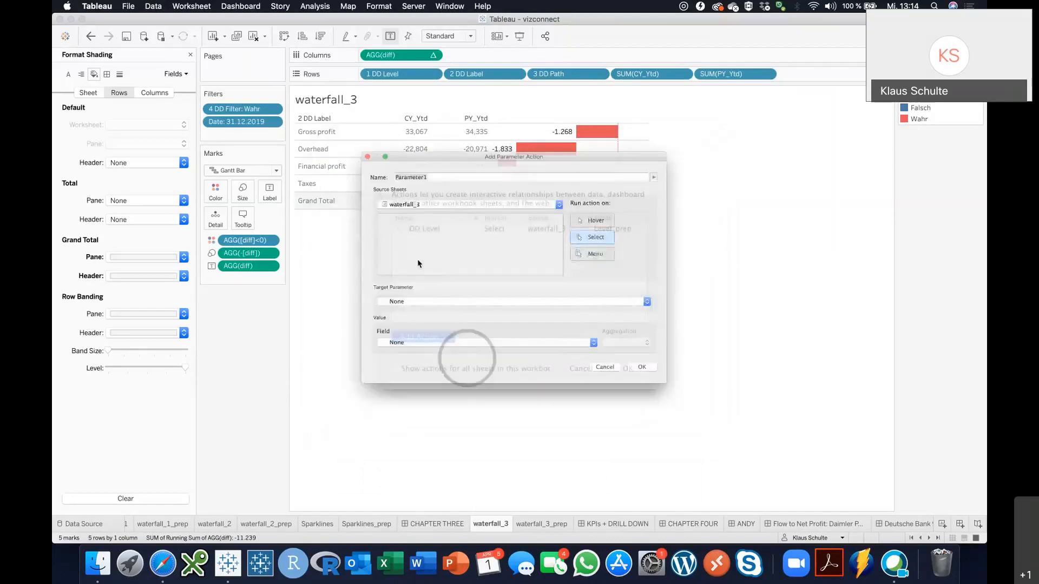
left_click(435, 222)
type("DD Path")
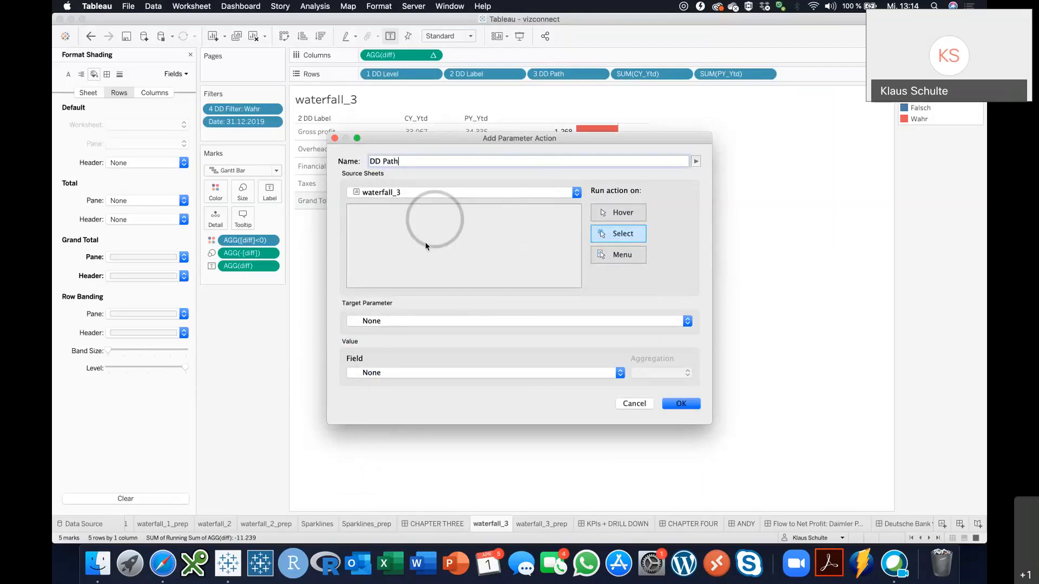
left_click(388, 320)
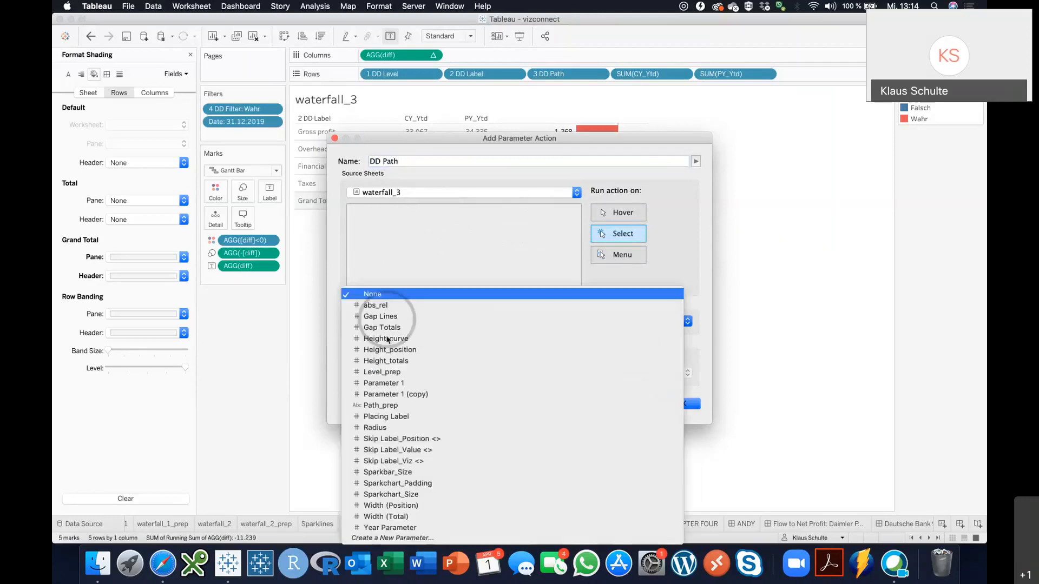
left_click(388, 409)
left_click(388, 372)
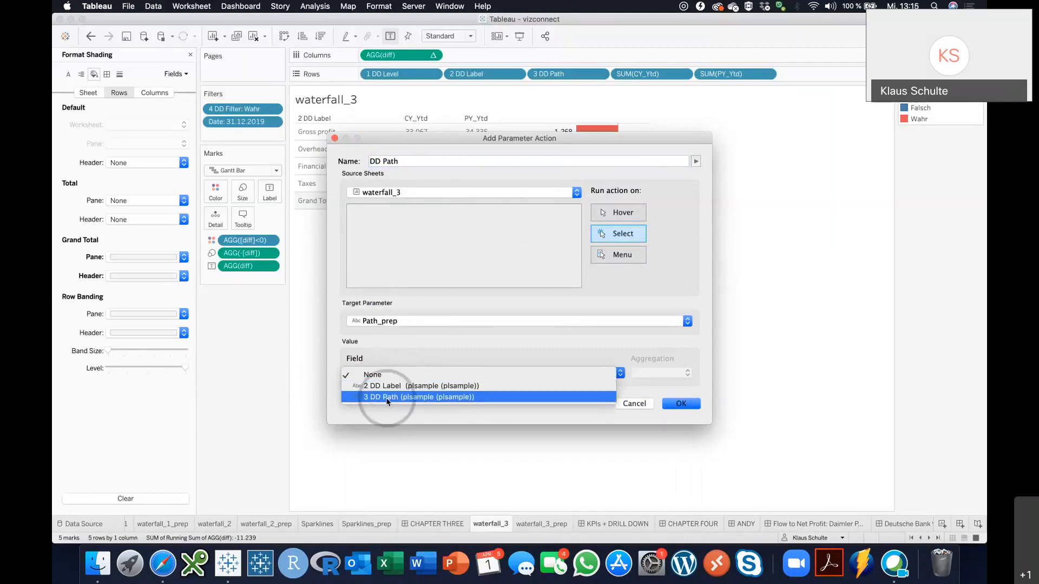
left_click(386, 398)
left_click(665, 412)
left_click(623, 371)
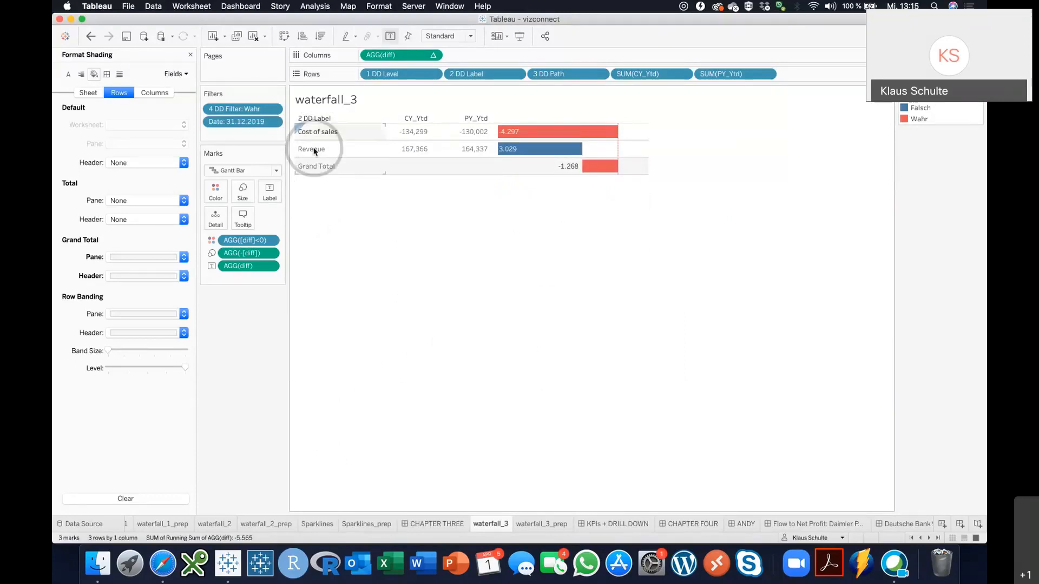
Step: Test the drill-down in the waterfall by drilling into Cost of sales and its Cost of materials
left_click(319, 131)
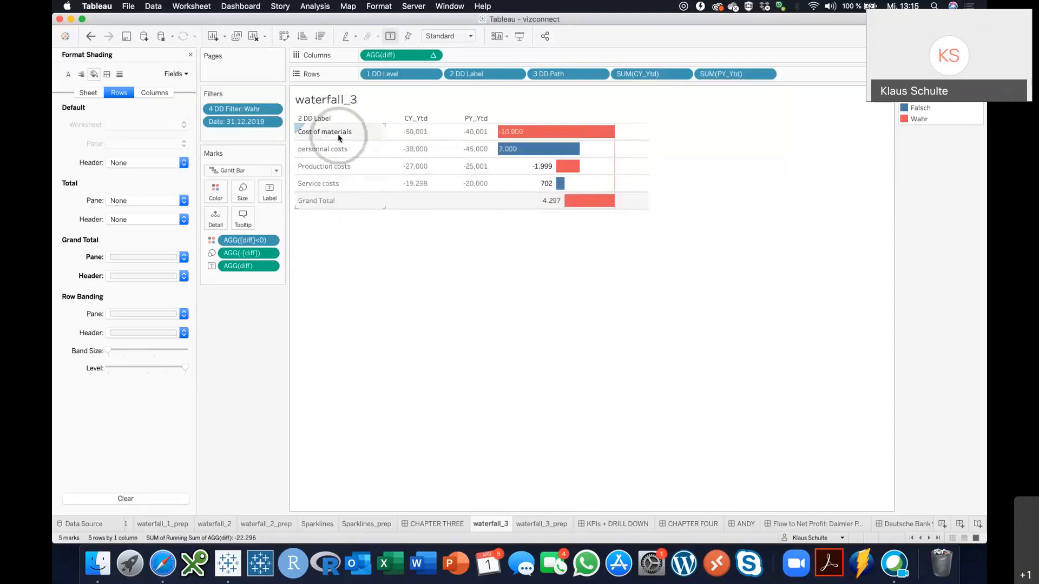
left_click(334, 133)
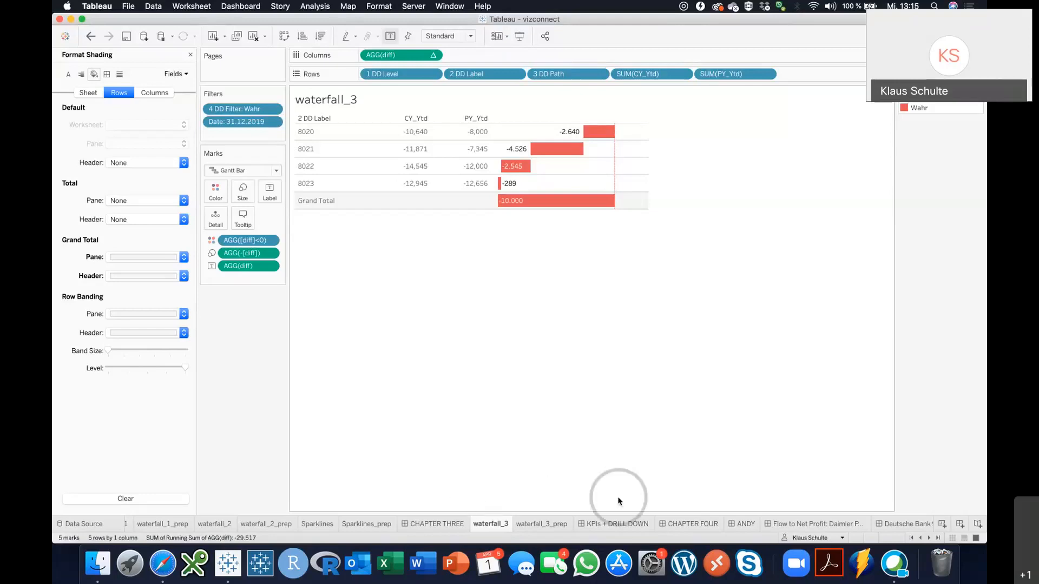
Step: Show the KPIs + DRILL DOWN dashboard in presentation mode
left_click(609, 525)
left_click(519, 37)
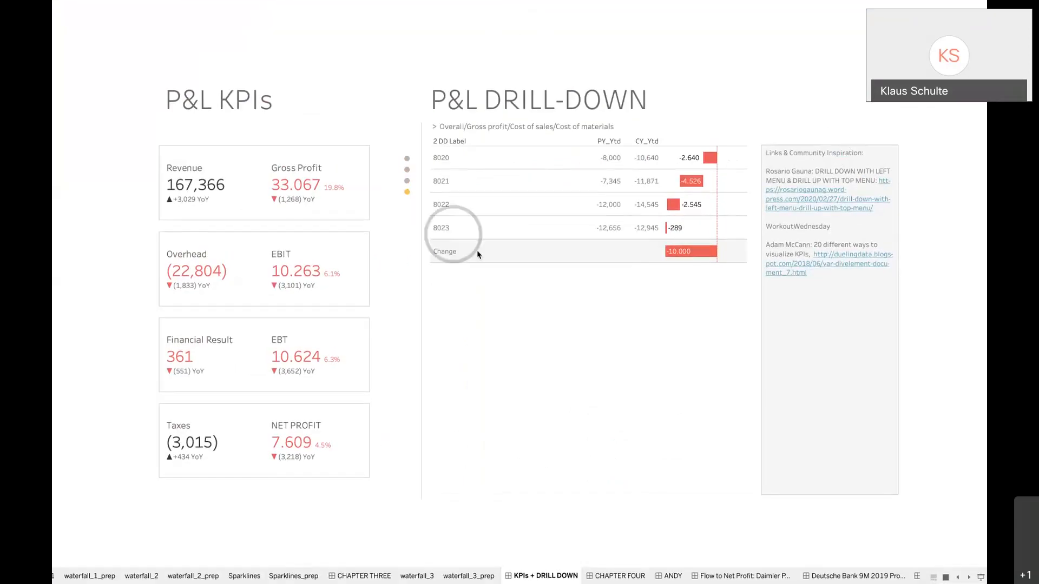